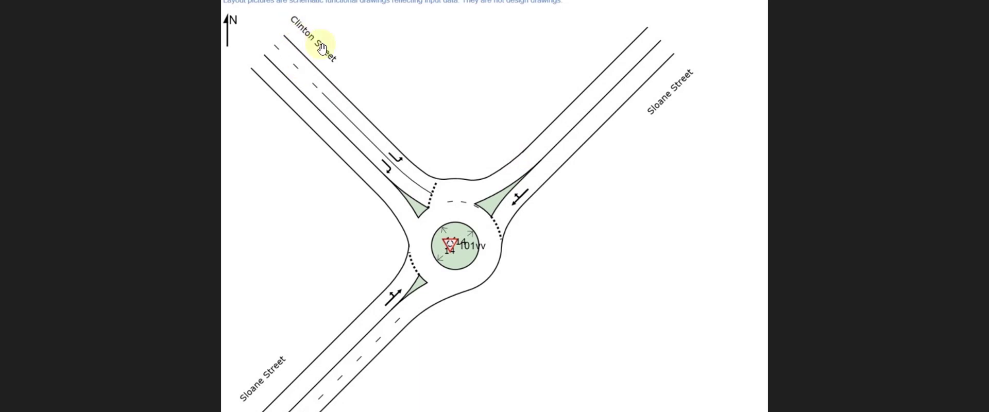
Examine the roundabout layout drawing with its Clinton Street and Sloane Street approaches.
scroll(288, 31, "up", 1)
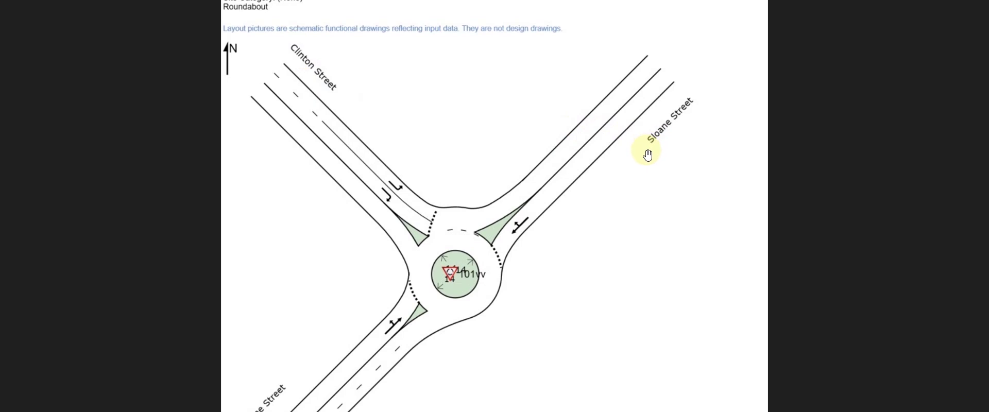
scroll(525, 171, "down", 2, "ctrl")
scroll(504, 186, "up", 2, "ctrl")
left_click_drag(443, 239, 452, 211)
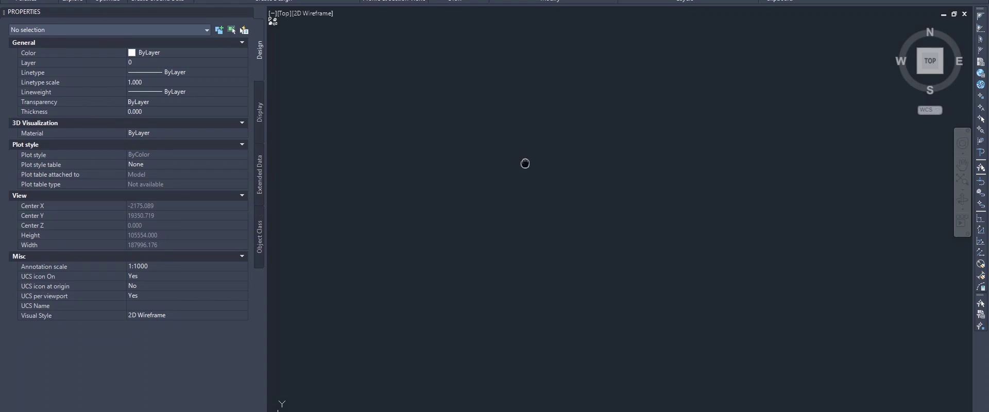
Switch to the CAD drawing and draw a diagonal single-segment polyline about 48139 units long, from upper right to lower left.
type("pl")
key("Return")
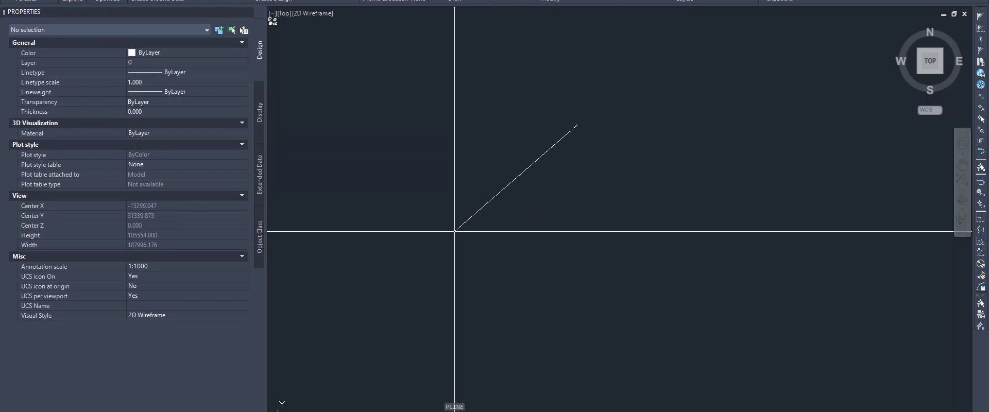
left_click(425, 258)
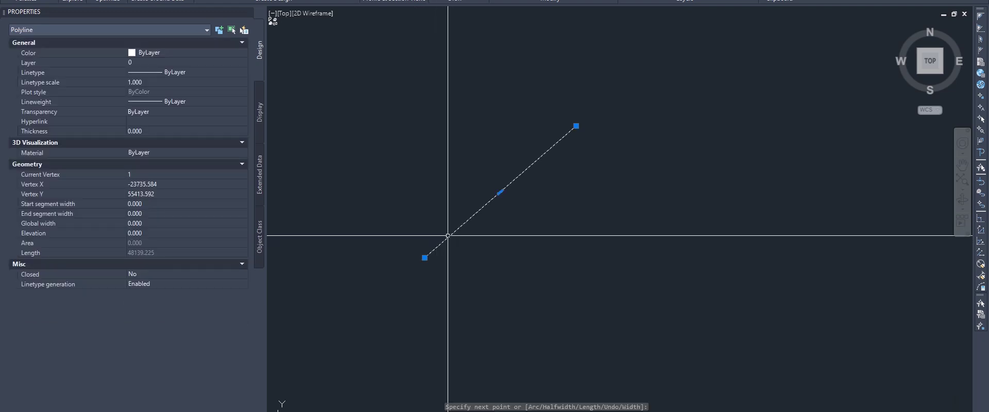
scroll(573, 138, "up", 4)
scroll(568, 139, "down", 4)
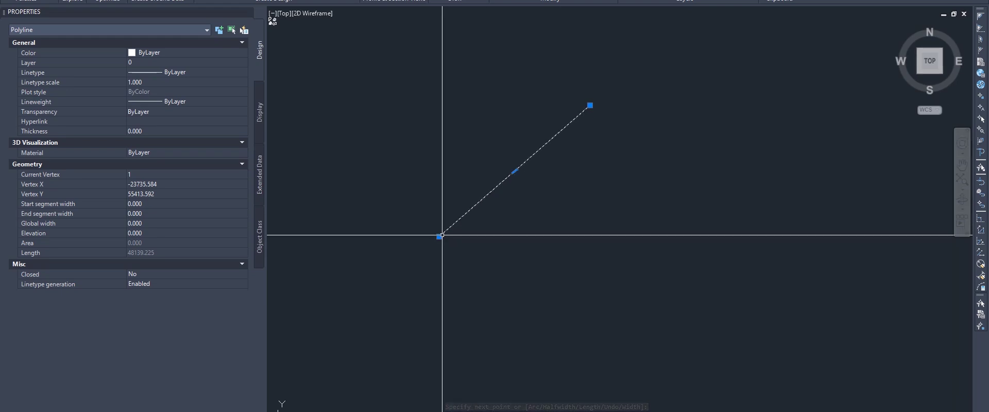
Shorten the polyline by stretching its lower-left end vertex to the segment's midpoint.
mouse_move(440, 236)
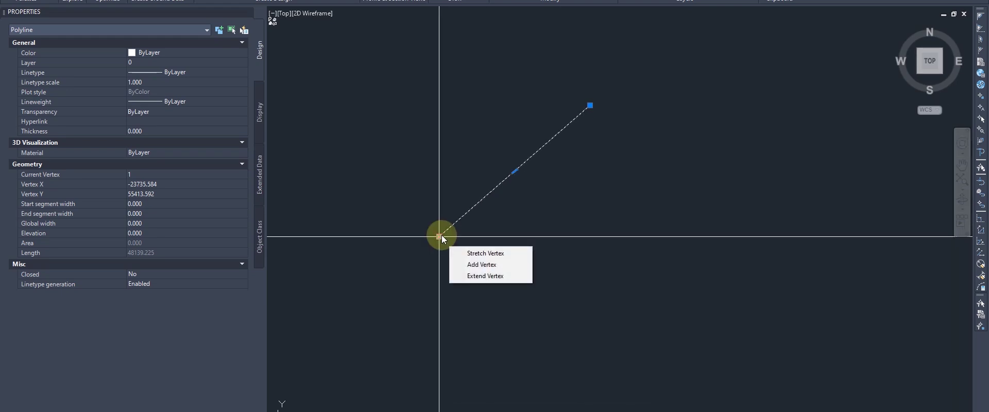
left_click(440, 237)
left_click(515, 171)
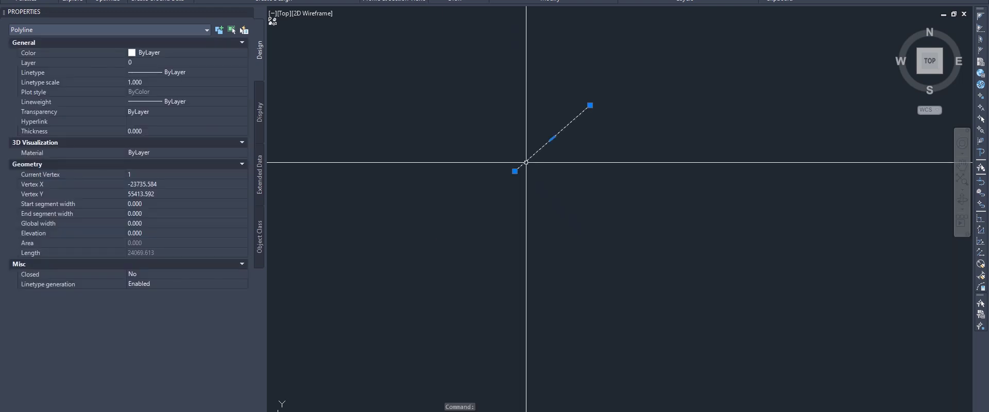
key("Escape")
Measure the shortened polyline's length with an aligned dimension, then delete the dimension.
scroll(587, 104, "up", 2)
middle_click_drag(587, 104, 547, 144)
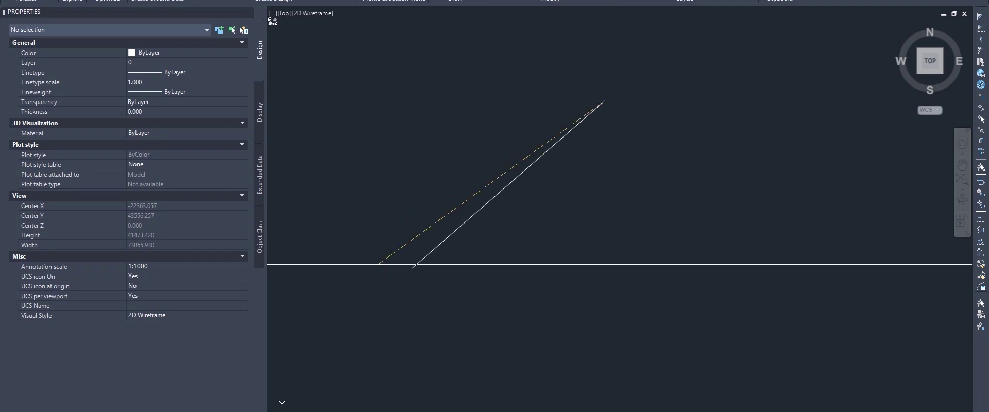
left_click(412, 268)
scroll(400, 159, "up", 15)
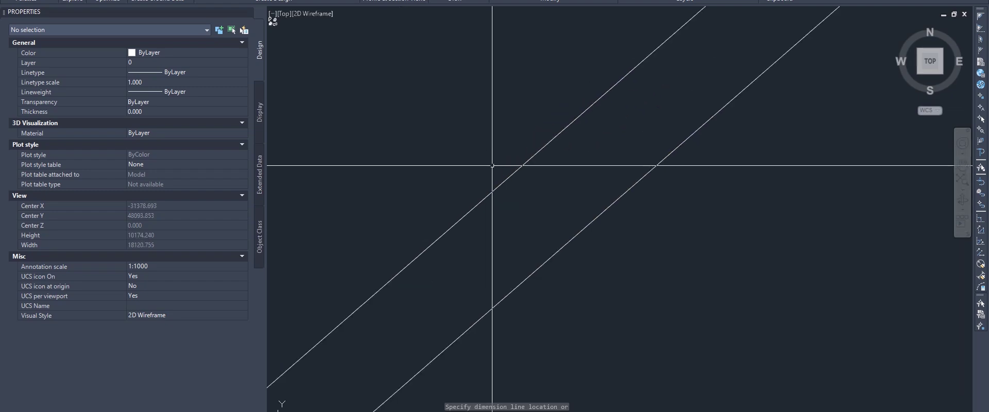
scroll(505, 199, "down", 10)
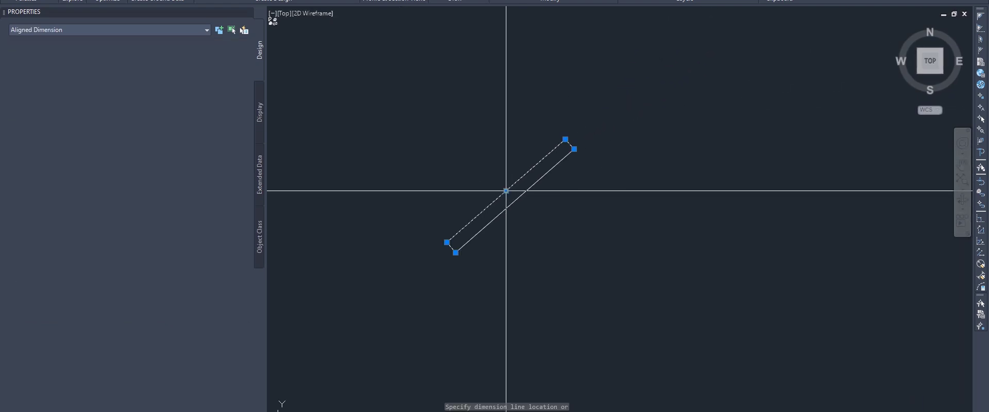
scroll(529, 192, "up", 8)
scroll(515, 206, "down", 5)
scroll(500, 258, "up", 12)
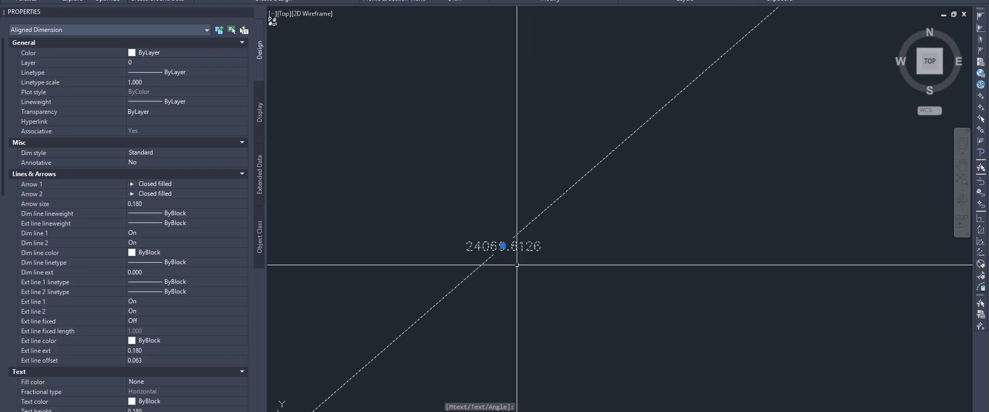
left_click(491, 249)
scroll(492, 245, "down", 5)
scroll(496, 241, "up", 10)
scroll(449, 203, "down", 8)
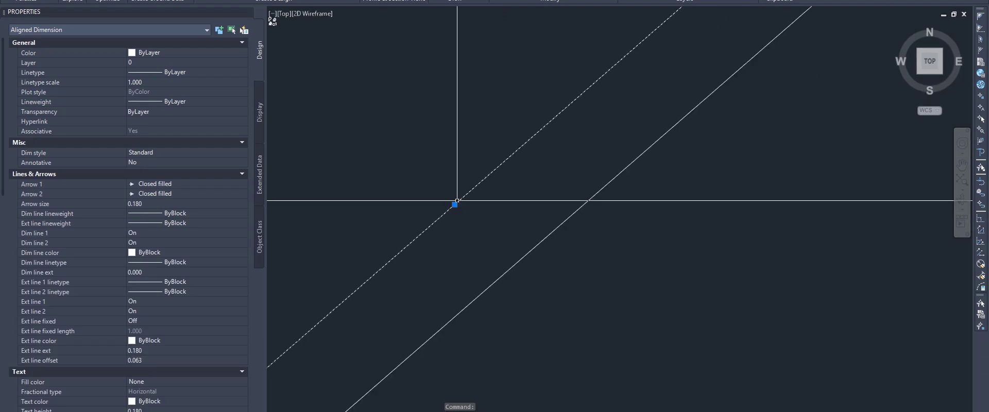
key("Delete")
Scale the polyline down to about 240.7 m long, keeping its upper-right end fixed.
left_click(464, 221)
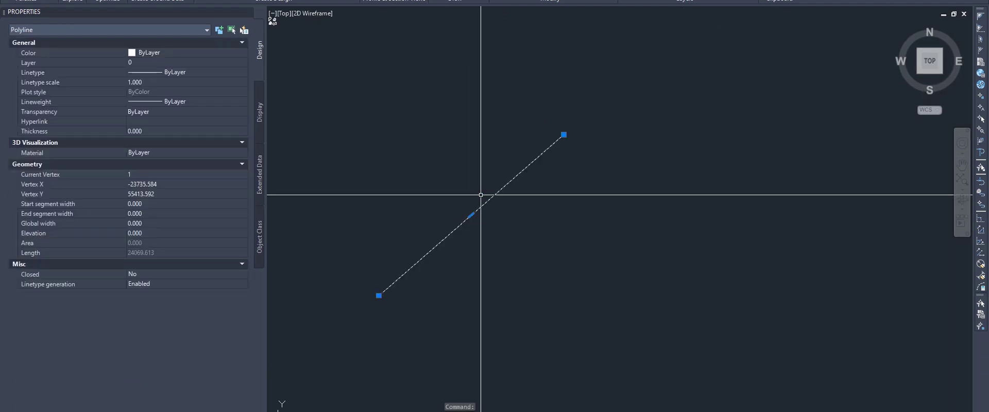
type("m")
key("Return")
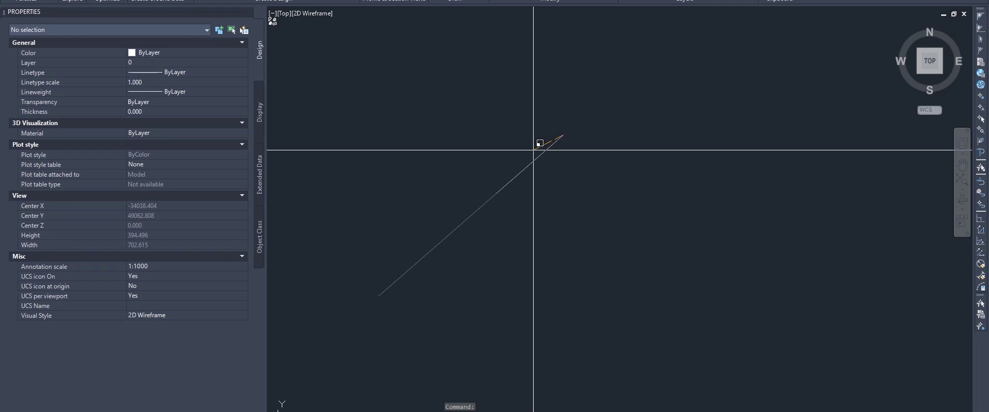
Check the scaled polyline's length with an aligned dimension between its two ends and remove that dimension.
key("Return")
scroll(565, 132, "up", 12)
scroll(561, 220, "up", 4)
left_click(474, 333)
left_click(674, 159)
scroll(557, 222, "up", 6)
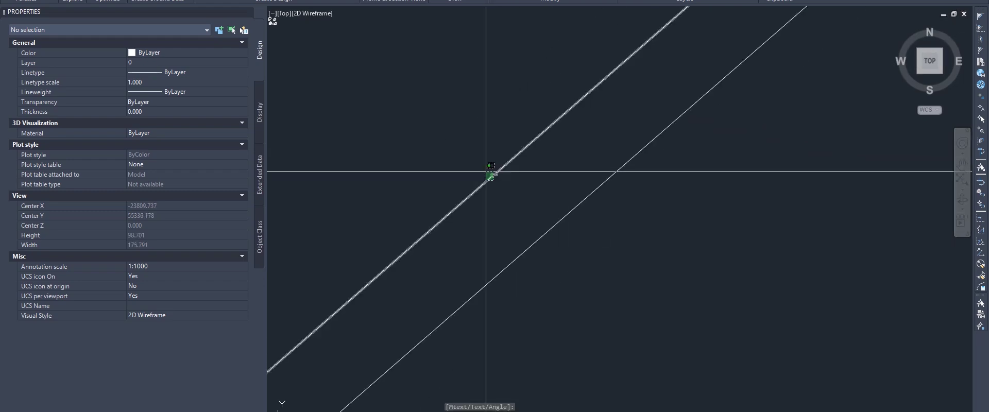
left_click(486, 171)
scroll(496, 156, "down", 4)
key("Delete")
Start a new alignment layout named Slaone Street with the Centerline type.
middle_click_drag(513, 181, 521, 176)
scroll(513, 157, "down", 2)
middle_click_drag(508, 144, 568, 203)
key("Escape")
left_click(281, 1)
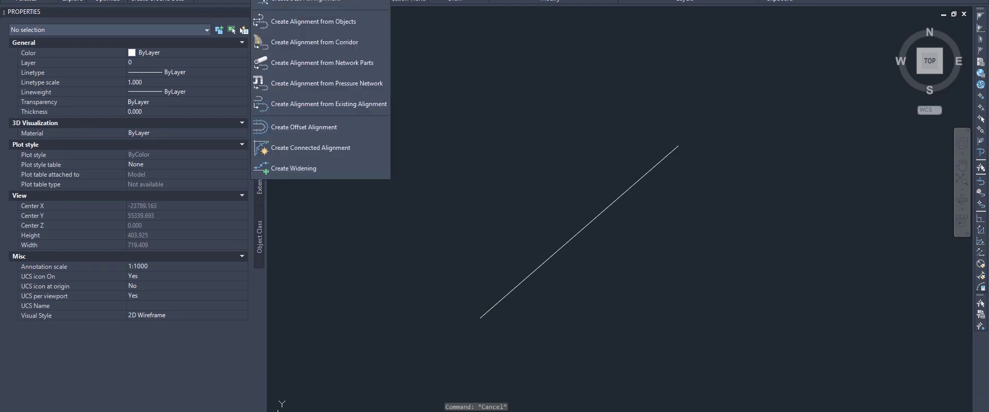
left_click(304, 0)
double_click(505, 95)
type("Slaone Street")
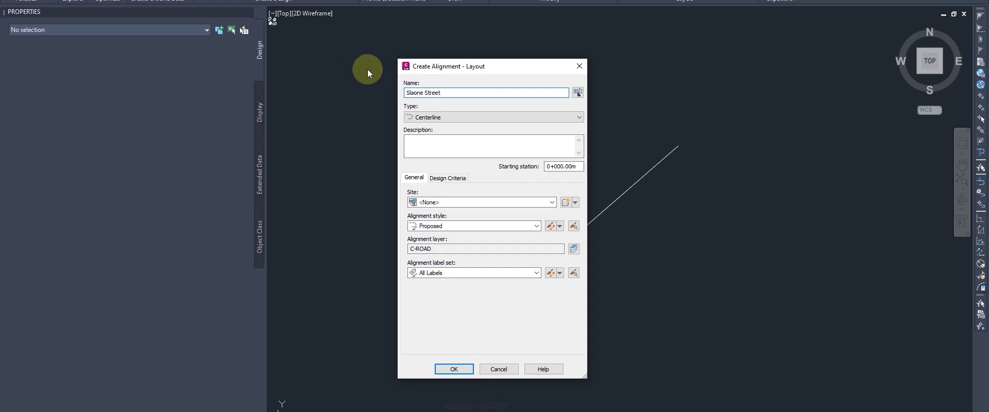
left_click(427, 119)
left_click(427, 125)
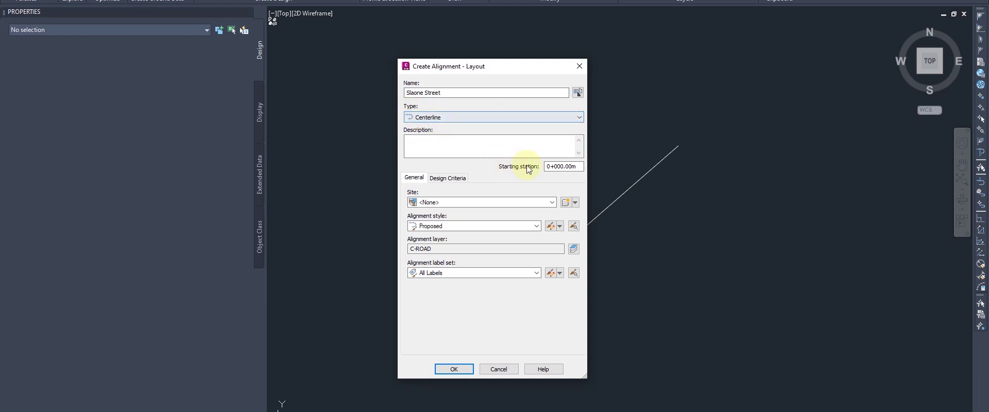
Review the alignment's design criteria and general options, keeping the site at <None> and the style at Proposed.
left_click(438, 180)
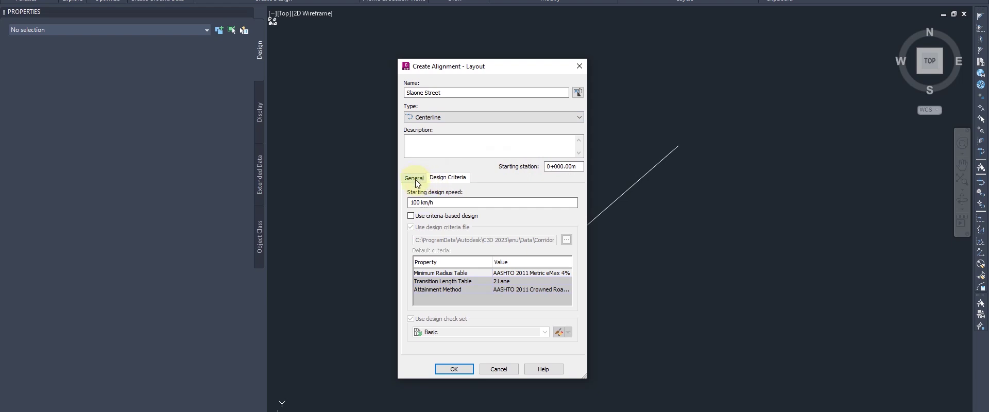
left_click(416, 177)
left_click(443, 203)
left_click(442, 214)
left_click(456, 228)
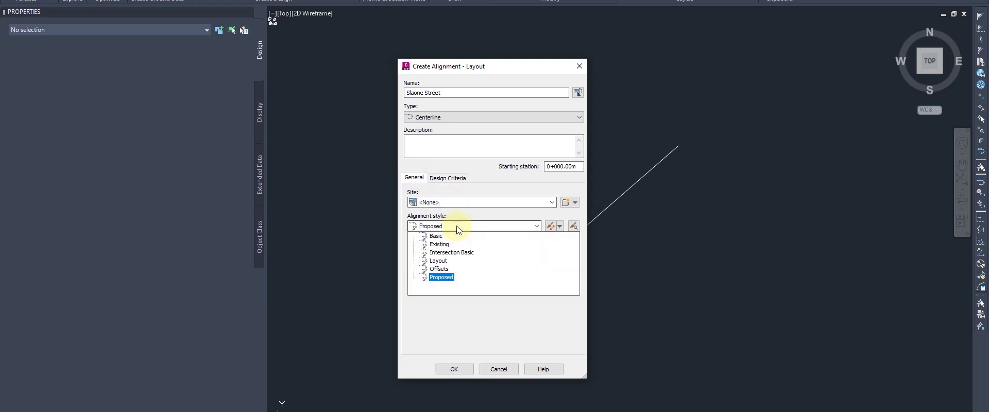
left_click(457, 229)
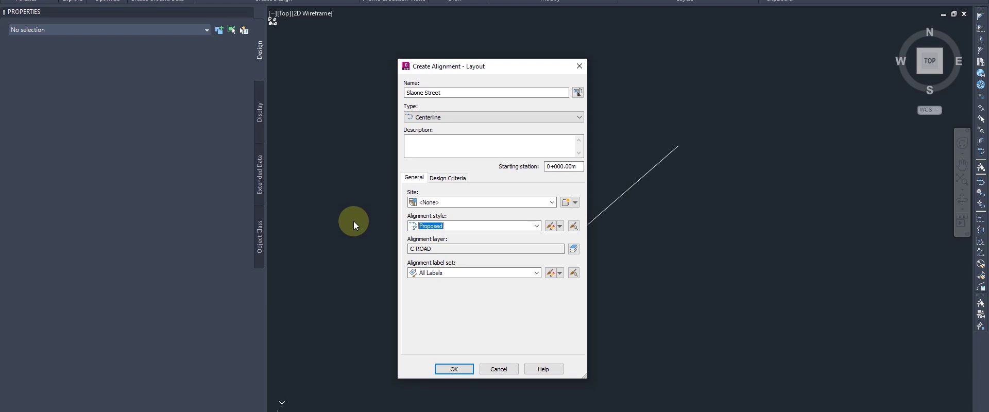
Use the Major and Minor only label set with 100 m major and 20 m minor increments, and accept the alignment settings.
left_click(455, 274)
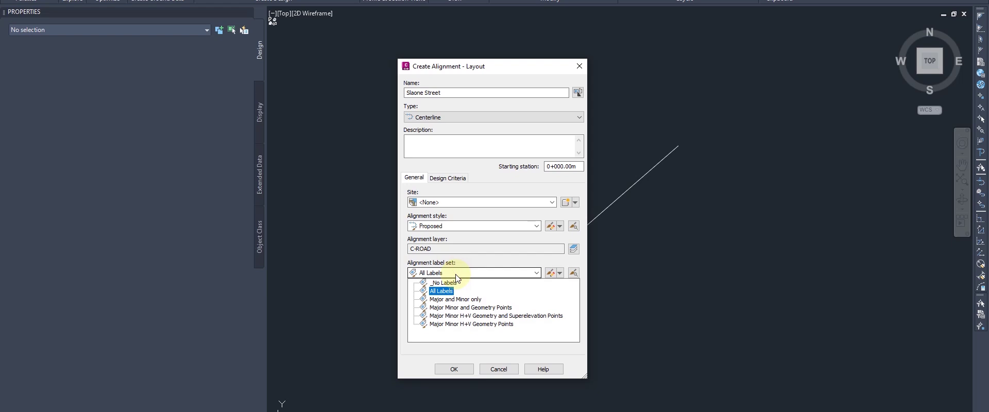
left_click(455, 299)
left_click(549, 274)
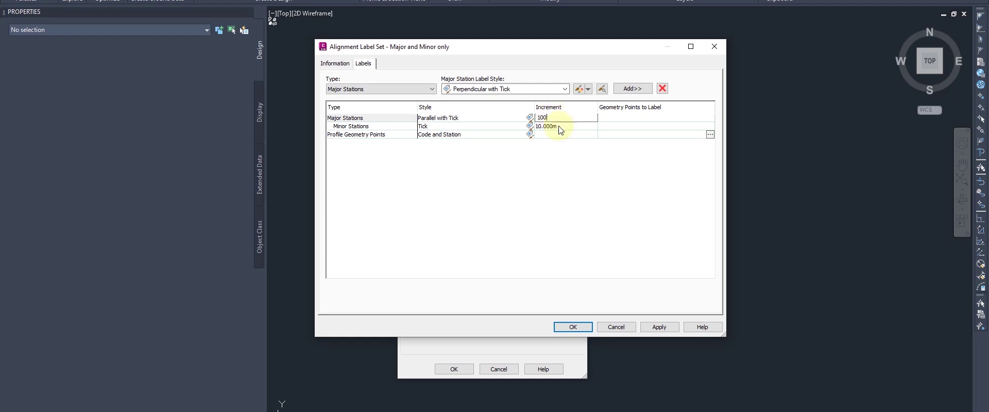
left_click(559, 127)
left_click(563, 128)
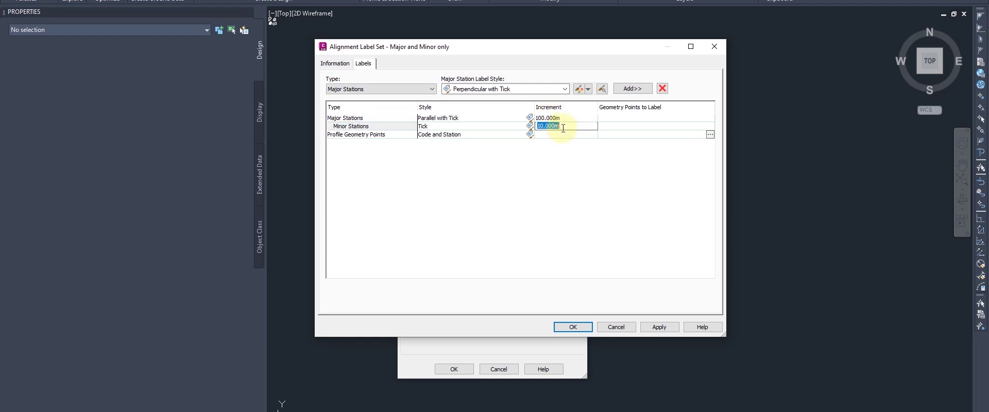
type("20")
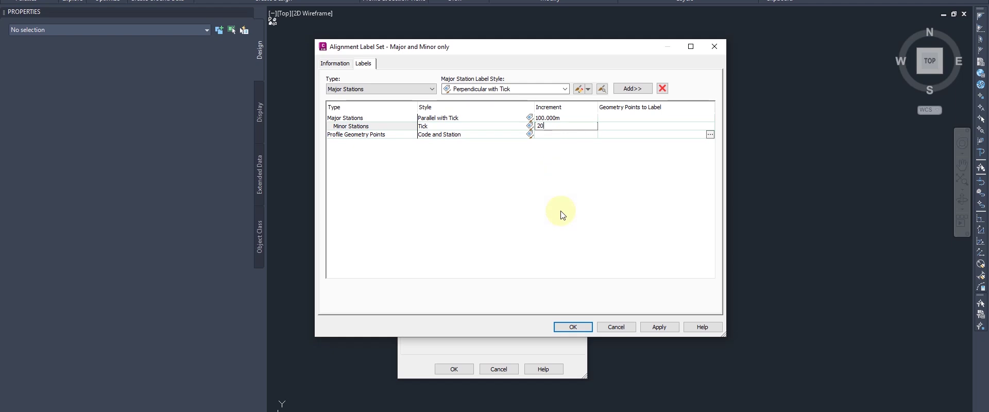
left_click(576, 328)
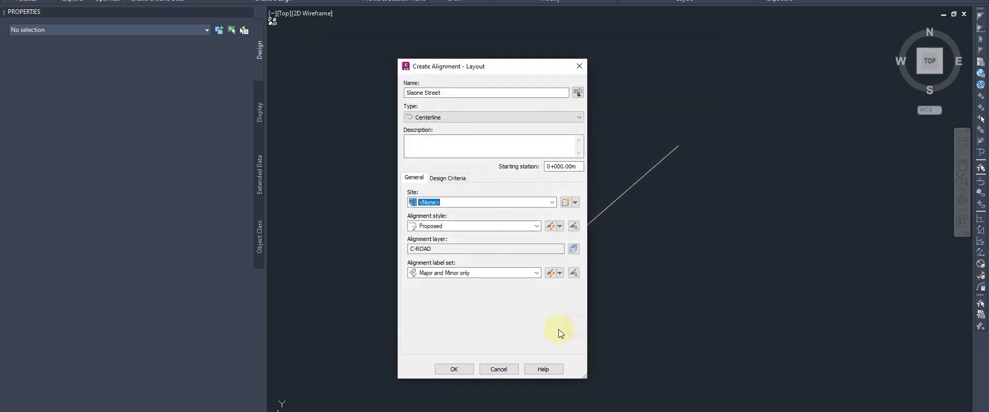
left_click(458, 367)
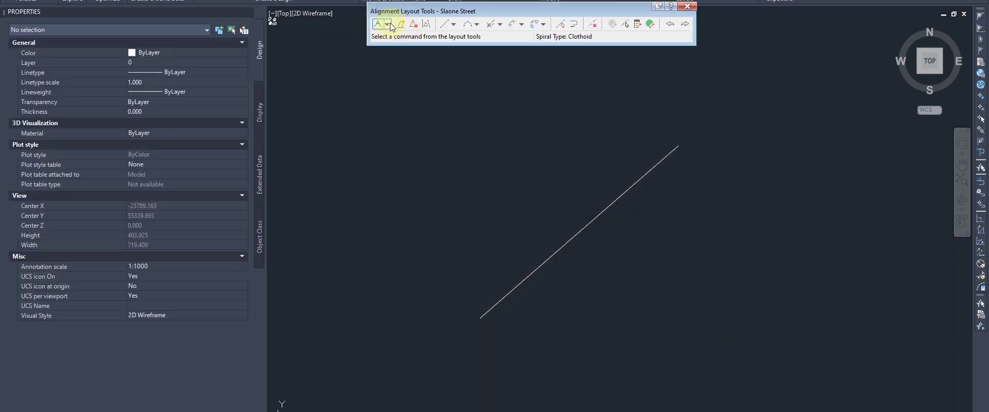
left_click(387, 24)
left_click(412, 44)
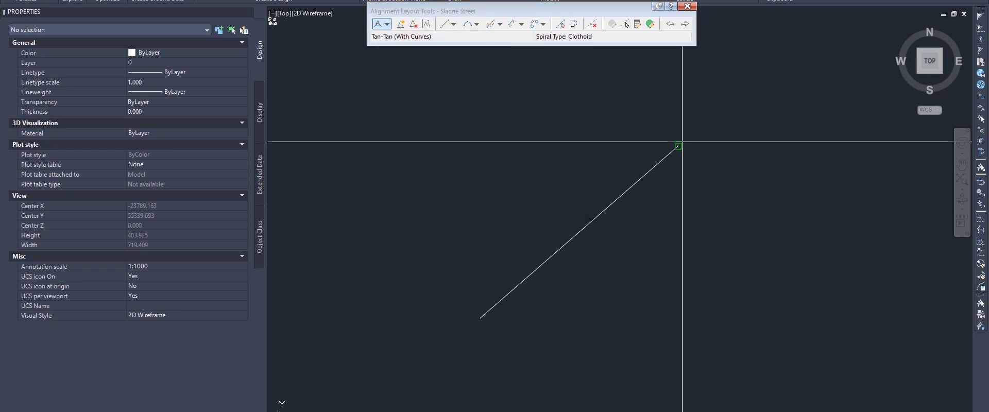
left_click(388, 24)
left_click_drag(410, 13, 557, 85)
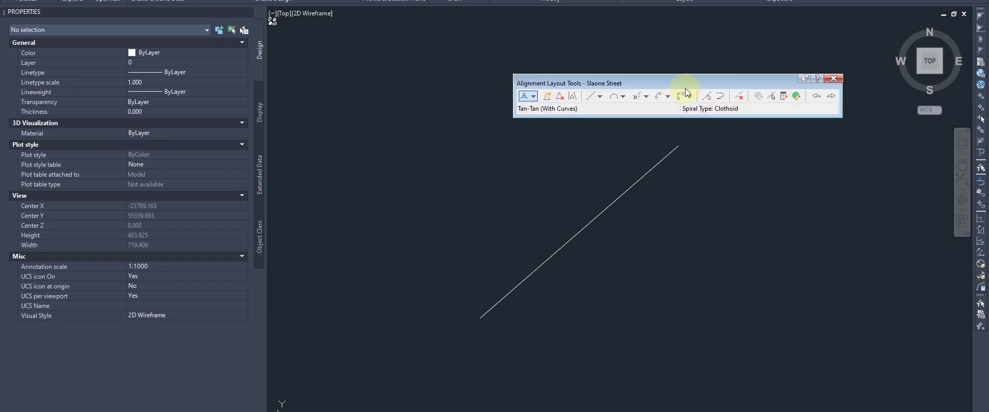
Lay out the alignment as Tangent-Tangent (No curves) along the polyline, from its upper-right end to its lower-left end.
left_click(535, 97)
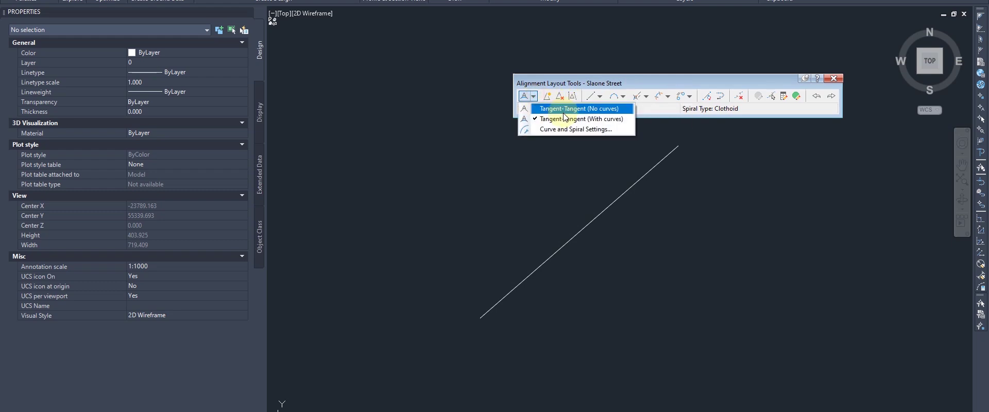
left_click(560, 110)
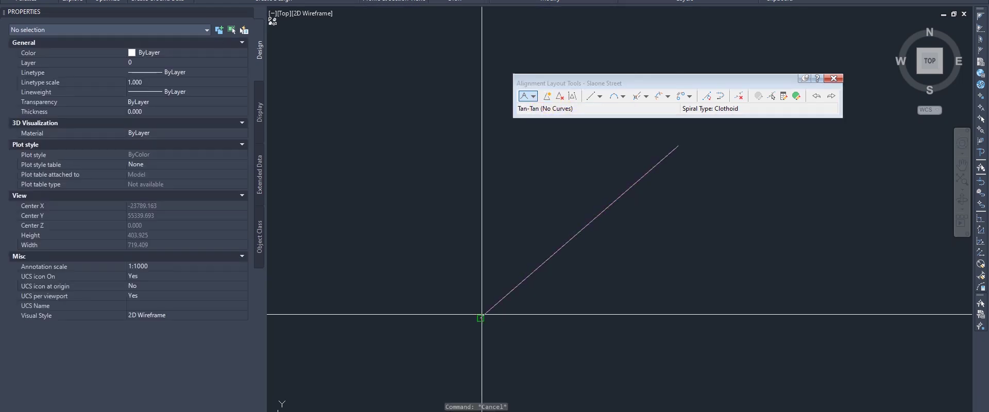
scroll(607, 212, "up", 4)
scroll(607, 212, "down", 4)
middle_click_drag(668, 177, 638, 220)
scroll(659, 180, "up", 4)
scroll(633, 230, "up", 2)
scroll(628, 232, "down", 4)
middle_click_drag(580, 285, 642, 208)
scroll(545, 273, "up", 4)
scroll(544, 274, "down", 3)
scroll(570, 232, "up", 3)
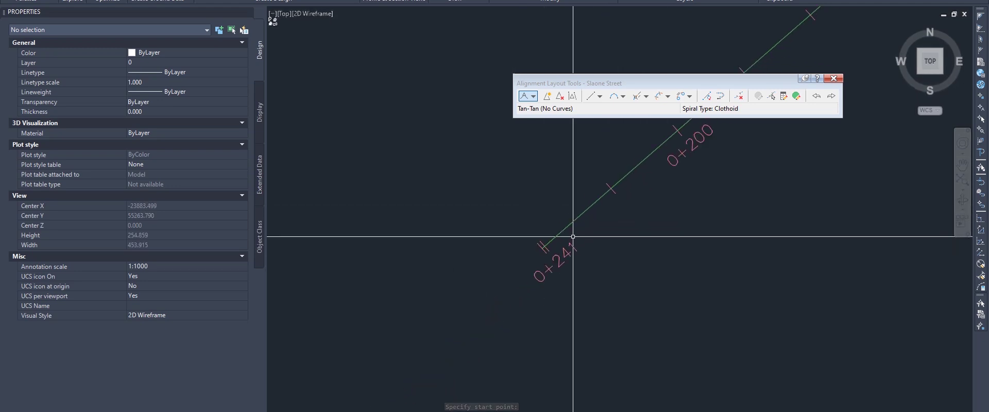
left_click(557, 237)
key("Return")
Stretch the alignment's lower-left end point back along the line to make the alignment 240 m long.
scroll(541, 245, "up", 5)
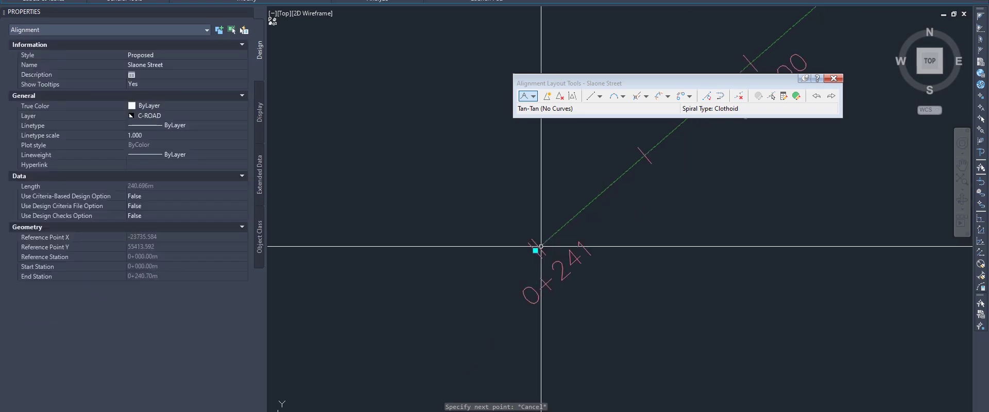
left_click(535, 251)
scroll(531, 251, "up", 5)
scroll(550, 252, "up", 5)
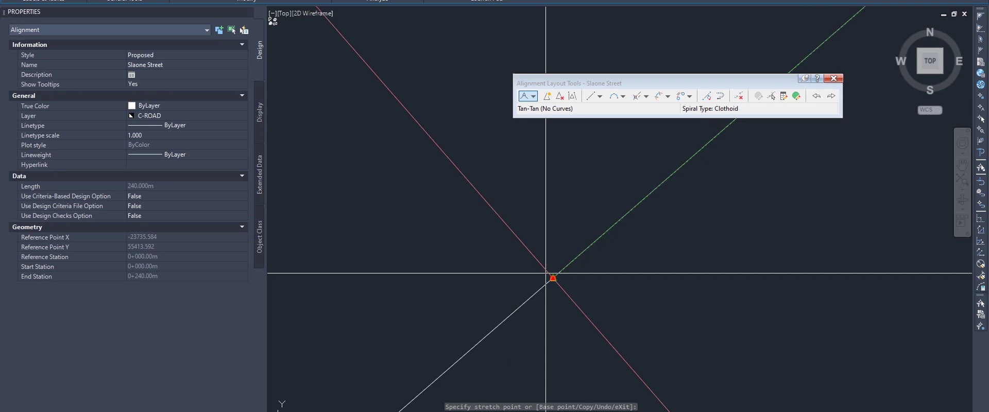
key("Escape")
scroll(523, 239, "down", 10)
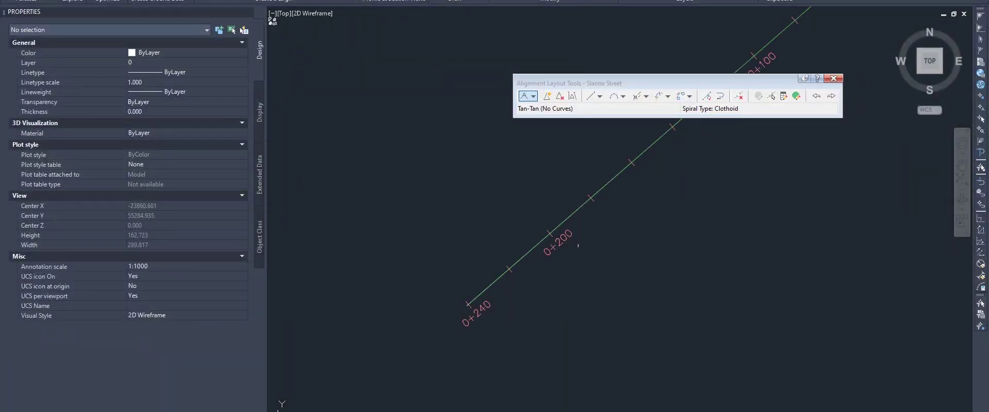
Draw a diagonal polyline about 188 m long across the street's line of travel, beyond the alignment's lower-left end.
scroll(554, 248, "down", 4)
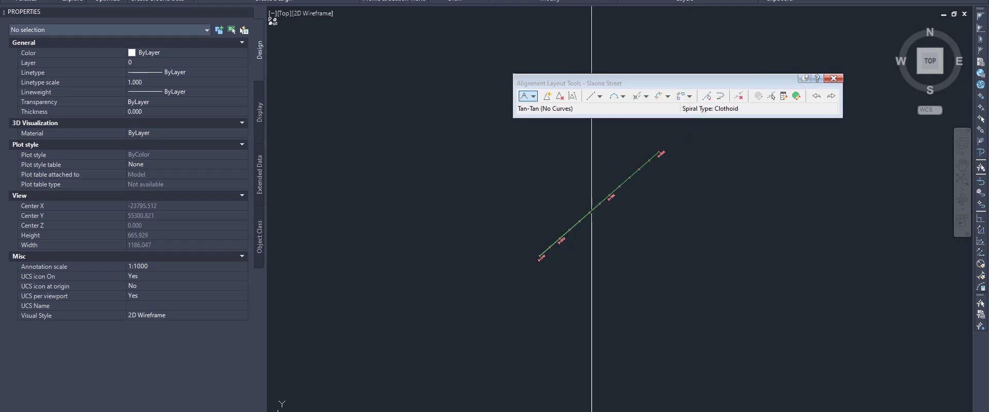
scroll(592, 216, "up", 3)
scroll(504, 287, "up", 3)
key("Escape")
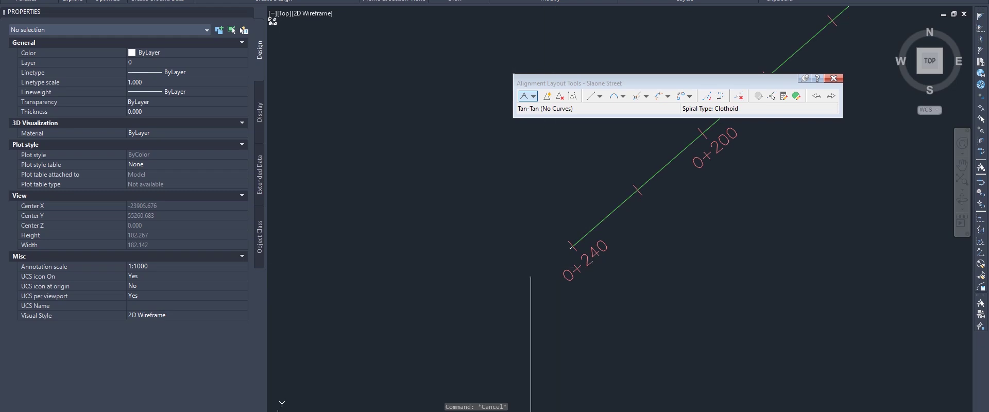
scroll(485, 241, "down", 3)
middle_click_drag(387, 268, 440, 225)
type("pl")
key("Return")
left_click(360, 214)
left_click(495, 357)
scroll(567, 196, "up", 2)
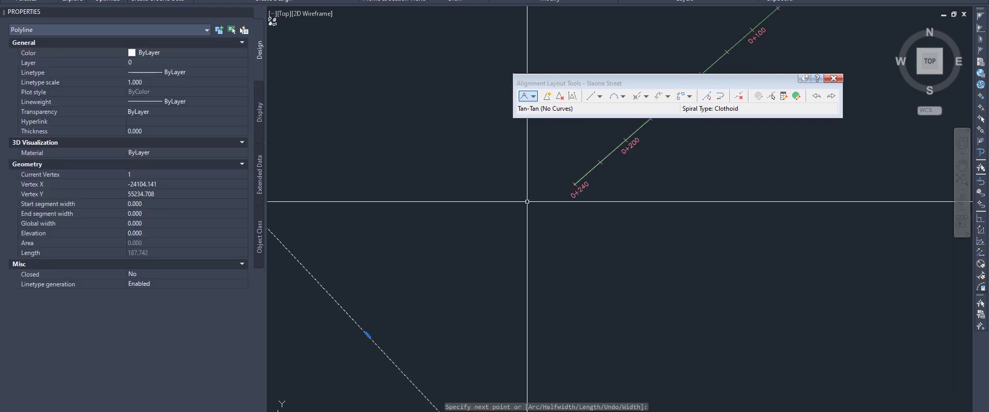
key("Return")
Extend the street's original polyline past the alignment's lower-left end to meet the crossing polyline.
type("tr")
key("Return")
left_click(573, 185)
key("Return")
Stretch the alignment's lower-left end point along the extended line to its intersection with the crossing polyline.
left_click(584, 176)
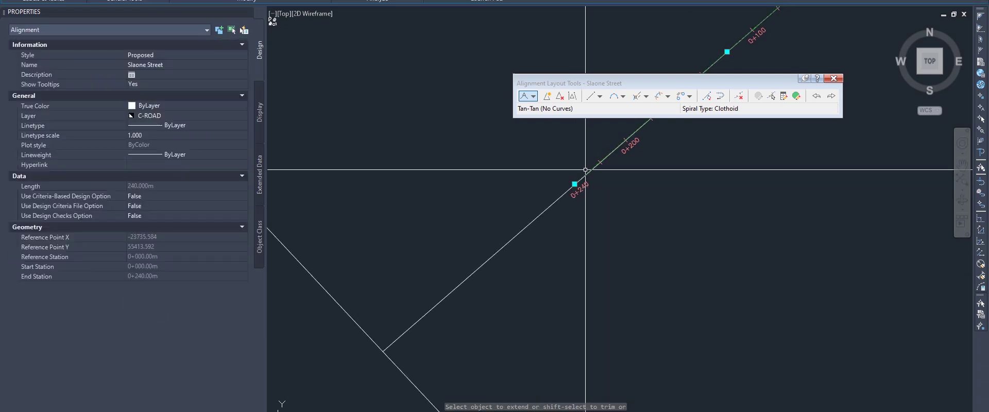
scroll(575, 184, "up", 2)
left_click(576, 184)
scroll(539, 205, "down", 3)
left_click(492, 255)
scroll(501, 246, "up", 3)
scroll(501, 247, "down", 1)
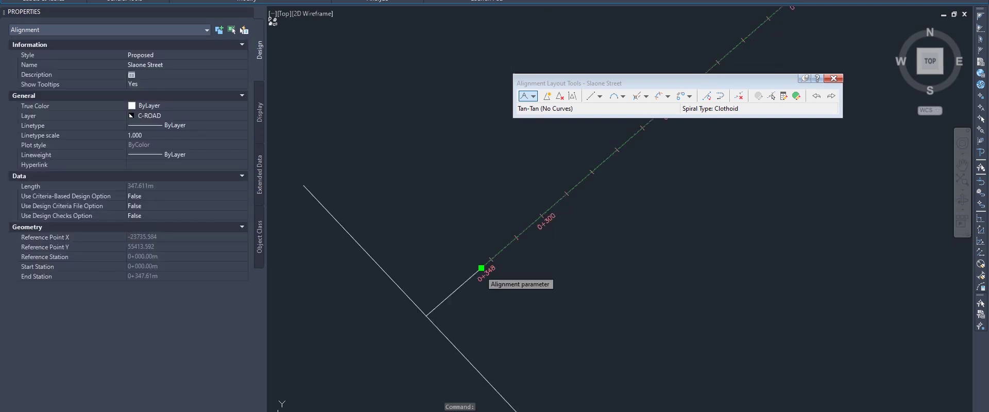
left_click(482, 268)
left_click(436, 308)
scroll(480, 262, "up", 4)
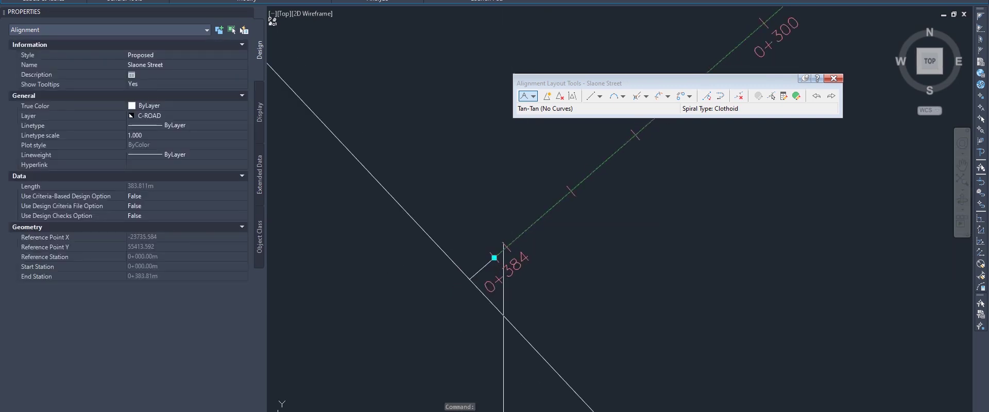
left_click(494, 258)
left_click(470, 279)
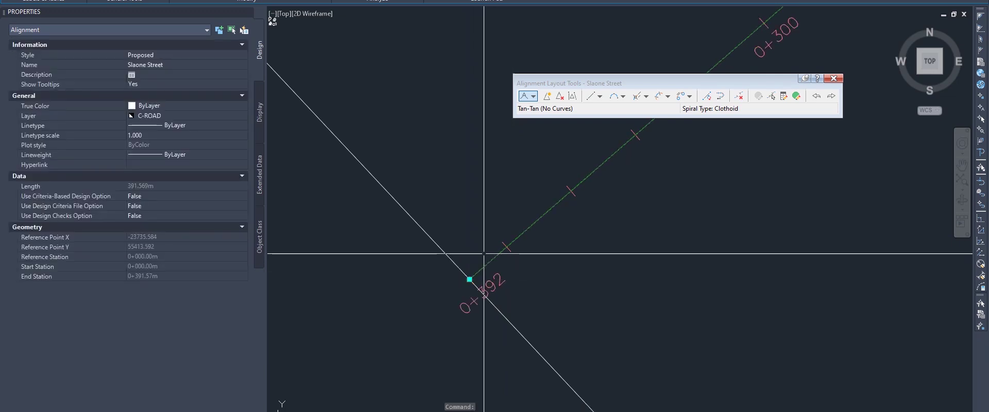
Offset the crossing polyline a short distance to its lower-left side, away from the alignment.
scroll(484, 254, "down", 4)
key("Escape")
left_click(492, 277)
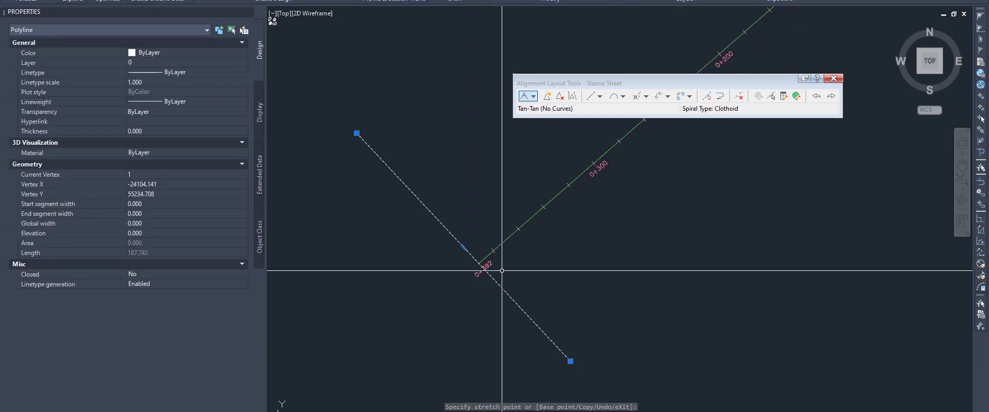
scroll(468, 269, "up", 4)
key("Escape")
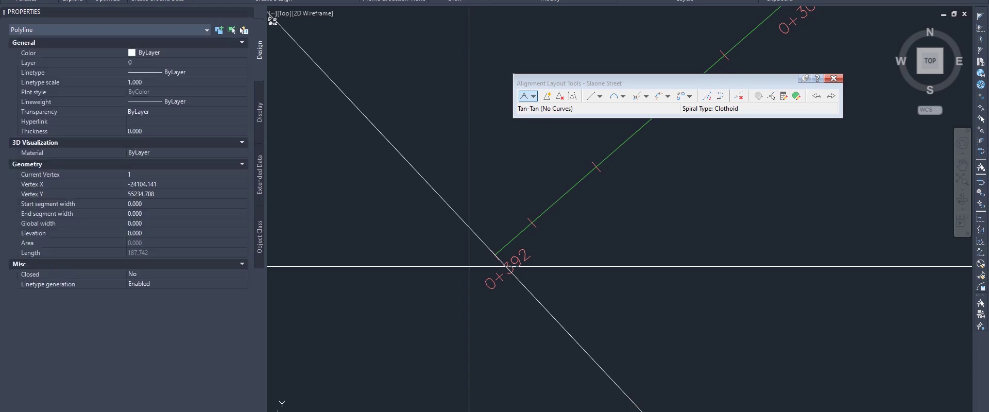
key("Return")
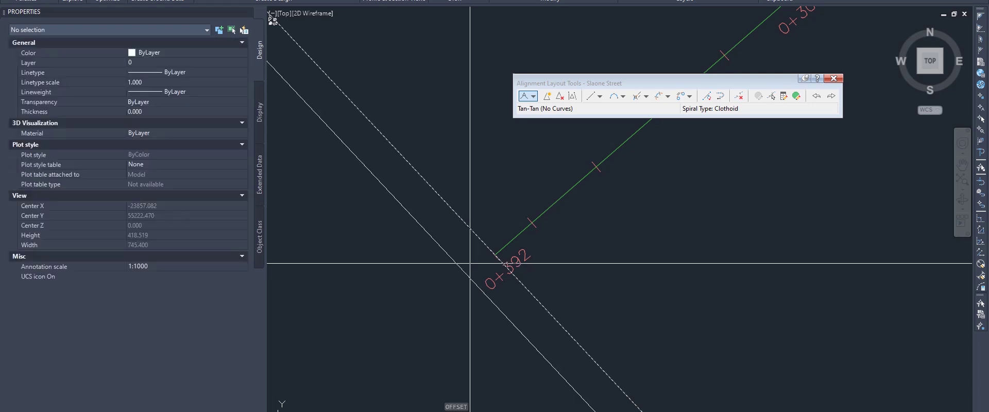
left_click(396, 283)
key("Escape")
left_click(496, 257)
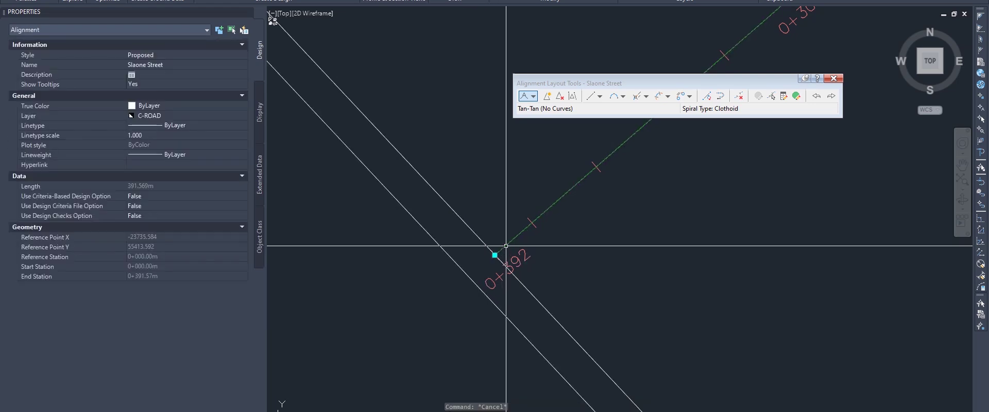
left_click(495, 255)
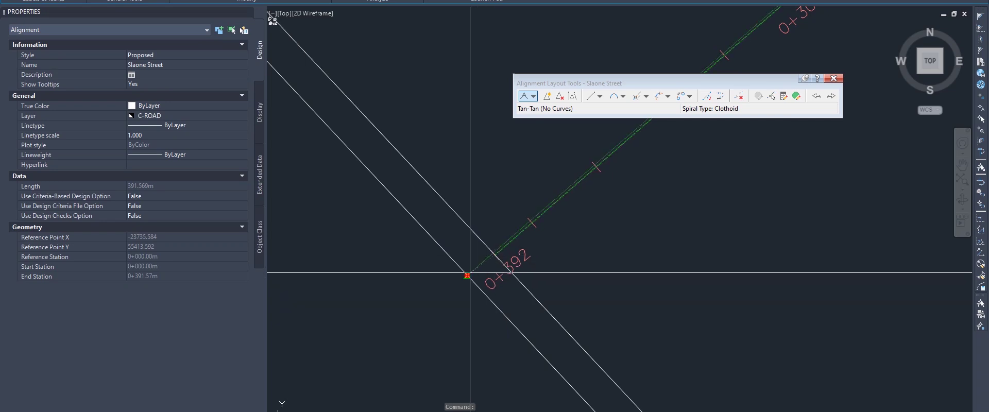
key("Escape")
key("Escape")
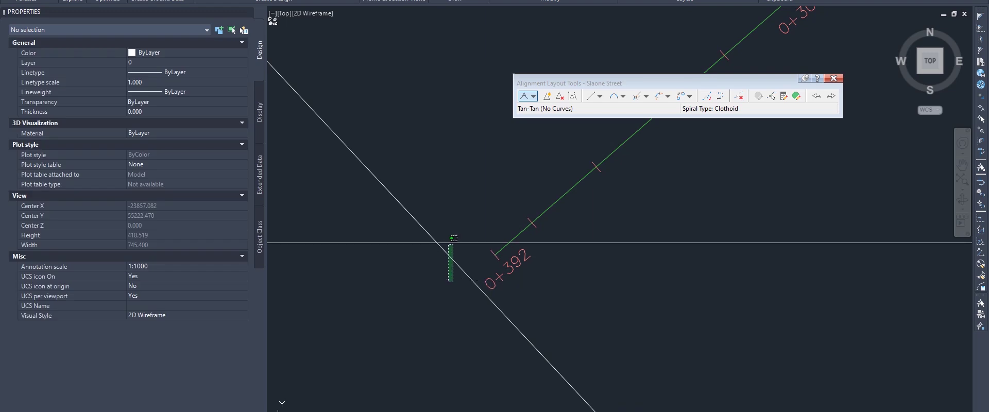
left_click(508, 243)
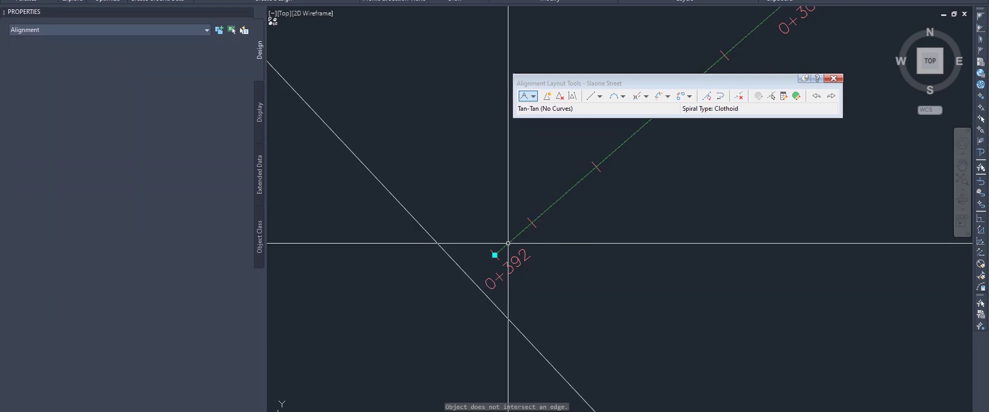
left_click(494, 255)
key("Escape")
key("Escape")
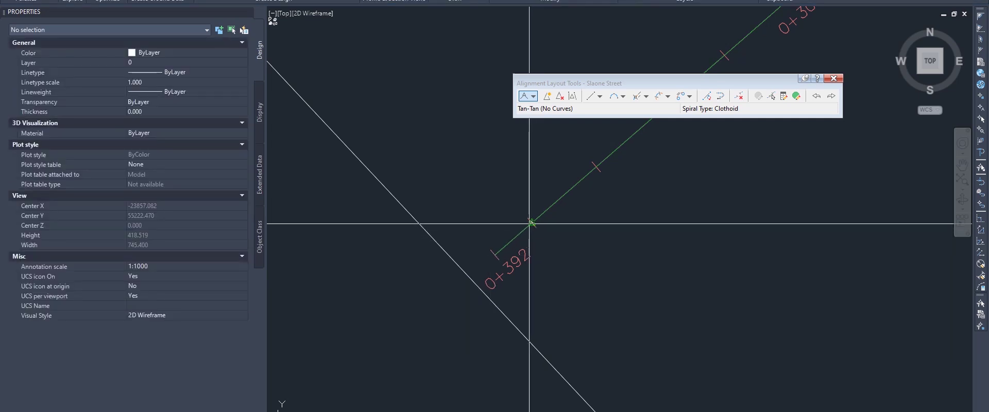
Draw a helper polyline about 19.6 m long from the alignment's last 20 m tick to the offset crossing line.
left_click(494, 255)
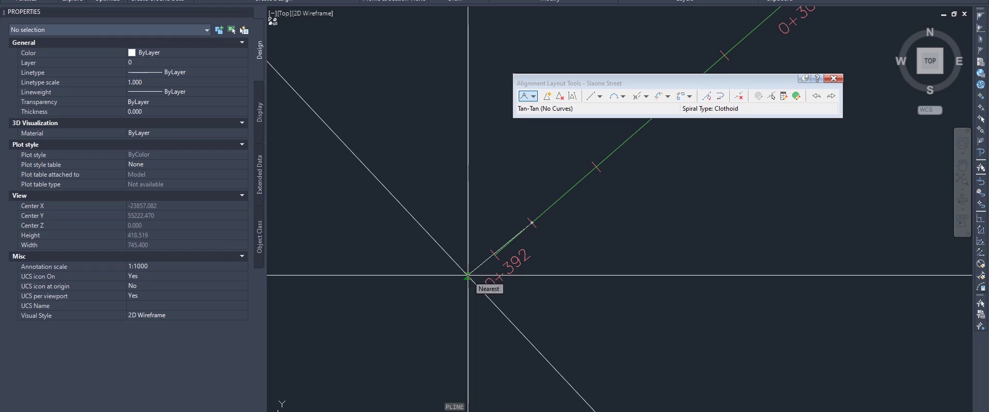
left_click(469, 280)
scroll(477, 271, "up", 15)
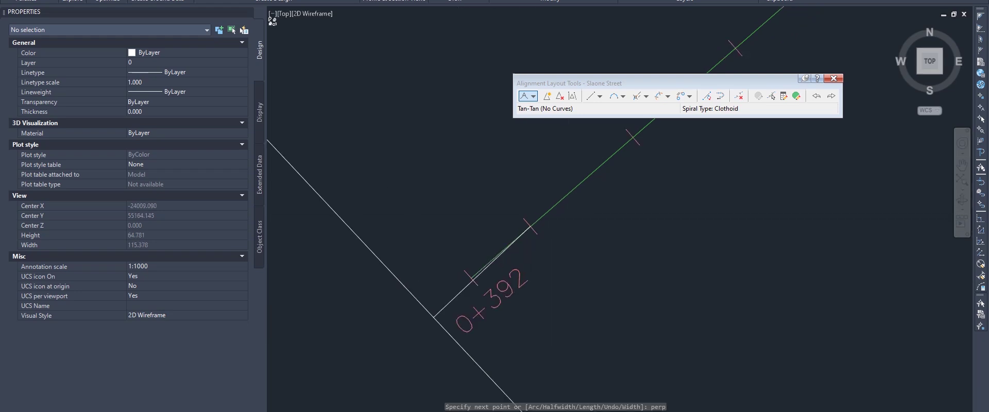
type("perp")
left_click(511, 266)
scroll(511, 266, "down", 8)
key("Escape")
Stretch the alignment's lower-left end point to the helper polyline's end on the offset crossing line.
left_click(520, 255)
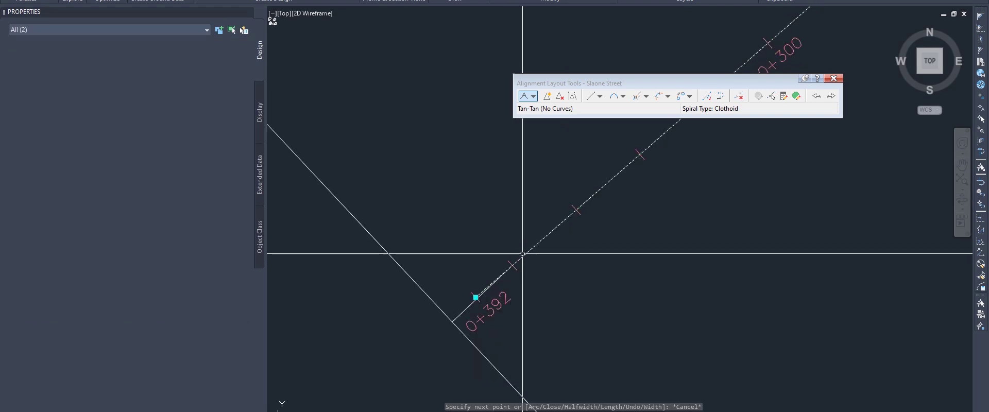
left_click(476, 297)
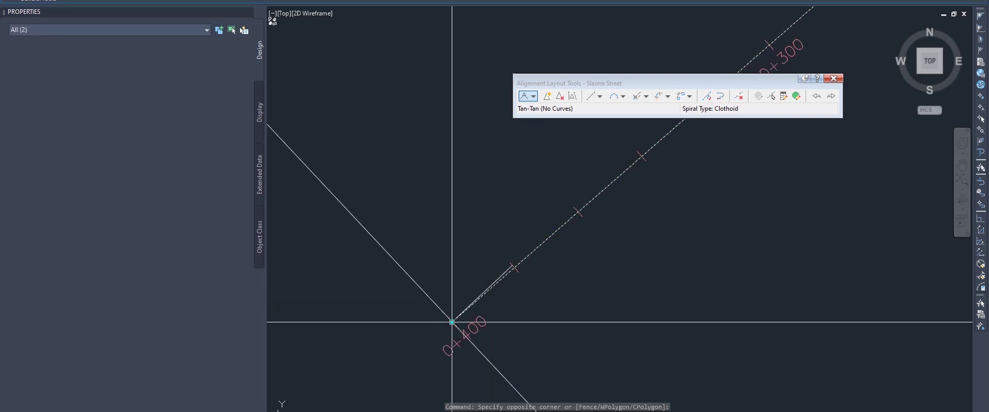
left_click(452, 322)
key("Escape")
Delete the short helper polyline and the offset crossing line at the alignment's lower-left end.
scroll(486, 290, "up", 2)
scroll(471, 285, "down", 4)
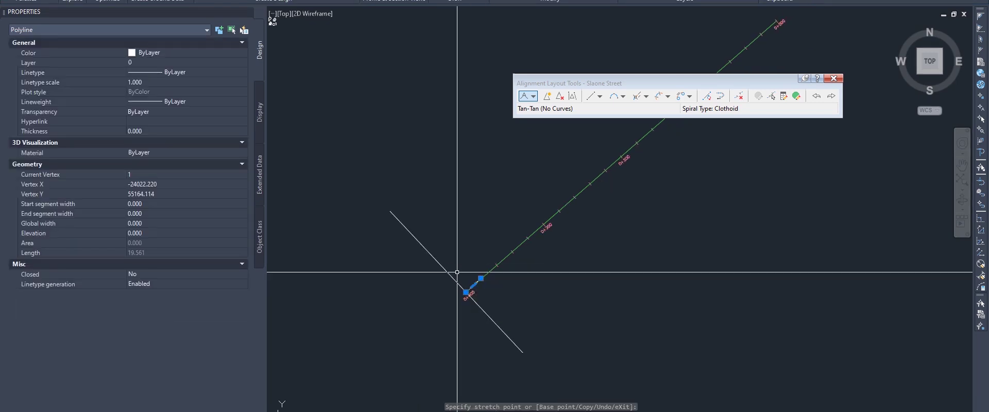
key("Delete")
left_click(455, 280)
key("Delete")
Draw a polyline over the full alignment, from its lower-left end to its start at 0+000.
scroll(464, 297, "up", 2)
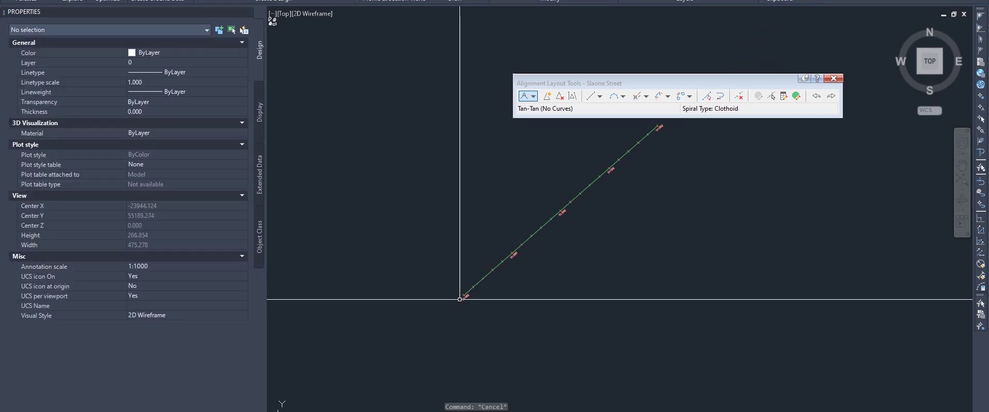
type("pl")
key("Return")
left_click(471, 299)
scroll(469, 302, "down", 6)
middle_click_drag(670, 134, 452, 336)
scroll(512, 286, "up", 4)
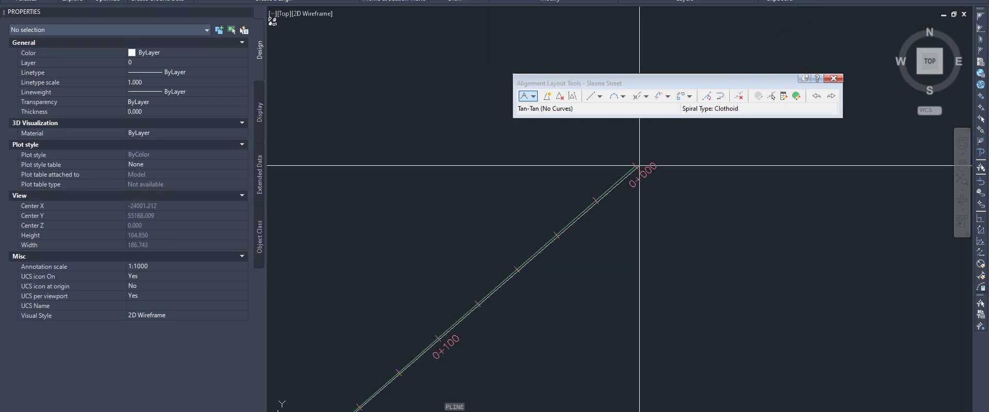
scroll(618, 188, "down", 6)
scroll(540, 276, "up", 2)
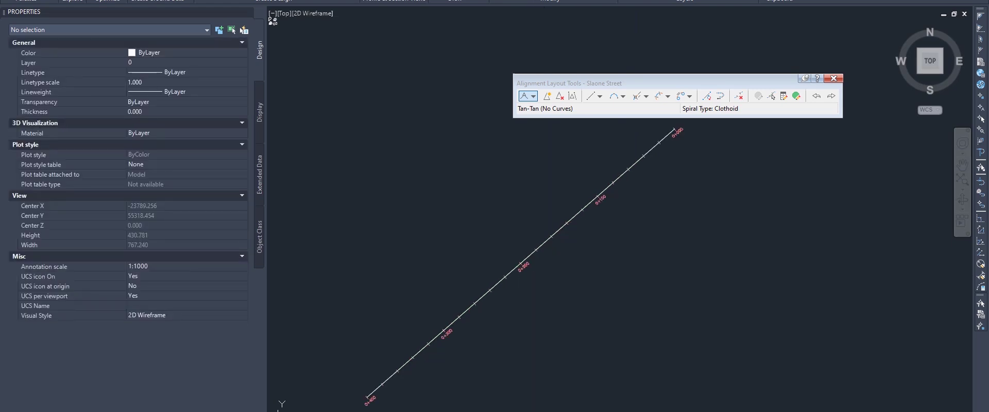
Offset the new full-length polyline to the upper-left side of the alignment.
type("offset")
key("Return")
key("Escape")
scroll(523, 264, "up", 5)
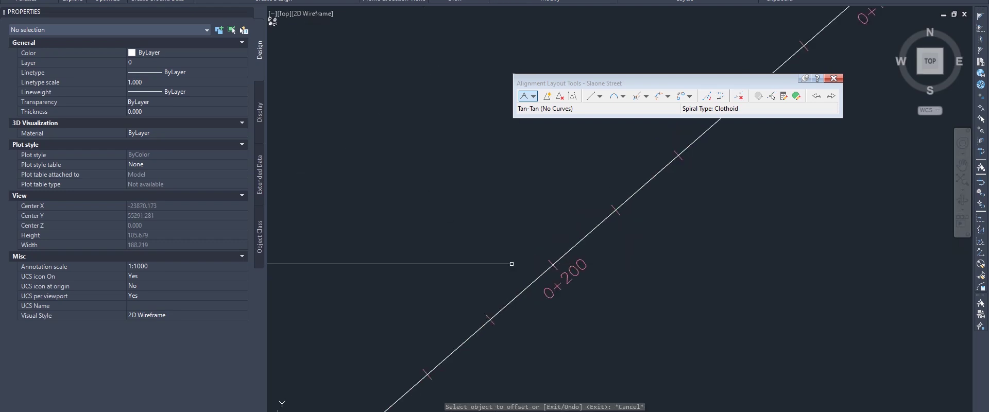
Create a centerline alignment named Clinton Street with site <None>, the Proposed style and the Major and Minor only label set.
left_click(832, 80)
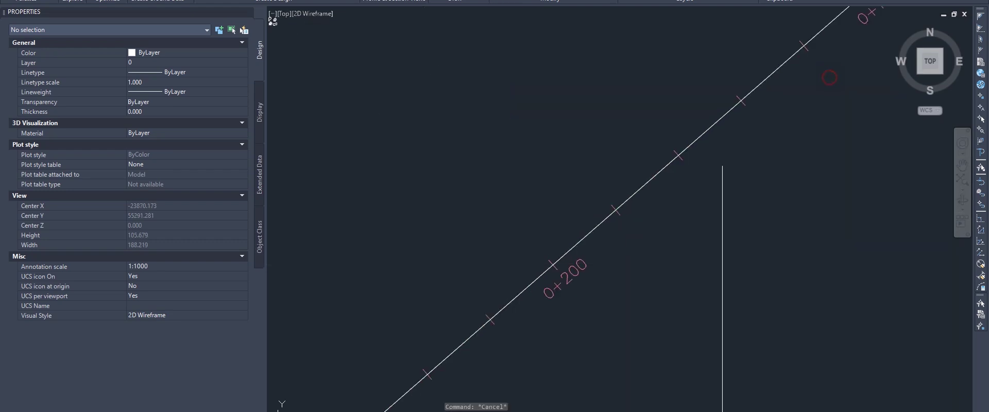
left_click(279, 1)
left_click(304, 0)
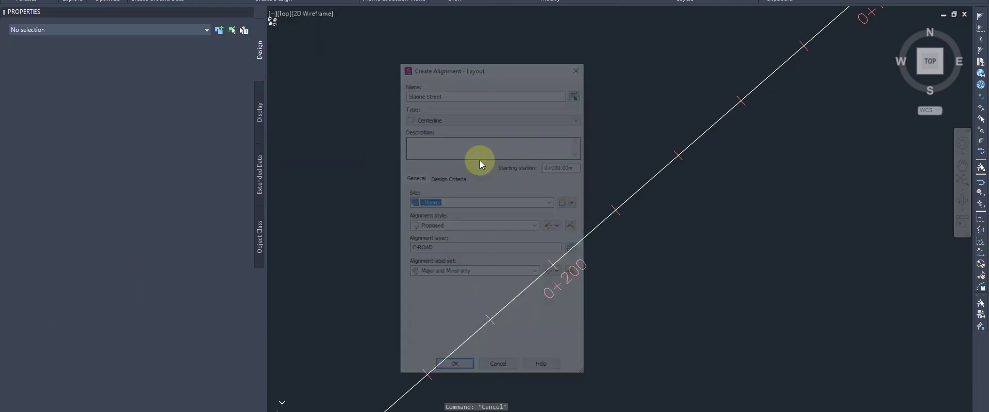
type("Clint")
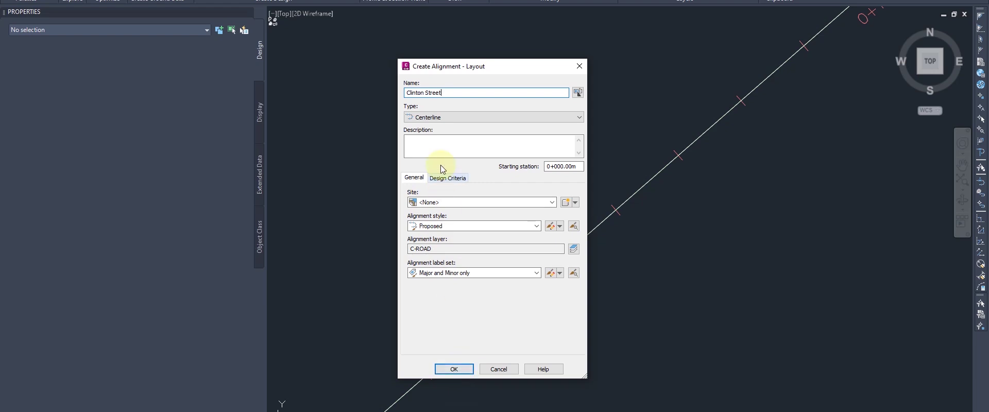
left_click(465, 369)
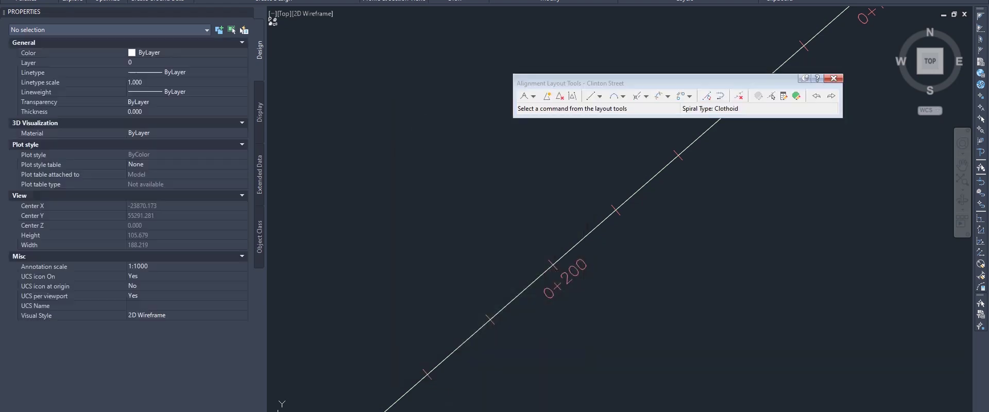
Lay out Clinton Street as Tangent-Tangent (With curves) from the first alignment's midpoint to the parallel polyline's midpoint, with the Perpendicular snap enabled.
left_click(536, 97)
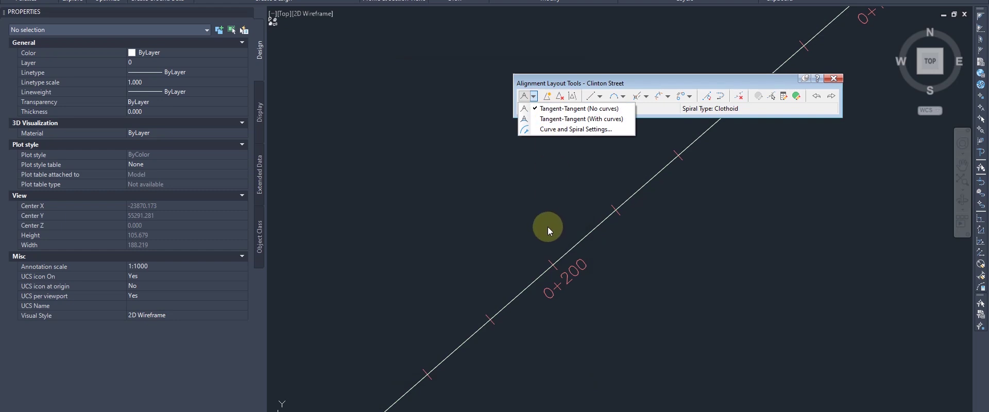
left_click(561, 119)
scroll(551, 276, "down", 4)
middle_click_drag(500, 213, 514, 219)
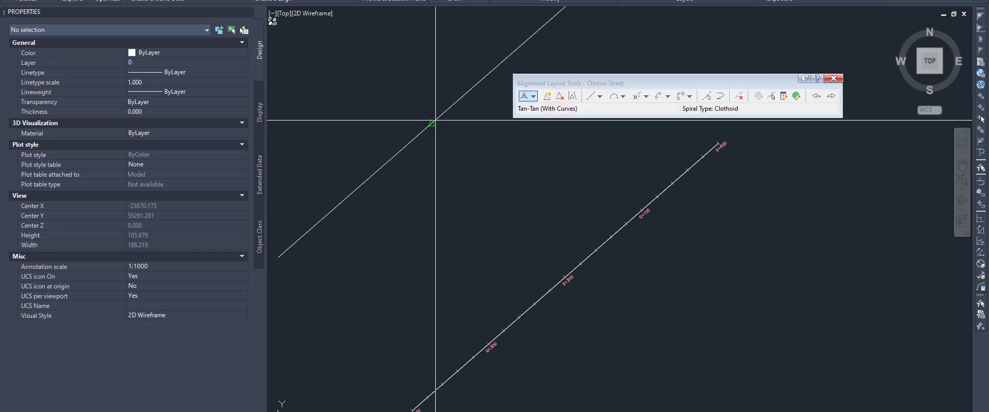
left_click(553, 269)
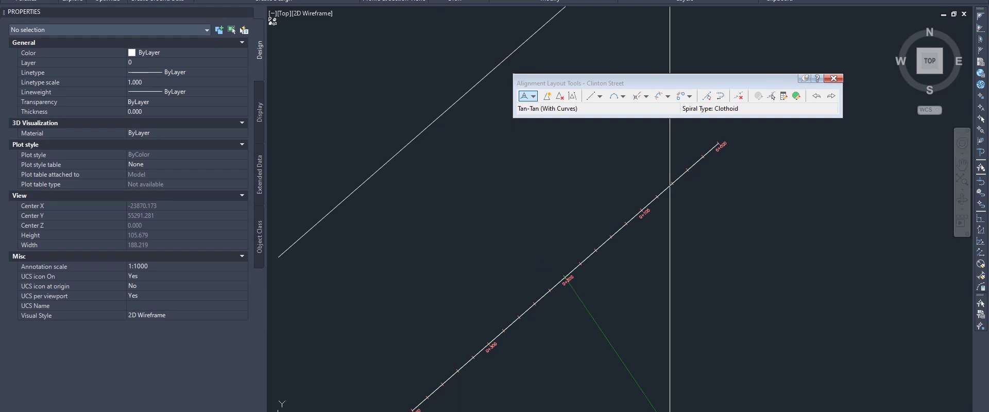
right_click(670, 411, "shift")
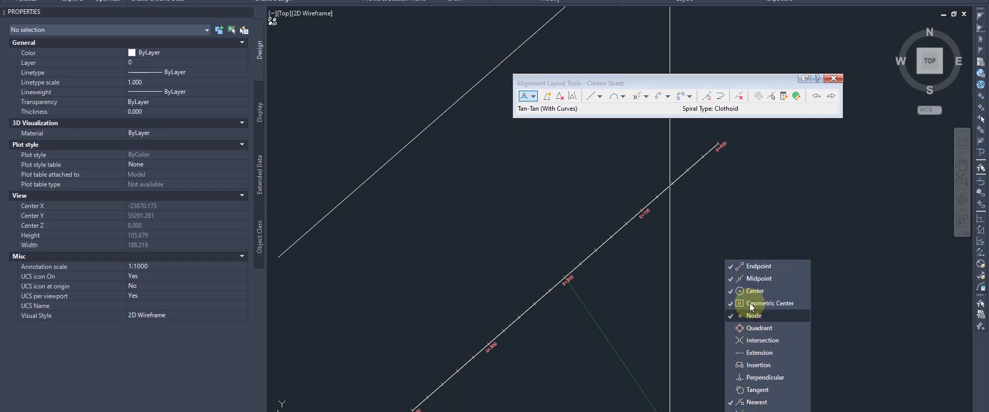
left_click(754, 379)
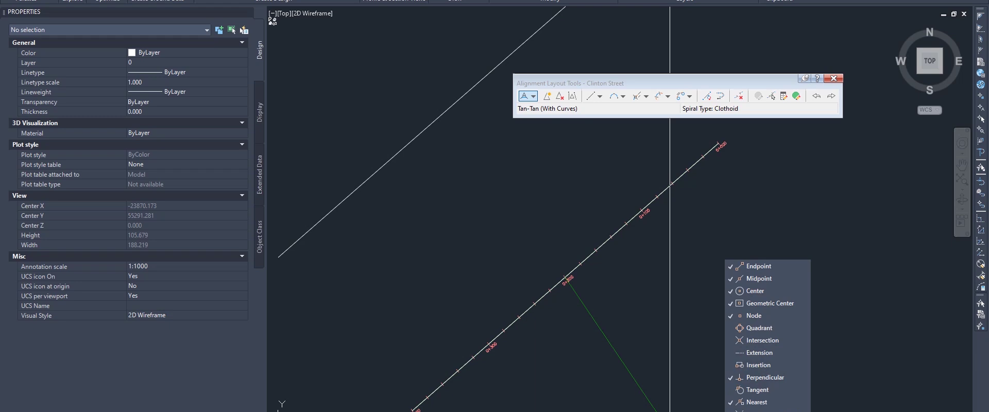
left_click(431, 123)
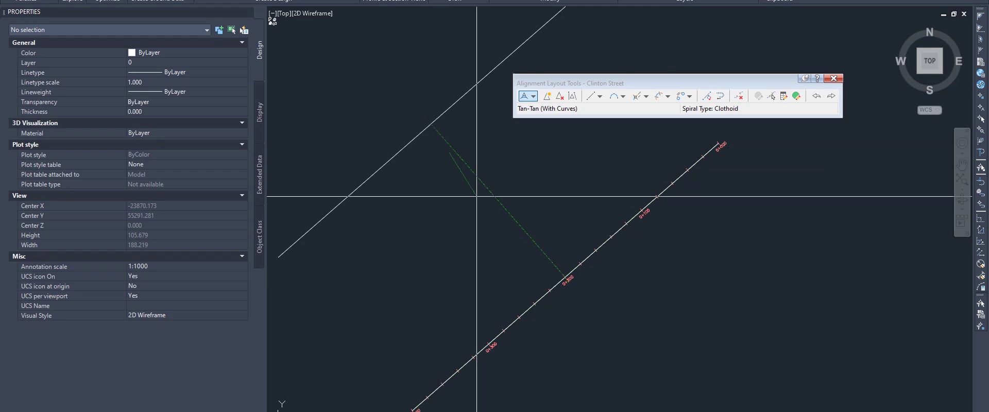
scroll(438, 209, "up", 5)
scroll(439, 208, "down", 5)
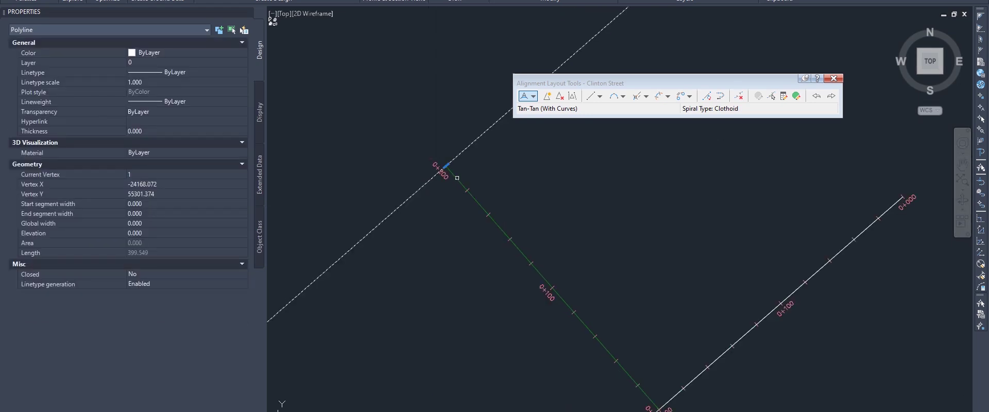
Close the alignment layout tools and delete the two construction polylines, leaving only the two alignments.
left_click(833, 78)
scroll(608, 236, "down", 2)
scroll(542, 184, "up", 4)
left_click(502, 166)
scroll(505, 170, "down", 3)
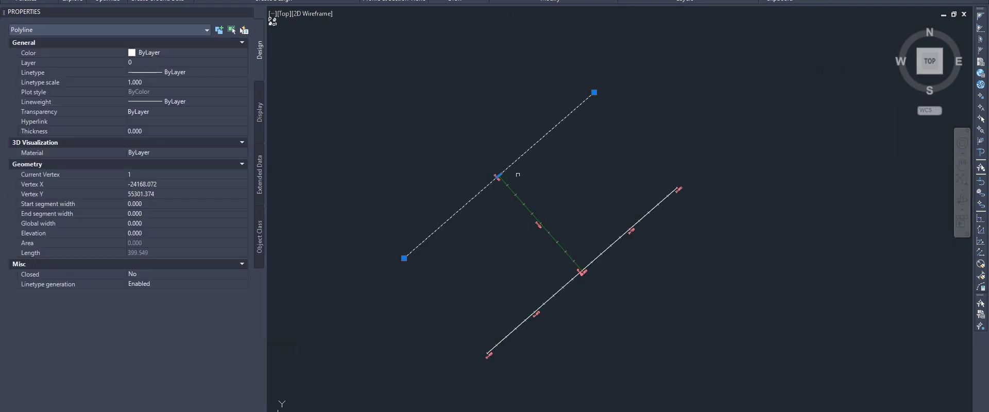
scroll(567, 253, "up", 3)
left_click(567, 252)
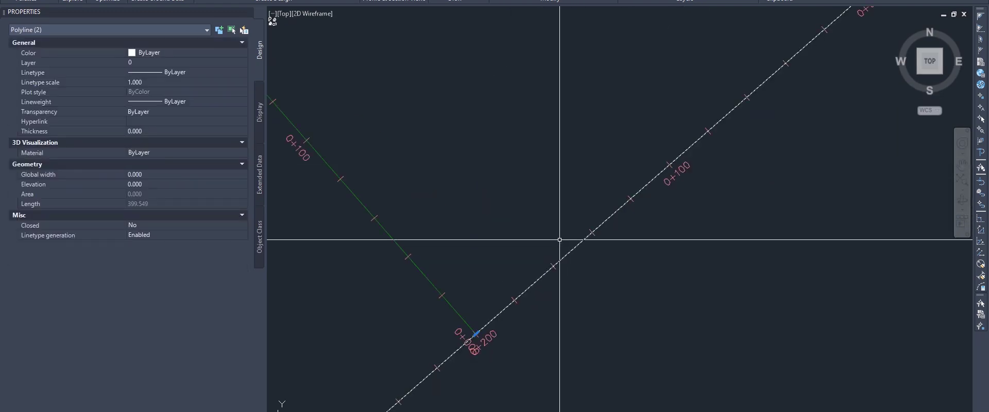
scroll(569, 249, "down", 4)
scroll(511, 198, "up", 2)
mouse_move(516, 200)
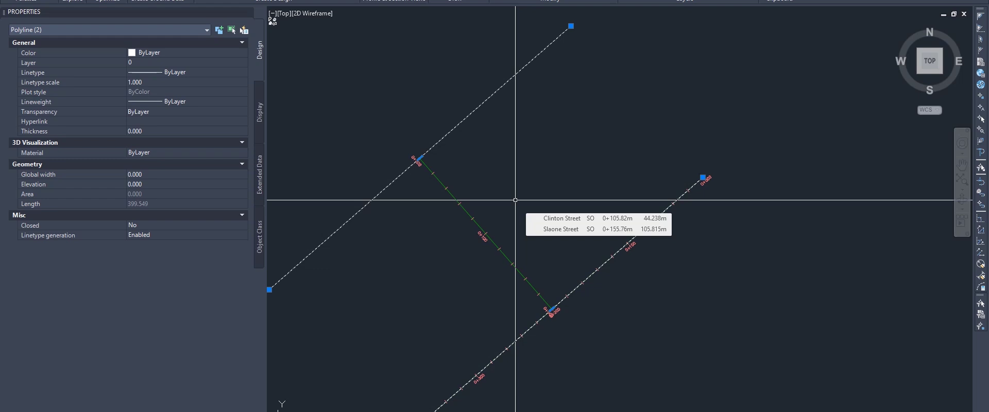
key("Escape")
scroll(549, 307, "up", 6)
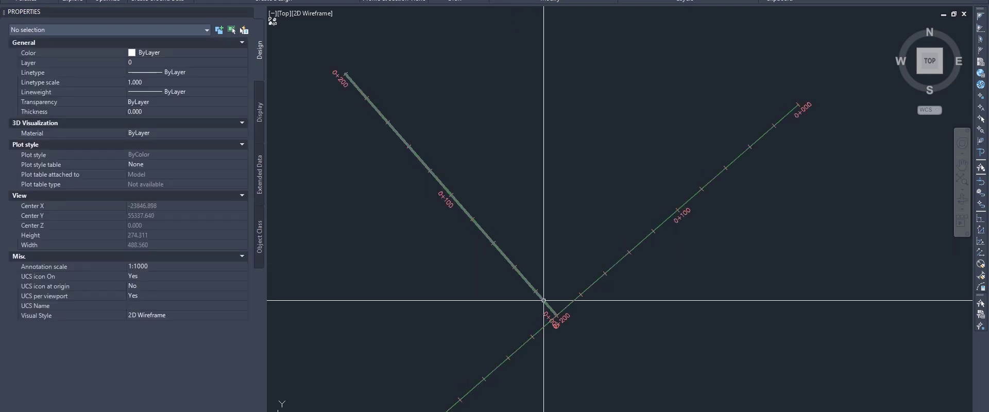
scroll(520, 389, "down", 4)
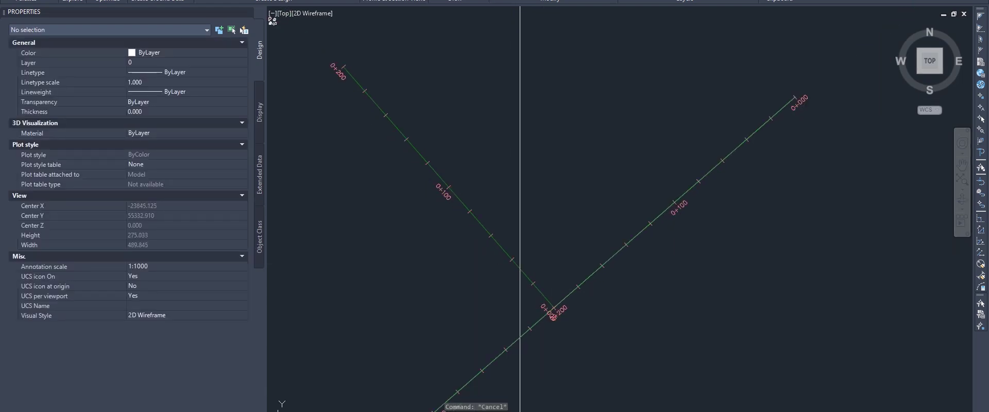
mouse_move(490, 411)
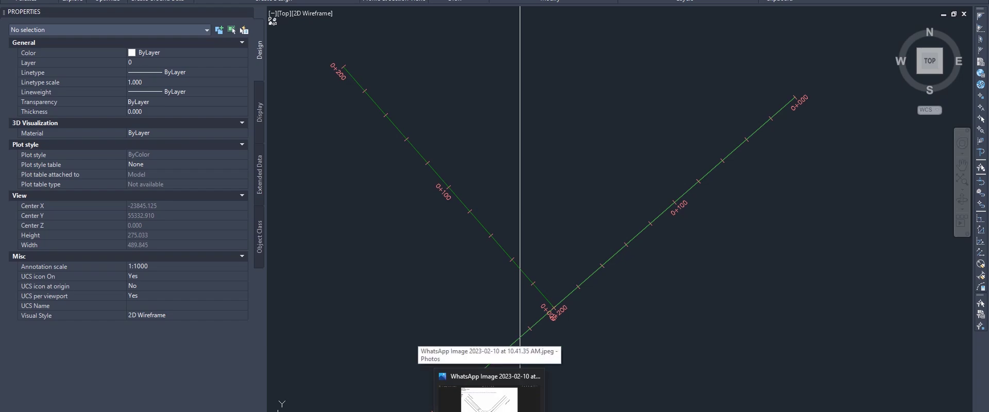
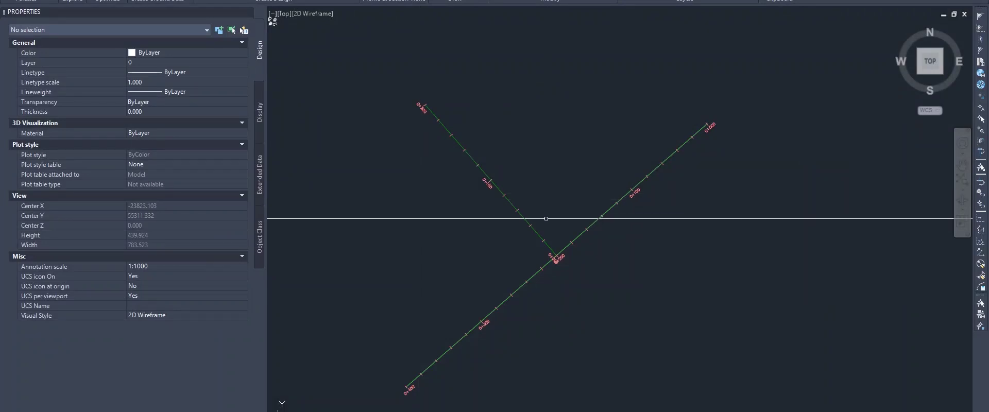
Offset the Slaone Street alignment by 3.5 m to both sides as road edge lines.
left_click(580, 261)
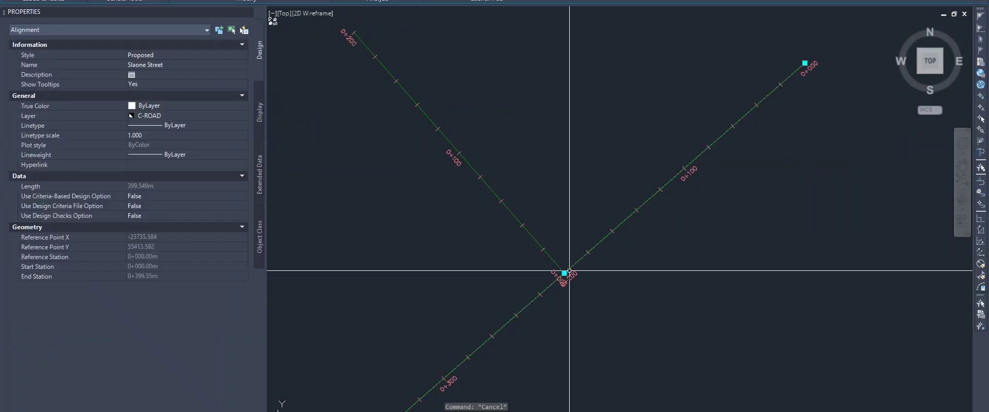
key("Escape")
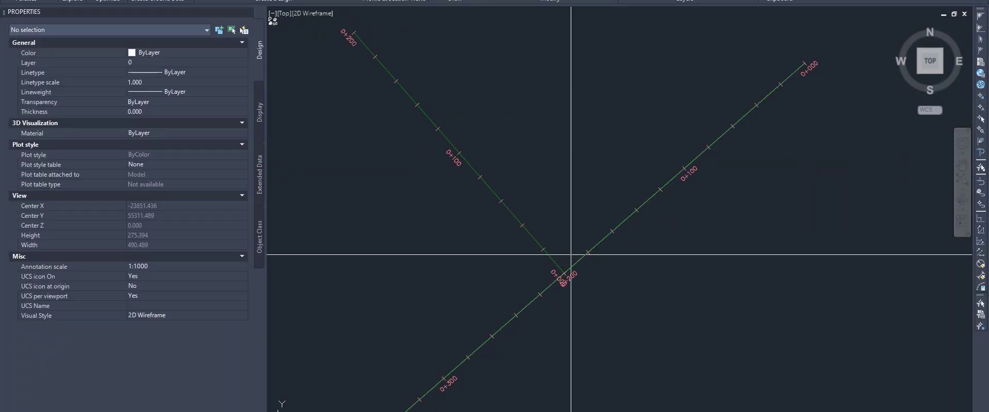
type("o")
key("Return")
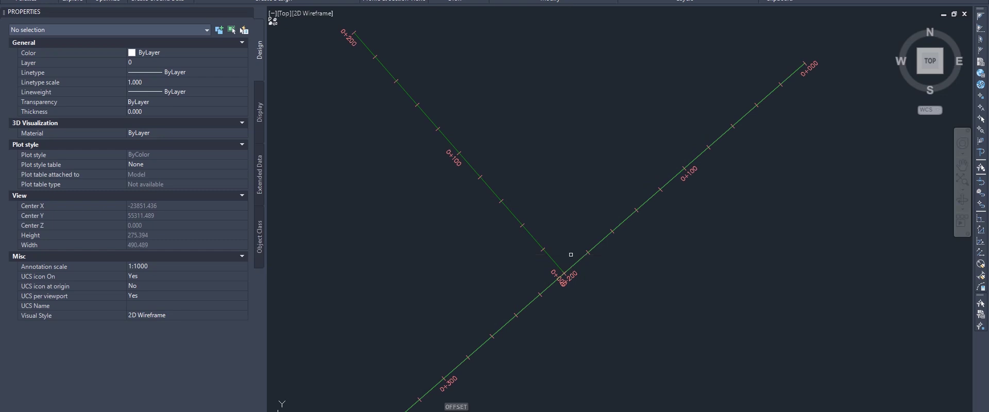
type("3.5")
key("Return")
left_click(600, 243)
scroll(561, 288, "up", 5)
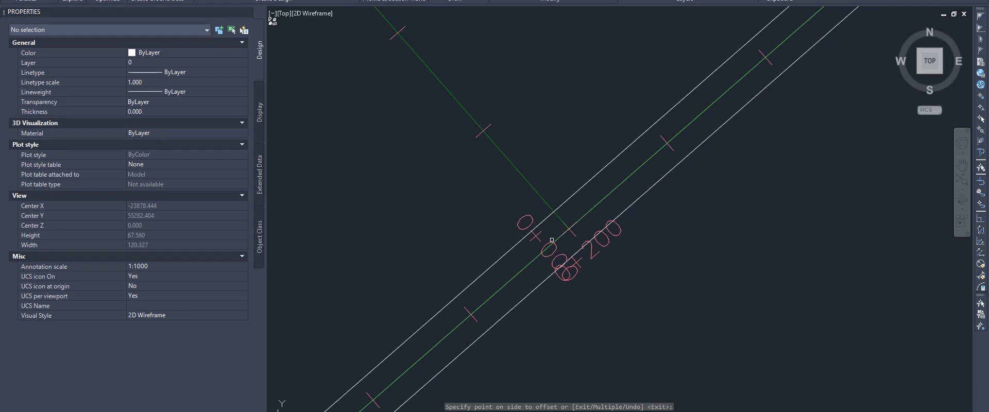
Offset the Clinton Street alignment by 3.5 m to both sides, then offset its upper-right line another 3.5 m outward.
middle_click_drag(521, 167, 558, 229)
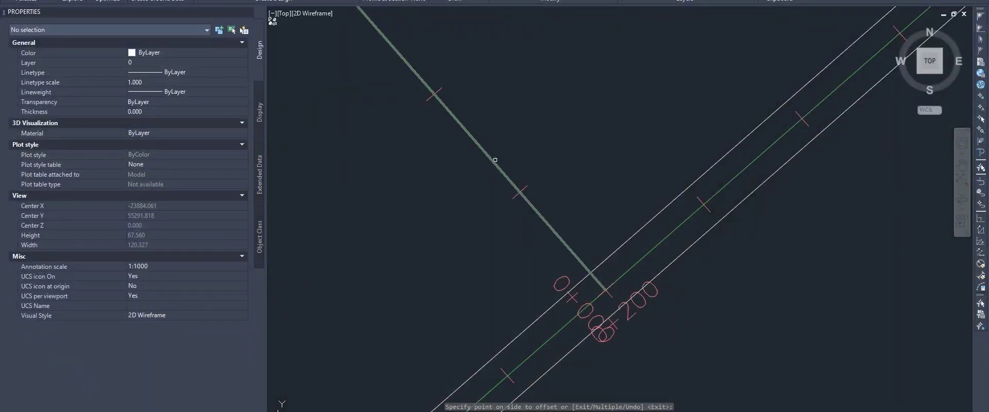
left_click(487, 155)
left_click(509, 138)
left_click(507, 142)
left_click(559, 107)
key("Escape")
scroll(552, 209, "down", 4)
scroll(571, 262, "up", 4)
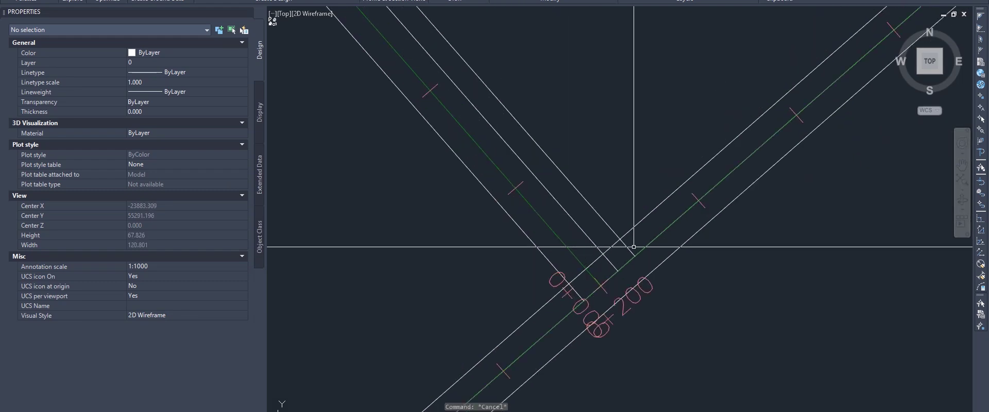
Draw a circle centred on the intersection of the two alignments with a radius of about 51 m.
scroll(521, 282, "up", 5)
scroll(481, 337, "down", 6)
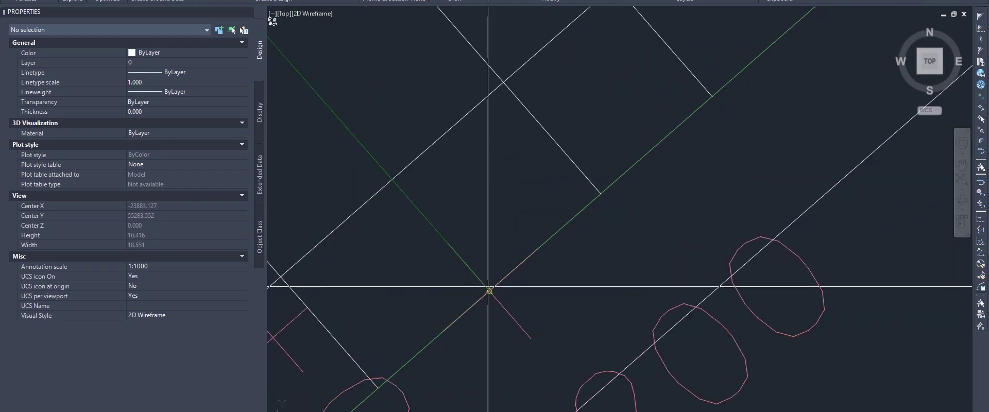
left_click(532, 348)
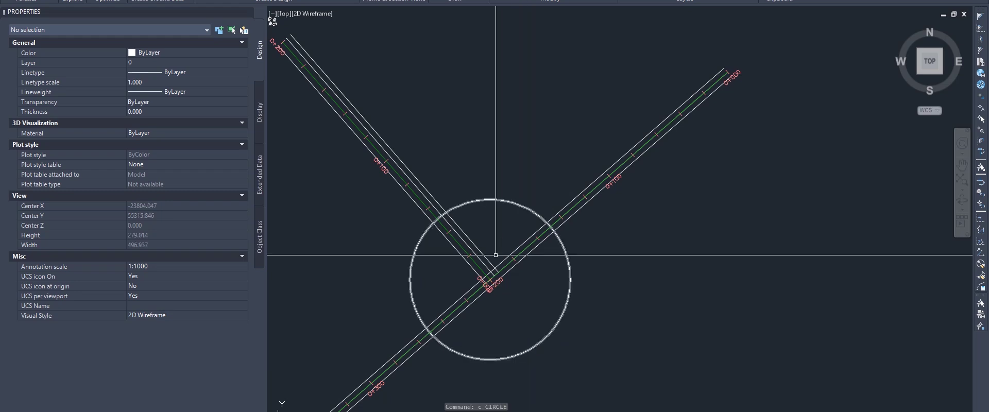
Using the circle as cutting edge, trim away both Slaone Street edge lines and the two upper-right Clinton Street lines inside it.
left_click(471, 201)
scroll(472, 224, "up", 2)
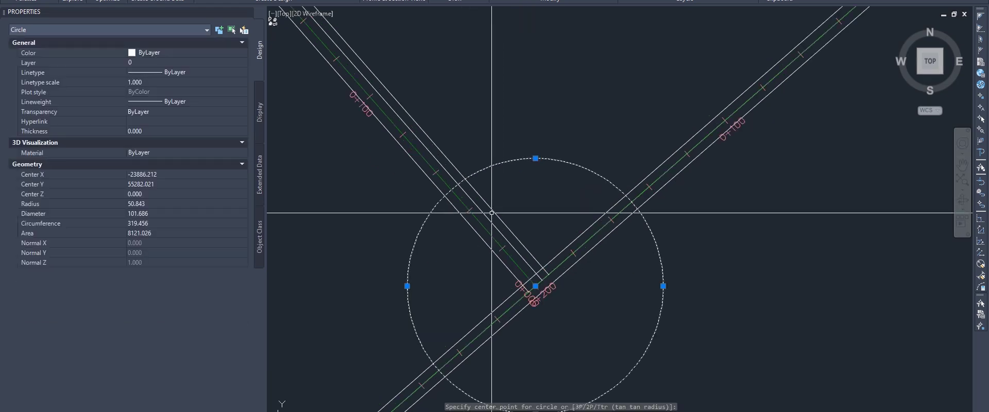
scroll(486, 214, "up", 2)
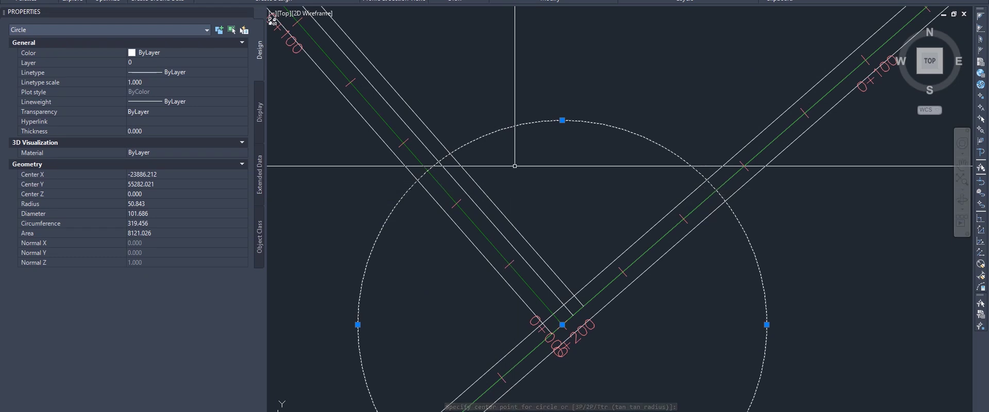
scroll(510, 154, "down", 2)
type("tr")
key("Return")
left_click(511, 192)
left_click(508, 195)
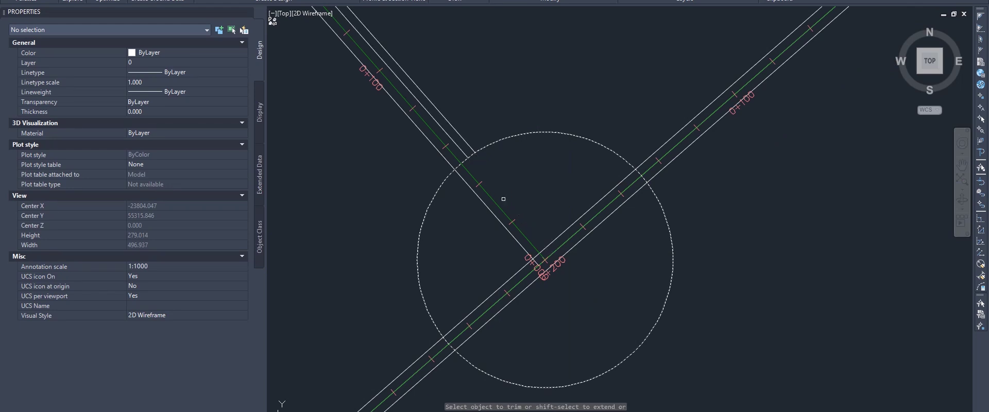
left_click(572, 226)
left_click(590, 233)
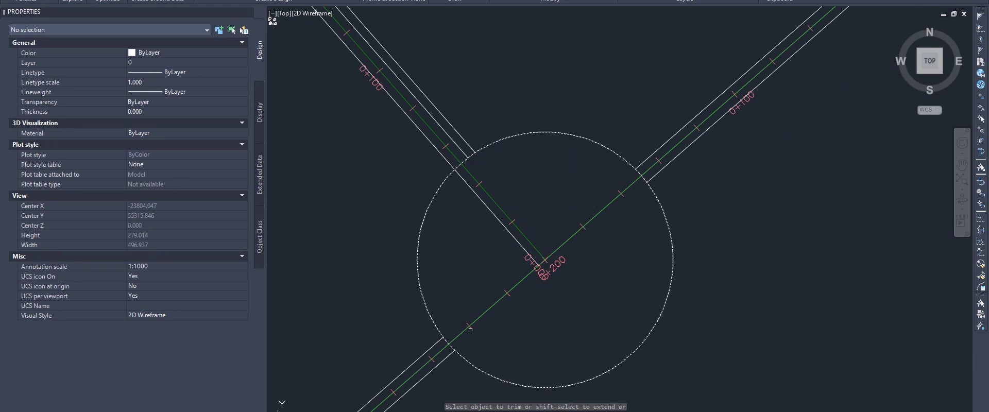
Delete the circle used as the trimming boundary.
key("Escape")
left_click(443, 227)
left_click(402, 223)
key("Delete")
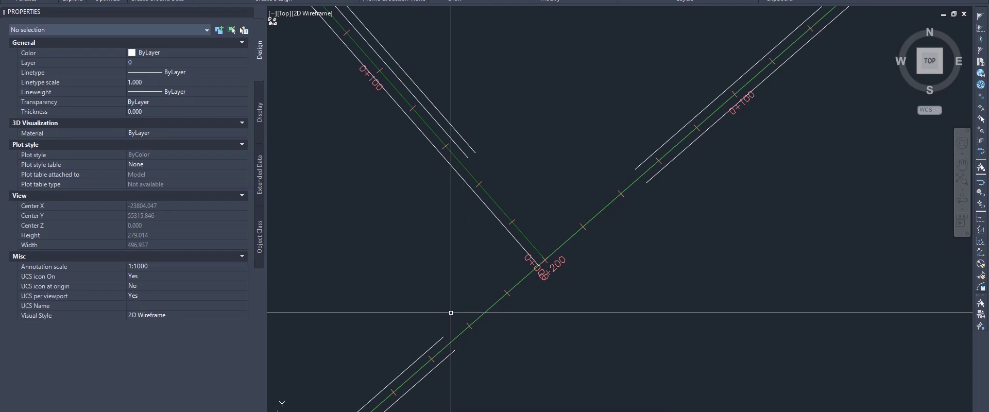
Offset the lower-right edge line of Slaone Street's lower-left leg inward, towards the alignment.
scroll(448, 339, "up", 3)
mouse_move(447, 344)
middle_mouse_down()
mouse_move(539, 210)
mouse_move(546, 216)
middle_mouse_up()
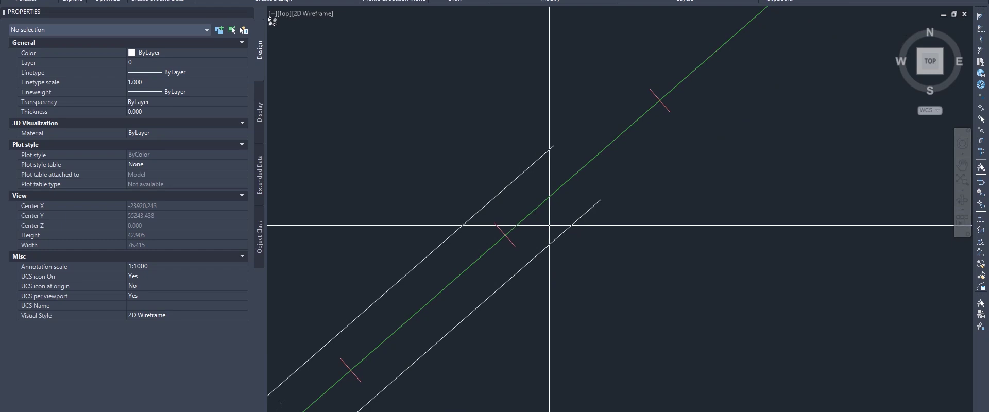
key("Return")
left_click(552, 241)
left_click(542, 227)
key("Escape")
key("Escape")
scroll(544, 230, "down", 6)
Give the inner lines of Slaone Street's lower-left leg and Clinton Street the DASHED linetype with linetype scale 10.
left_click(544, 230)
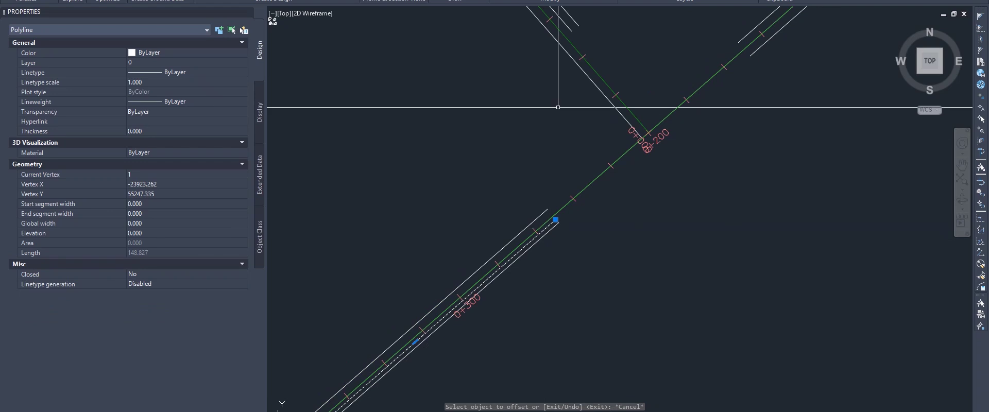
middle_click_drag(556, 25, 566, 126)
left_click(567, 115)
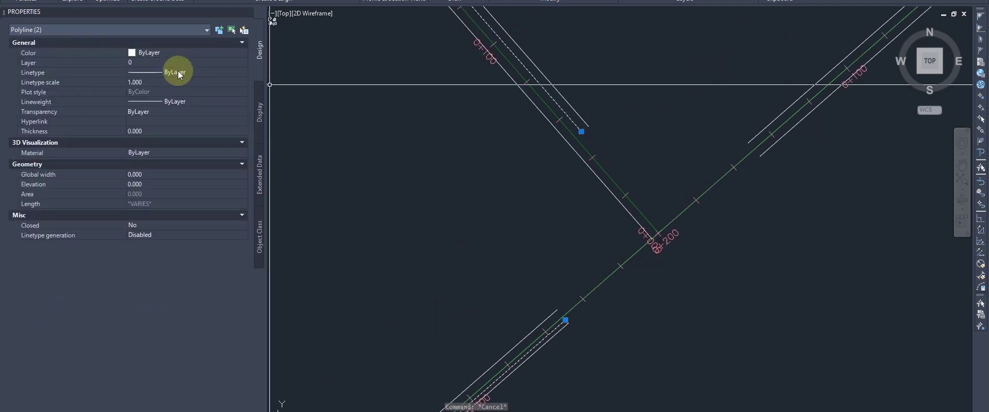
left_click(178, 72)
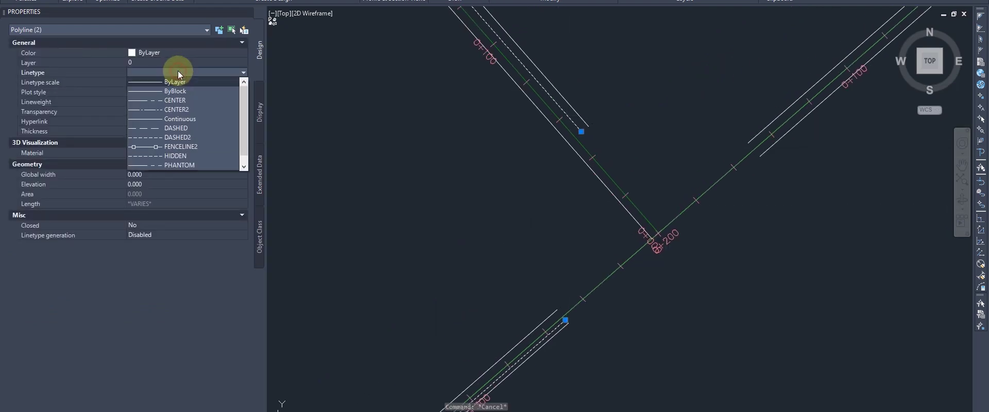
left_click(172, 129)
scroll(592, 103, "up", 2)
scroll(564, 99, "down", 4)
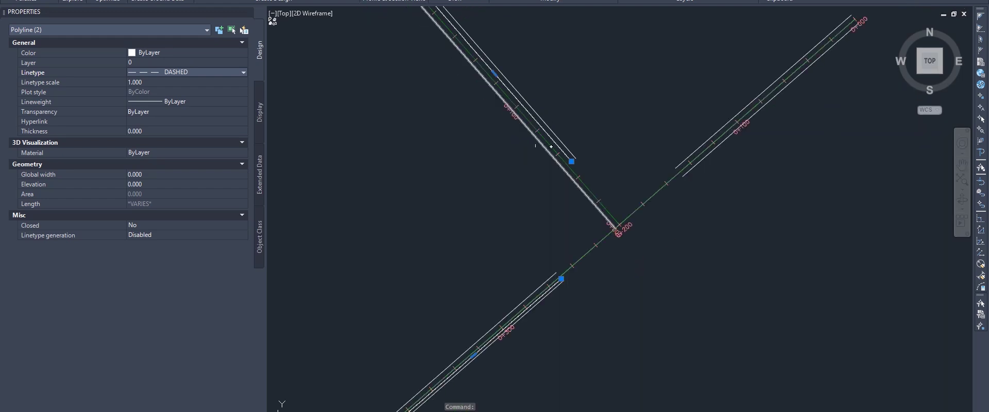
left_click(149, 81)
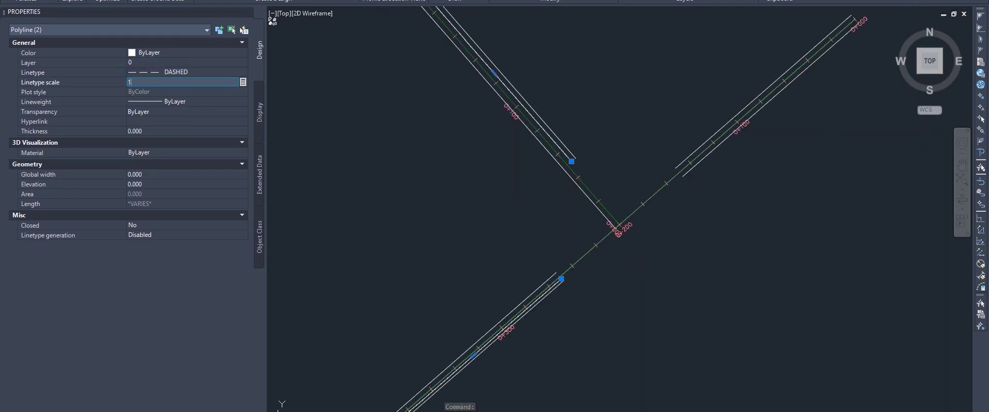
type("10")
key("Return")
key("Escape")
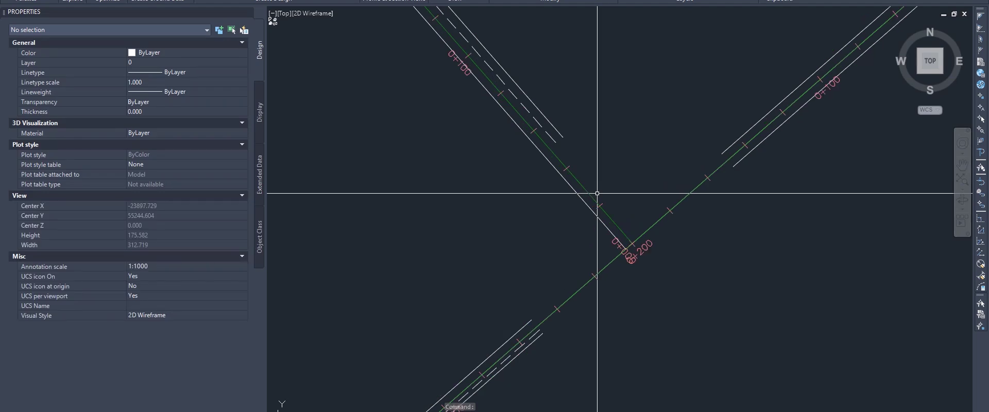
scroll(593, 160, "up", 2)
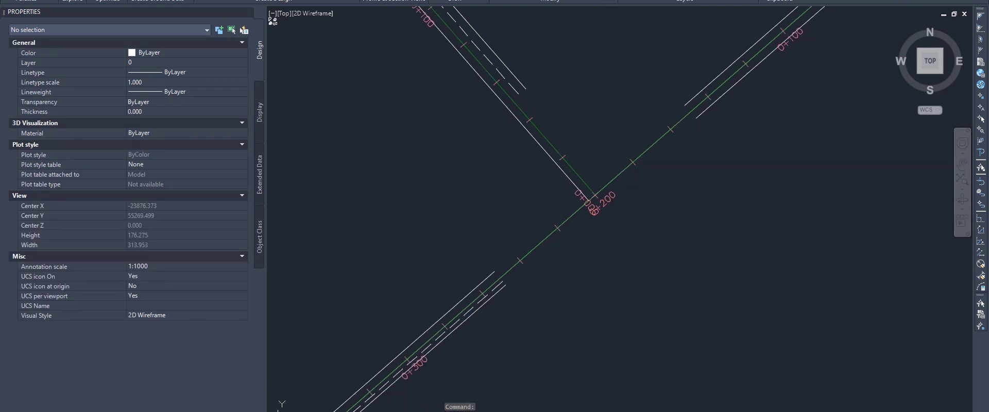
left_click(471, 411)
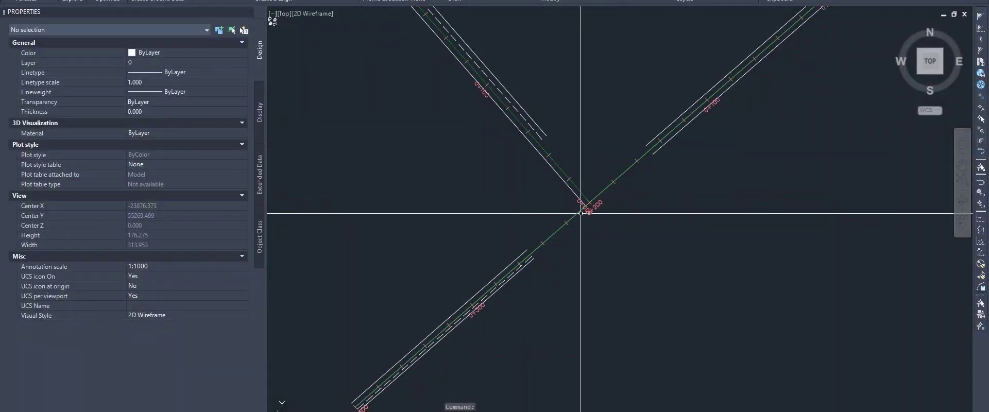
mouse_move(579, 166)
middle_mouse_down()
mouse_move(558, 188)
mouse_move(573, 217)
mouse_move(549, 177)
middle_mouse_up()
key("Escape")
mouse_move(632, 135)
middle_mouse_down()
mouse_move(619, 157)
mouse_move(631, 142)
middle_mouse_up()
middle_click_drag(573, 177, 620, 167)
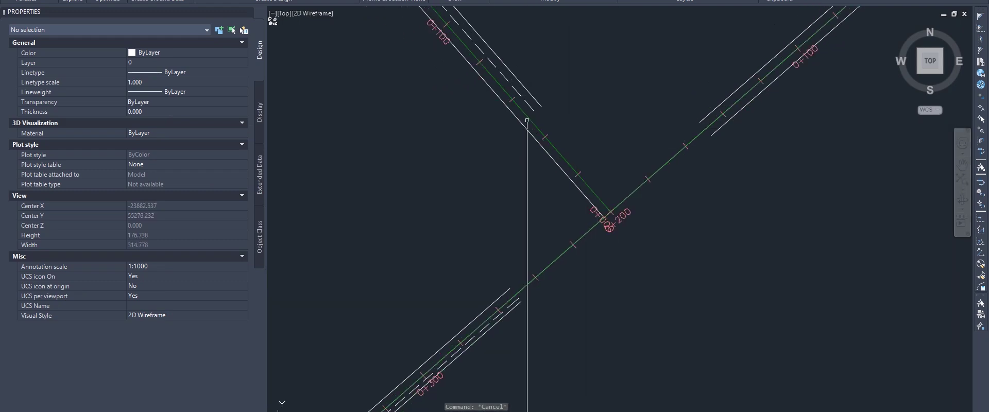
Draw a temporary line from the end of Clinton Street's outer upper-right line across to its lower-left edge line.
left_click(541, 106)
left_click(522, 124)
key("Return")
left_click(529, 116)
Trim Clinton Street's lower-left edge line back to the temporary crossing line, then delete that line.
scroll(522, 133, "up", 2)
type("tr")
key("Return")
left_click(533, 132)
key("Return")
left_click(529, 111)
key("Delete")
scroll(521, 155, "down", 2)
mouse_move(565, 161)
middle_mouse_down()
mouse_move(582, 163)
mouse_move(564, 196)
middle_mouse_up()
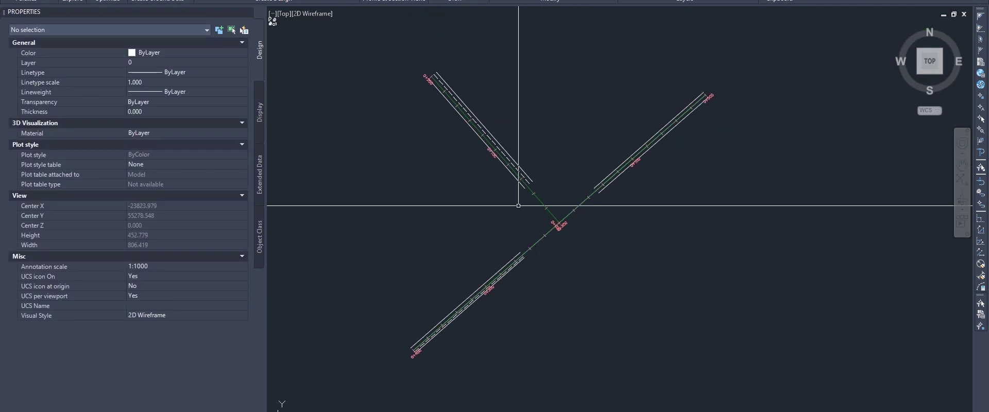
scroll(557, 221, "up", 6)
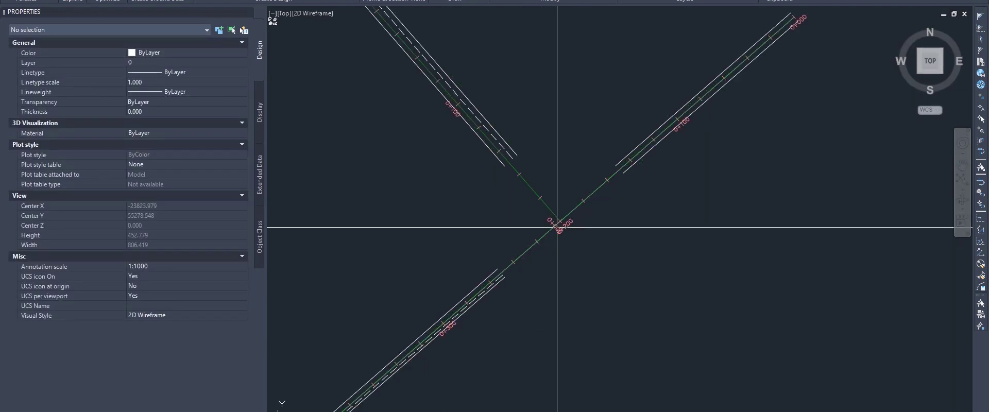
left_click(558, 213)
key("Escape")
scroll(541, 183, "down", 5)
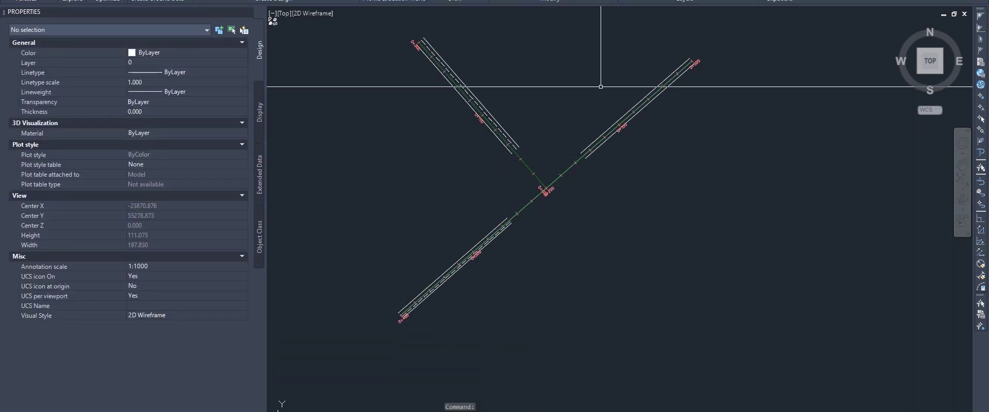
left_click(344, 0)
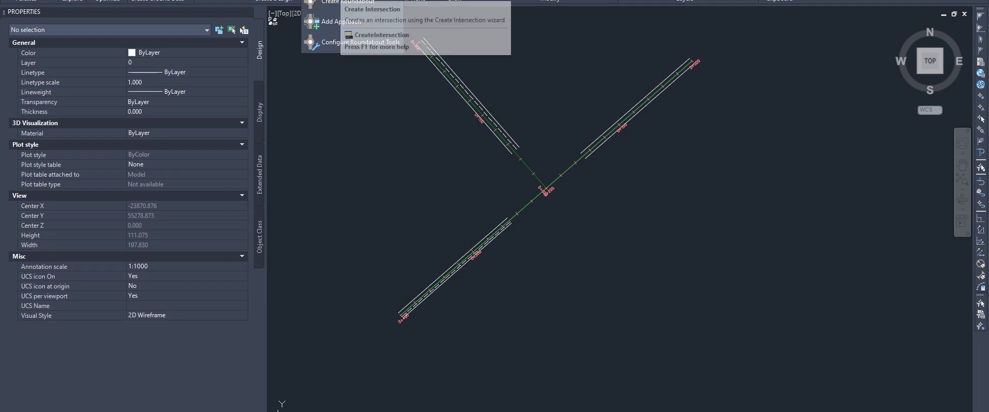
left_click(340, 1)
scroll(529, 169, "up", 5)
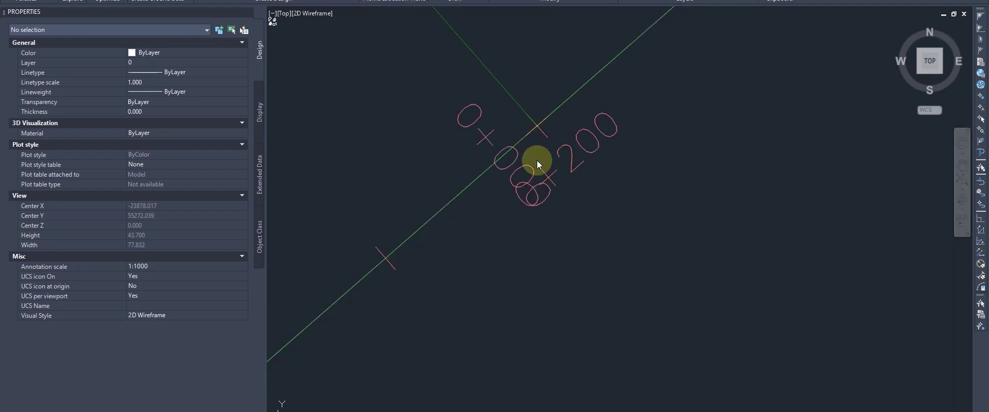
left_click(546, 209)
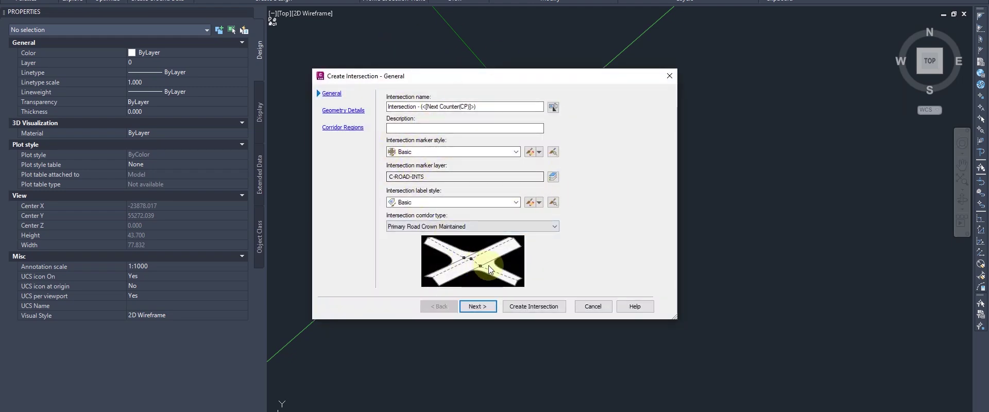
left_click(593, 306)
scroll(395, 14, "down", 12)
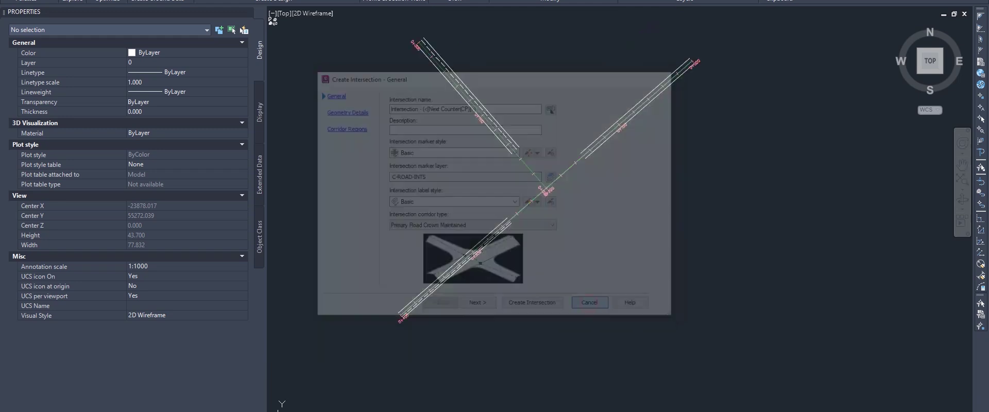
Start a new roundabout named Design Roundabout with inscribed circle diameter 46, center island diameter 25, apron width 1 and one circulatory lane.
left_click(349, 0)
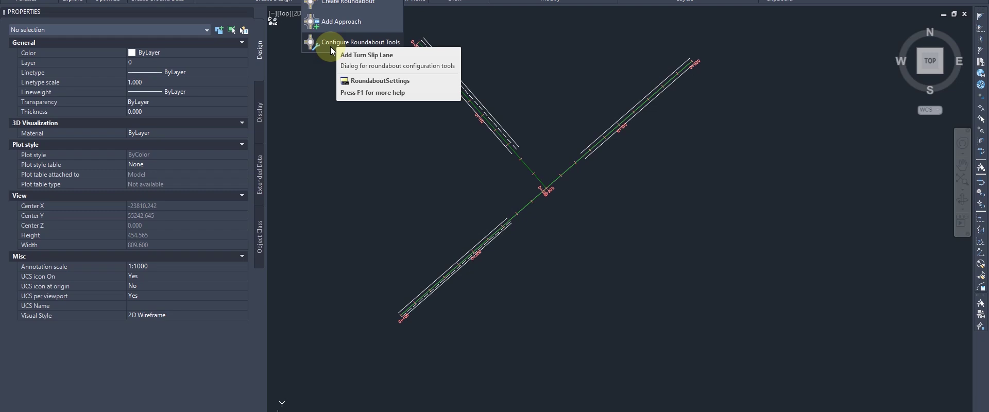
left_click(336, 10)
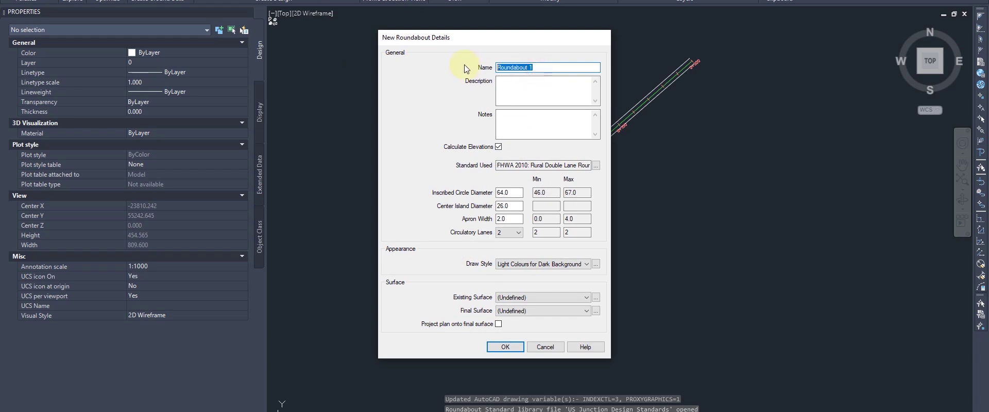
type("Design R")
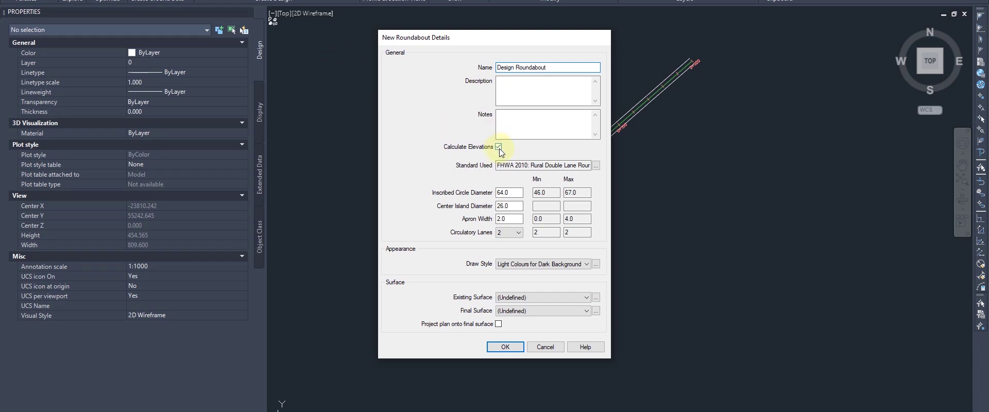
left_click(509, 206)
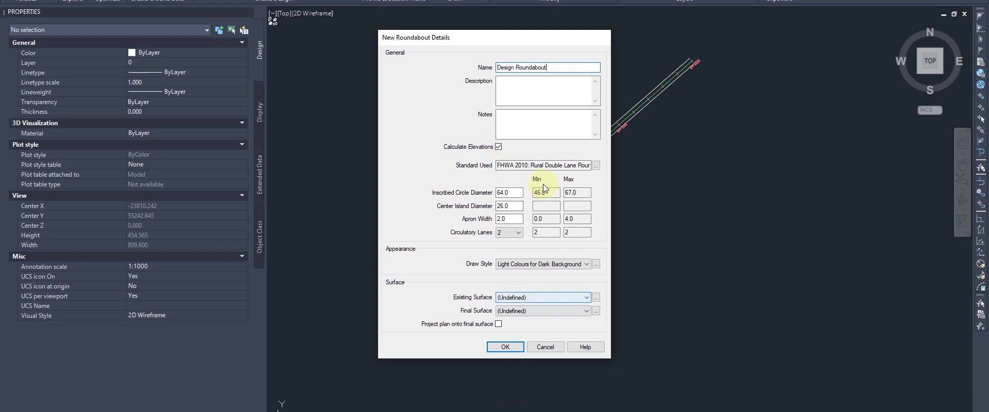
mouse_move(497, 38)
left_mouse_down()
mouse_move(334, 29)
mouse_move(762, 40)
mouse_move(792, 53)
mouse_move(728, 32)
left_mouse_up()
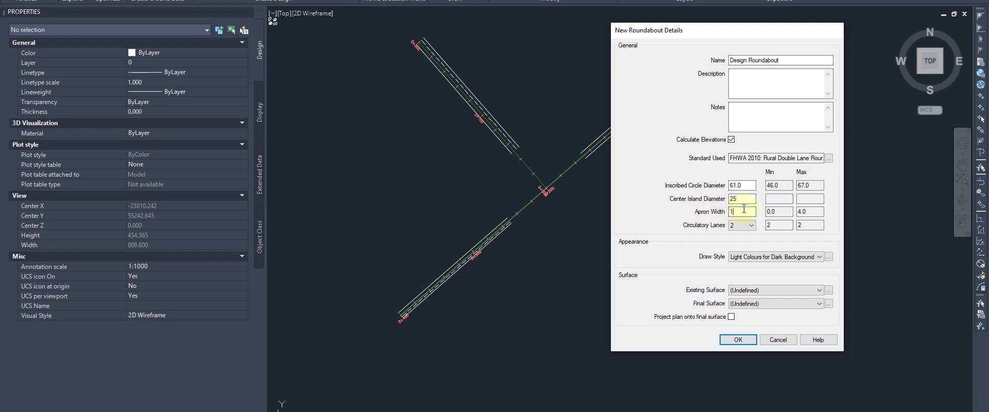
left_click(745, 239)
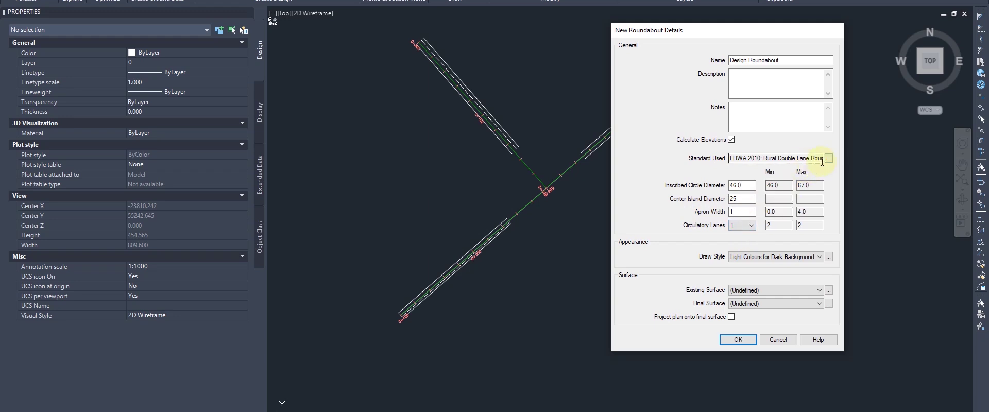
Look through the national design standards in the roundabout standard library, including the contents of the Generic Roundabout Standard.
left_click(828, 159)
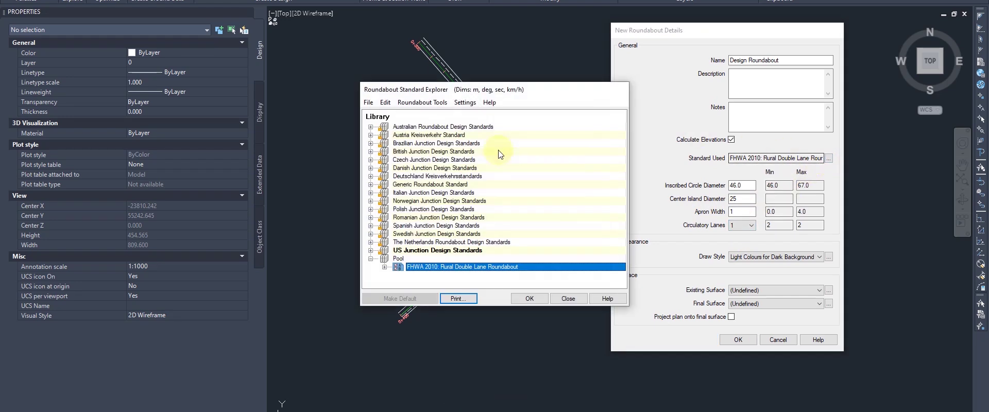
left_click_drag(463, 89, 412, 39)
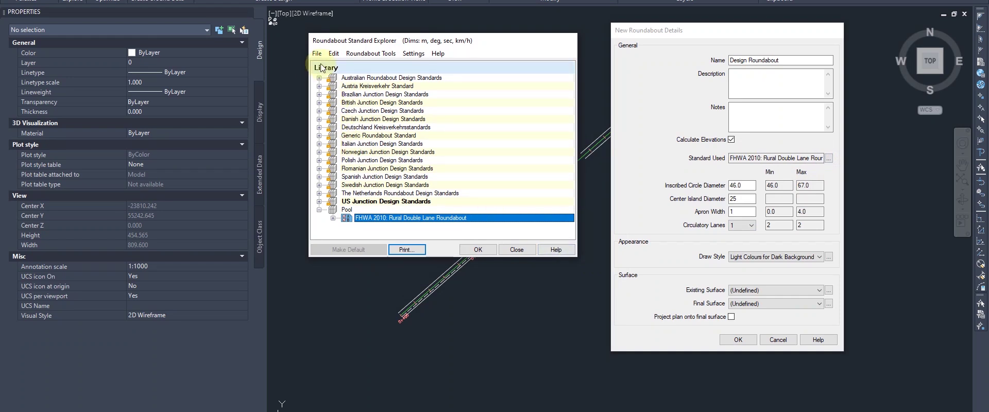
left_click(343, 79)
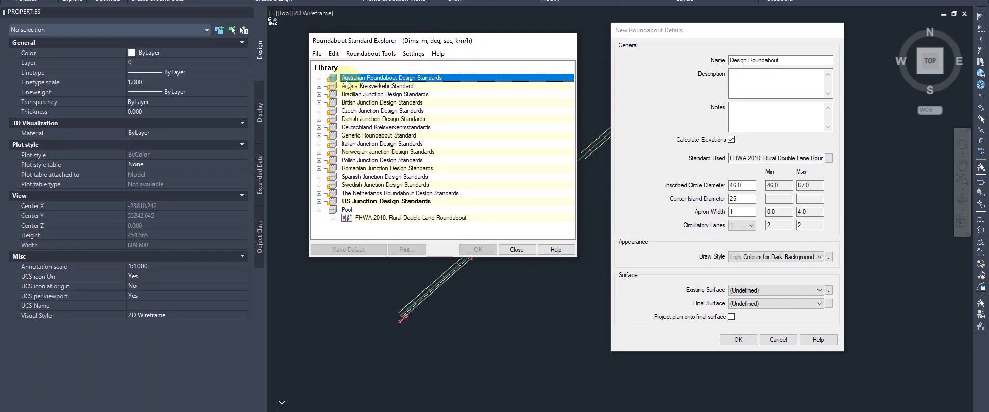
left_click(350, 87)
left_click(353, 96)
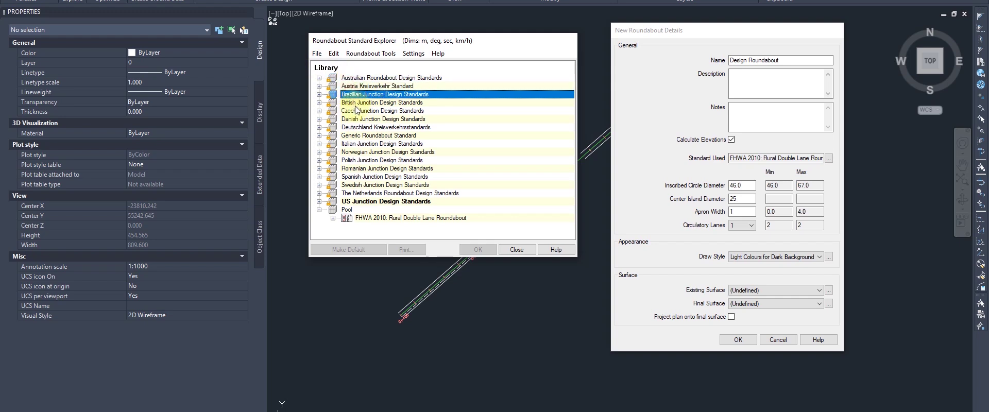
left_click(342, 137)
left_click(320, 136)
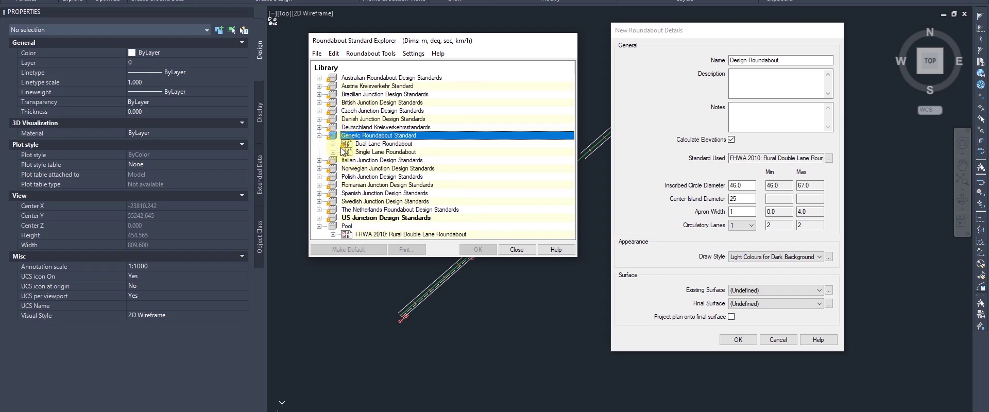
left_click(320, 136)
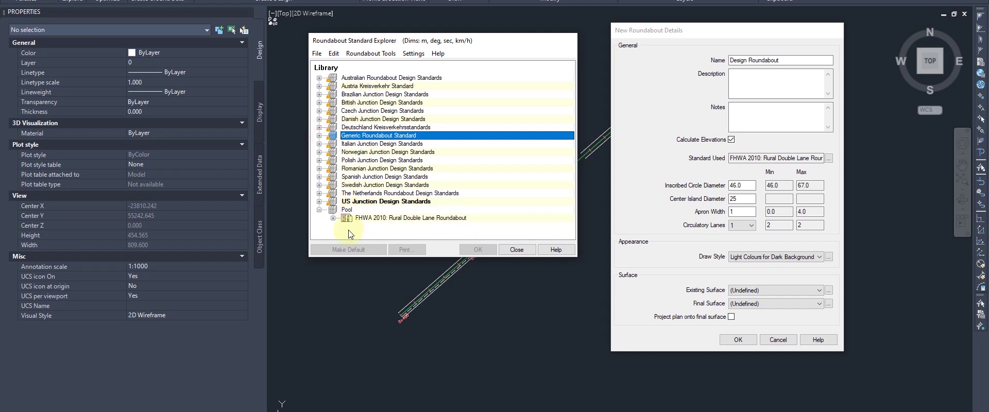
left_click(319, 210)
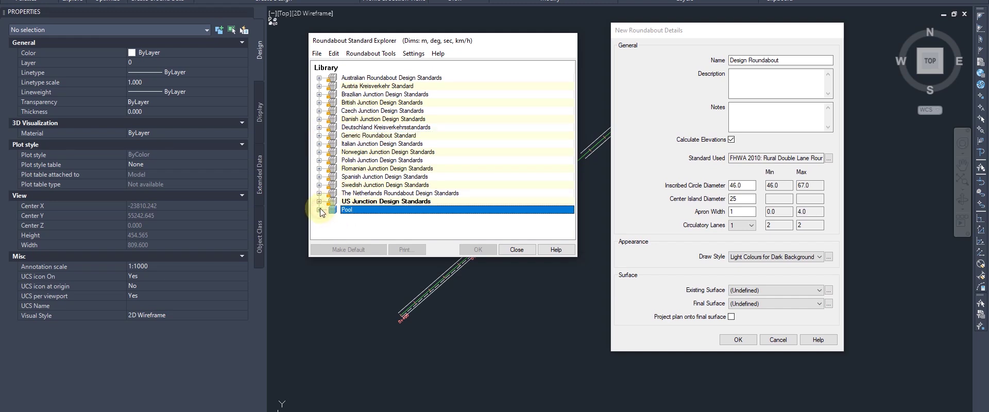
Apply the FHWA 2010: Rural Single Lane Roundabout standard from the US Federal Highways Administration's Roundabouts: An Informational Guide 2010.
left_click(319, 203)
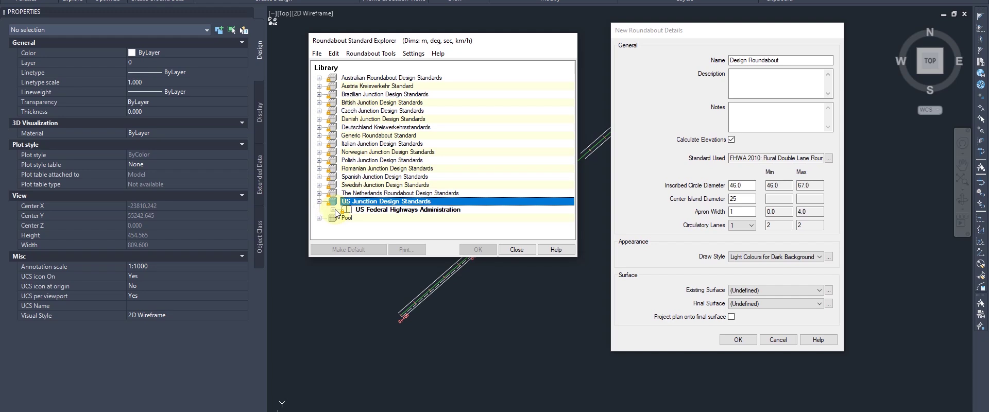
left_click(334, 211)
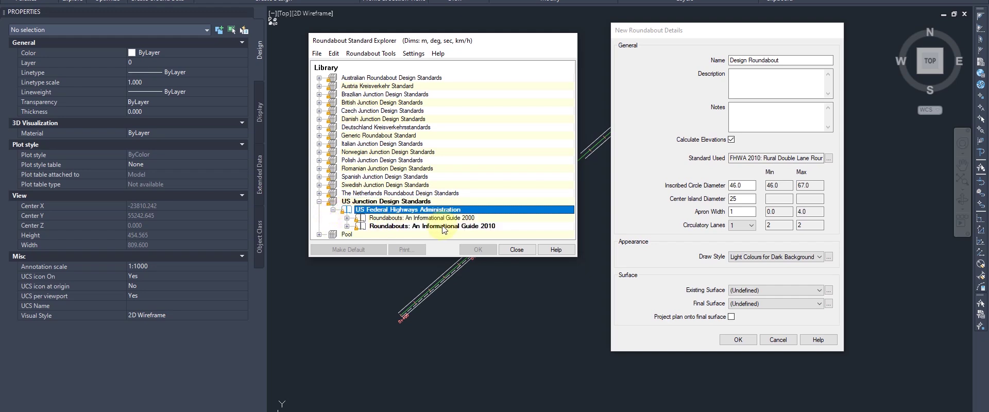
left_click(347, 226)
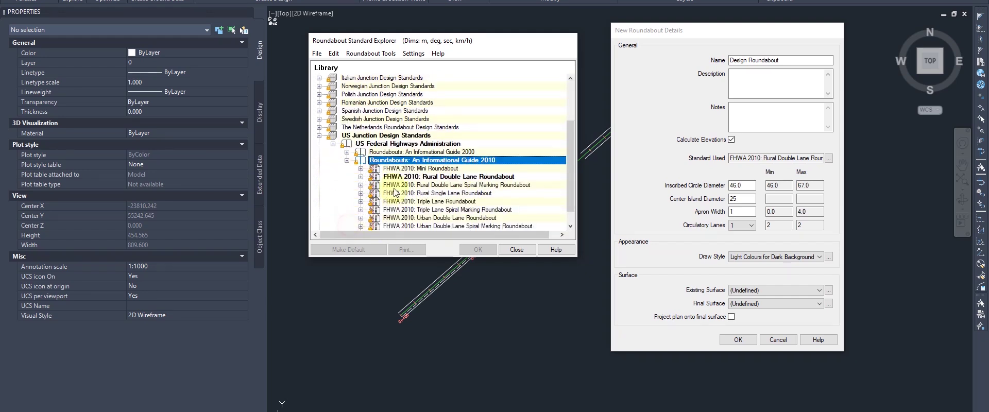
scroll(442, 178, "down", 1)
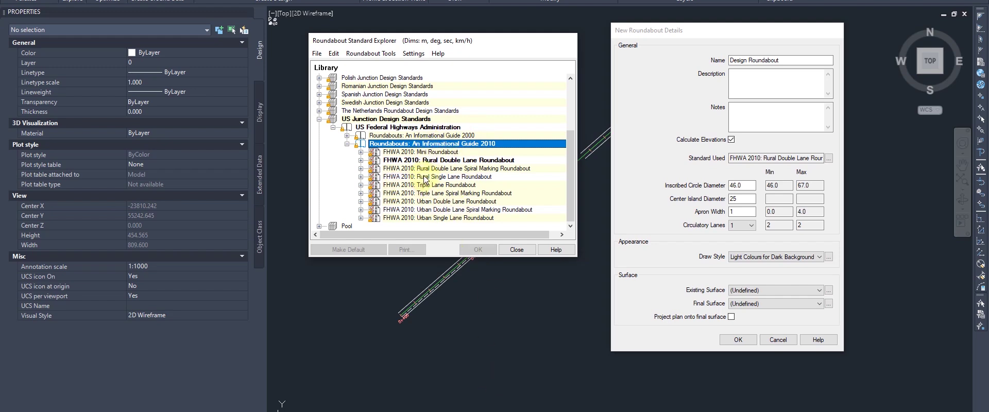
left_click(379, 177)
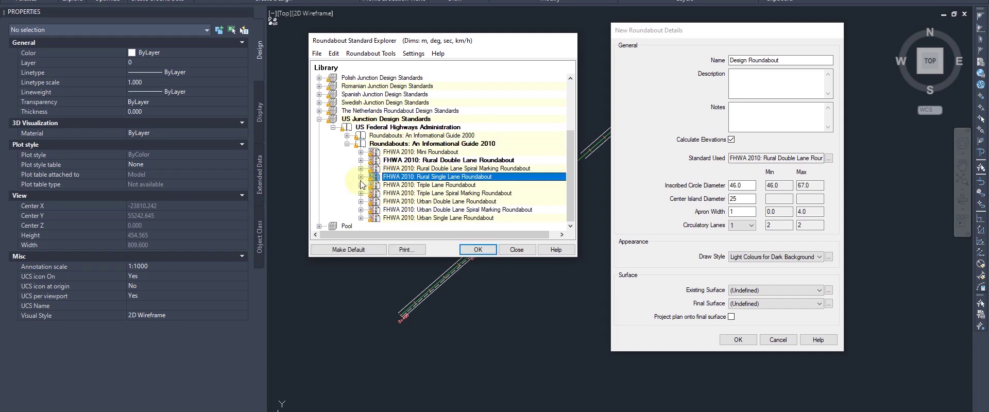
left_click(361, 176)
left_click(410, 186)
double_click(410, 186)
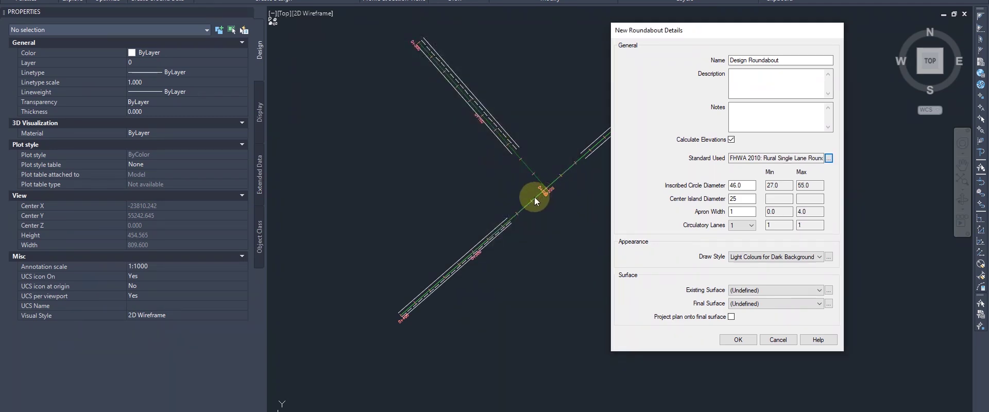
Reopen the standard library and reapply the FHWA 2010: Rural Single Lane Roundabout standard itself from the 2010 guide.
left_click(829, 162)
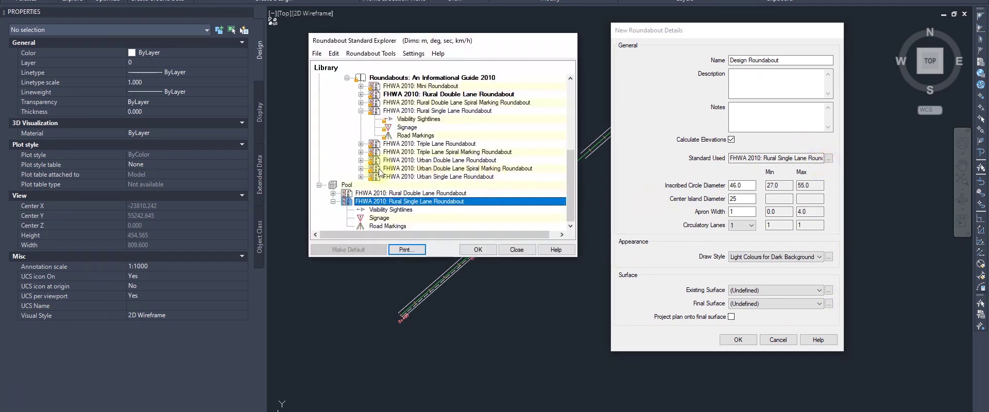
scroll(340, 196, "up", 2)
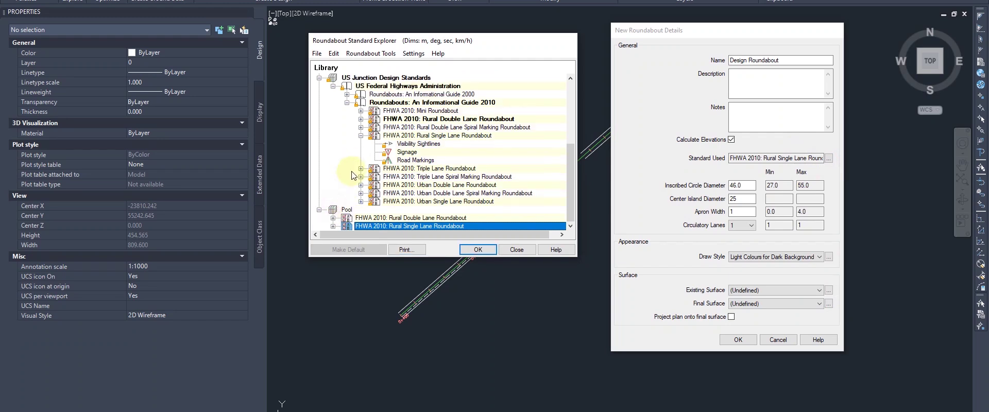
left_click(393, 160)
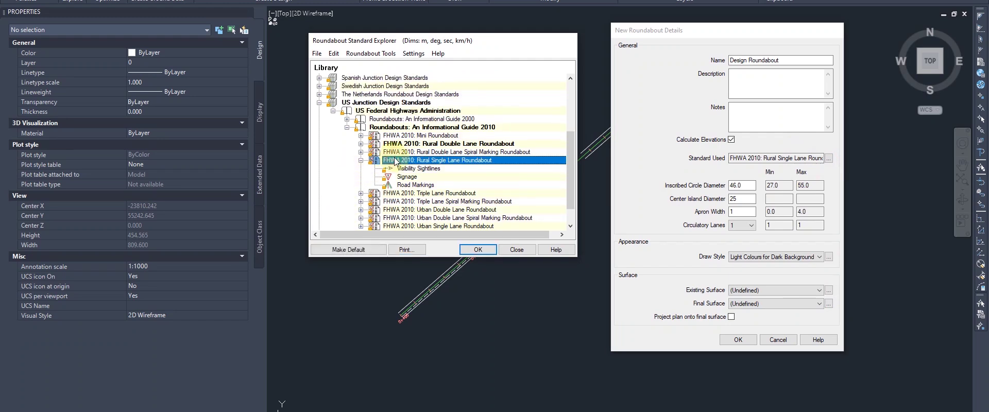
double_click(393, 161)
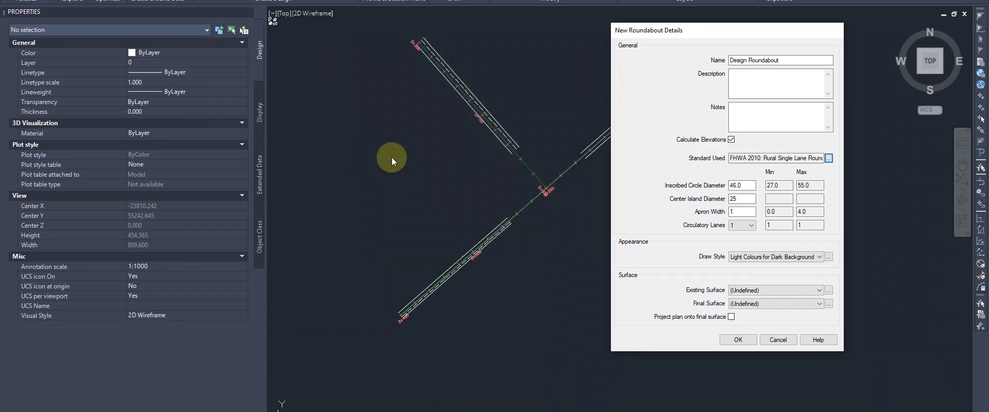
left_click_drag(709, 27, 842, 86)
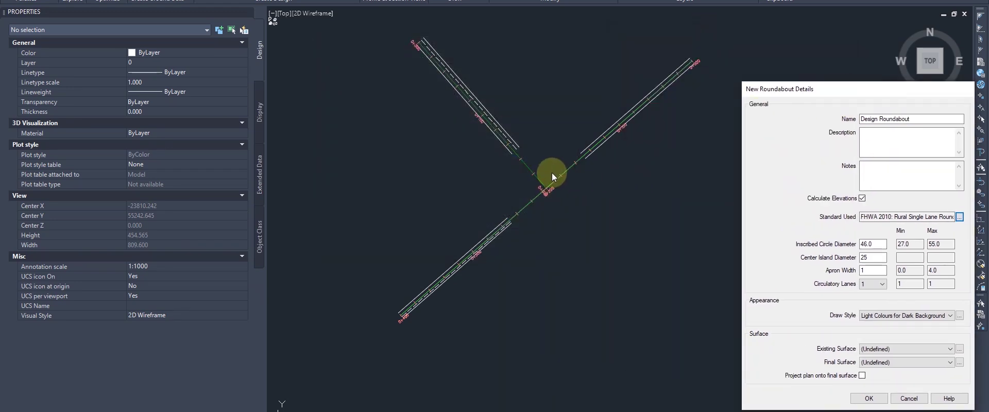
left_click_drag(830, 90, 508, 33)
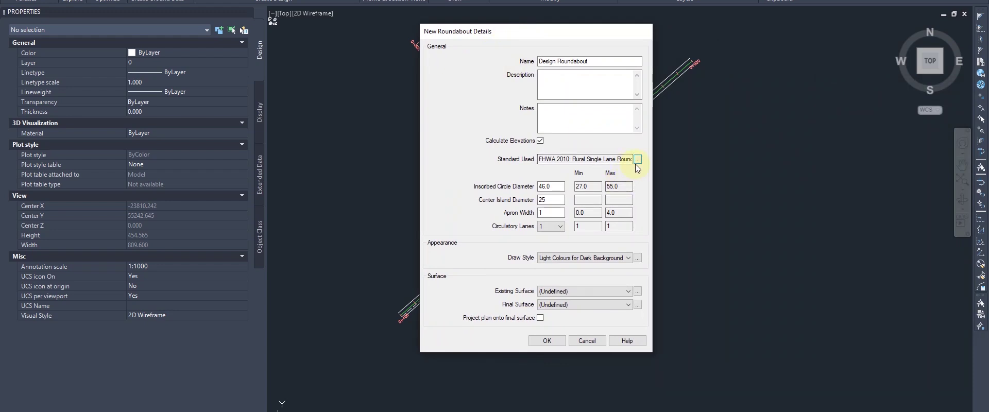
Review the line, color and layer settings of the Light Colours for Dark Backgrounds drawing style.
left_click(638, 259)
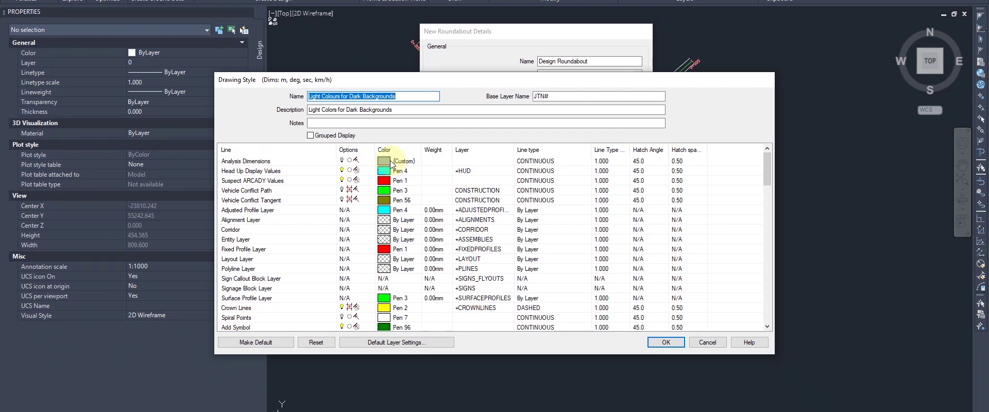
scroll(277, 202, "down", 3)
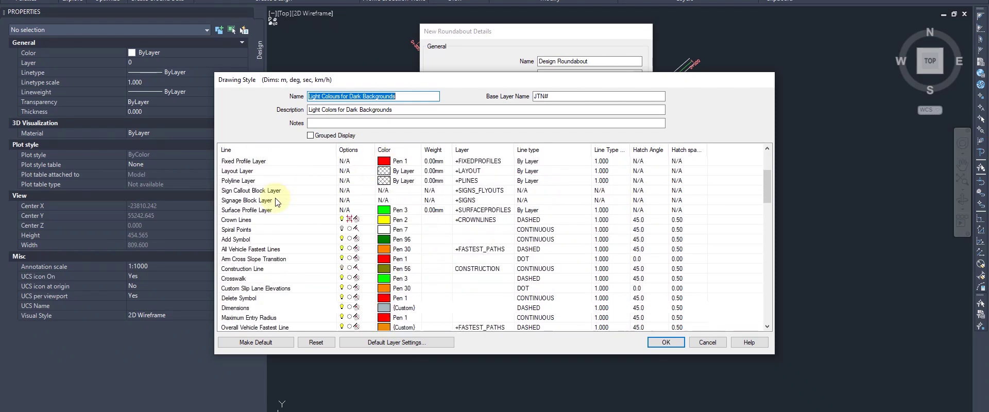
scroll(261, 248, "down", 3)
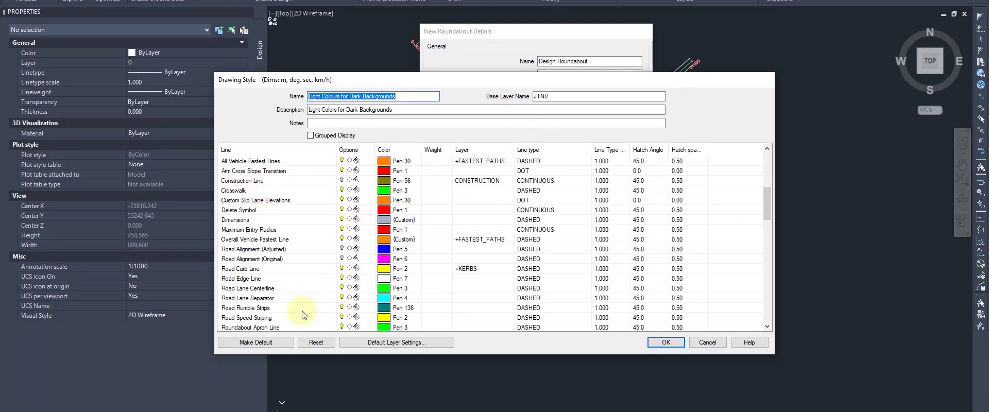
scroll(281, 264, "down", 5)
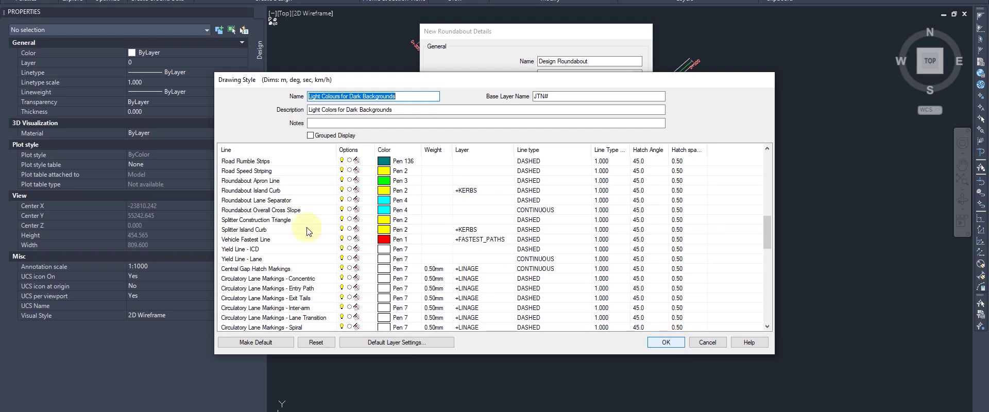
left_click(666, 343)
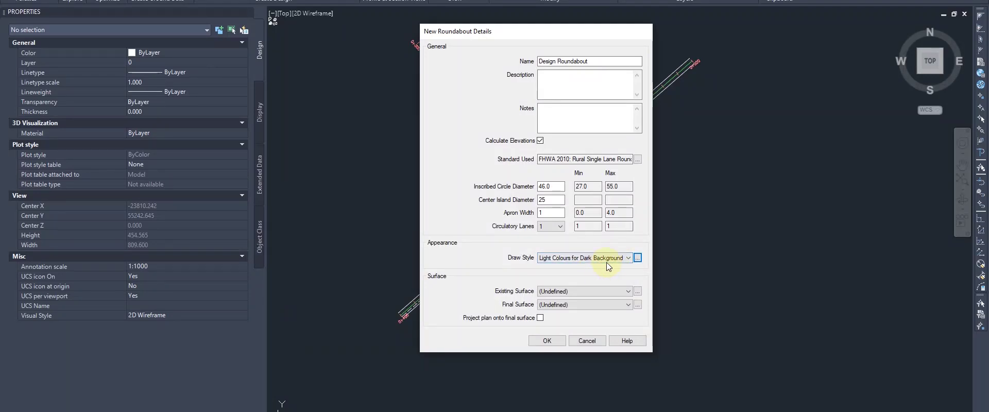
Select the roundabout's draw style and accept the new roundabout details, ready for placement where the alignments meet.
left_click(581, 257)
left_click(582, 268)
left_click(547, 340)
scroll(542, 191, "up", 6)
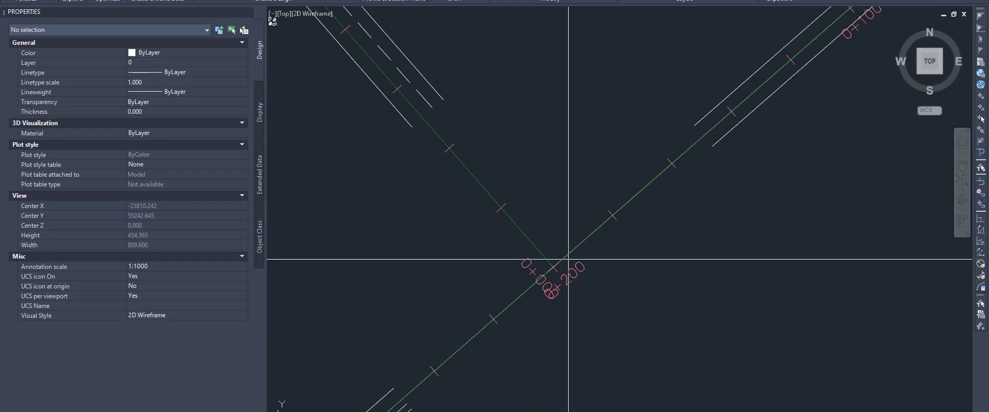
Place the roundabout's centre at the point where the Slaone Street and Clinton Street alignments meet and finish the placement.
scroll(566, 255, "up", 2)
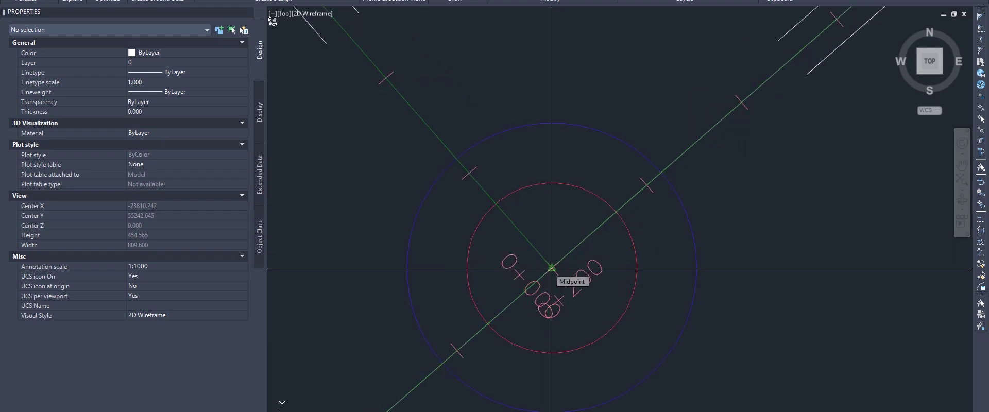
scroll(551, 268, "down", 5)
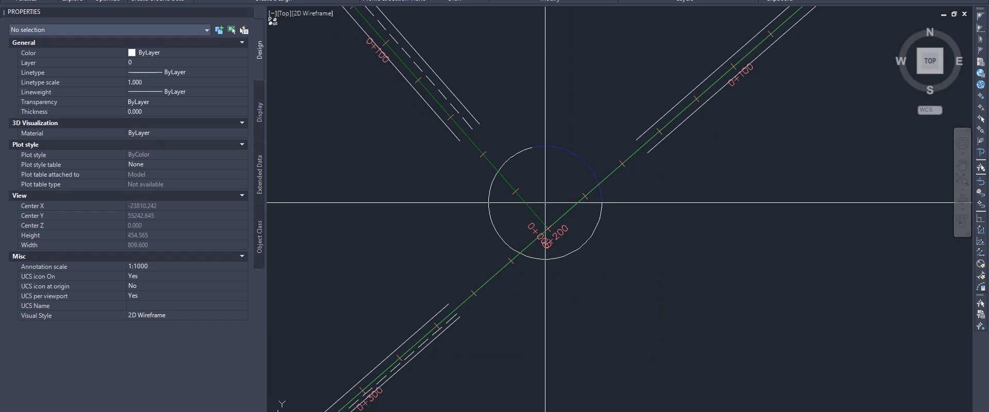
scroll(591, 147, "down", 2)
scroll(541, 226, "up", 5)
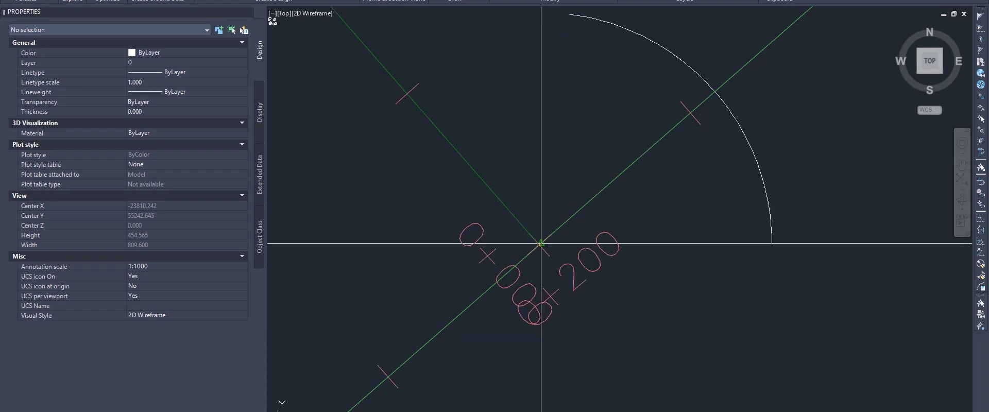
scroll(538, 247, "up", 3)
scroll(535, 247, "down", 2)
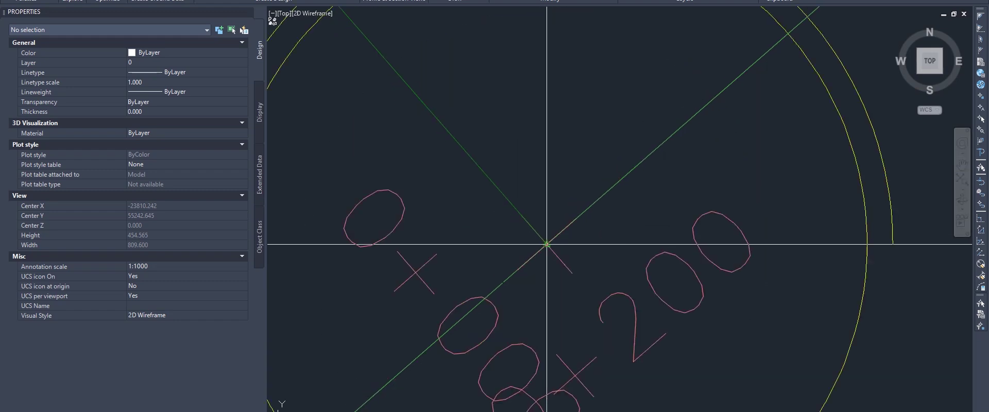
scroll(548, 239, "down", 2)
left_click(547, 244)
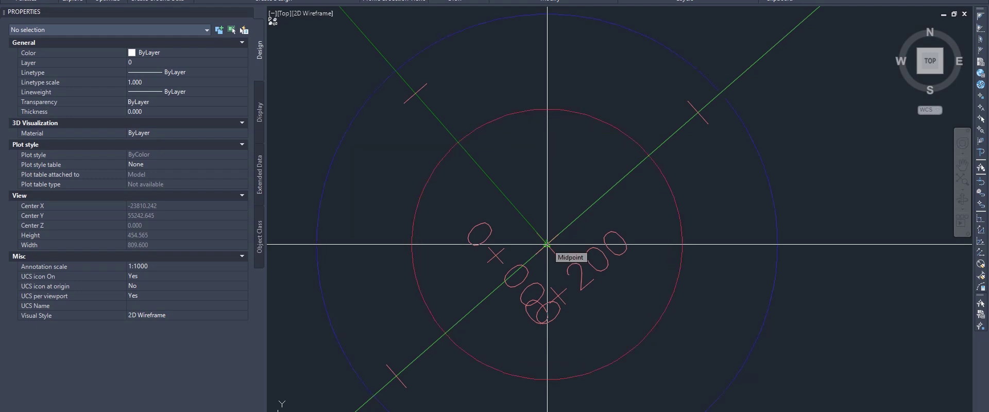
scroll(561, 196, "down", 3)
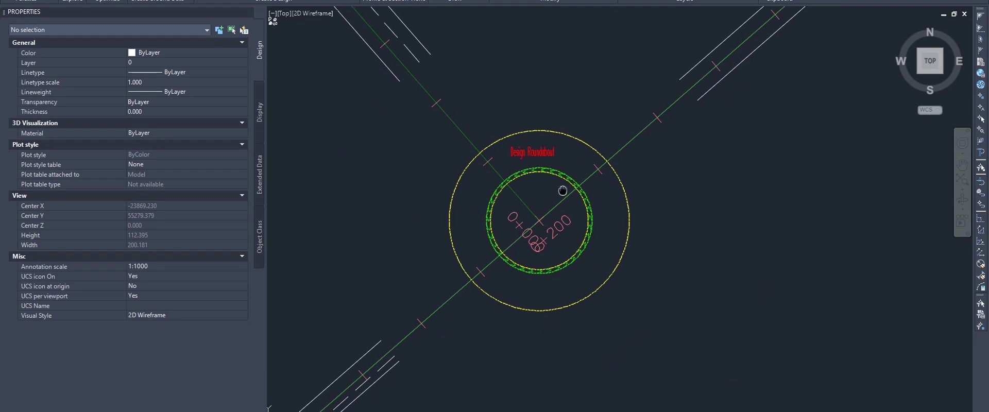
scroll(562, 190, "up", 4)
key("Return")
key("Escape")
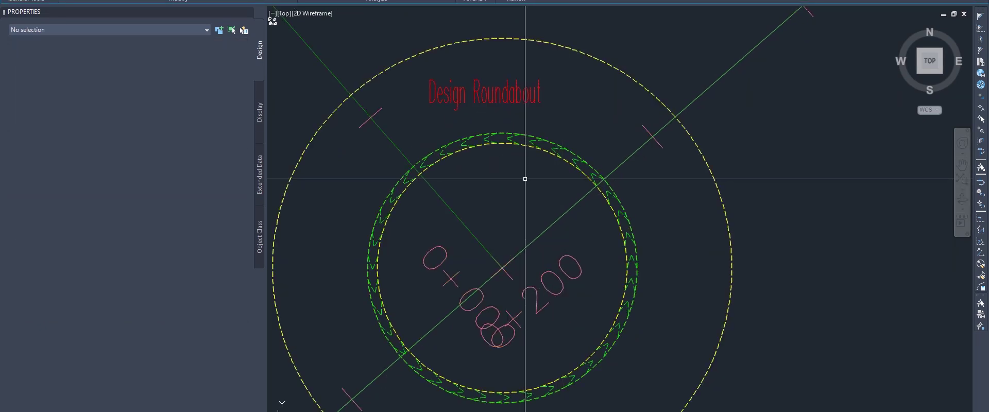
Examine the placed roundabout's central island, truck apron ring and outer circle, and its position relative to the approach roads.
middle_click_drag(526, 179, 536, 164)
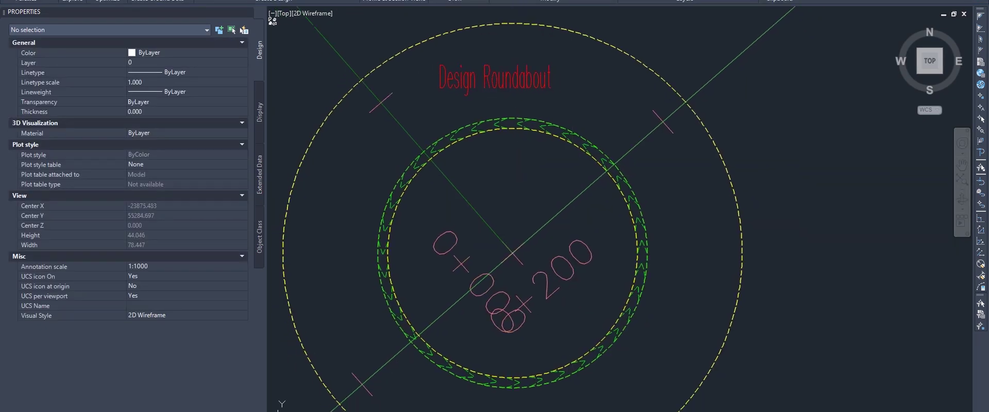
left_click(507, 129)
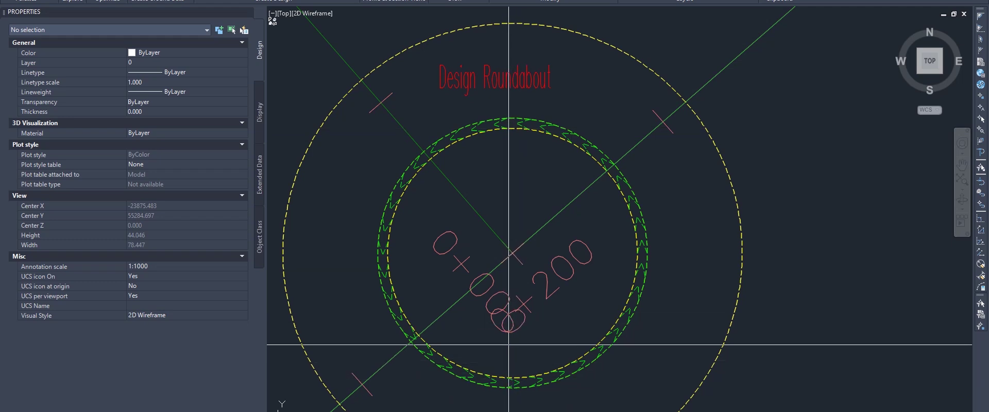
scroll(505, 260, "up", 5)
scroll(510, 236, "down", 5)
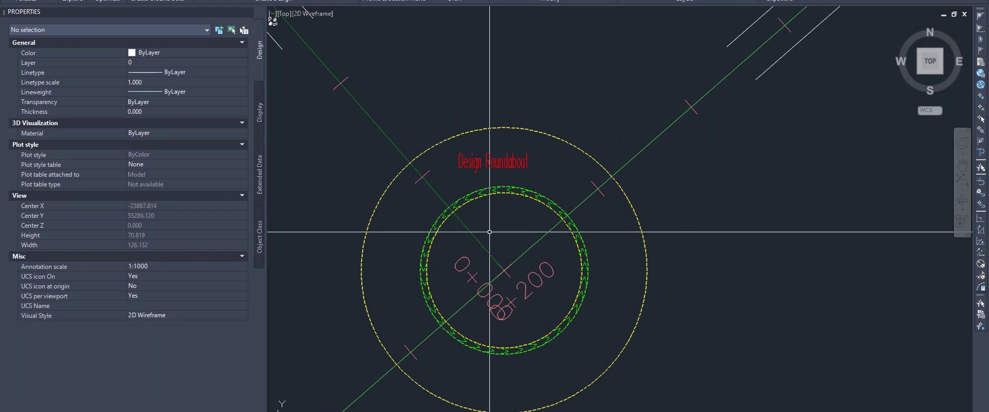
scroll(479, 212, "up", 3)
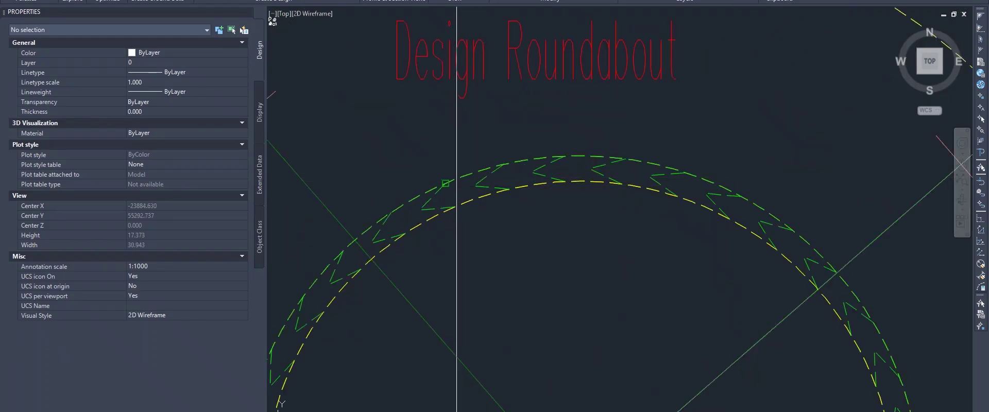
scroll(460, 212, "up", 4)
scroll(456, 203, "down", 6)
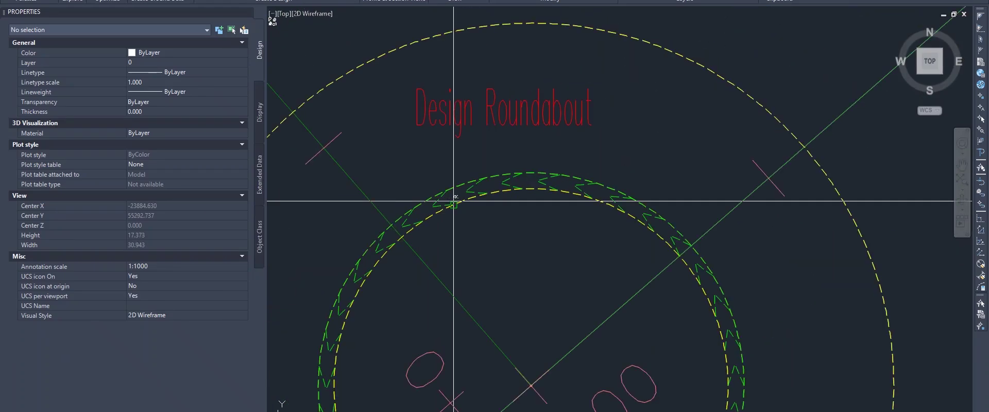
scroll(460, 200, "down", 4)
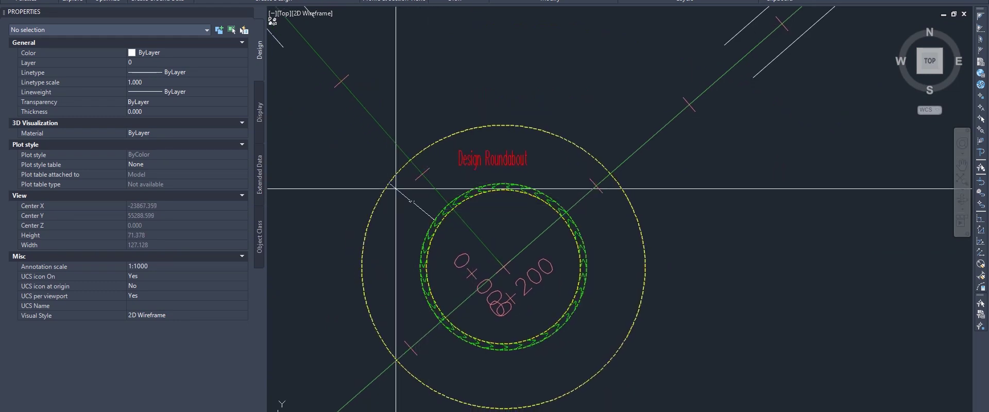
scroll(400, 191, "up", 4)
scroll(456, 220, "up", 2)
scroll(459, 221, "down", 6)
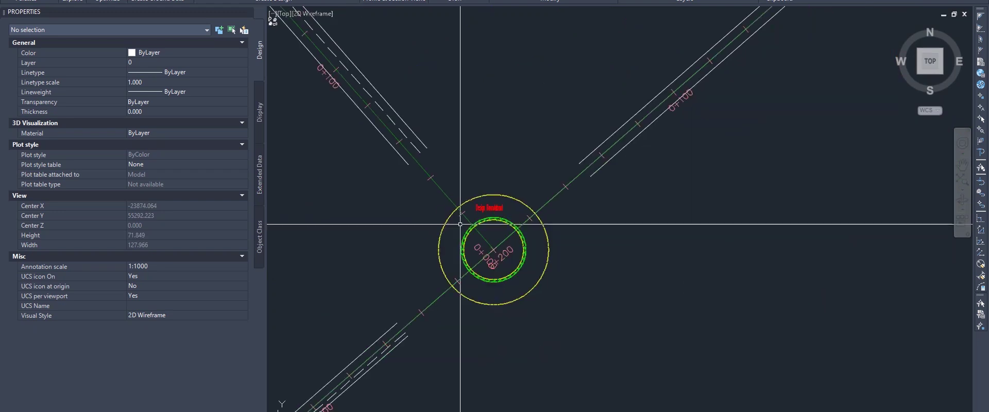
scroll(460, 224, "up", 2)
scroll(460, 224, "down", 2)
scroll(479, 201, "up", 4)
scroll(477, 216, "down", 5)
scroll(469, 213, "up", 3)
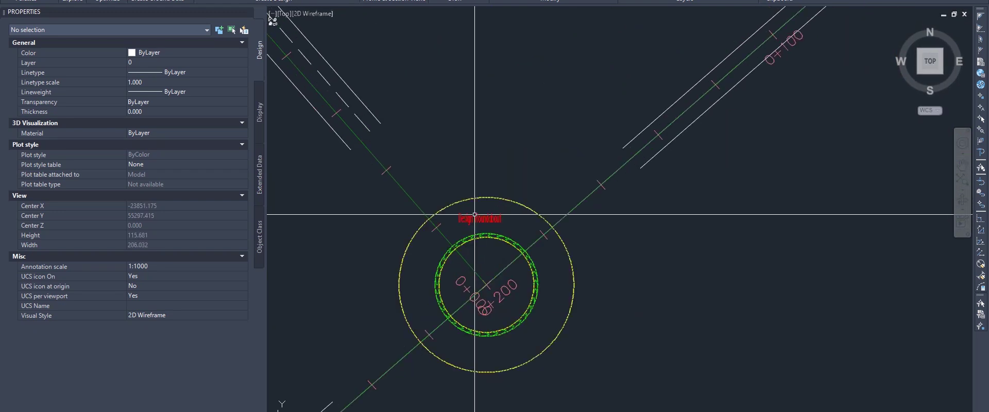
middle_click_drag(473, 211, 496, 205)
scroll(518, 206, "down", 2)
middle_click_drag(610, 154, 608, 172)
scroll(608, 179, "up", 2)
scroll(598, 184, "down", 2)
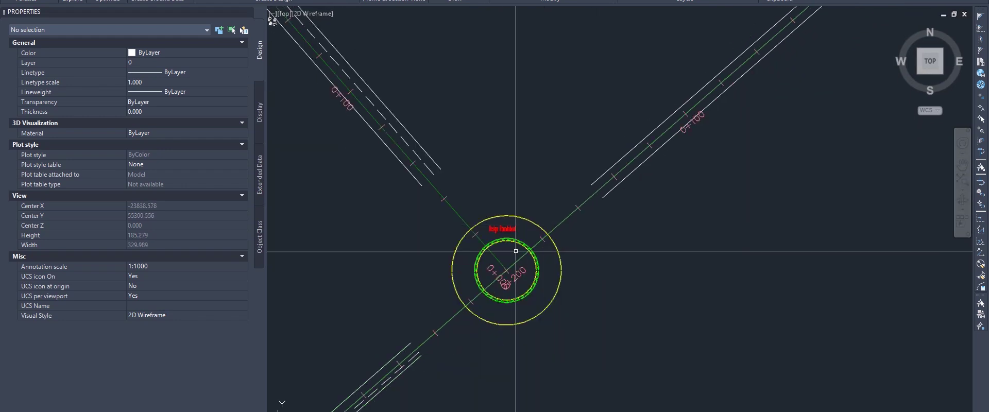
middle_click_drag(515, 249, 570, 201)
middle_click_drag(539, 233, 484, 274)
scroll(492, 266, "up", 2)
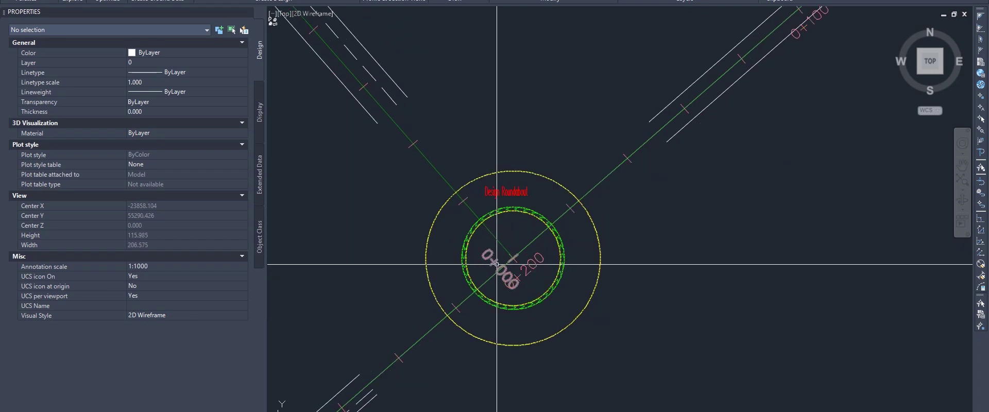
Try resizing the roundabout from its outer circle and central island, and undo the enlargement.
left_click(511, 206)
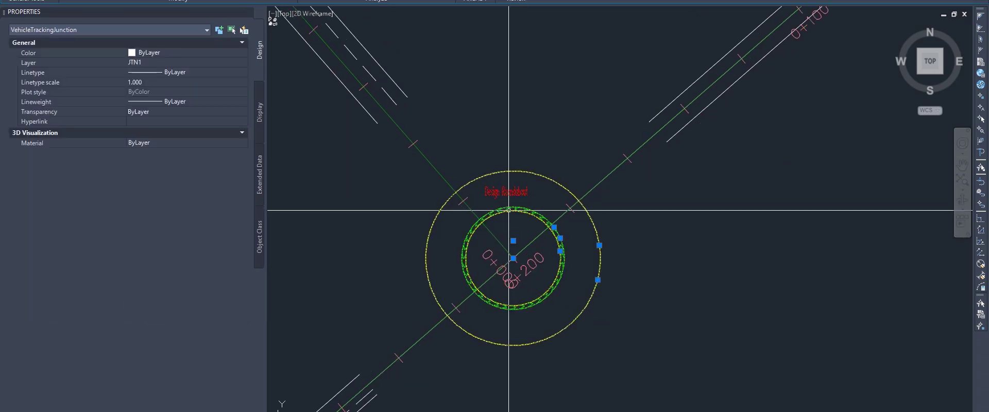
left_click(599, 245)
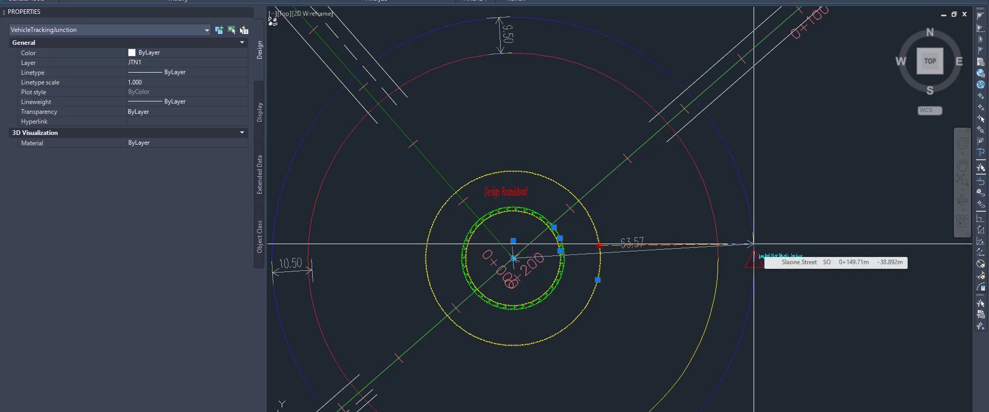
key("Escape")
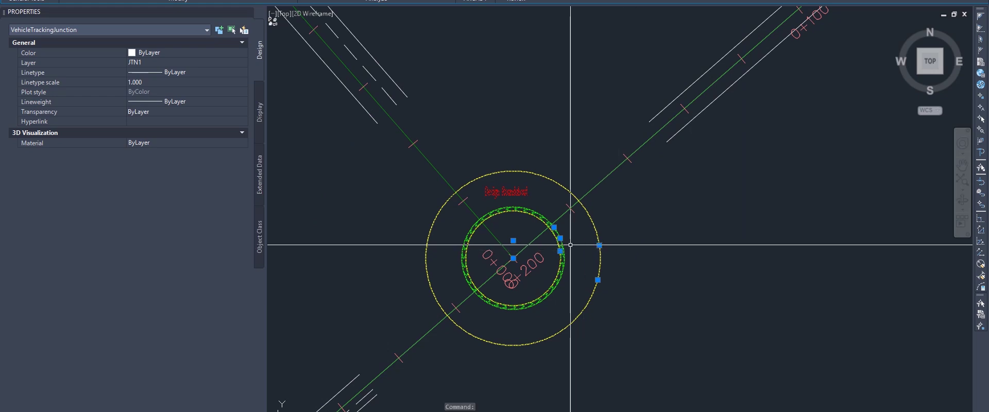
left_click(560, 250)
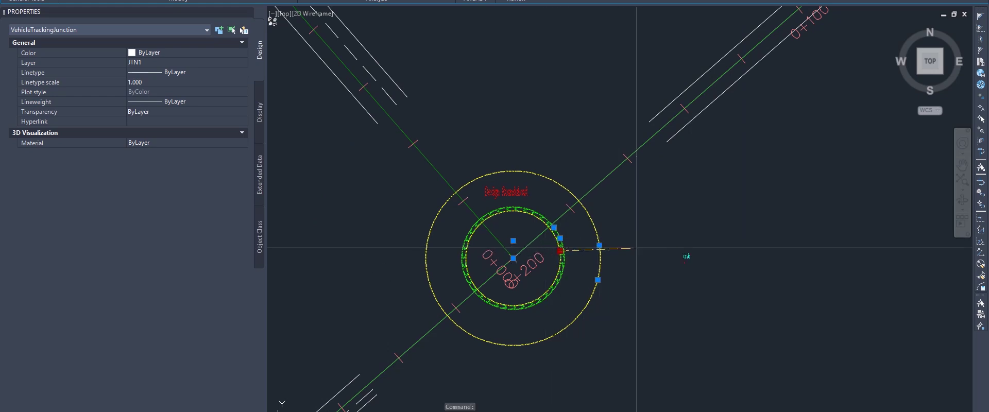
left_click(636, 247)
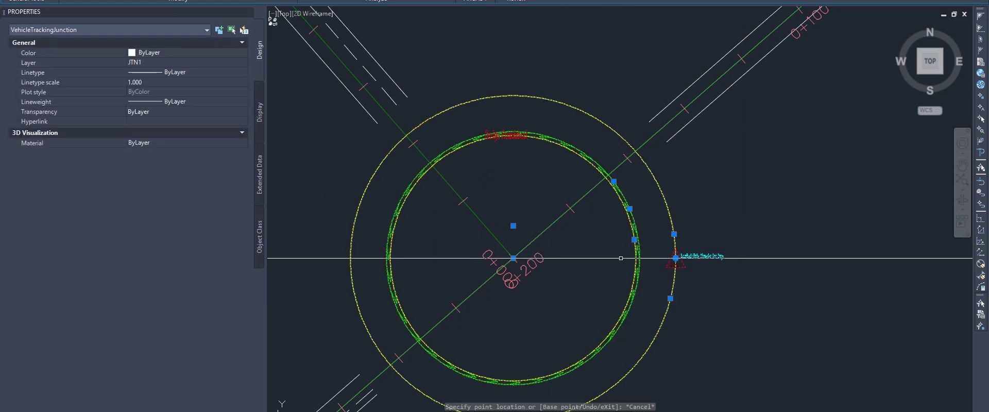
key("ctrl+z")
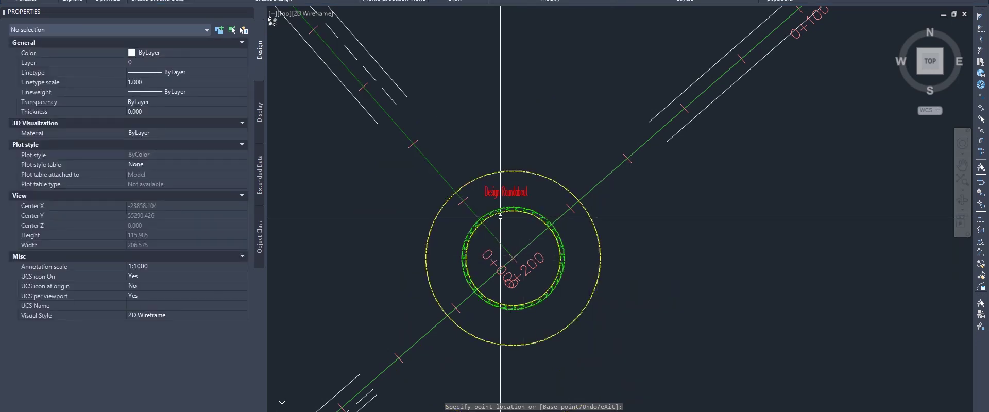
Try moving the roundabout west of the alignments' meeting point, and undo the move.
left_click(513, 241)
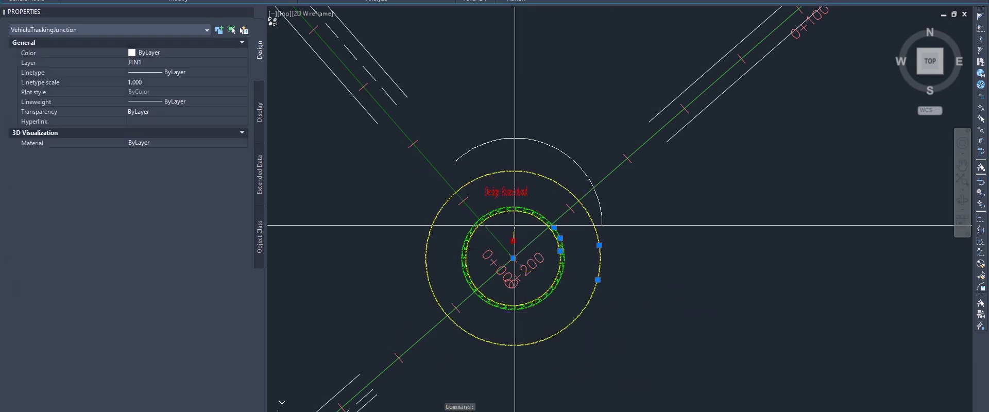
left_click(296, 242)
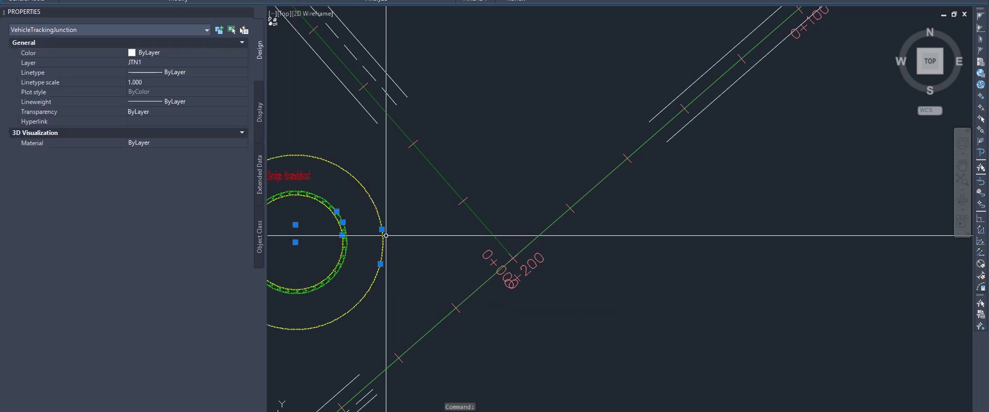
scroll(480, 169, "down", 2)
scroll(465, 177, "up", 2)
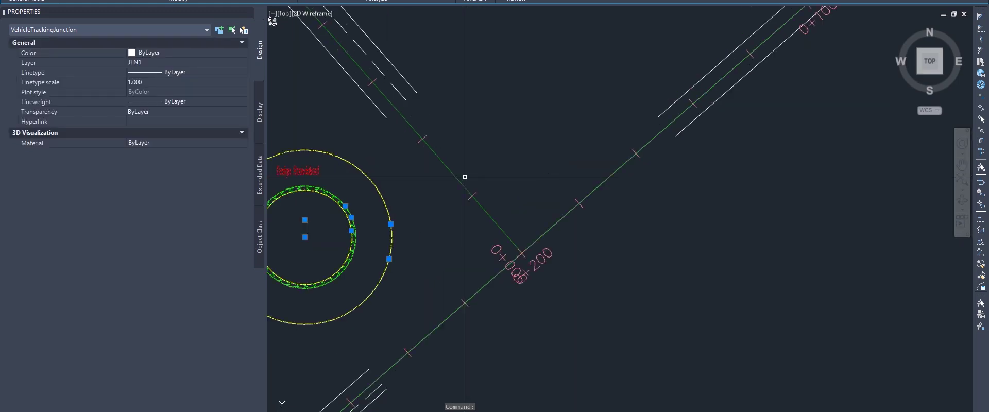
key("Escape")
key("Escape")
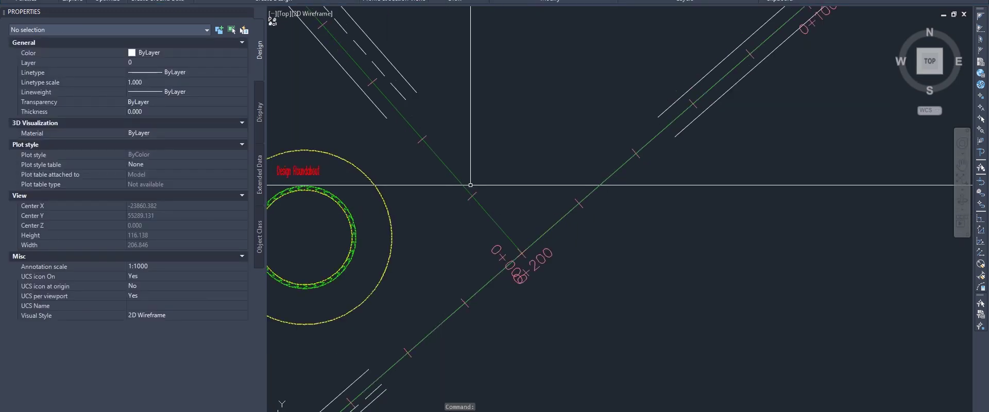
left_click(460, 163)
scroll(460, 175, "down", 1)
scroll(460, 184, "up", 1)
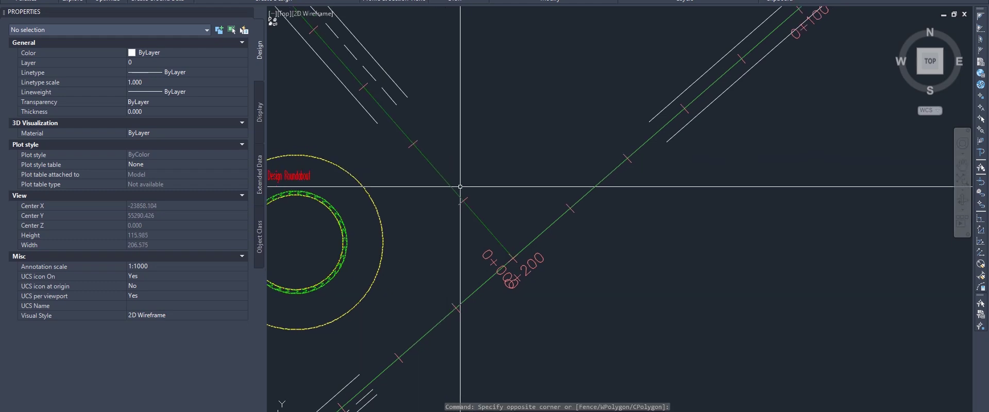
key("ctrl+z")
scroll(497, 215, "up", 2)
key("Escape")
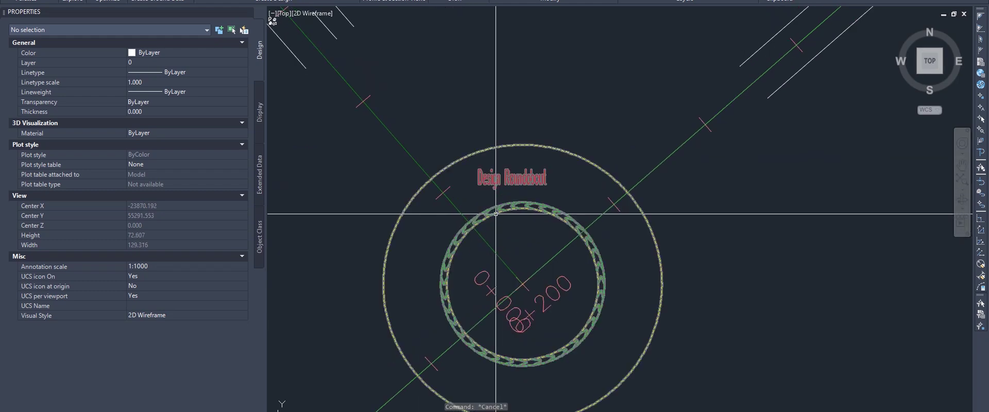
left_click(501, 411)
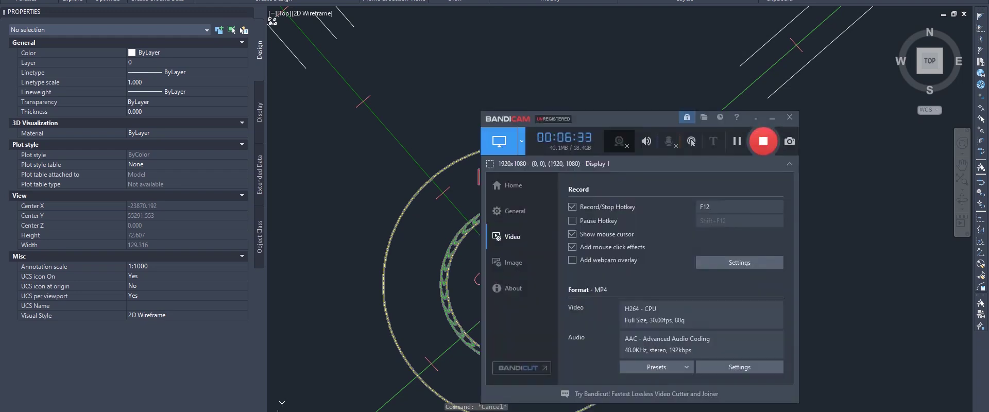
left_click(501, 411)
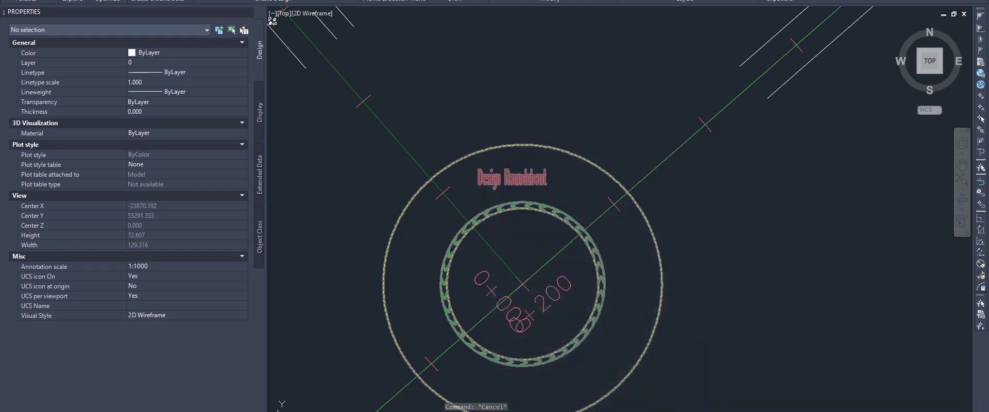
Examine the selected roundabout's editing tools for crosswalks, splitter islands and approach roads.
scroll(541, 248, "down", 3)
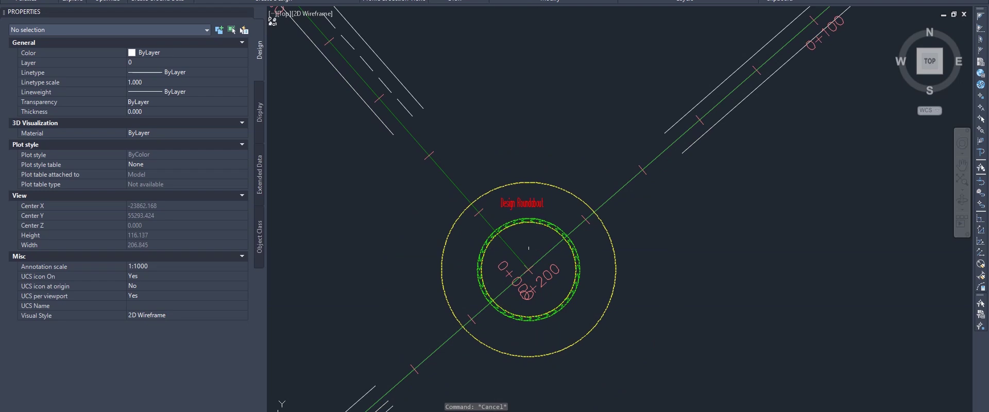
scroll(530, 207, "up", 3)
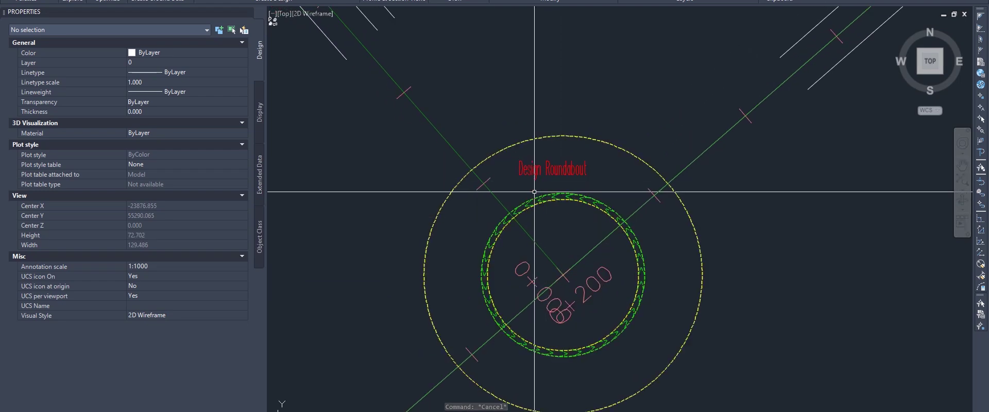
left_click(540, 204)
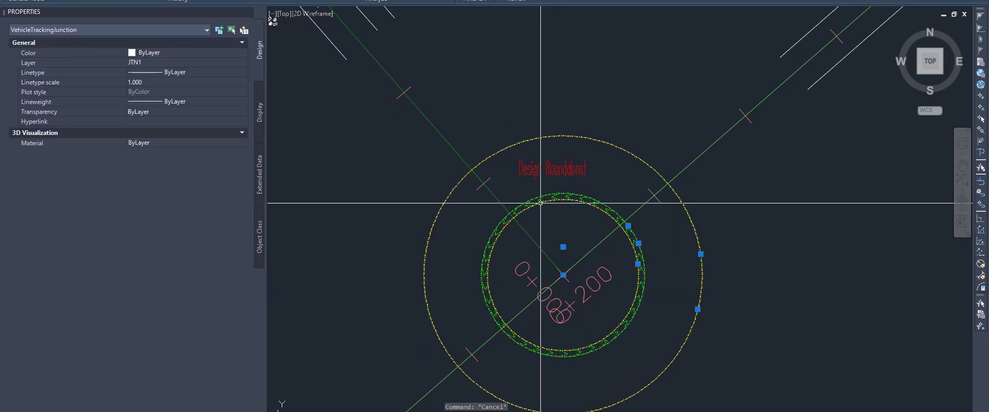
mouse_move(540, 202)
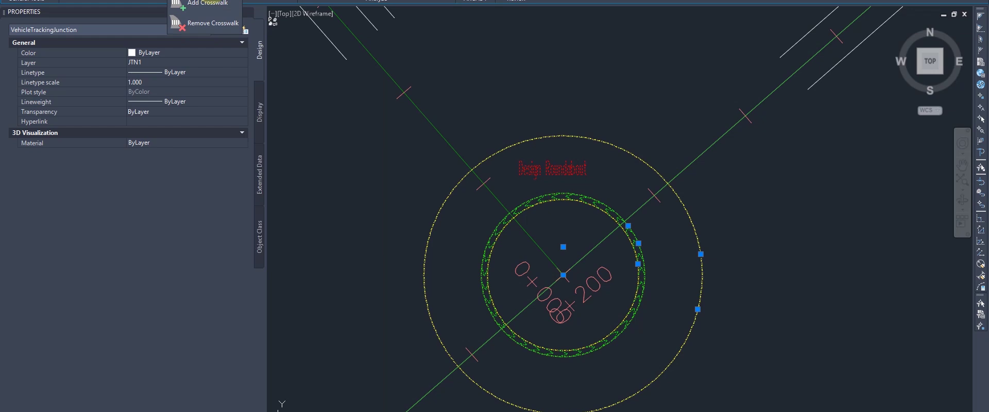
left_click(152, 0)
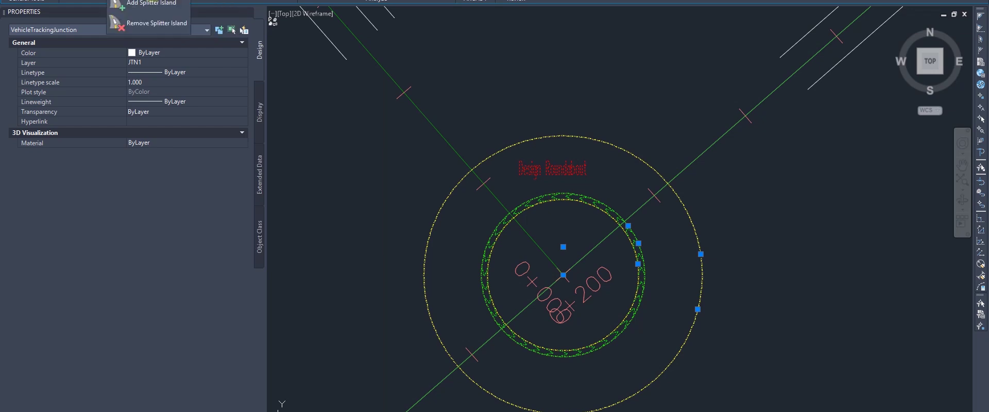
left_click(154, 0)
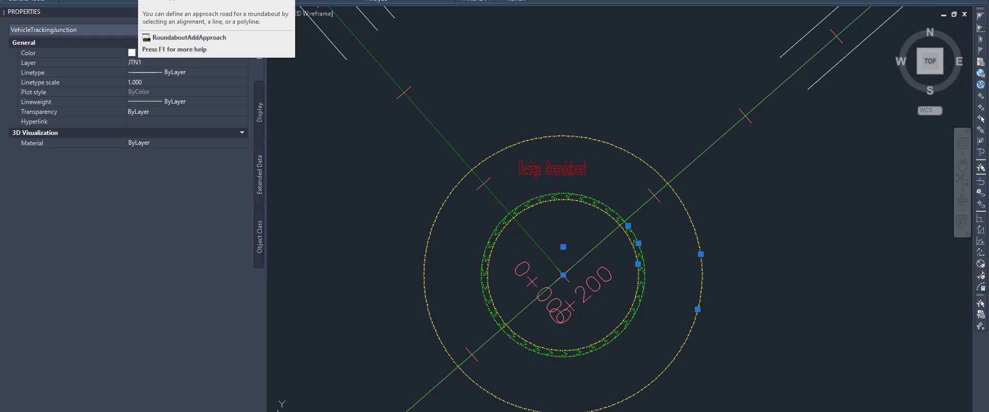
scroll(409, 161, "down", 5)
key("Escape")
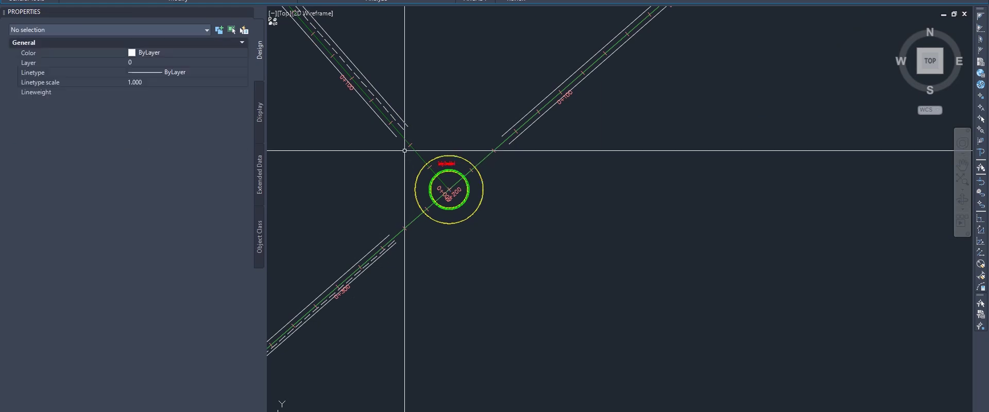
Try adding a northeast approach arm along the Slaone Street alignment, with a central gap width of 1 and 3.5 lane widths both ways.
middle_click_drag(402, 152, 508, 194)
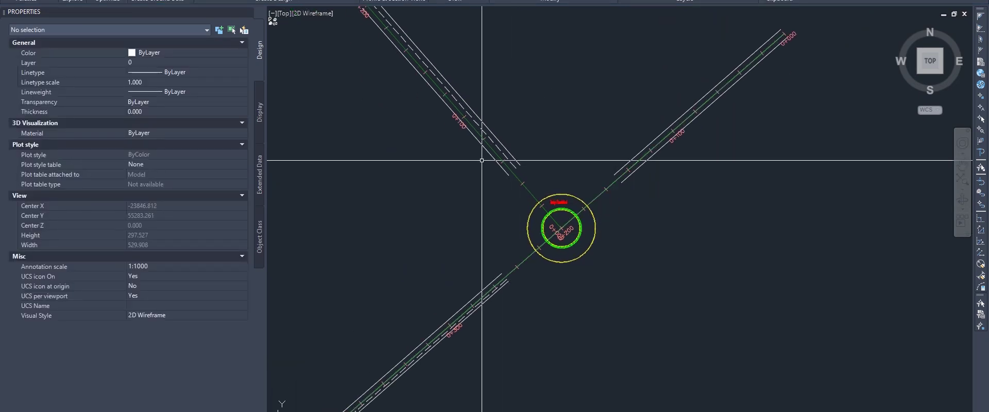
left_click(483, 253)
left_click(497, 277)
key("Escape")
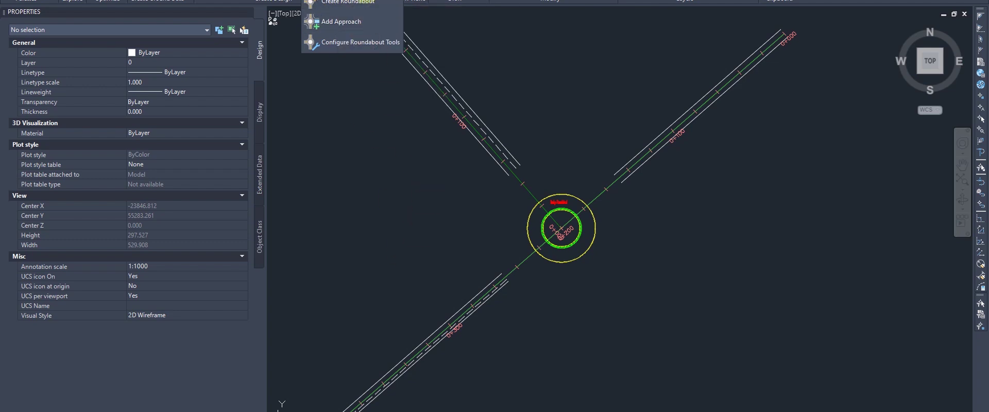
left_click(354, 21)
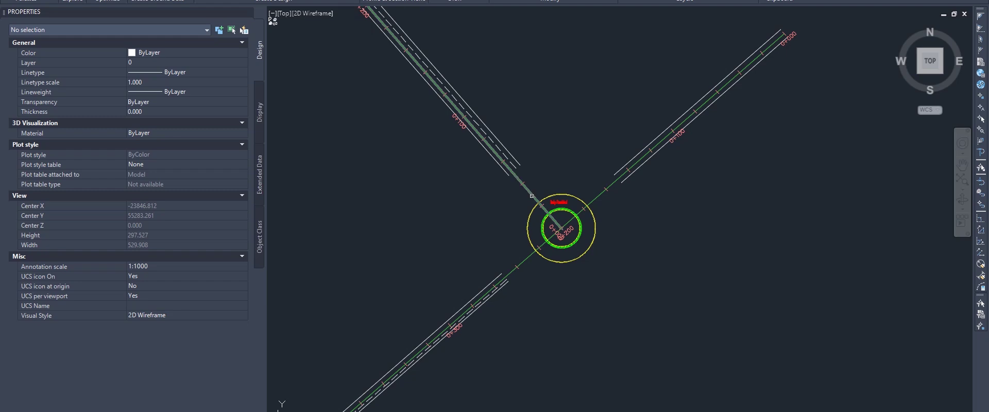
scroll(545, 185, "up", 2)
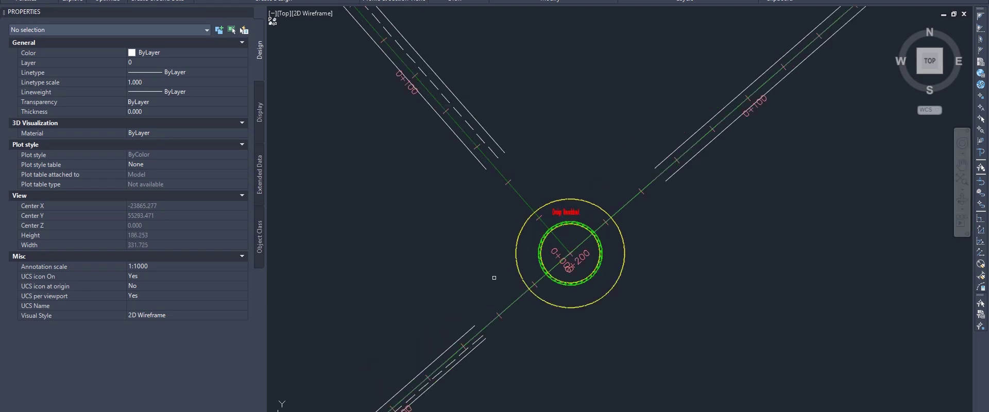
scroll(633, 171, "up", 2)
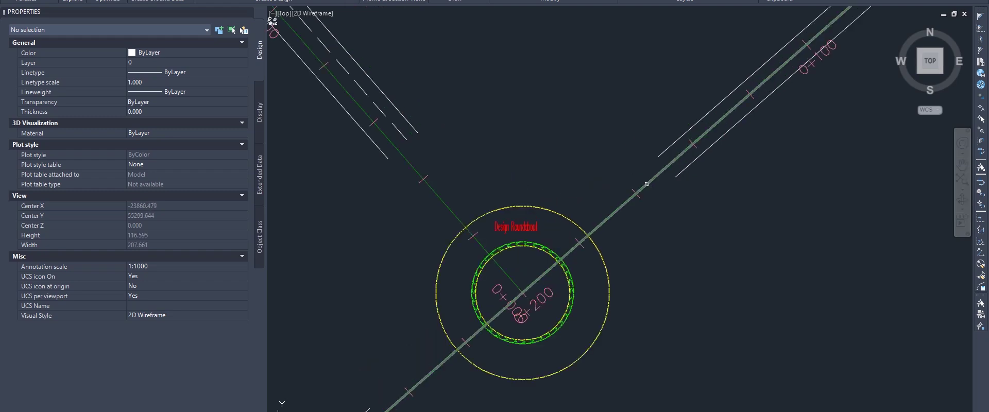
left_click(646, 184)
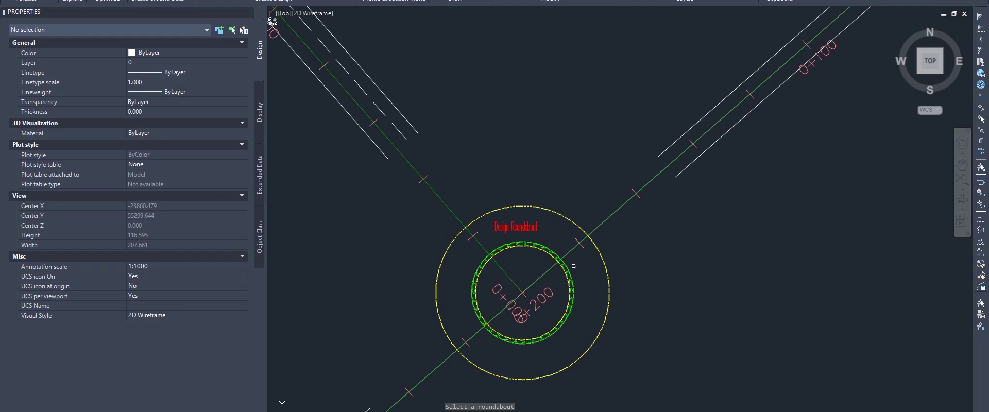
left_click(618, 208)
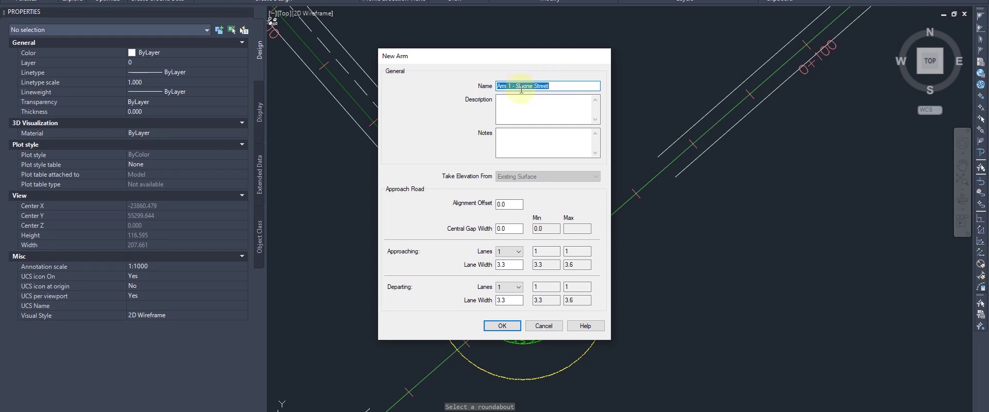
key("alt+Tab")
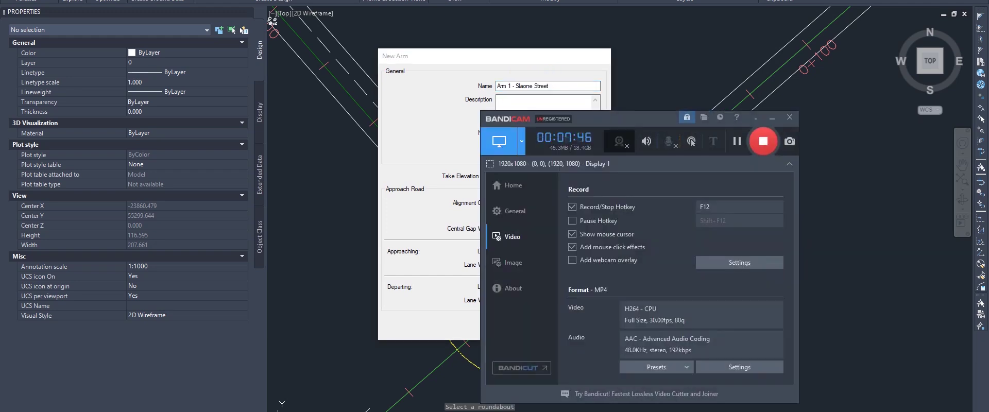
left_click(770, 119)
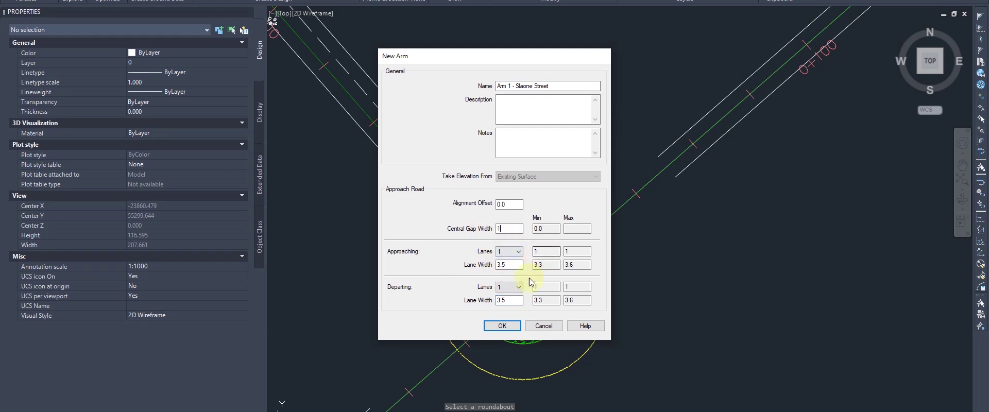
left_click(502, 326)
Examine how the new northeast arm's edges, central gap and splitter lines fit the existing Slaone Street road lines.
scroll(664, 168, "up", 5)
scroll(664, 168, "up", 2)
scroll(663, 168, "down", 5)
middle_click_drag(593, 216, 671, 137)
scroll(606, 206, "up", 2)
scroll(607, 219, "down", 2)
middle_click_drag(593, 232, 628, 205)
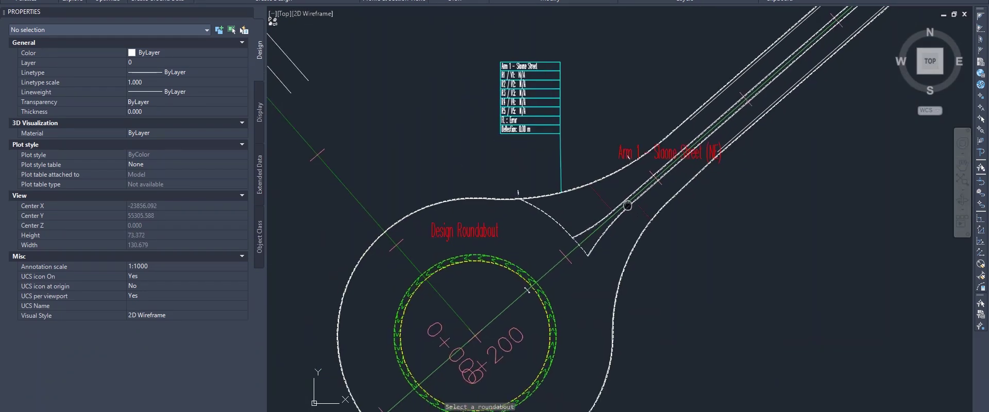
scroll(628, 206, "up", 3)
scroll(618, 206, "down", 5)
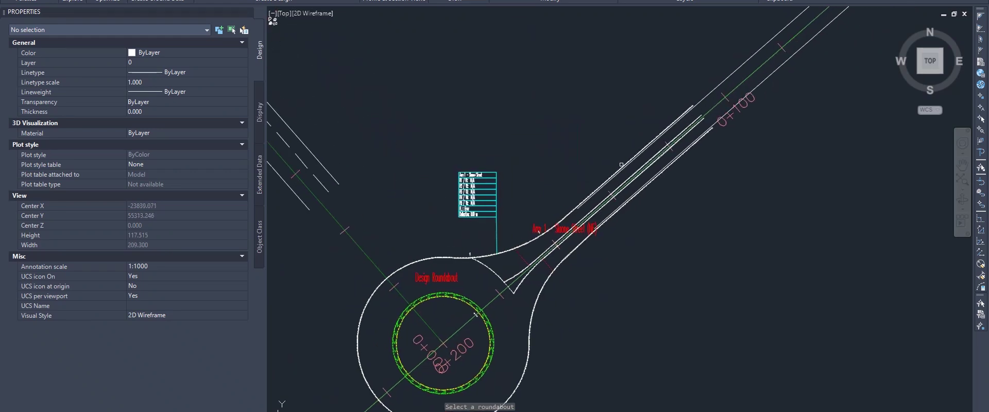
scroll(622, 164, "up", 2)
scroll(561, 195, "down", 2)
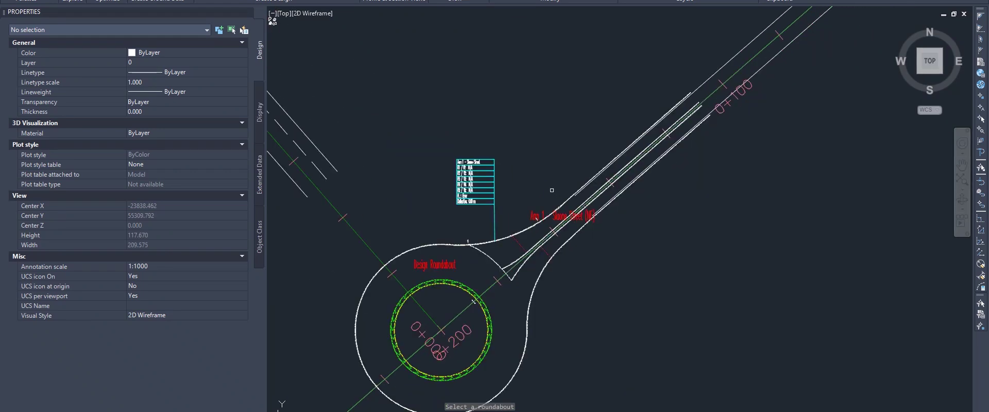
Undo the northeast Slaone Street arm that has the central gap.
left_click(547, 192)
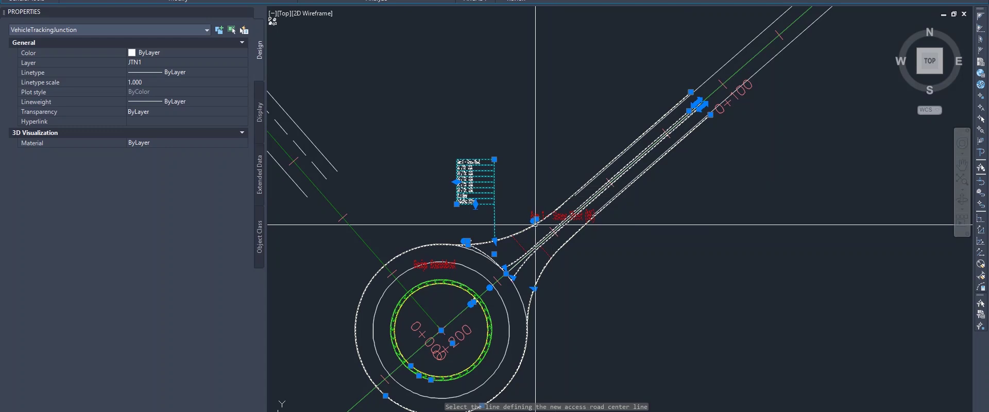
key("Escape")
scroll(530, 236, "down", 4)
scroll(531, 236, "up", 4)
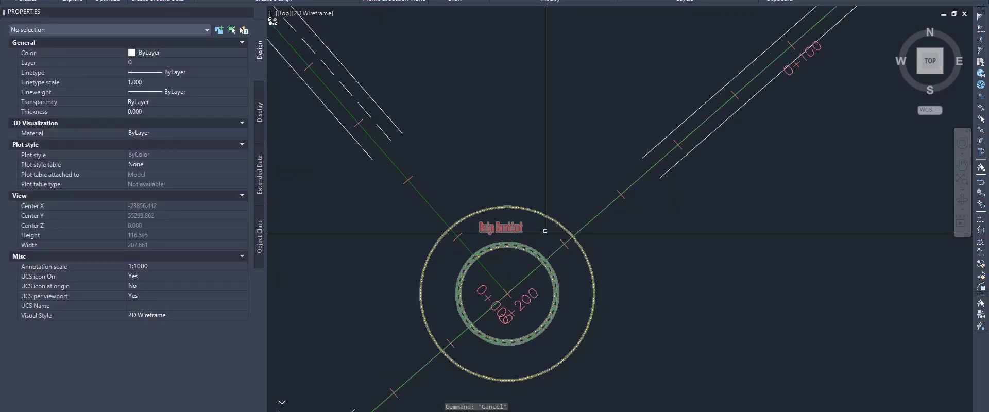
Add the northeast Slaone Street approach arm with no central gap and a 3.5 approaching lane width, adjusting the departing lane width too.
left_click(525, 250)
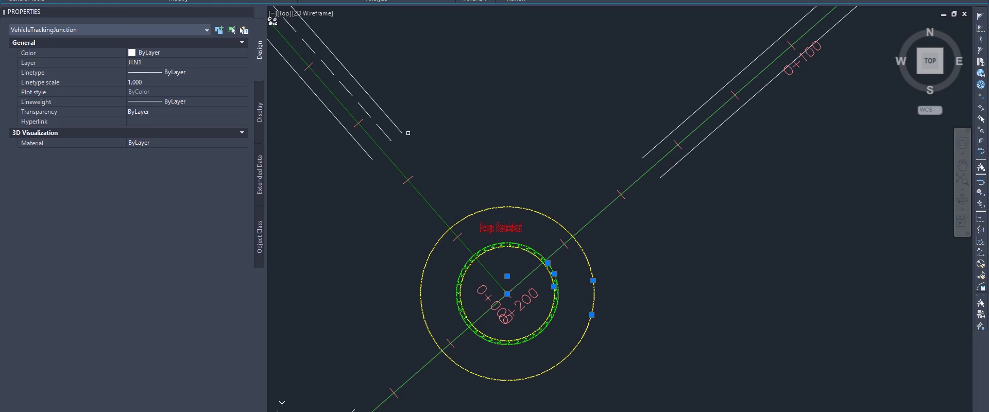
left_click(603, 210)
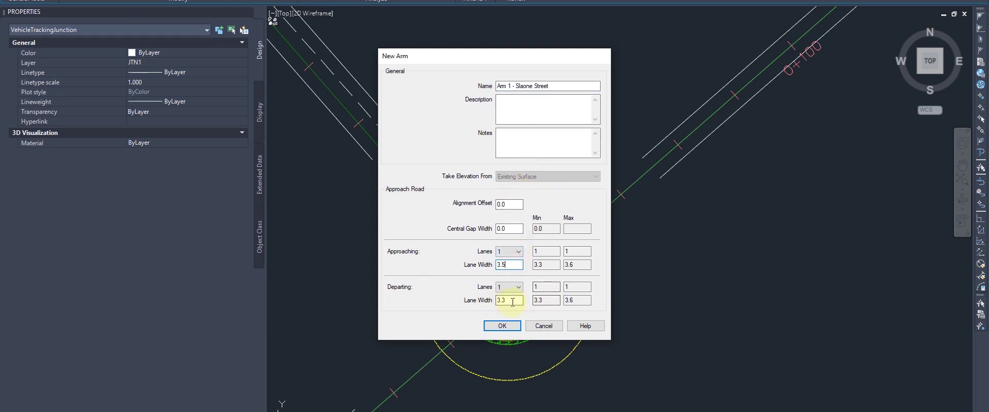
type("3")
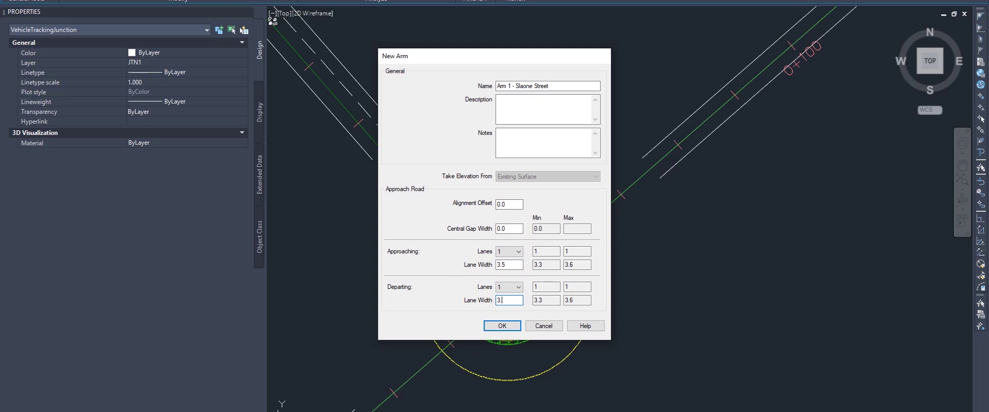
left_click(503, 327)
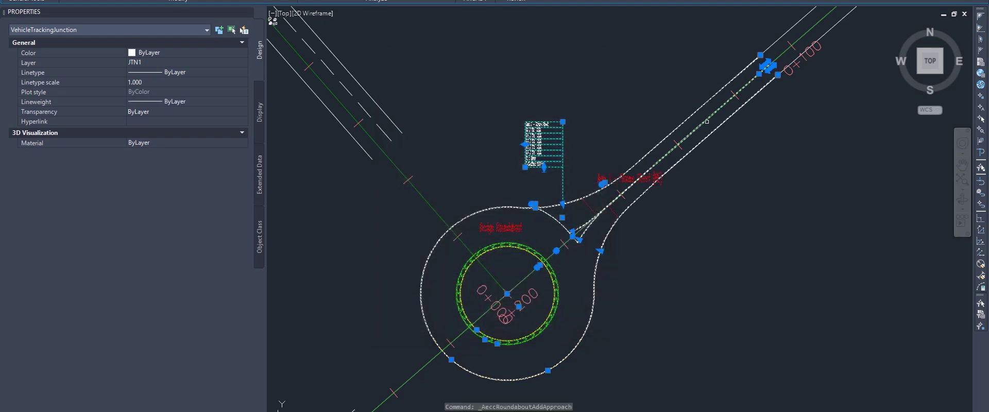
Examine the re-added northeast arm's entry and exit curves, splitter island and connection to the existing road lines.
scroll(618, 208, "up", 3)
scroll(591, 190, "down", 2)
mouse_move(565, 211)
middle_mouse_down()
mouse_move(602, 181)
mouse_move(628, 183)
middle_mouse_up()
scroll(602, 181, "up", 1)
key("Escape")
scroll(589, 162, "down", 2)
scroll(592, 195, "up", 2)
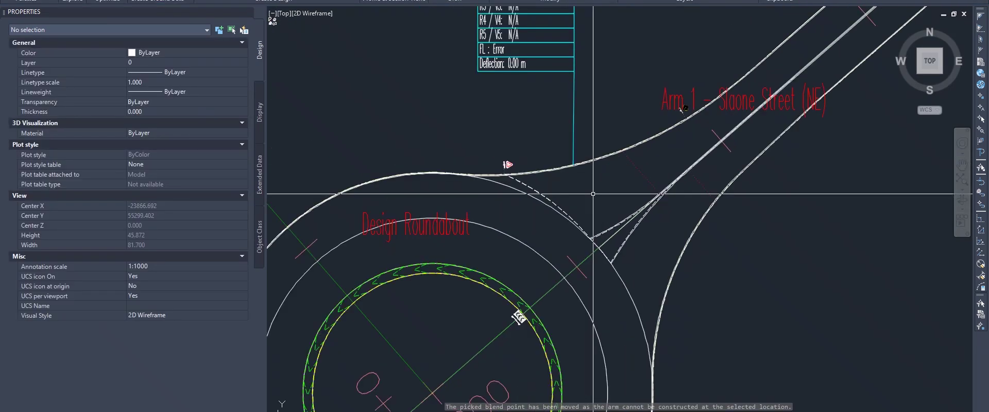
key("Escape")
scroll(651, 134, "down", 6)
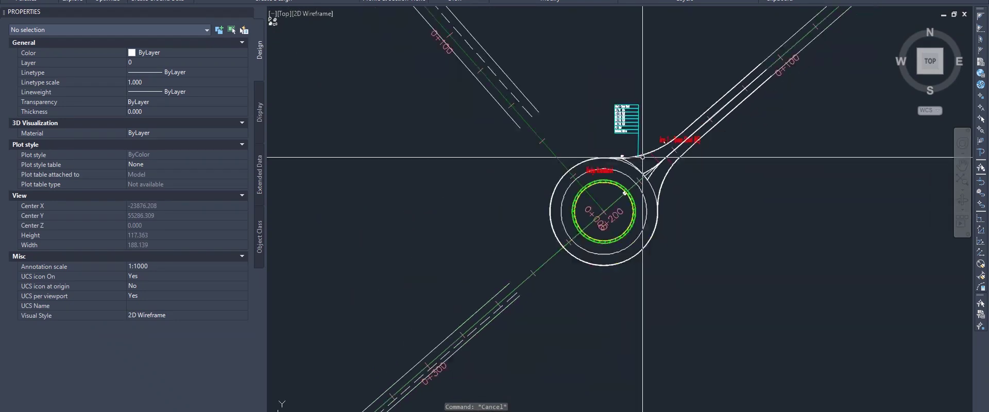
middle_click_drag(633, 177, 603, 206)
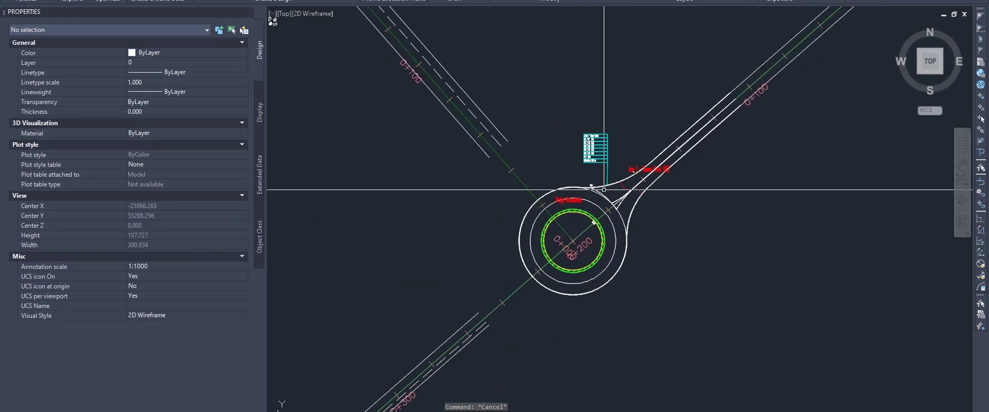
left_click(520, 411)
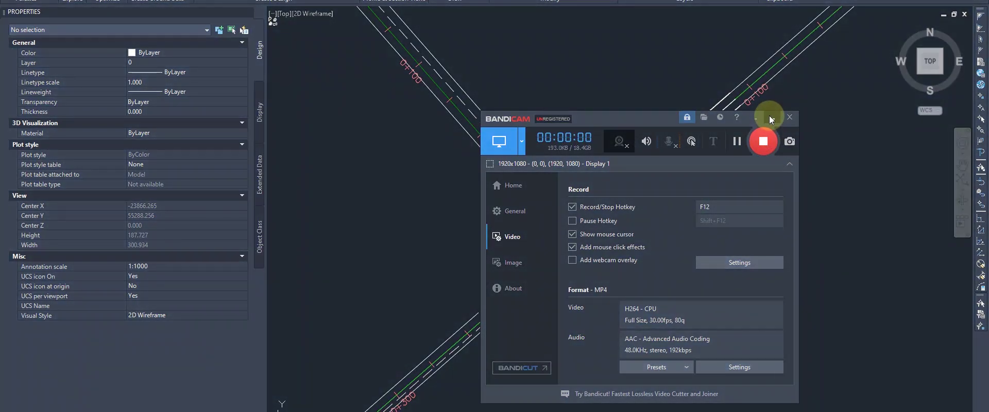
left_click(771, 117)
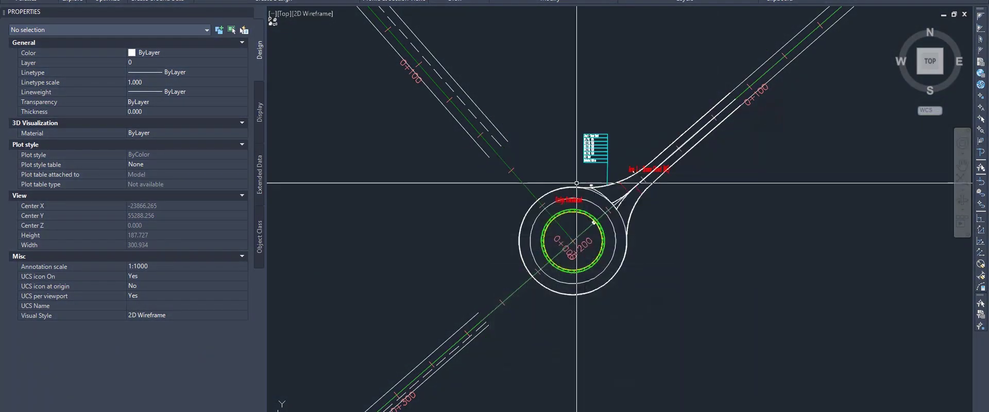
Examine the northeast arm's data table and name label, the roundabout's circles and the chevron sign on the central island.
scroll(612, 181, "up", 5)
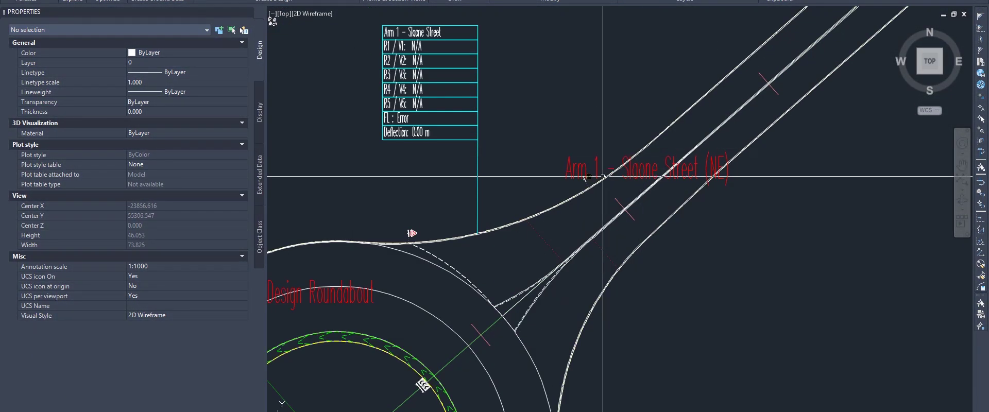
scroll(669, 164, "up", 2)
scroll(545, 172, "down", 2)
middle_click_drag(533, 175, 624, 232)
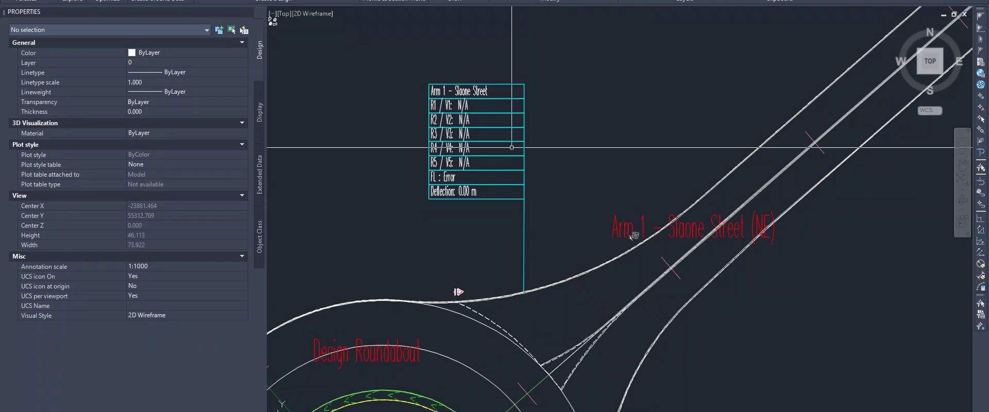
scroll(511, 147, "up", 2)
scroll(464, 180, "down", 4)
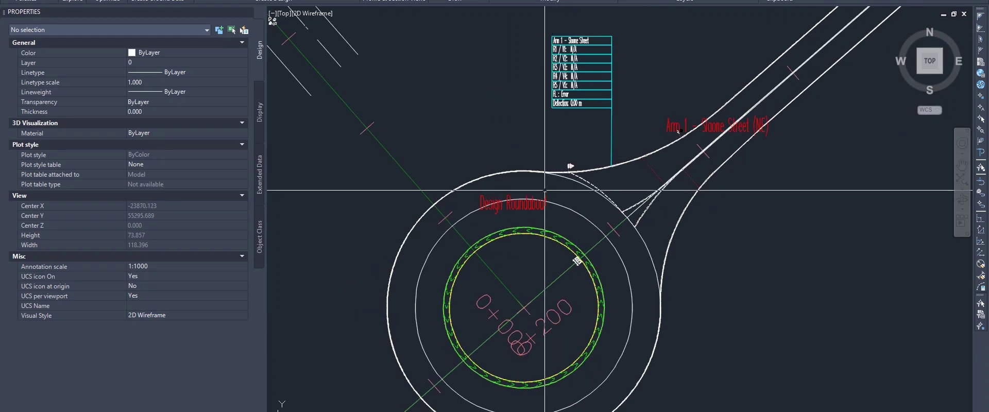
scroll(541, 195, "down", 2)
middle_click_drag(541, 198, 538, 149)
mouse_move(587, 150)
middle_mouse_down()
mouse_move(528, 179)
mouse_move(617, 106)
middle_mouse_up()
scroll(560, 176, "up", 2)
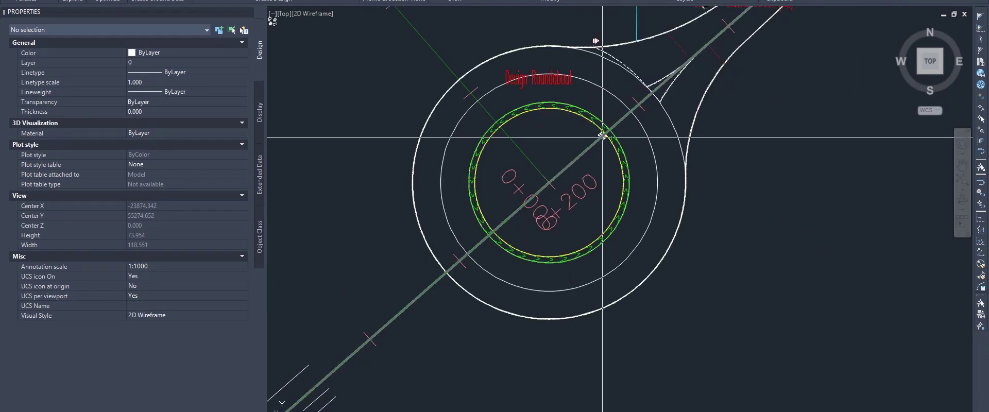
scroll(593, 142, "up", 6)
scroll(591, 143, "down", 6)
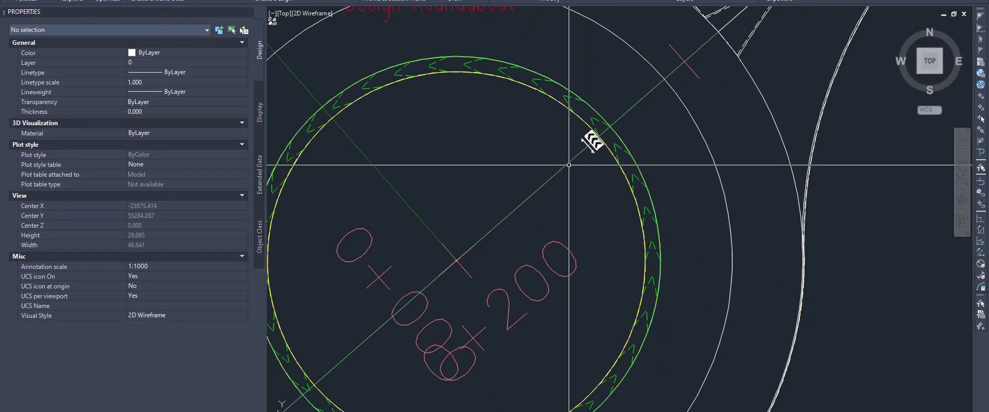
Select the roundabout and enlarge the northeast arm's data table by its upper corner grip.
middle_click_drag(584, 189, 590, 159)
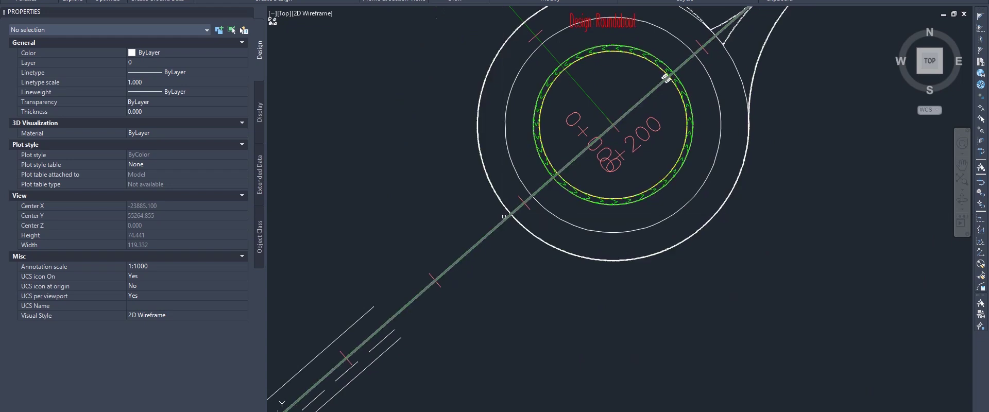
scroll(508, 215, "down", 4)
scroll(494, 214, "up", 2)
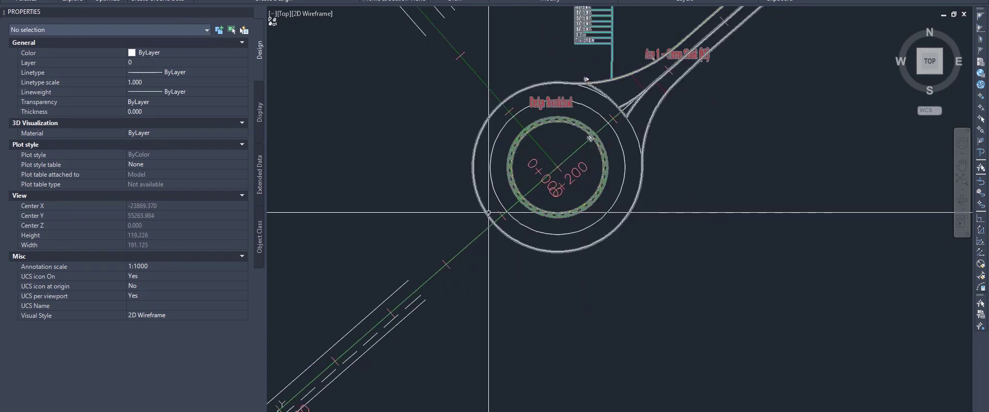
mouse_move(486, 210)
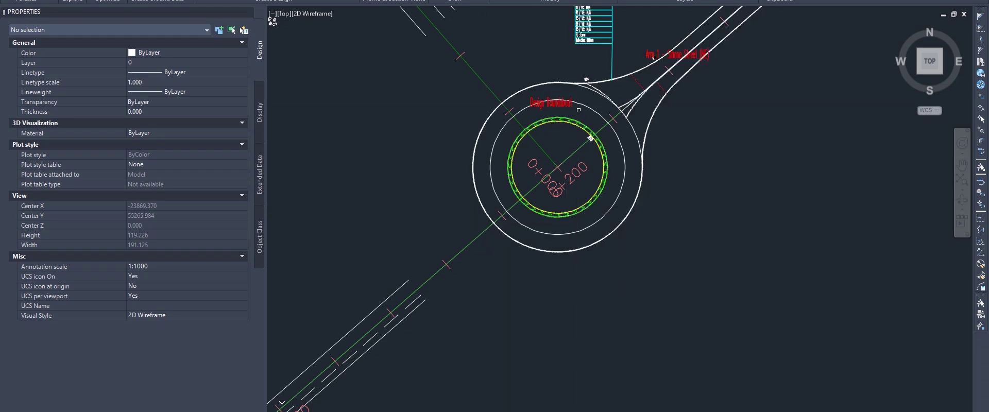
middle_click_drag(618, 75, 592, 164)
left_click(593, 164)
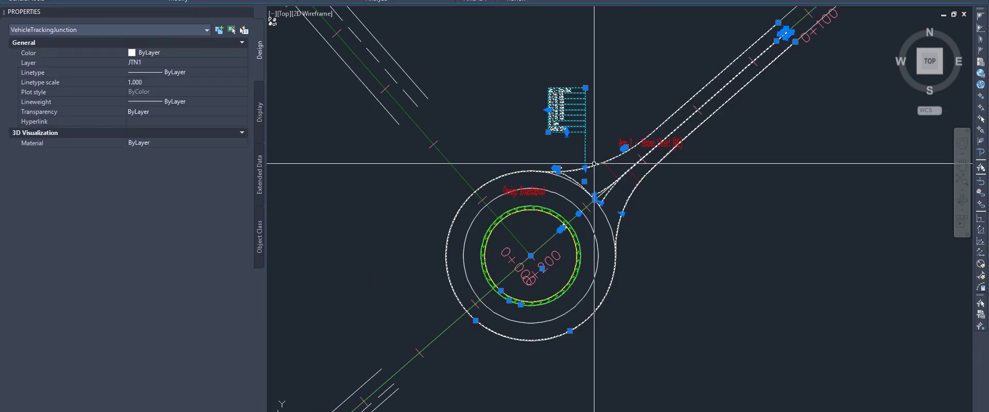
scroll(593, 164, "up", 2)
middle_click_drag(549, 116, 557, 146)
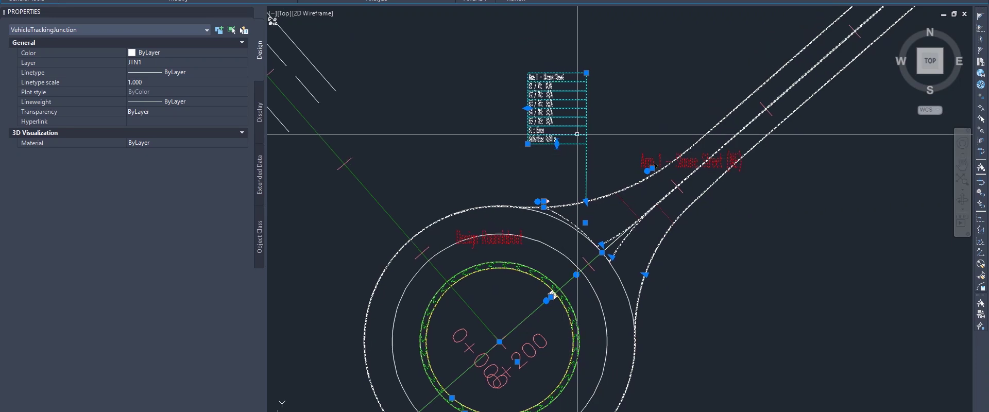
left_click(587, 72)
left_click(606, 49)
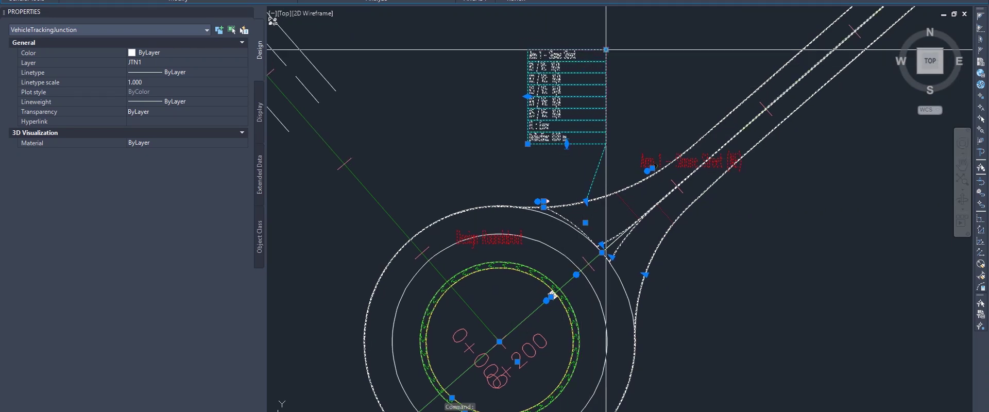
left_click(600, 56)
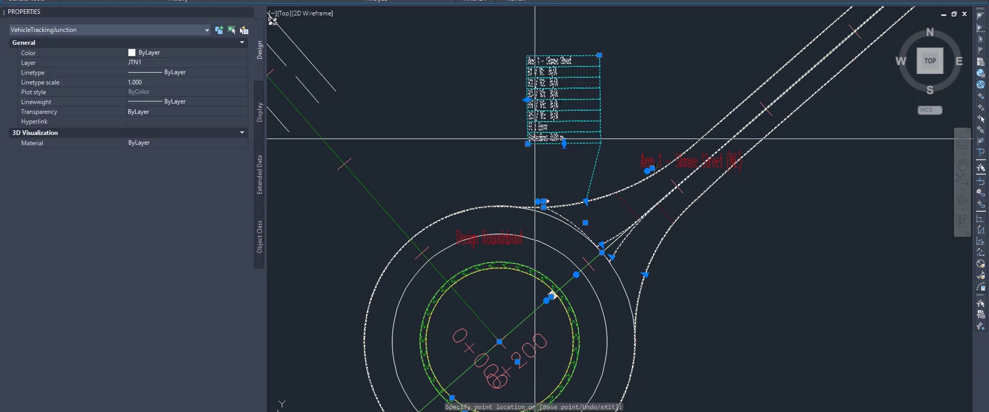
Move the northeast arm's data table slightly farther up, away from the arm's entry curve.
left_click(511, 128)
left_click(528, 136)
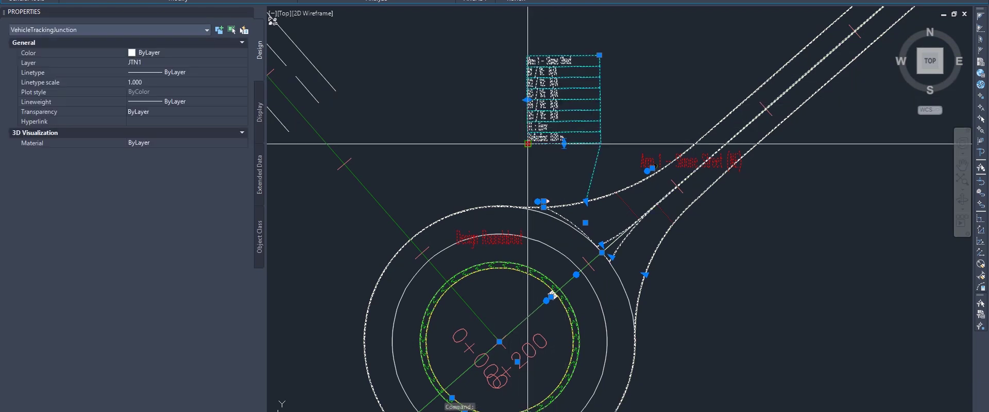
left_click(524, 118)
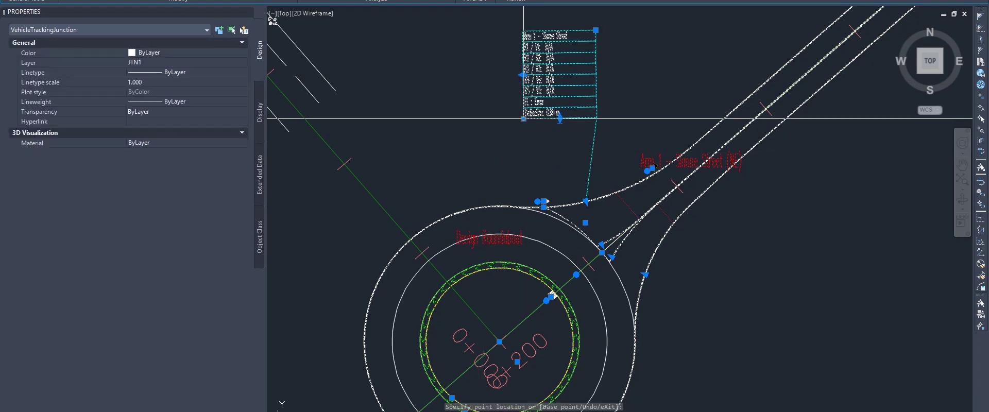
Open the roundabout's properties and review the swept path analysis, crown line and roundel dimension settings.
double_click(606, 197)
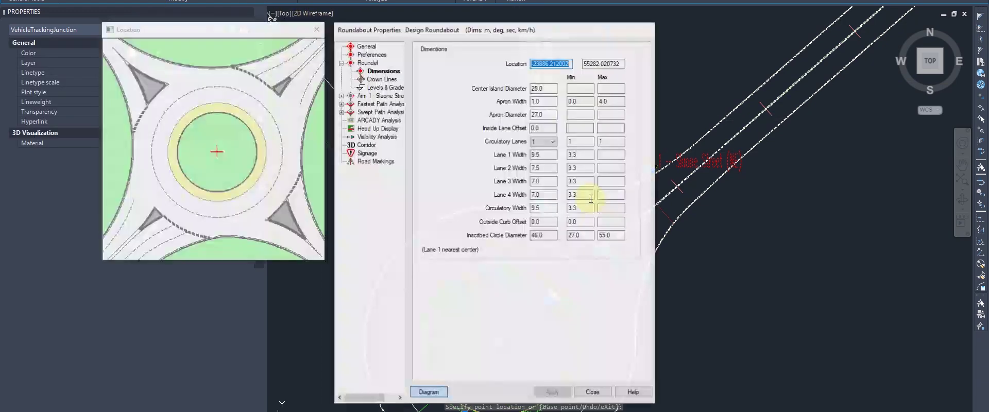
left_click(362, 130)
left_click(367, 113)
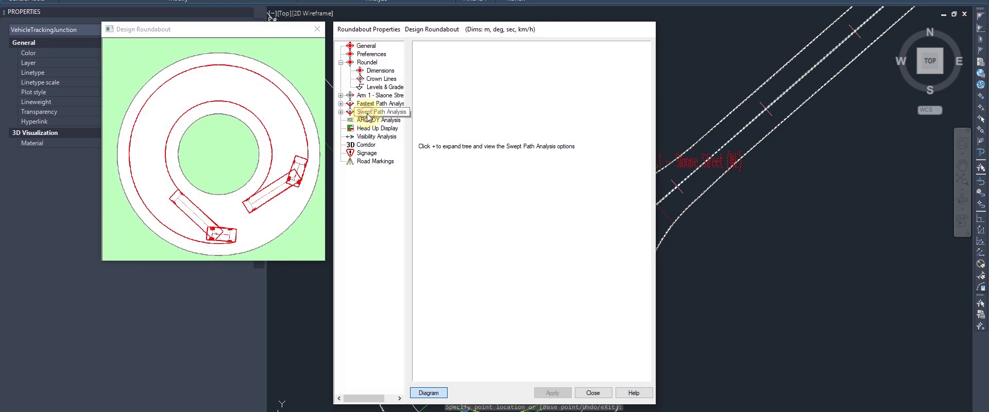
left_click(370, 111)
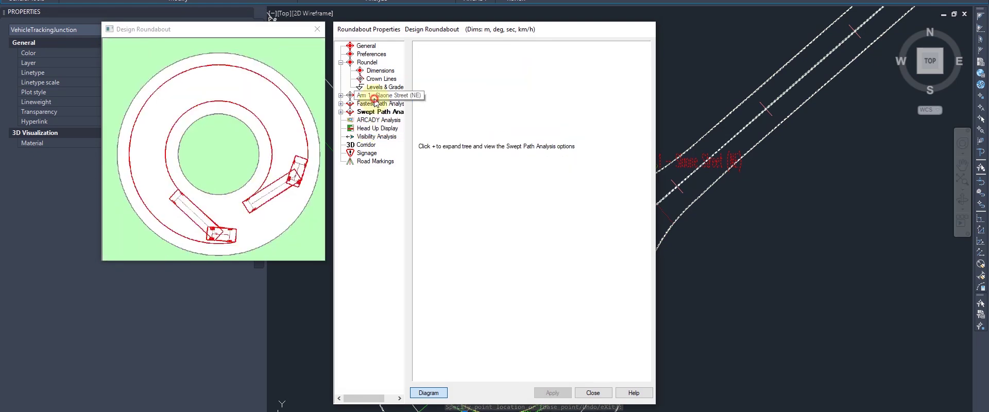
left_click(373, 96)
left_click(377, 88)
left_click(378, 80)
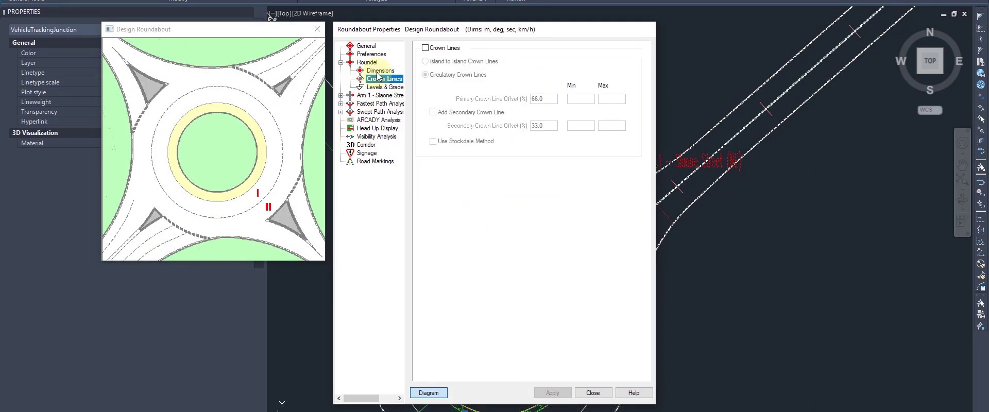
left_click(378, 72)
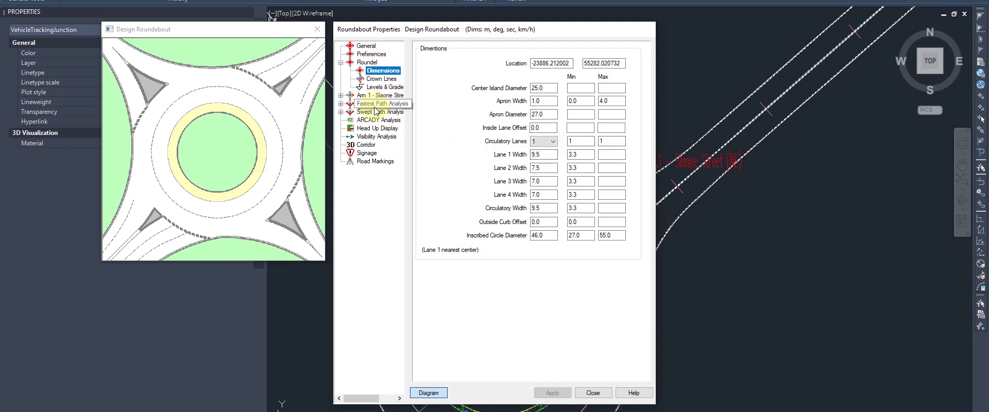
Review the roundabout's general, signage, corridor and road marking settings, and close the properties without changing anything.
left_click(340, 112)
left_click(341, 113)
left_click(342, 104)
left_click(343, 103)
left_click(340, 64)
left_click(359, 54)
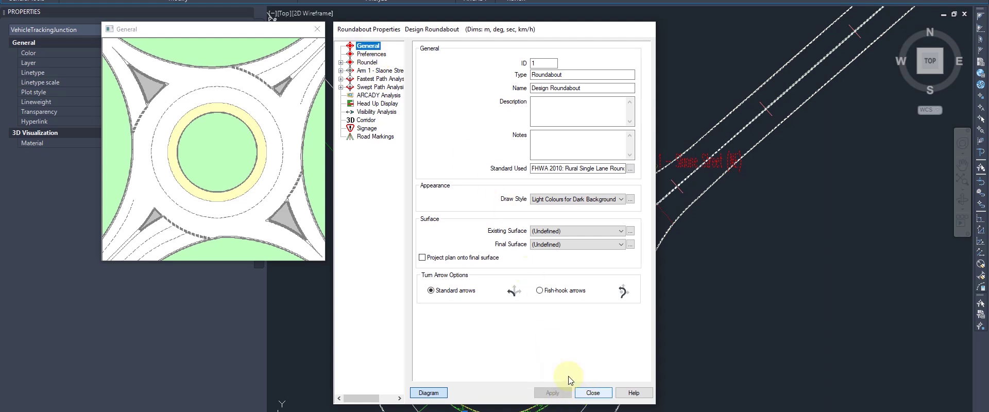
left_click(369, 128)
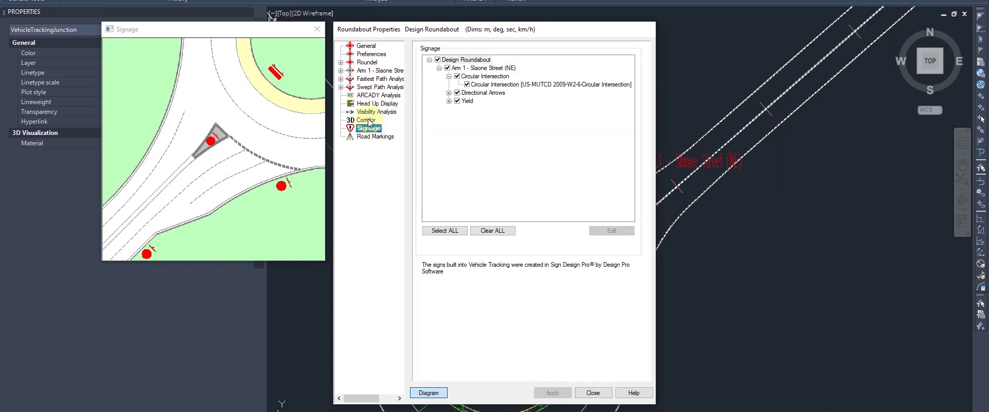
left_click(368, 121)
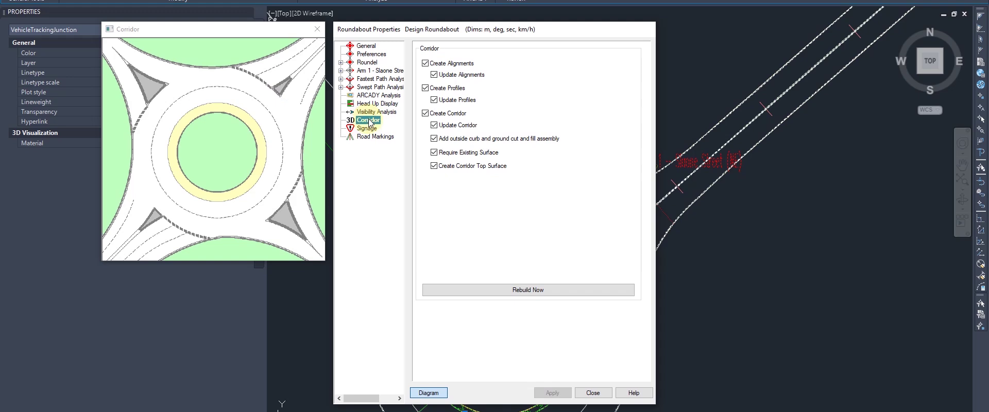
left_click(374, 136)
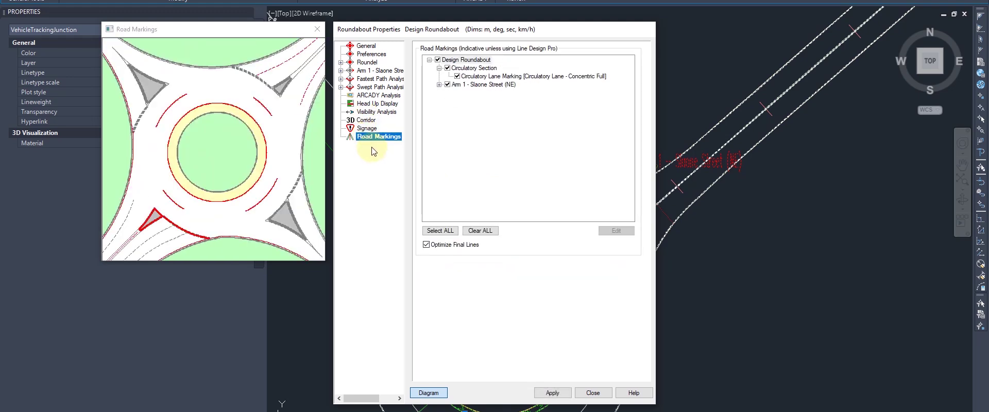
left_click(595, 394)
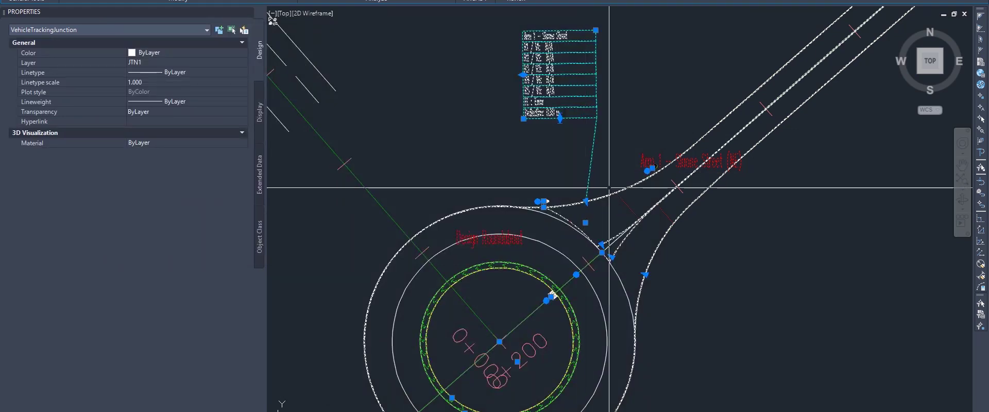
Examine the yield sign beside the northeast arm's entry, and clear the roundabout selection.
scroll(585, 189, "up", 4)
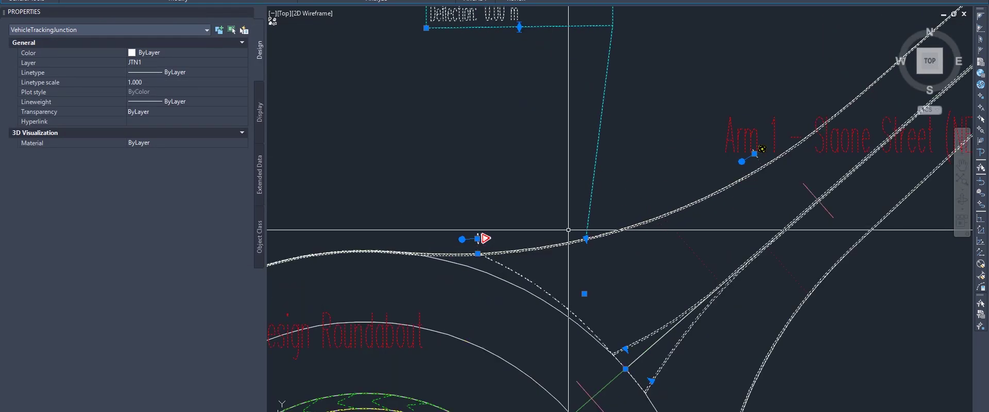
scroll(586, 229, "down", 3)
scroll(537, 216, "up", 6)
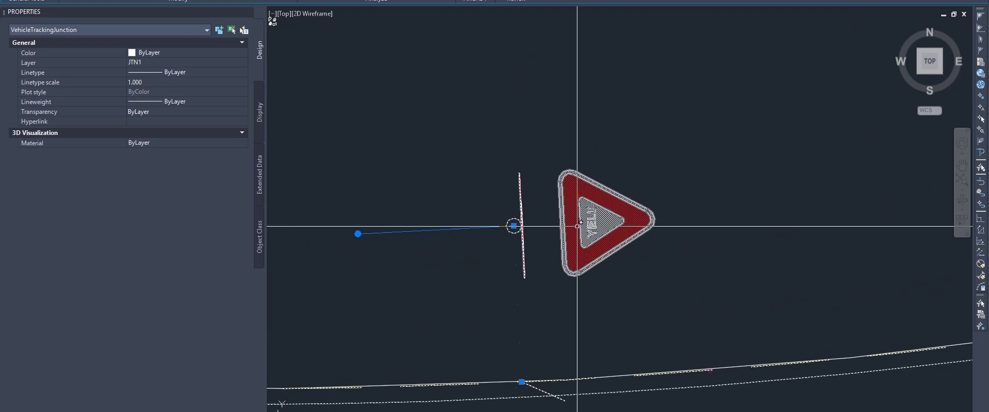
scroll(569, 221, "down", 5)
scroll(574, 238, "up", 3)
scroll(574, 238, "down", 5)
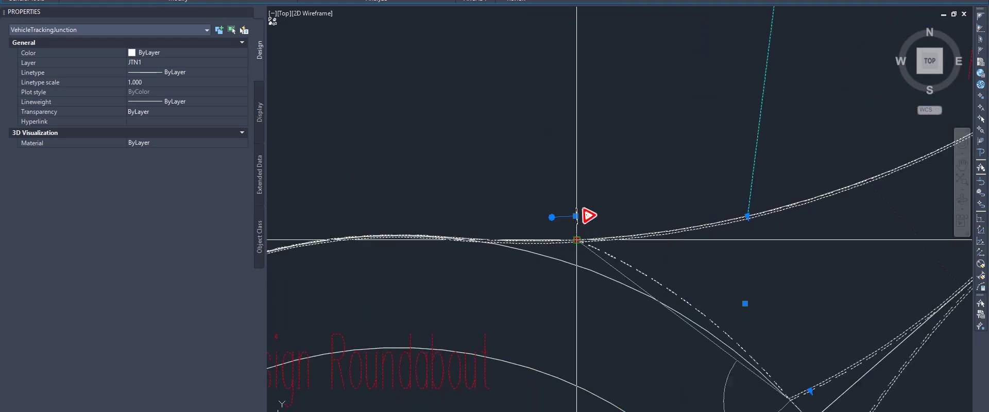
scroll(633, 222, "up", 4)
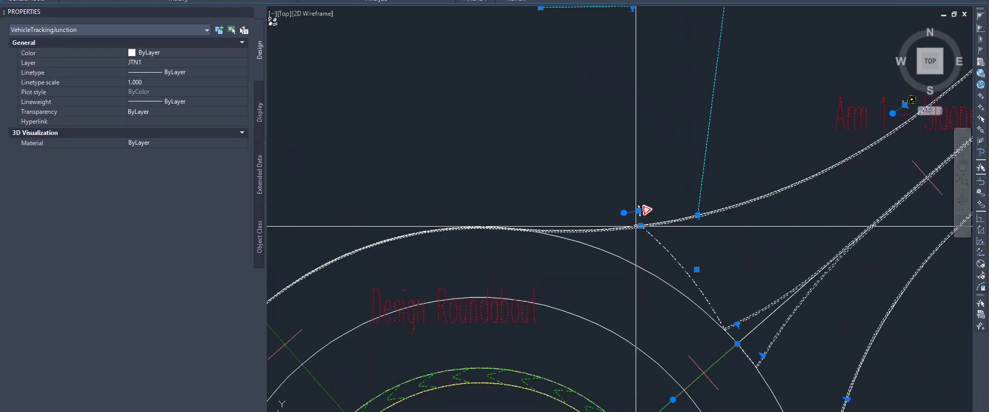
key("Escape")
key("Escape")
key("Escape")
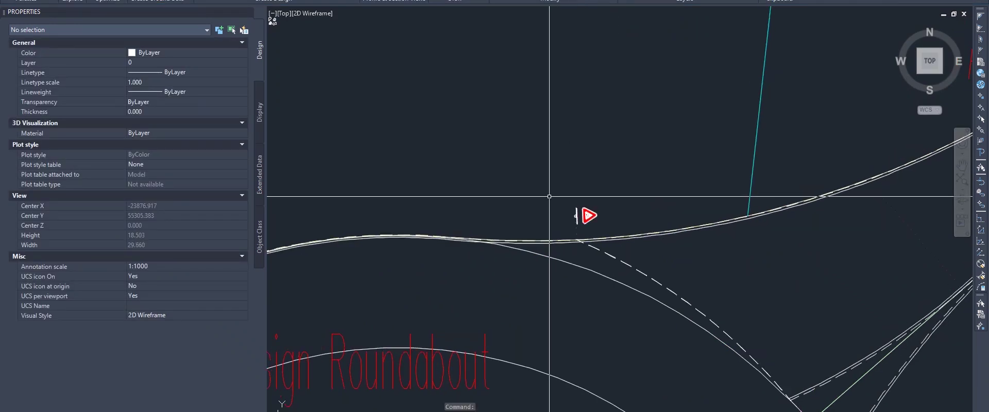
Examine the circular intersection sign along the northeast arm and the arm's connection to the whole roundabout.
scroll(547, 188, "down", 3)
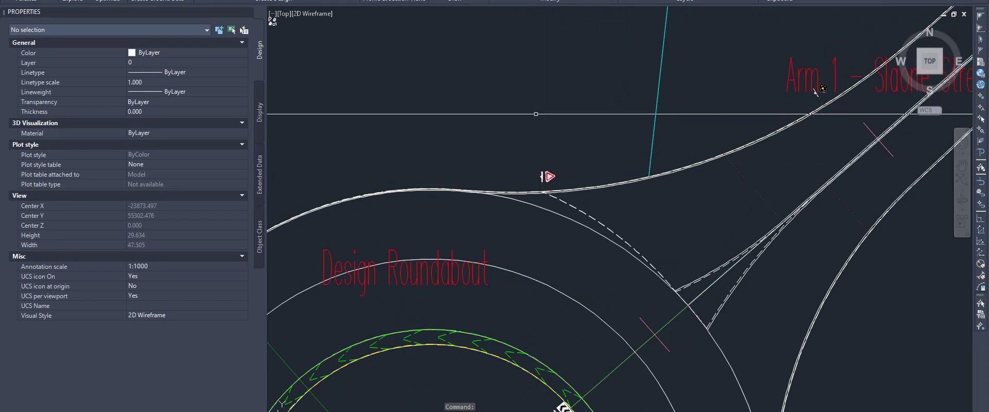
scroll(547, 178, "down", 6)
scroll(662, 149, "up", 20)
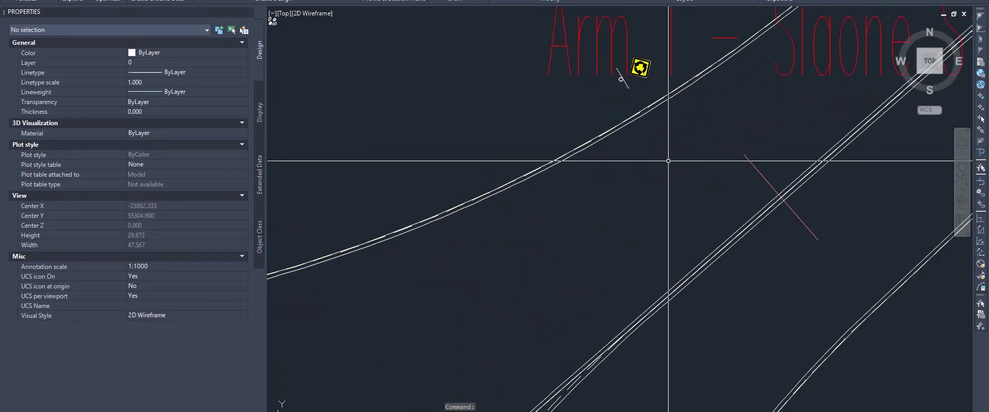
key("Escape")
scroll(648, 133, "down", 20)
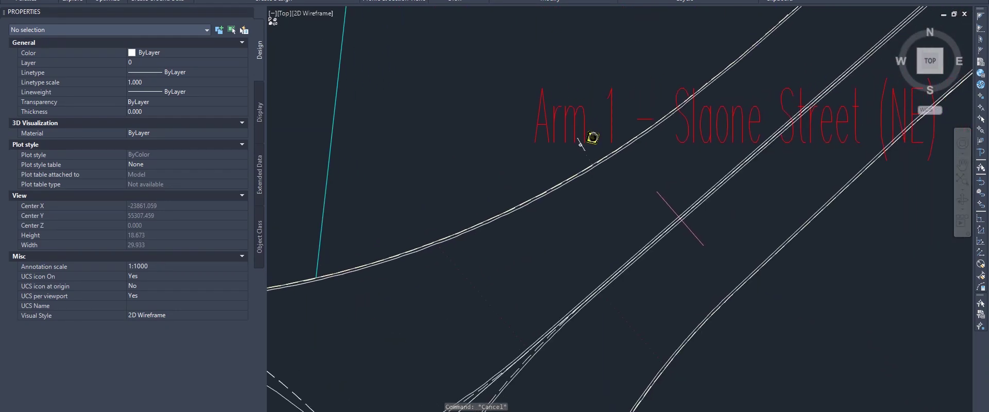
scroll(664, 107, "up", 3)
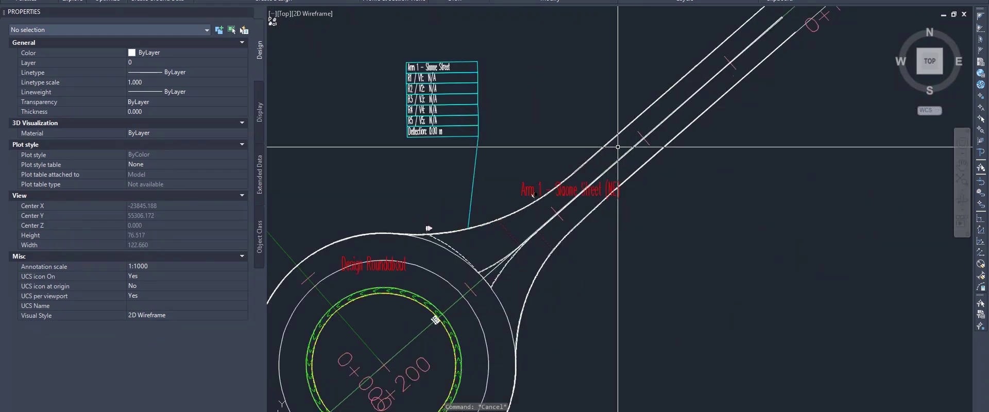
scroll(631, 132, "up", 3)
scroll(652, 118, "down", 3)
scroll(670, 103, "down", 5)
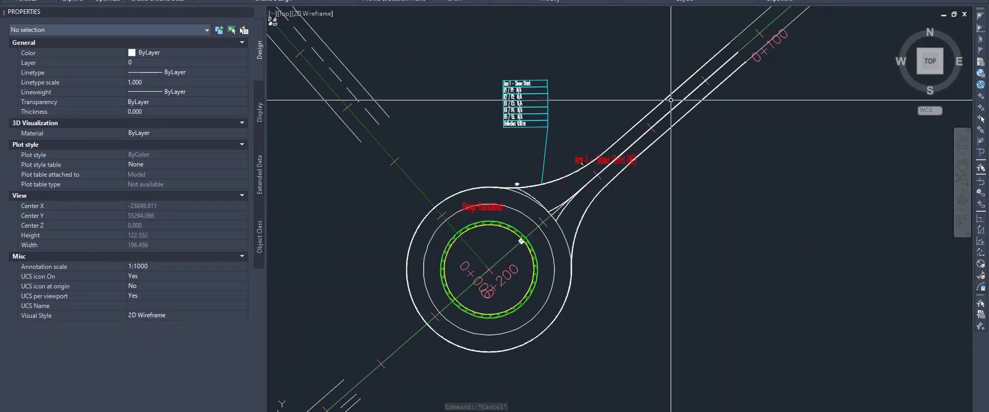
scroll(572, 175, "up", 5)
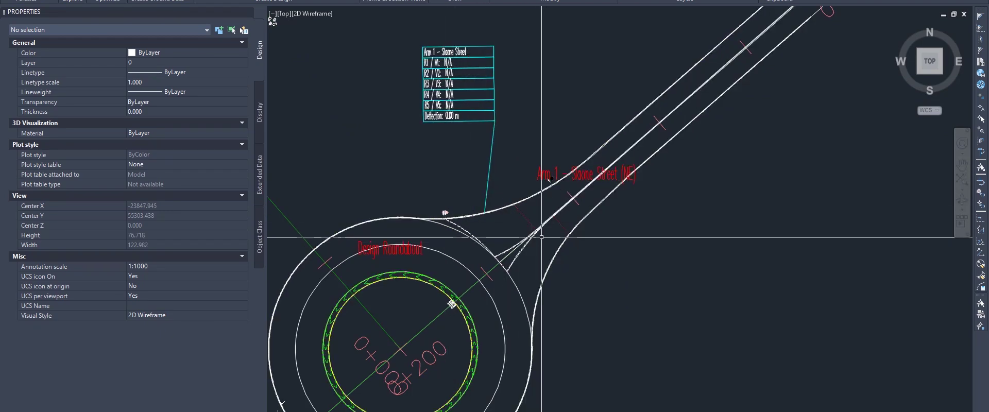
scroll(488, 241, "up", 4)
scroll(493, 232, "down", 6)
middle_click_drag(490, 226, 526, 178)
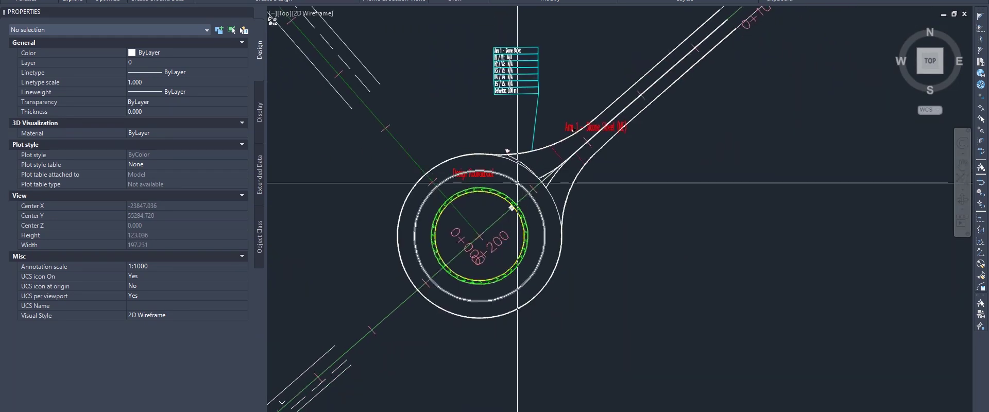
Add Arm 2 - Slaone Street to the roundabout's southwest road with an approaching lane width of 3.5 and departing lane width of 1.75.
middle_click_drag(508, 148, 555, 101)
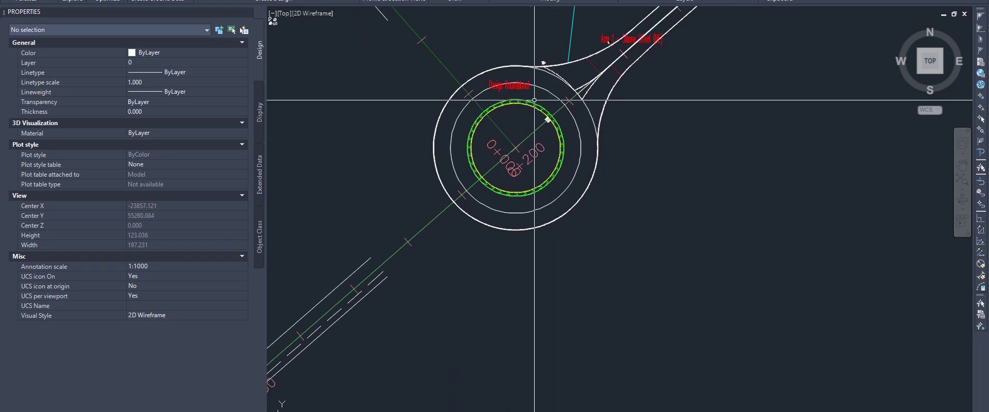
left_click(447, 102)
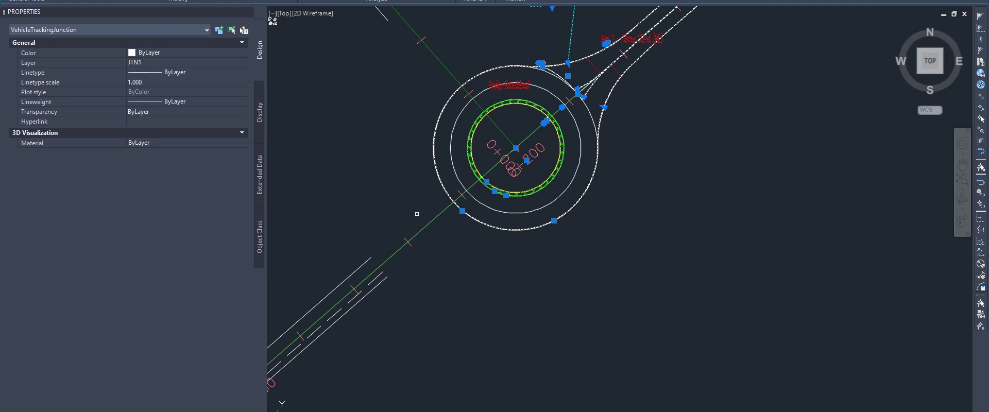
scroll(426, 224, "up", 2)
left_click(416, 246)
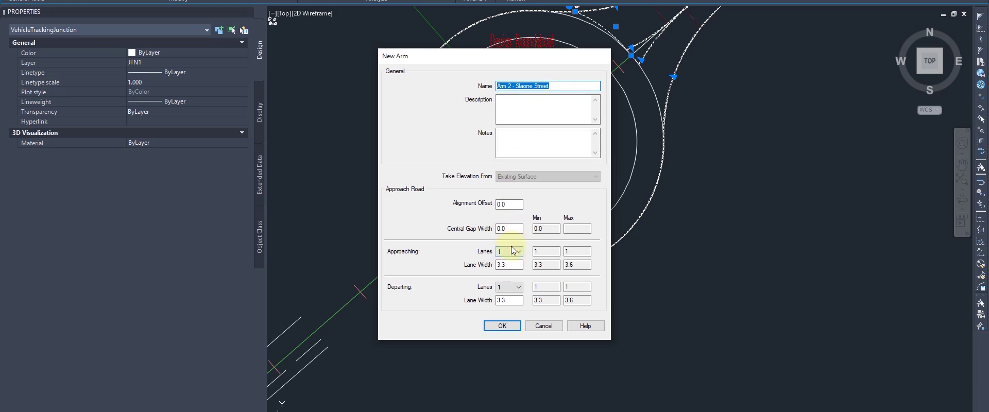
double_click(513, 265)
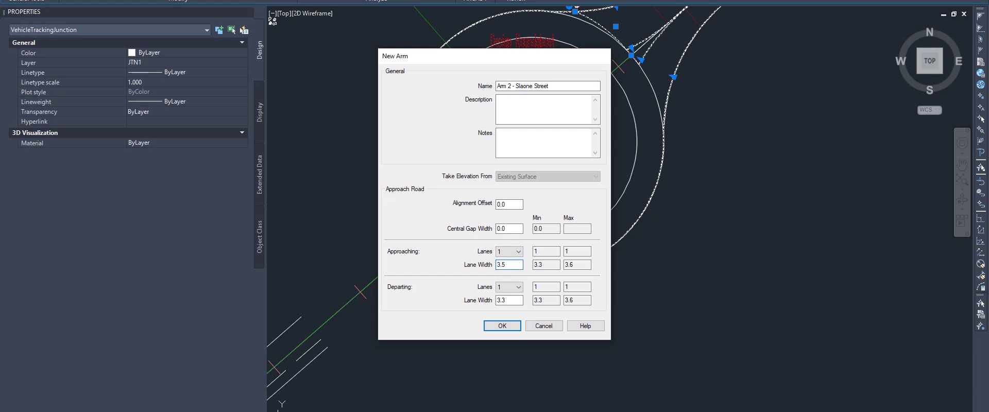
left_click(507, 291)
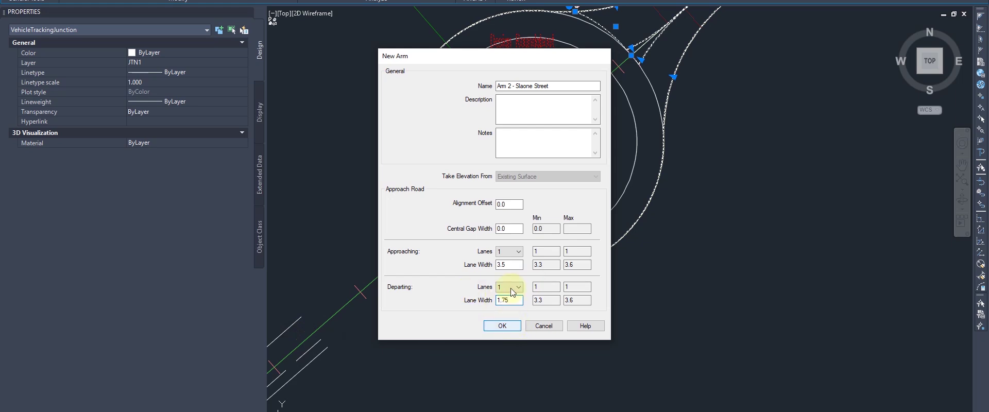
left_click(502, 326)
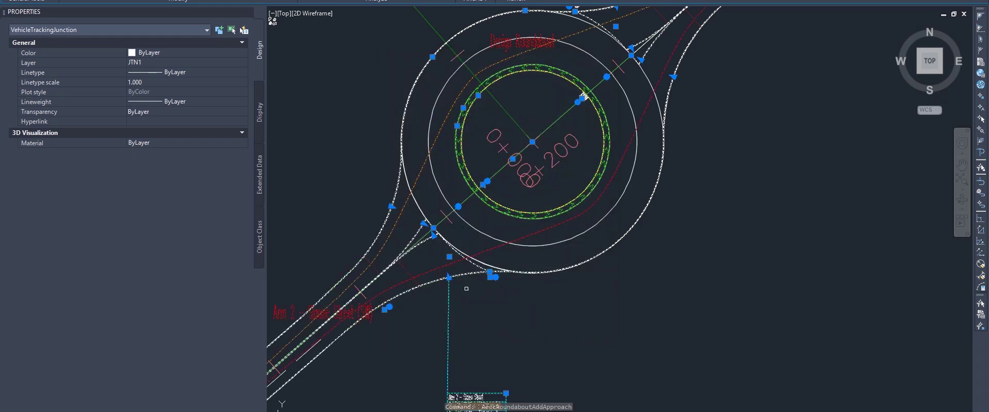
scroll(470, 241, "down", 2)
mouse_move(362, 273)
middle_mouse_down()
mouse_move(548, 170)
mouse_move(570, 115)
middle_mouse_up()
scroll(570, 116, "up", 2)
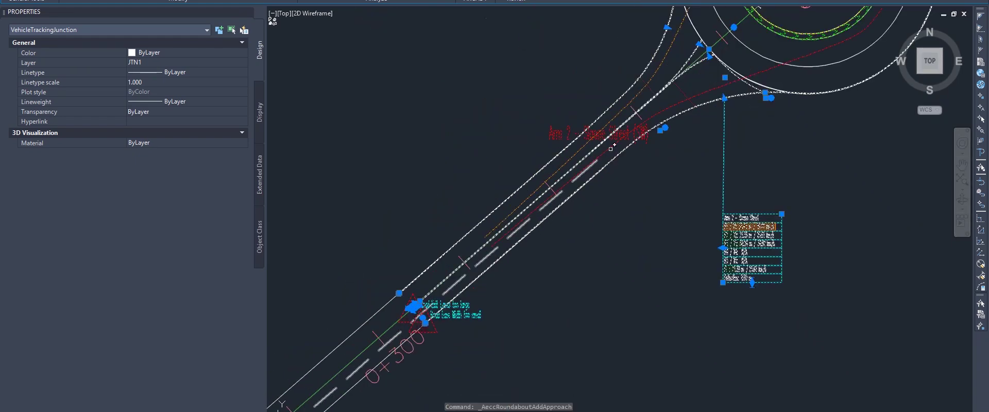
middle_click_drag(666, 86, 616, 163)
scroll(636, 149, "up", 2)
key("Escape")
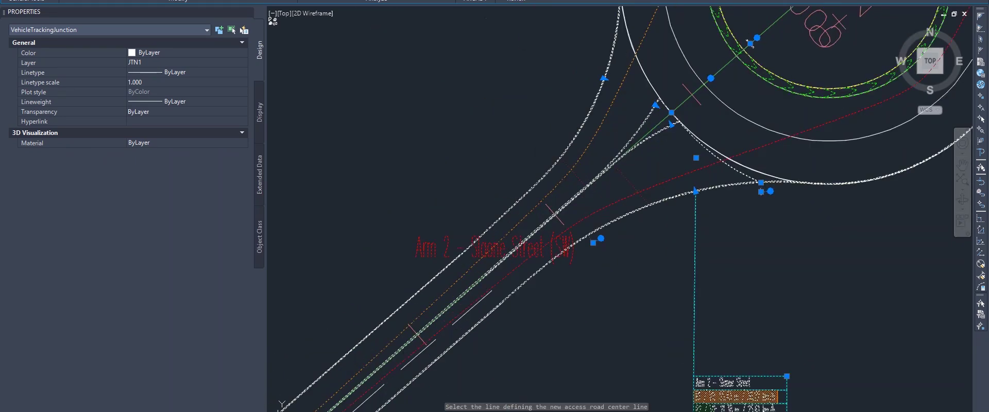
key("Escape")
Examine how the southwest and northeast arms connect to the roundabout, including their splitter islands, kerb curves and vehicle paths.
scroll(453, 314, "down", 2)
middle_click_drag(448, 325, 611, 142)
scroll(475, 254, "up", 3)
middle_click_drag(658, 115, 440, 314)
middle_click_drag(709, 59, 522, 209)
scroll(596, 141, "up", 2)
scroll(598, 140, "down", 2)
middle_click_drag(621, 143, 562, 220)
scroll(560, 216, "down", 2)
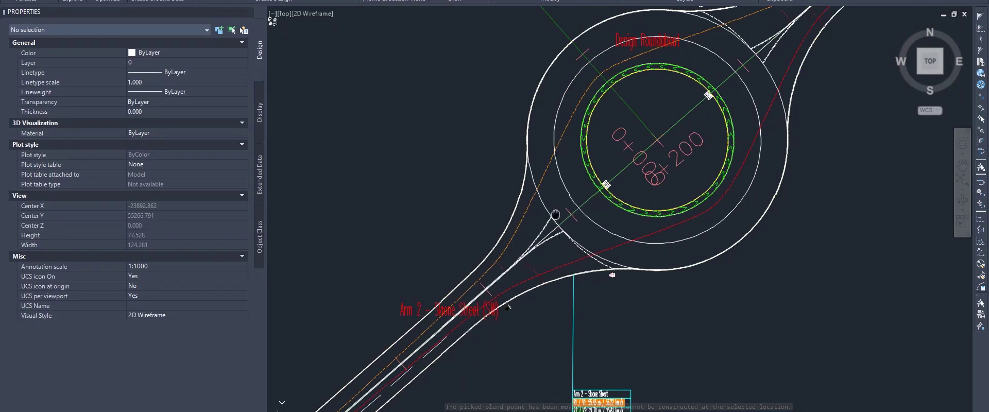
scroll(516, 225, "up", 3)
scroll(502, 302, "down", 4)
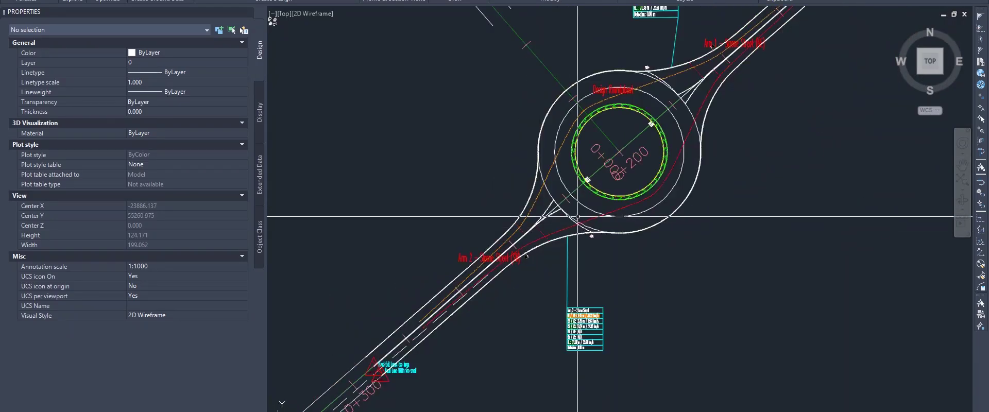
scroll(643, 41, "up", 5)
scroll(561, 144, "down", 2)
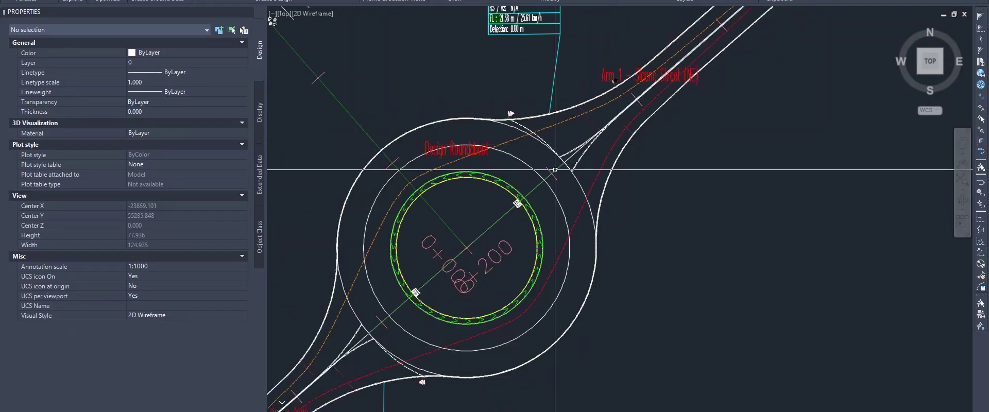
middle_click_drag(499, 307, 578, 210)
scroll(521, 267, "up", 2)
scroll(523, 254, "down", 3)
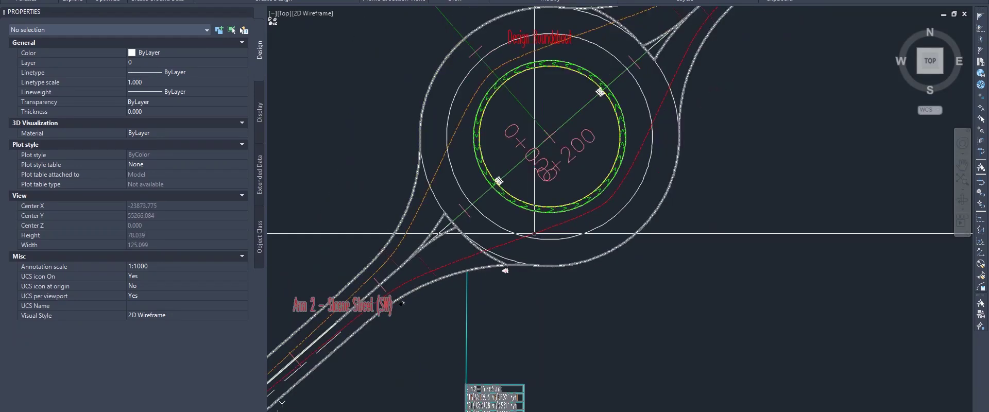
middle_click_drag(521, 268, 525, 254)
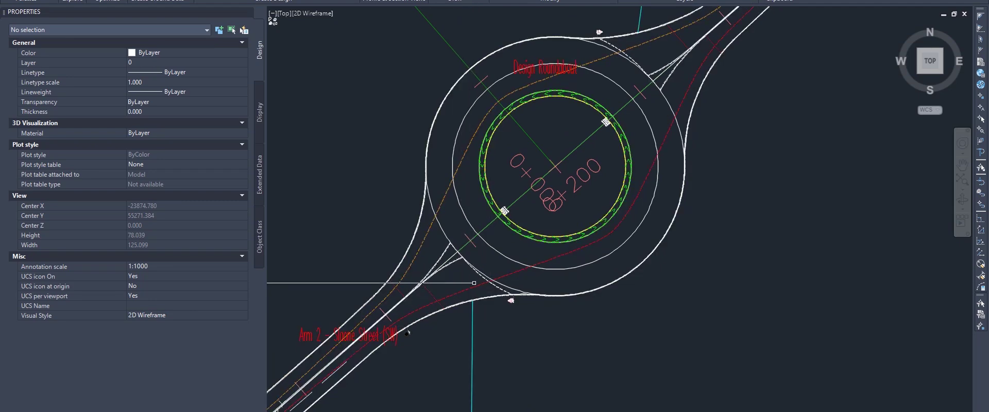
scroll(500, 260, "up", 3)
scroll(502, 258, "down", 5)
scroll(498, 250, "up", 3)
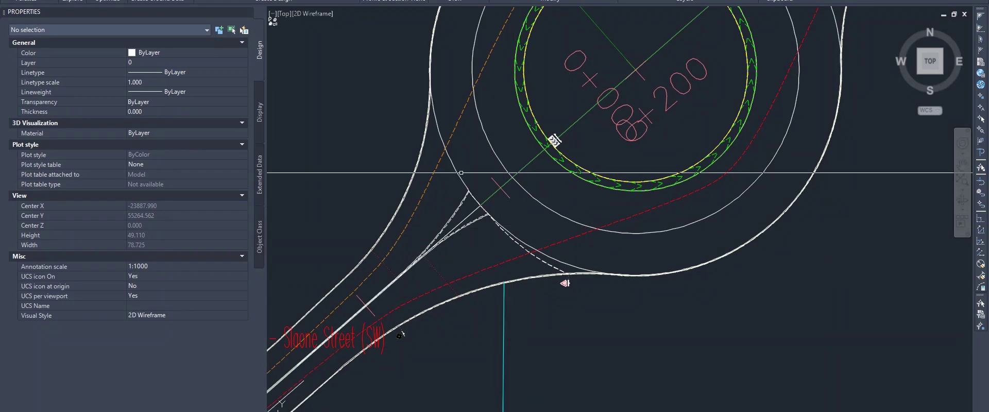
scroll(450, 155, "down", 6)
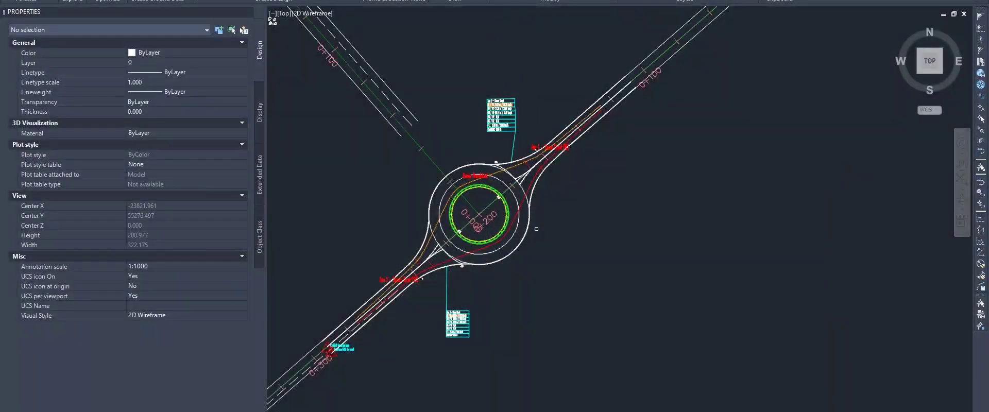
scroll(474, 154, "up", 5)
scroll(466, 171, "down", 3)
mouse_move(466, 171)
middle_mouse_down()
mouse_move(572, 145)
mouse_move(628, 145)
middle_mouse_up()
scroll(486, 222, "up", 4)
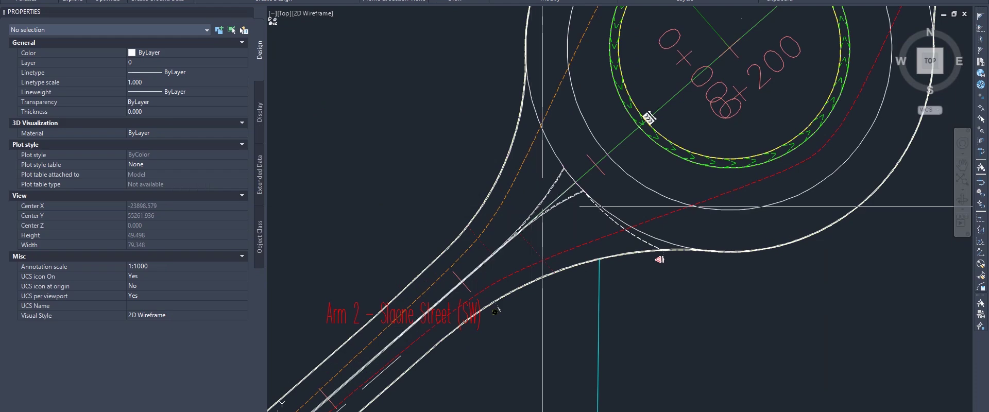
Undo the southwest arm and add it again with an approaching lane width of 3.5 and two departing lanes.
left_click(541, 210)
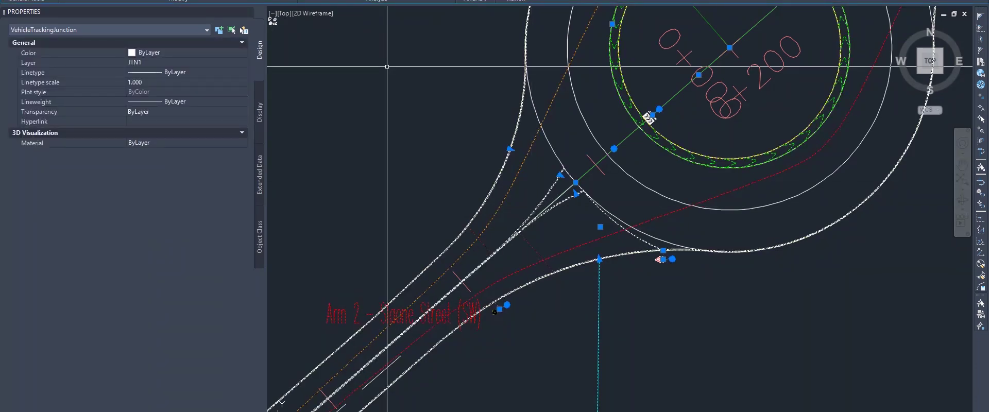
left_click(497, 220)
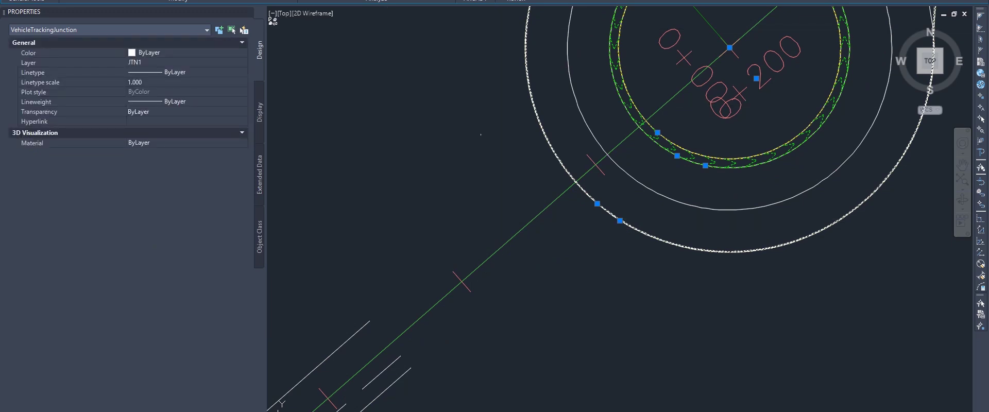
left_click(559, 199)
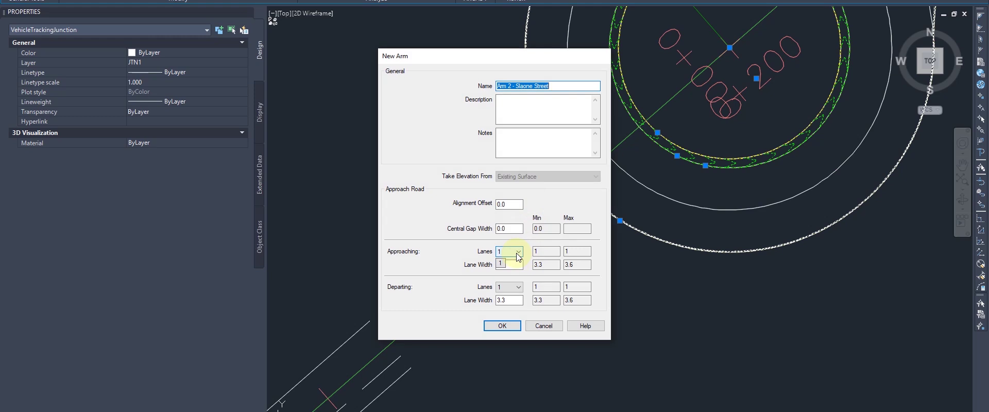
left_click(510, 265)
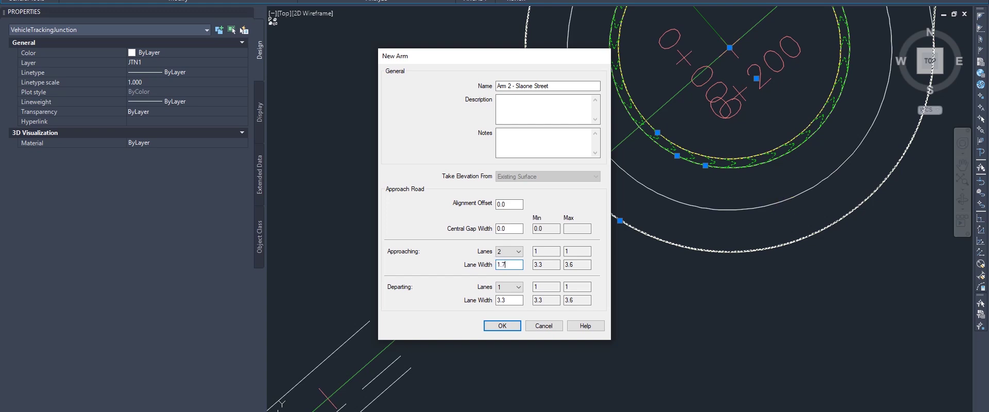
left_click(515, 300)
type("3")
left_click(512, 288)
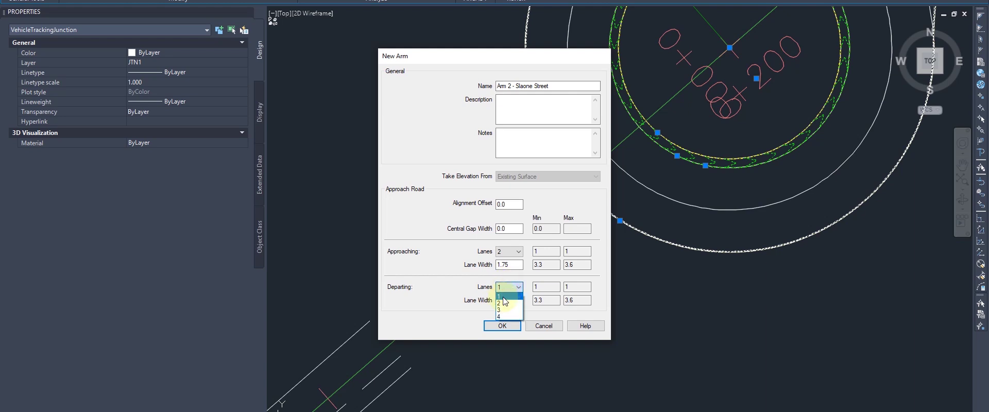
left_click(504, 301)
left_click_drag(506, 300, 471, 299)
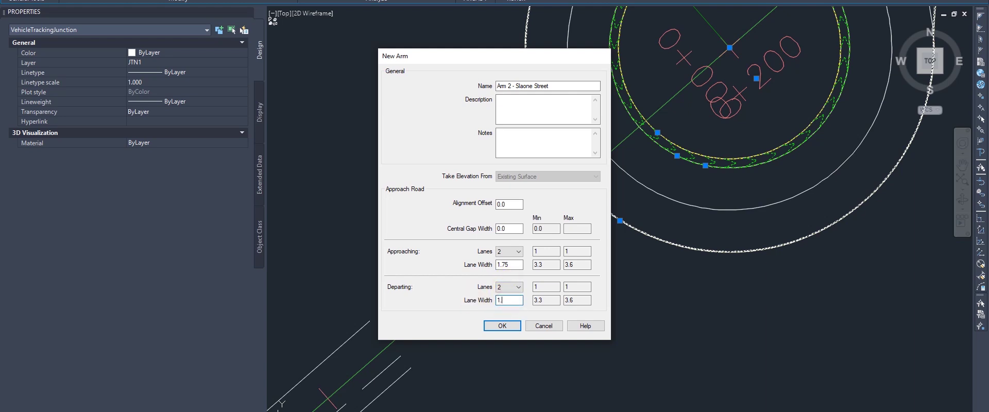
left_click(510, 257)
left_click(512, 264)
type("3.5")
key("Return")
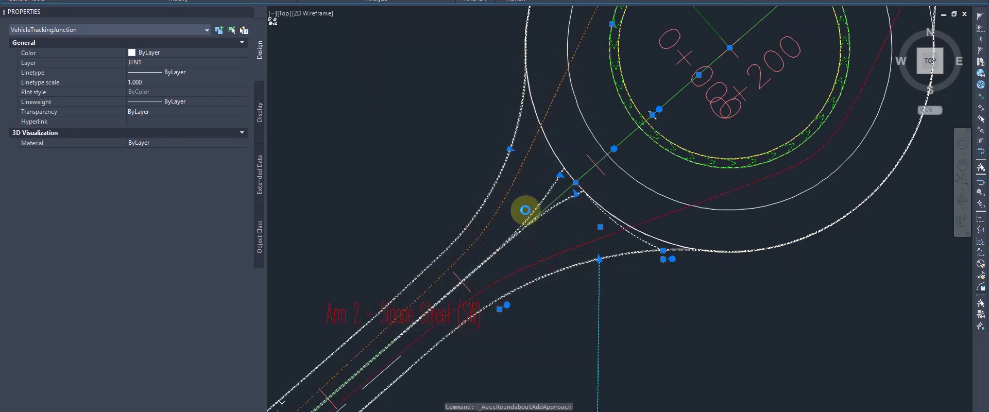
Leave the arm command and undo the re-added southwest arm.
key("Escape")
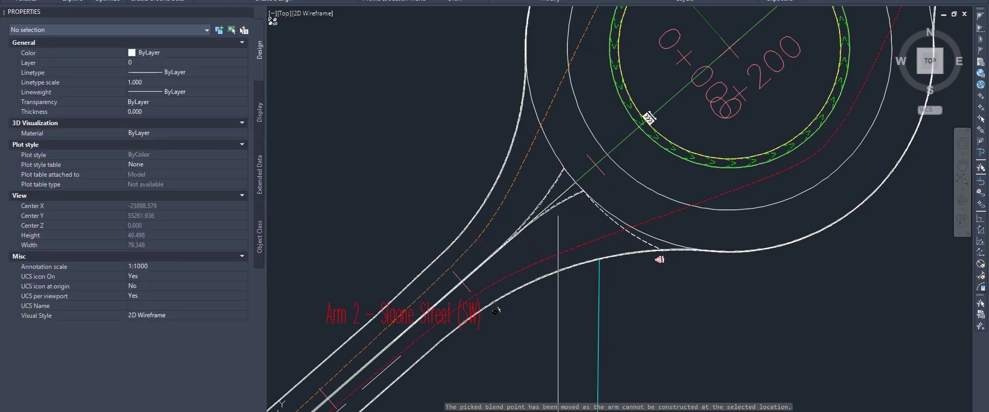
key("Escape")
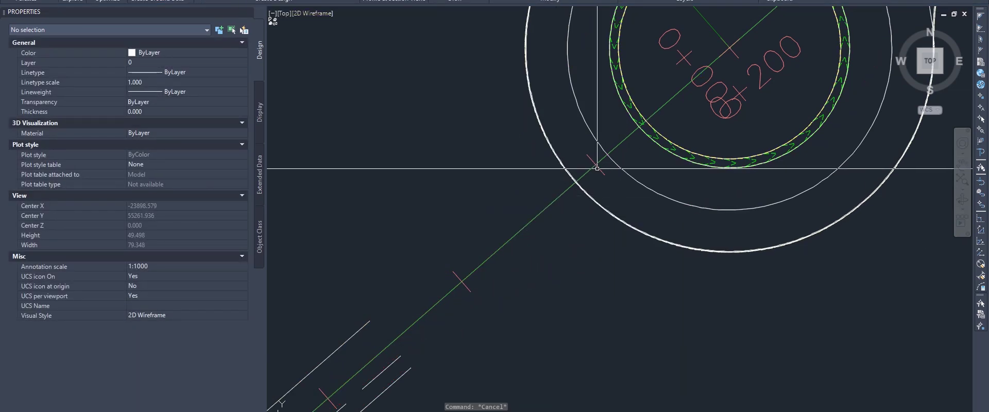
key("ctrl+z")
key("Escape")
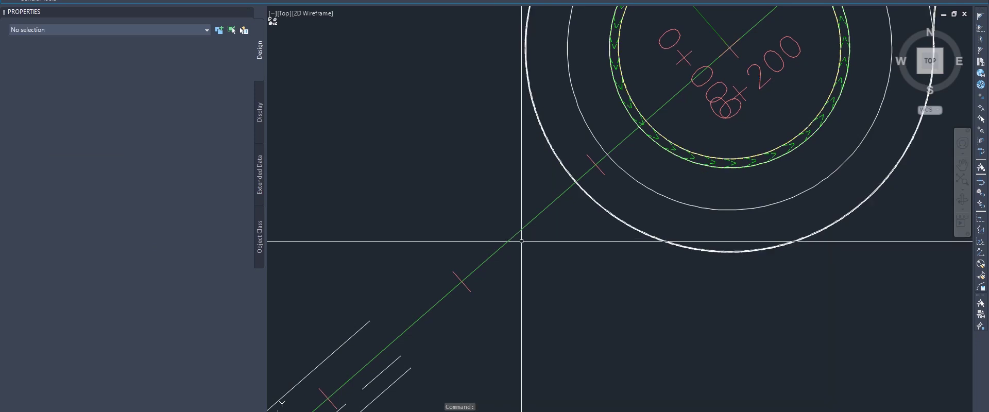
Add Arm 2 - Slaone Street to the southwest road with two approaching lanes 1.75 wide and one departing lane.
left_click(651, 124)
left_click(558, 223)
left_click(537, 218)
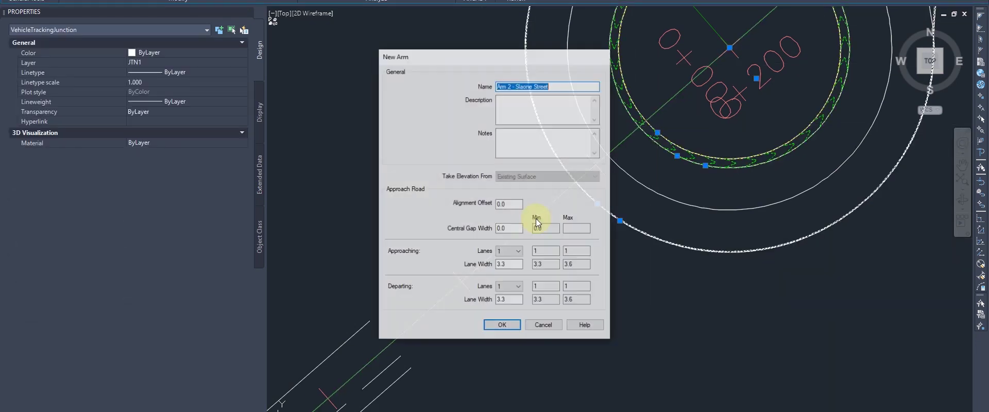
left_click(513, 251)
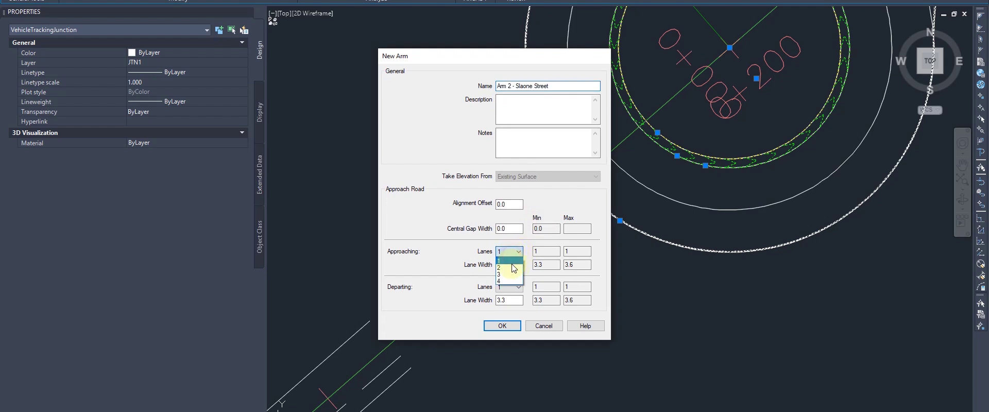
key("Escape")
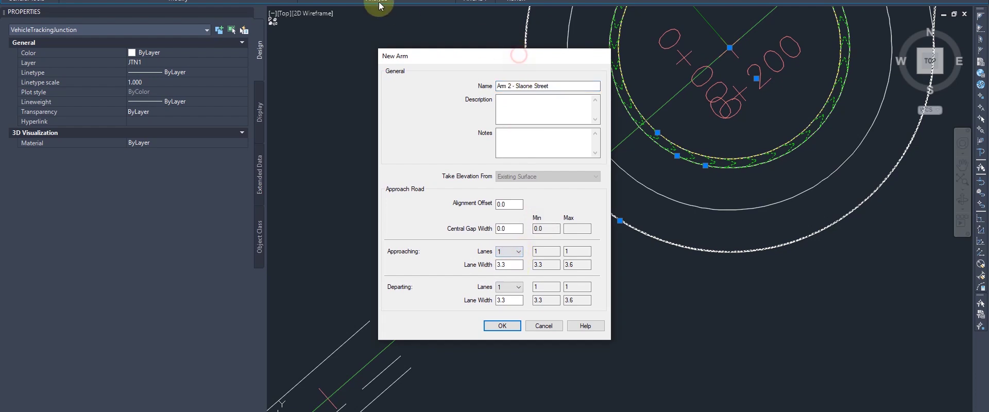
left_click_drag(497, 56, 373, 0)
left_click(387, 187)
left_click(384, 201)
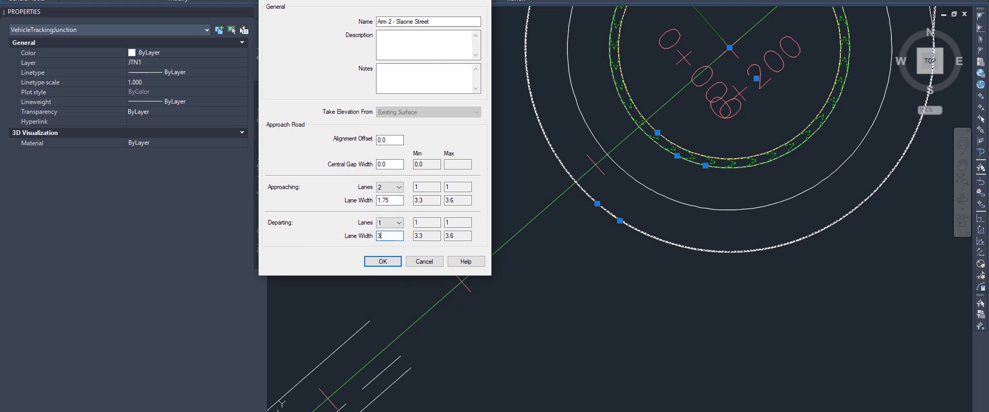
left_click(384, 261)
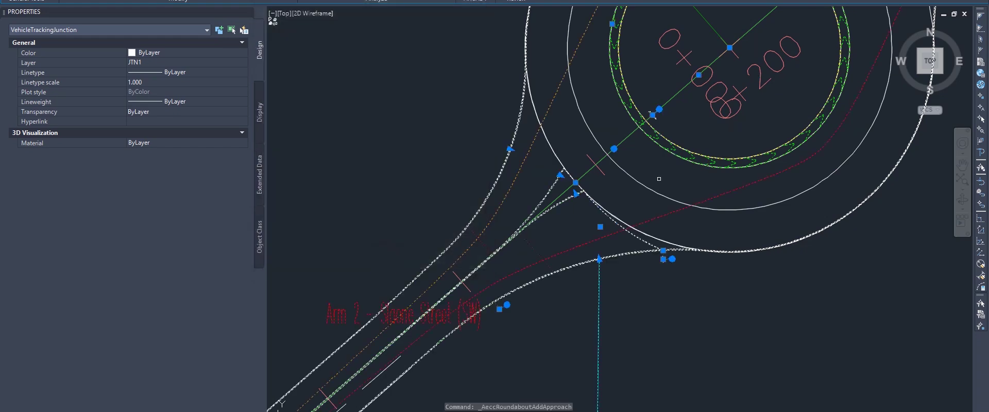
scroll(603, 204, "down", 4)
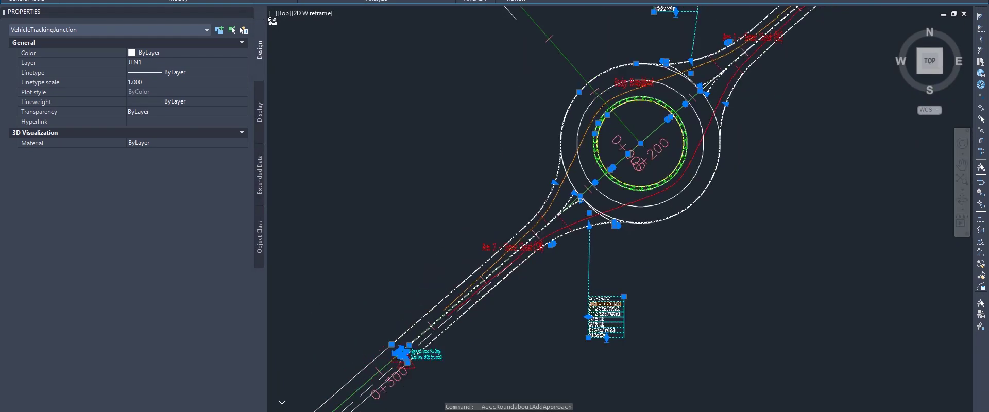
scroll(515, 281, "up", 4)
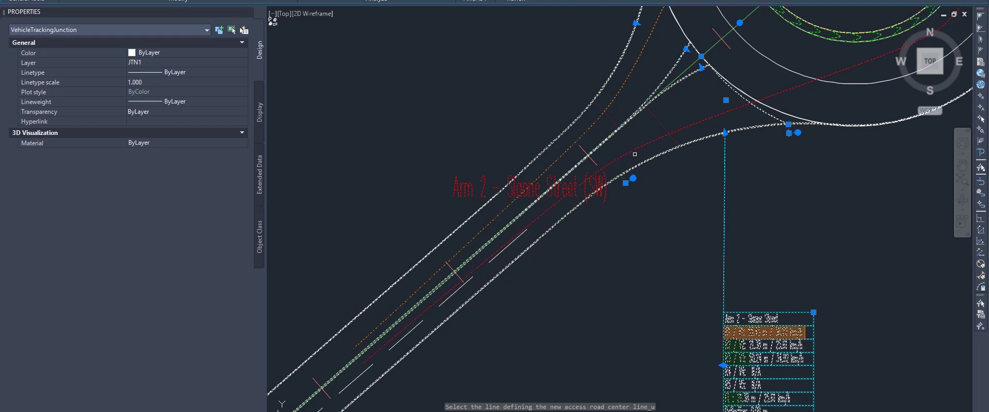
key("Escape")
Compare the radius and speed check tables of the southwest and northeast arms.
scroll(778, 360, "up", 4)
key("Escape")
scroll(666, 264, "down", 10)
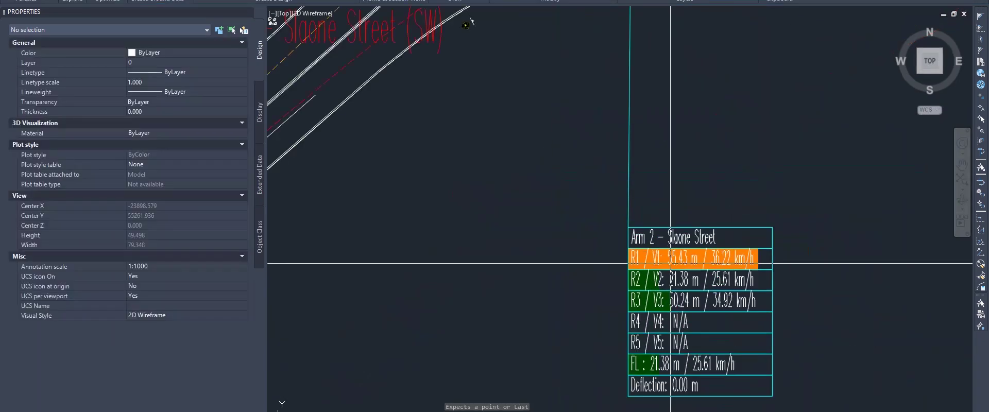
scroll(691, 109, "up", 8)
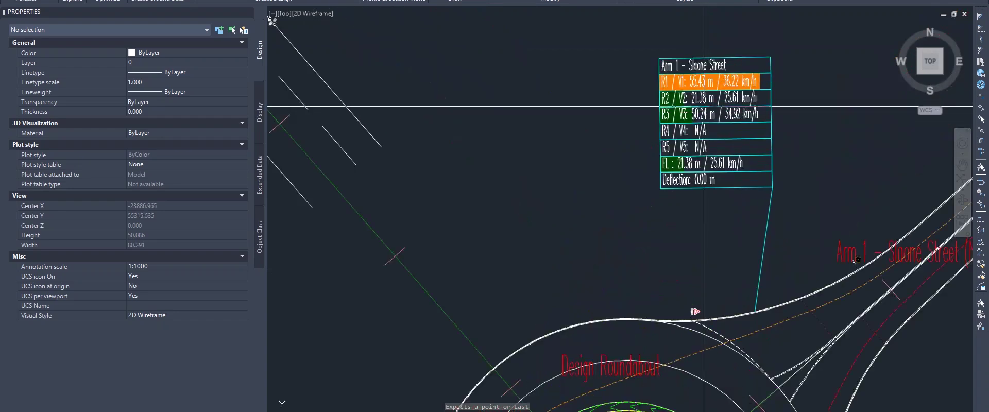
Leave the arm command and remove the southwest arm from the roundabout.
key("Escape")
scroll(691, 88, "down", 6)
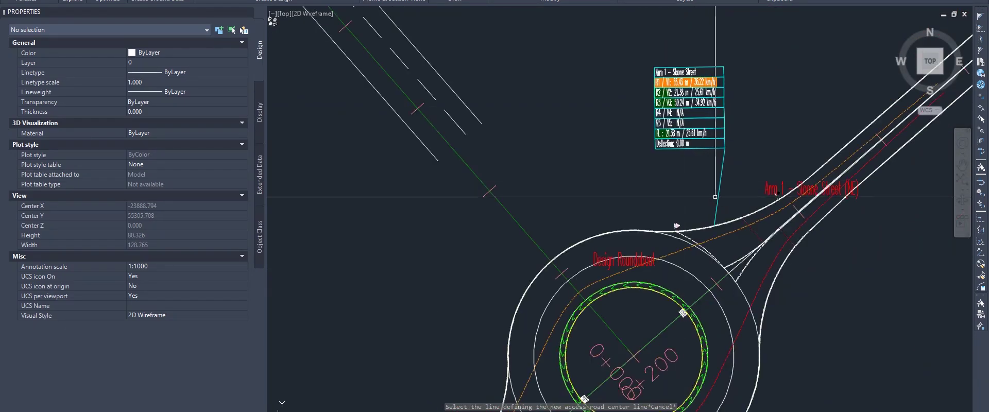
scroll(751, 239, "down", 5)
middle_click_drag(693, 265, 733, 173)
scroll(650, 269, "up", 5)
key("Escape")
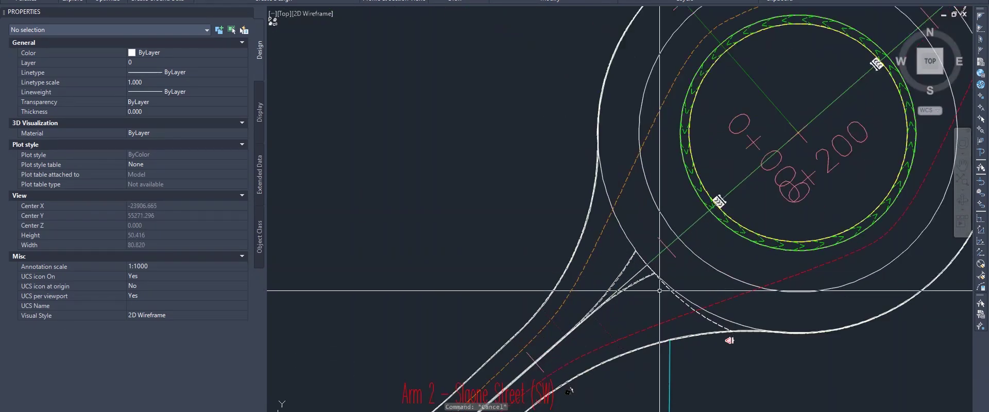
left_click(570, 391)
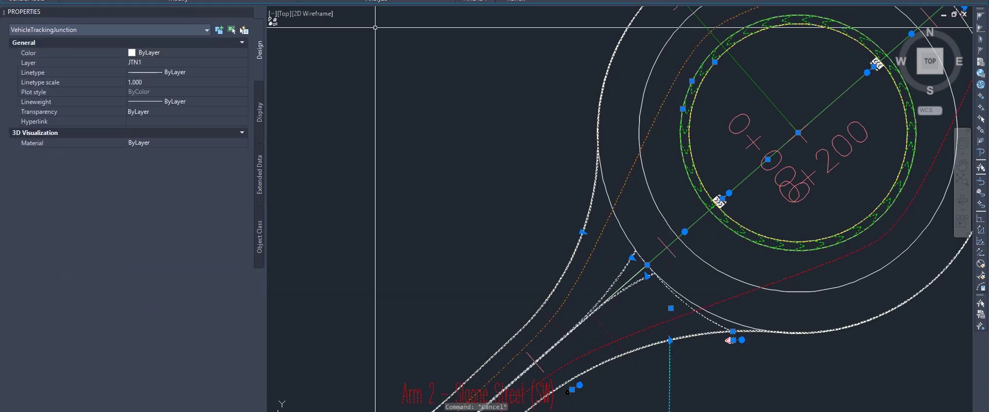
left_click(539, 305)
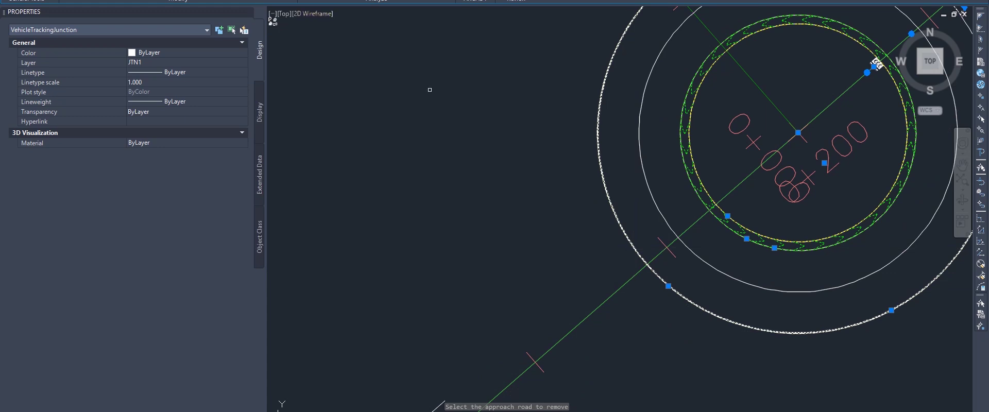
Add Arm 2 - Slaone Street to the southwest road with one approaching lane 3.5 wide and two departing lanes 1.75 wide.
left_click(617, 295)
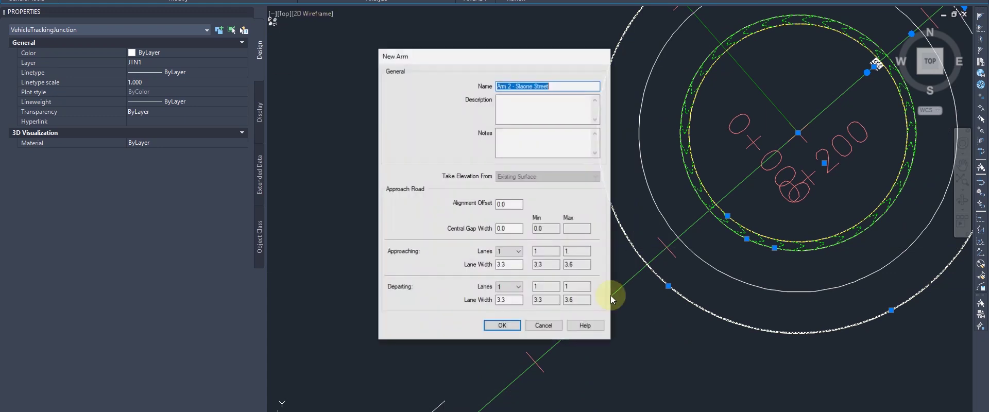
left_click(518, 287)
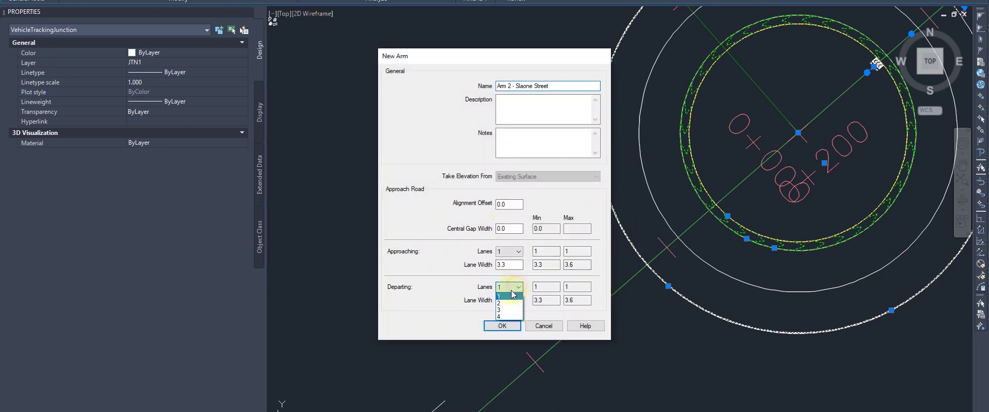
left_click(508, 303)
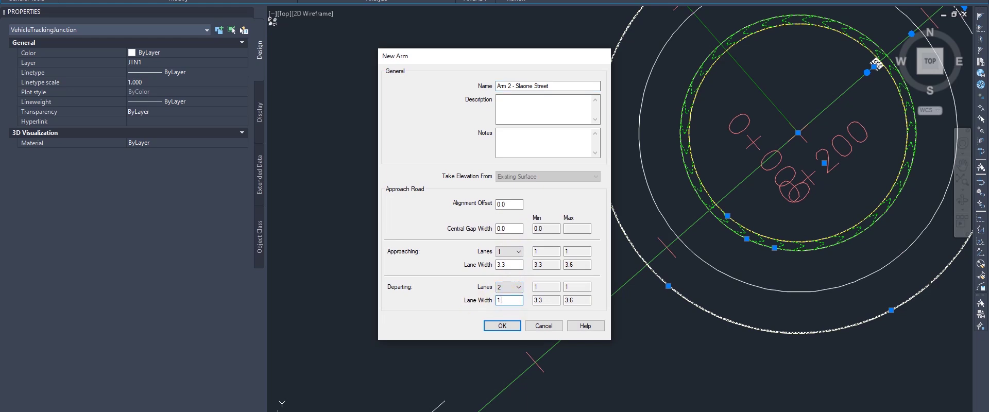
left_click(513, 256)
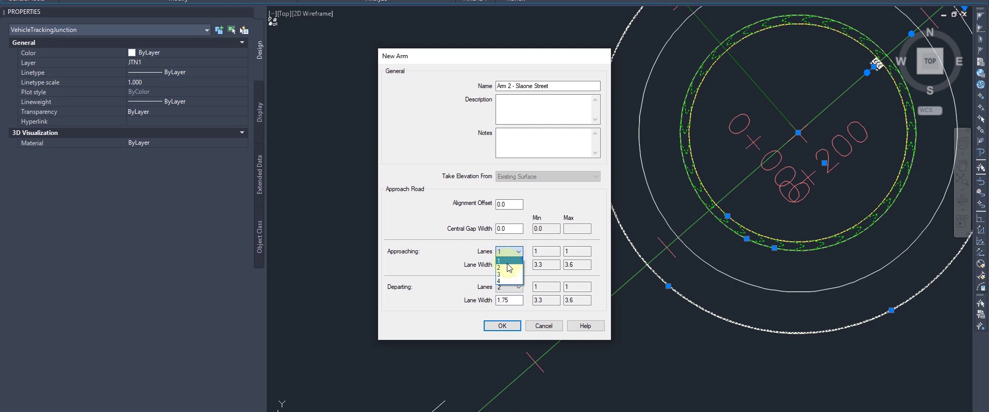
left_click(508, 262)
left_click_drag(506, 266, 421, 265)
type("3.5")
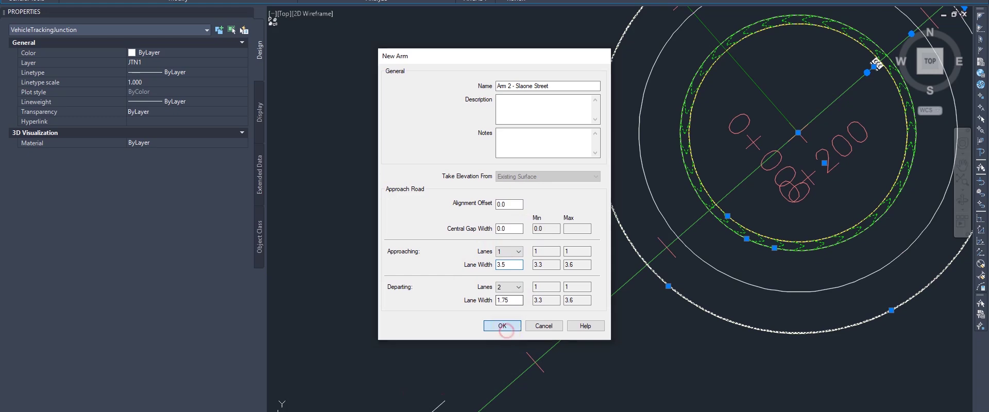
left_click(504, 328)
Examine the lane layout and markings of the southwest arm where it meets the roundabout and the existing road.
scroll(591, 264, "down", 6)
middle_click_drag(632, 218, 620, 233)
scroll(620, 233, "up", 4)
middle_click_drag(576, 280, 634, 172)
key("Escape")
scroll(548, 300, "up", 4)
scroll(546, 302, "down", 4)
middle_click_drag(546, 303, 637, 116)
scroll(547, 258, "down", 4)
middle_click_drag(597, 168, 554, 253)
key("Escape")
scroll(554, 193, "up", 4)
middle_click_drag(556, 175, 643, 168)
scroll(575, 228, "down", 4)
scroll(574, 313, "up", 4)
scroll(554, 237, "down", 4)
scroll(638, 171, "up", 6)
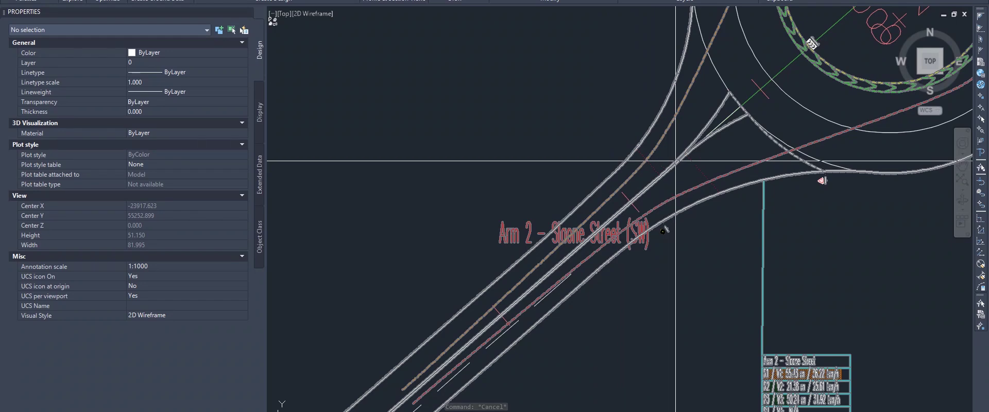
Examine the radius and speed check table of the southwest arm and its connection to the roundabout.
scroll(675, 162, "down", 2)
middle_click_drag(687, 162, 651, 154)
scroll(722, 298, "up", 3)
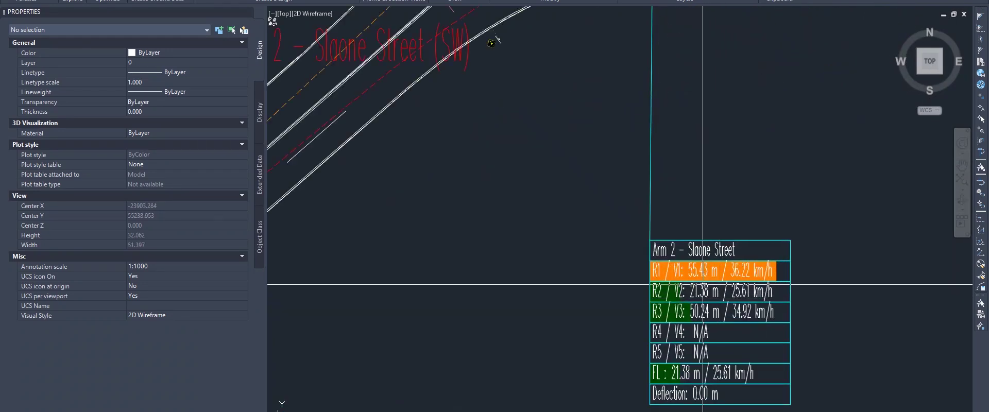
scroll(698, 281, "up", 1)
scroll(697, 281, "down", 4)
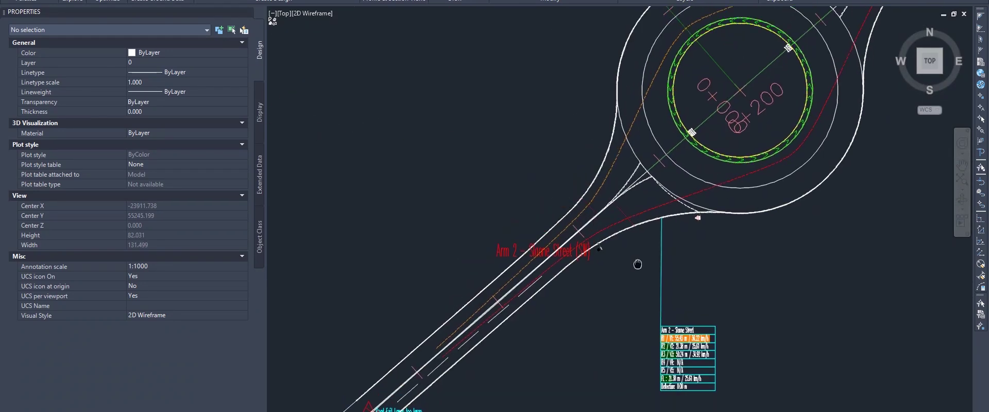
left_click(655, 216)
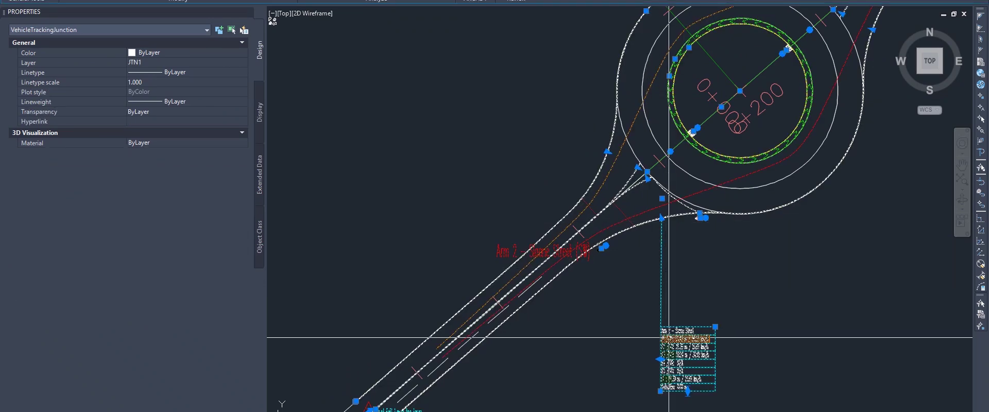
scroll(670, 221, "up", 3)
key("Escape")
scroll(705, 235, "down", 3)
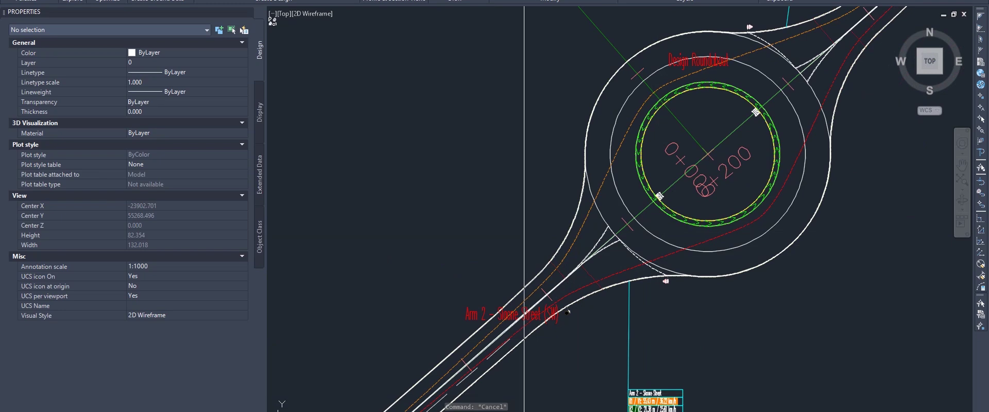
Inspect the northwest road and the properties of its centerline alignment.
left_click(523, 411)
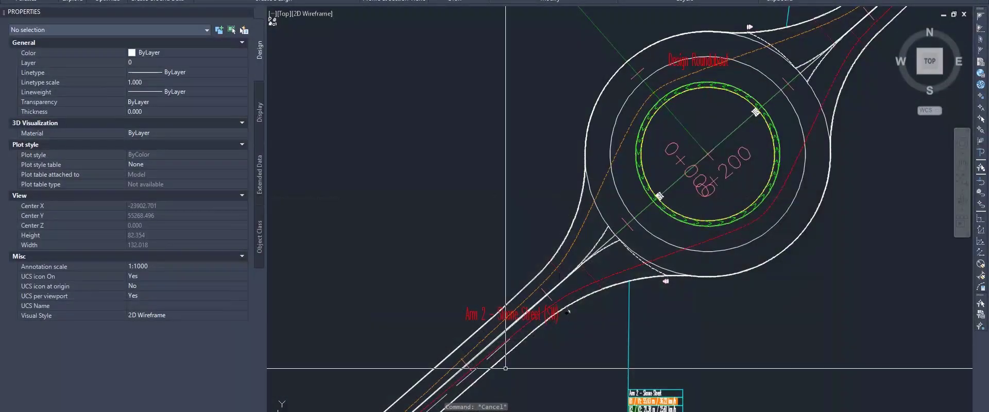
scroll(567, 232, "down", 3)
scroll(500, 206, "up", 3)
scroll(545, 232, "up", 2)
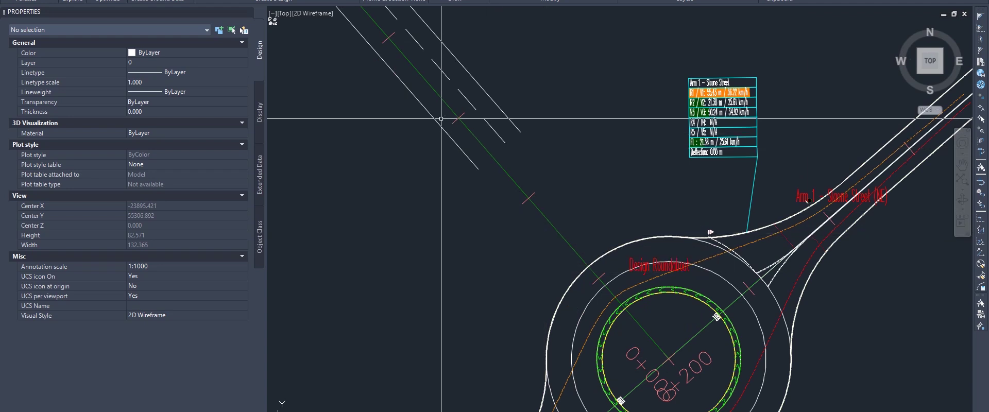
middle_click_drag(441, 118, 528, 221)
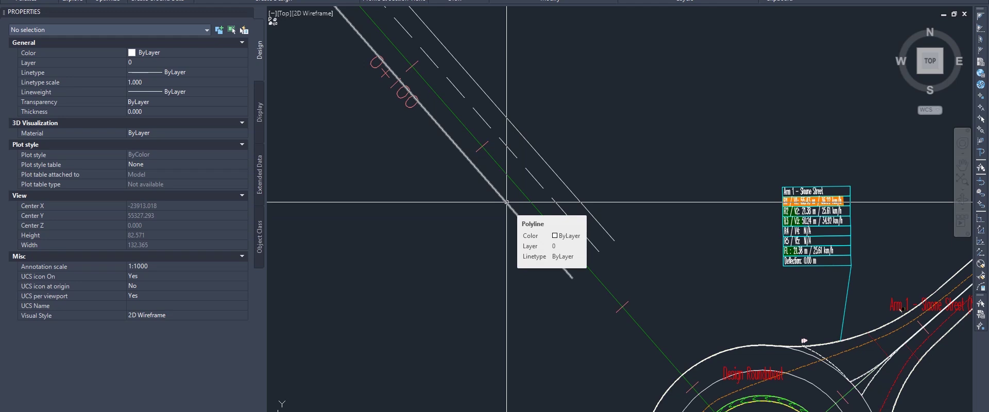
left_click(508, 177)
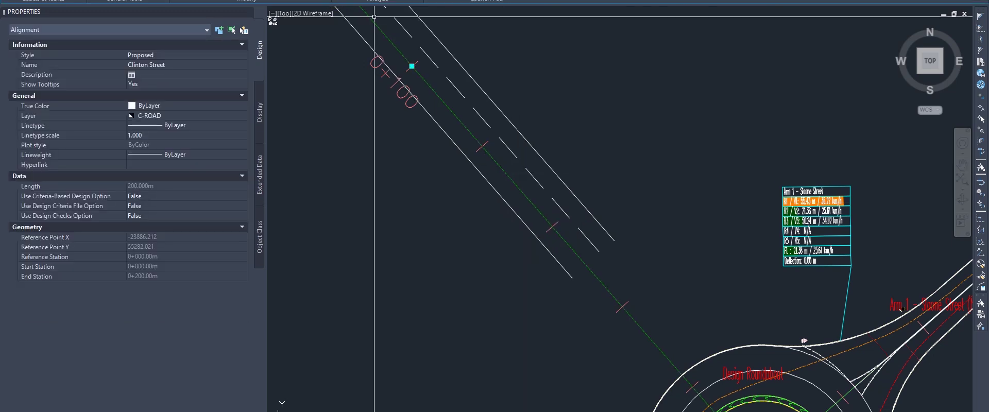
key("Escape")
Add Arm 1 - Clinton Street to the northwest road with one approaching lane and two departing lanes, all 3.5 wide.
scroll(581, 135, "down", 3)
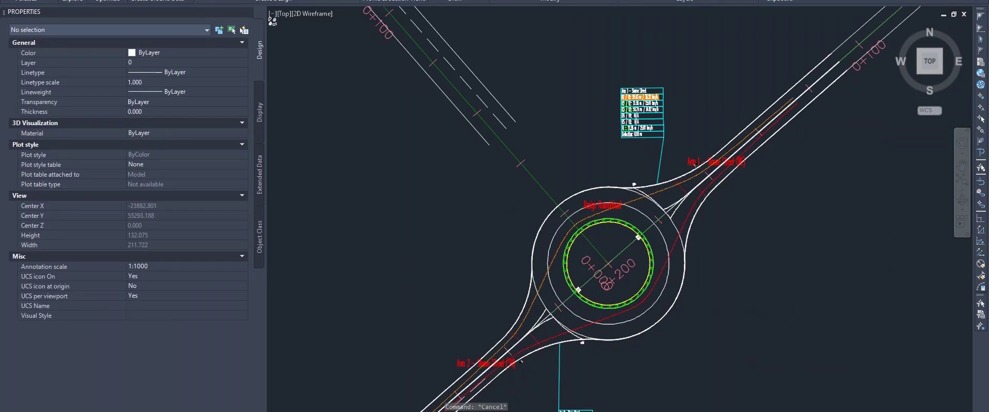
scroll(574, 222, "up", 4)
left_click(459, 224)
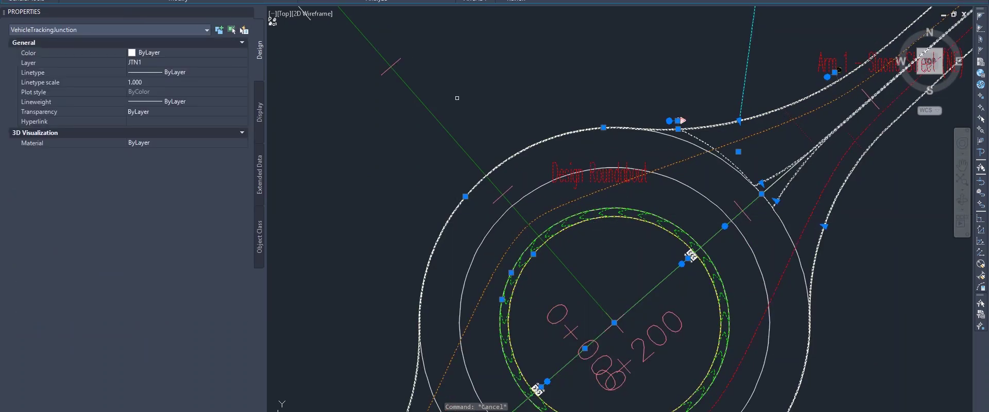
scroll(473, 158, "down", 2)
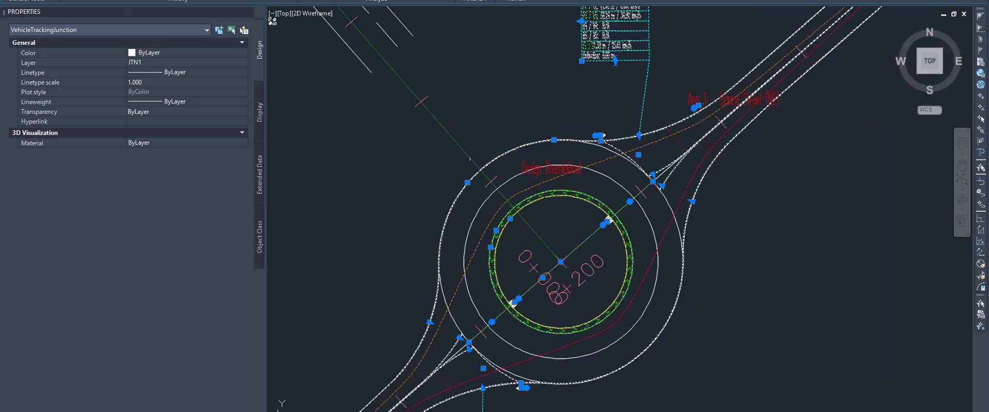
left_click(469, 156)
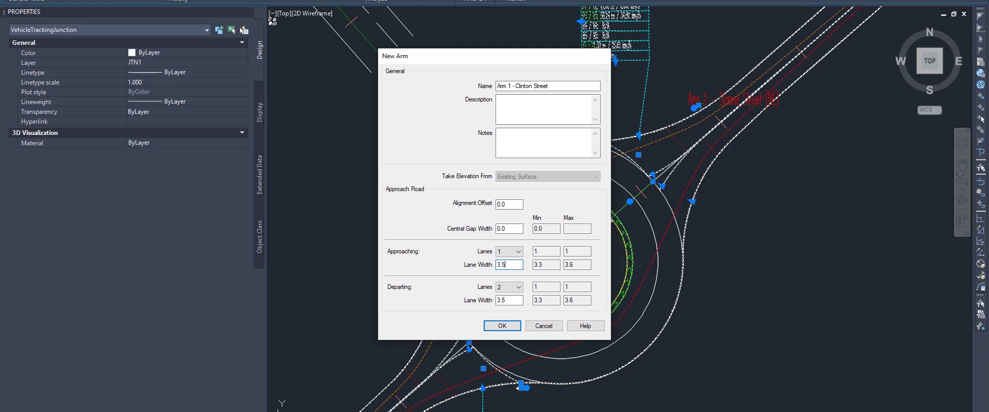
left_click(517, 326)
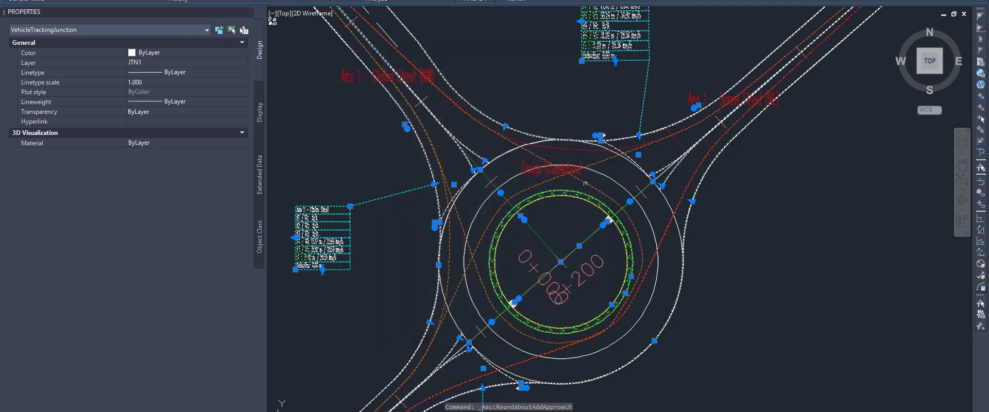
Examine the new northwest arm and the warning at its outer end.
scroll(546, 188, "down", 2)
mouse_move(460, 114)
middle_mouse_down()
mouse_move(486, 167)
mouse_move(479, 196)
middle_mouse_up()
scroll(487, 167, "up", 4)
scroll(486, 167, "down", 4)
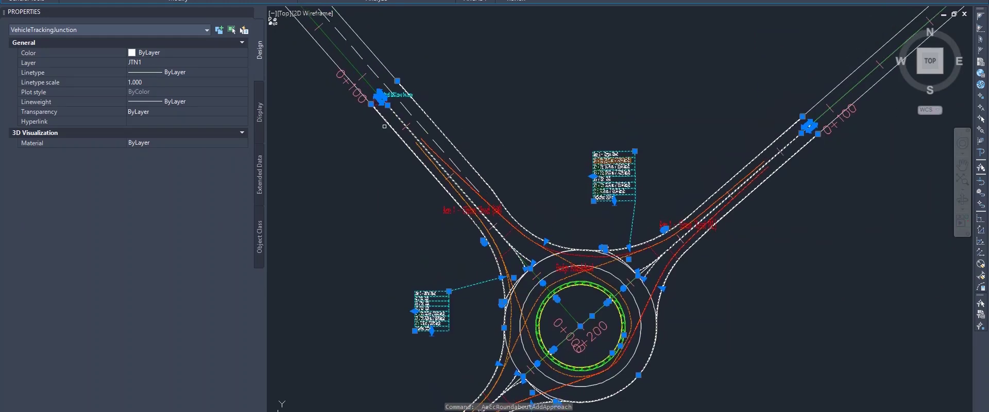
scroll(384, 126, "up", 5)
key("Escape")
scroll(431, 159, "down", 6)
middle_click_drag(474, 216, 449, 202)
scroll(412, 124, "up", 4)
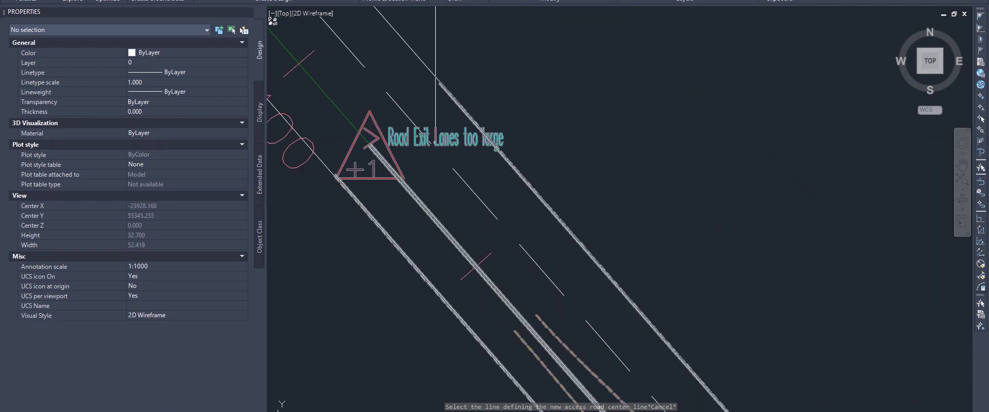
Try to widen the departing side of the northwest arm by moving its road edge outward.
left_click(426, 143)
scroll(426, 147, "down", 5)
scroll(426, 149, "up", 5)
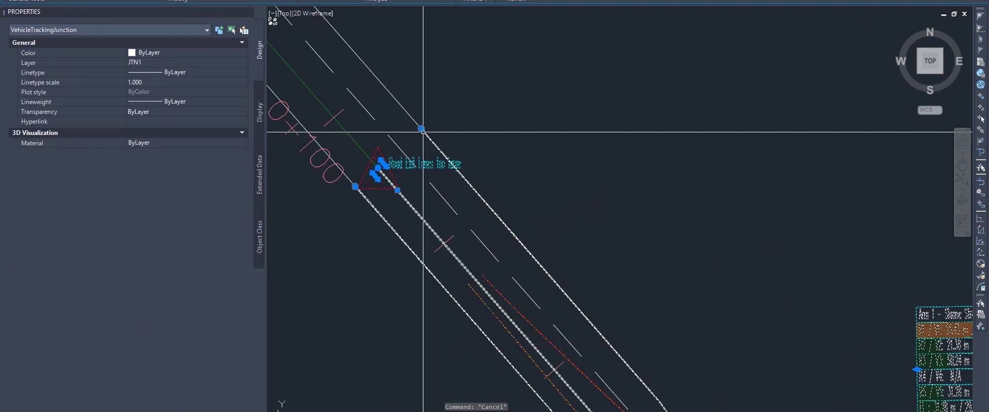
left_click(526, 253)
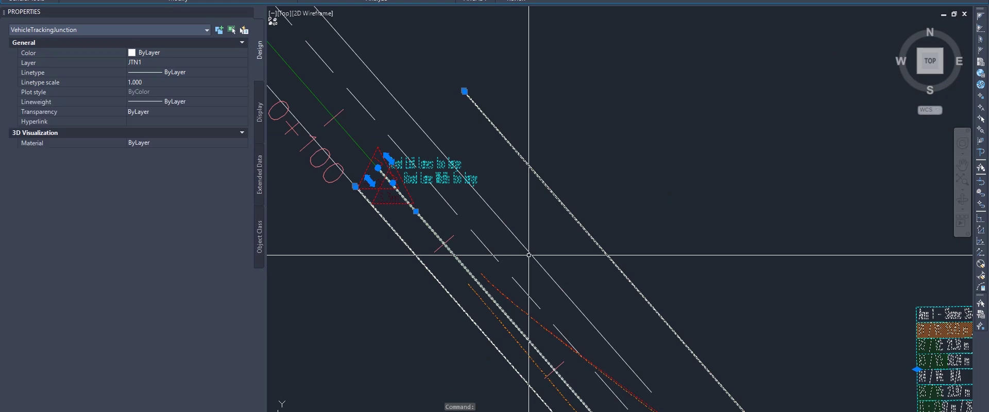
scroll(500, 190, "down", 4)
middle_click_drag(545, 239, 533, 201)
scroll(568, 247, "up", 2)
key("Escape")
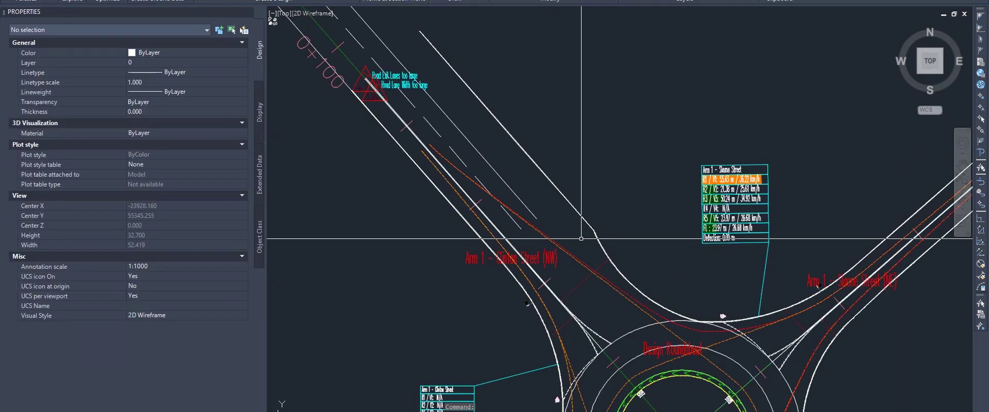
Undo the widening of the northwest arm's departing side and check the arm's edges.
left_click(587, 225)
left_click(573, 206)
left_click(548, 212)
key("Escape")
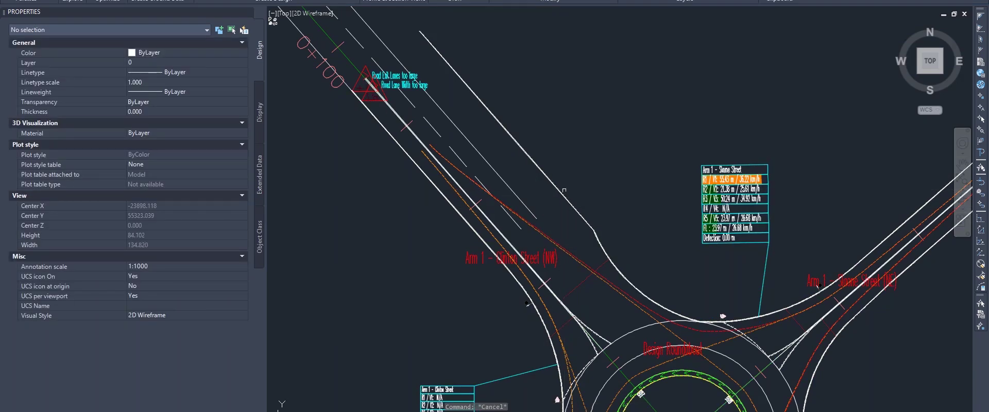
scroll(564, 188, "down", 2)
scroll(502, 190, "up", 4)
scroll(529, 213, "down", 4)
middle_click_drag(565, 292, 527, 215)
scroll(526, 215, "up", 2)
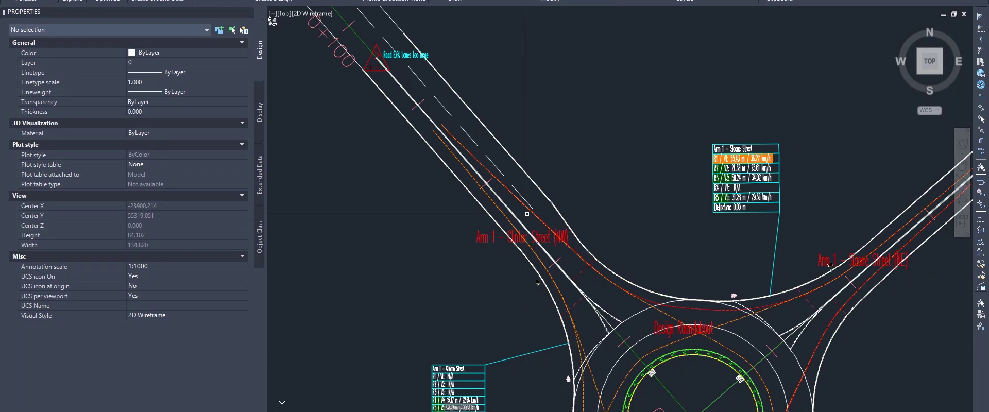
scroll(528, 213, "down", 2)
scroll(568, 268, "up", 2)
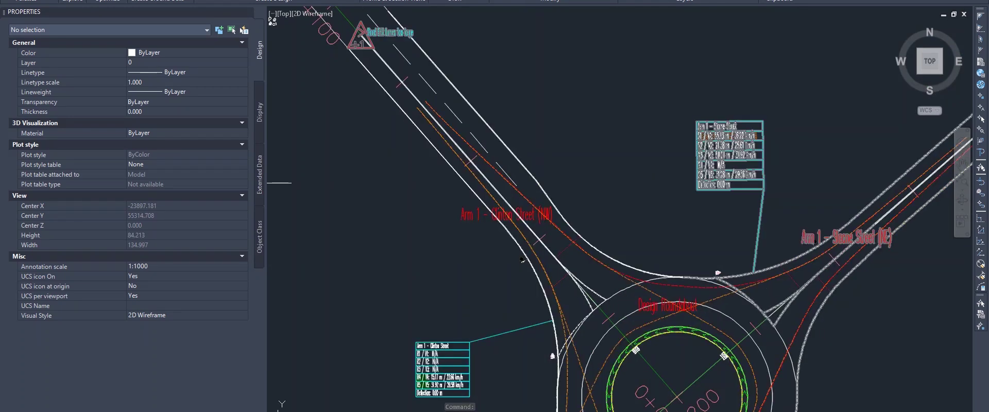
Flatten the northwest arm's exit curve by moving its start point outward along the Clinton Street road edge.
left_click(584, 240)
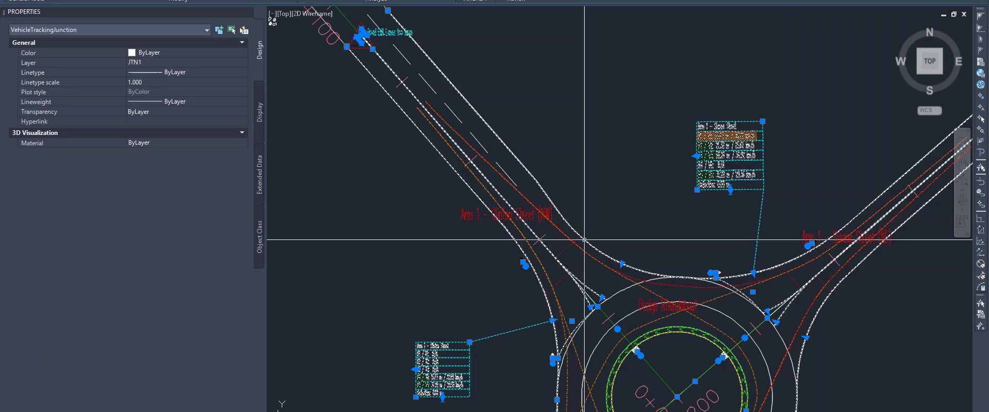
scroll(623, 263, "up", 2)
left_click(623, 263)
left_click(631, 239)
left_click(616, 288)
scroll(609, 222, "down", 2)
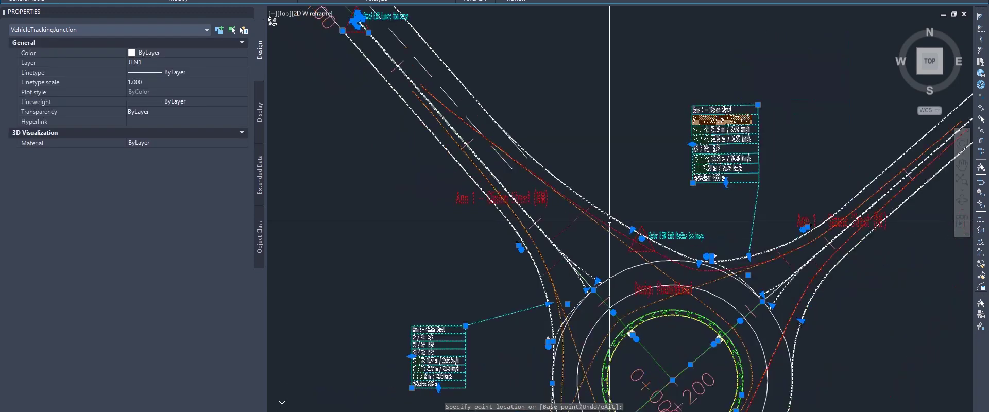
scroll(638, 234, "up", 2)
left_click(630, 227)
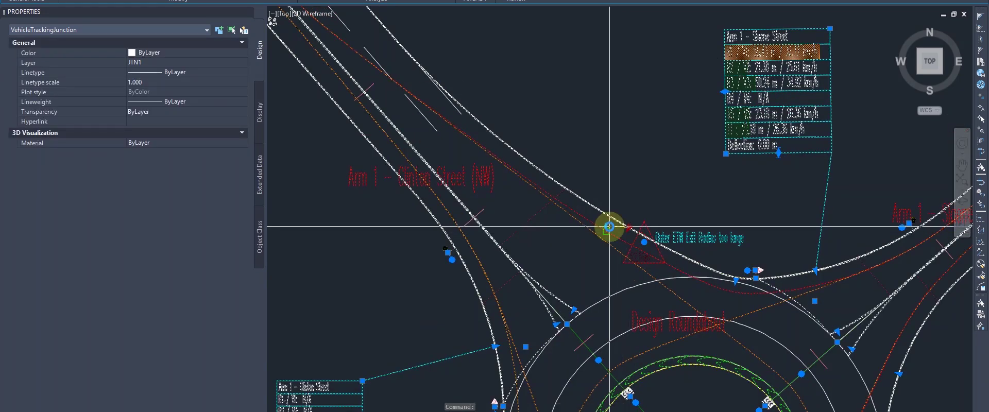
left_click(608, 227)
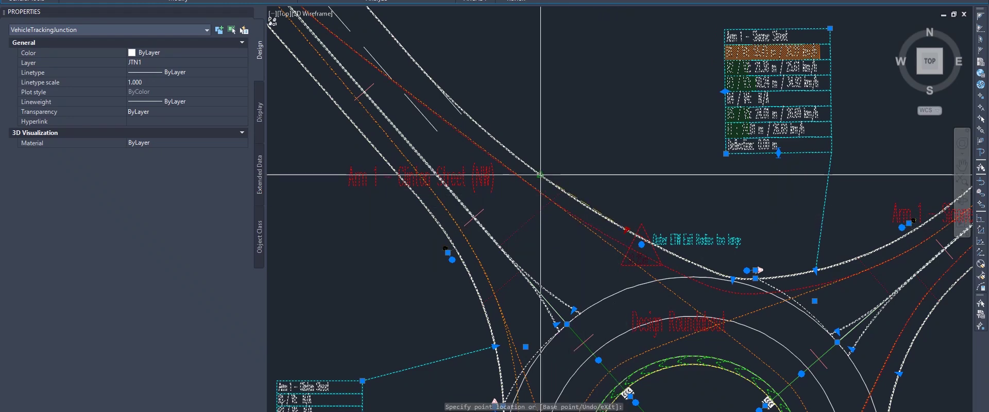
Try to widen the northwest arm's departing side again, shifting the outer road edge and the exit curve together.
scroll(464, 224, "down", 3)
scroll(504, 165, "up", 1)
scroll(463, 124, "up", 2)
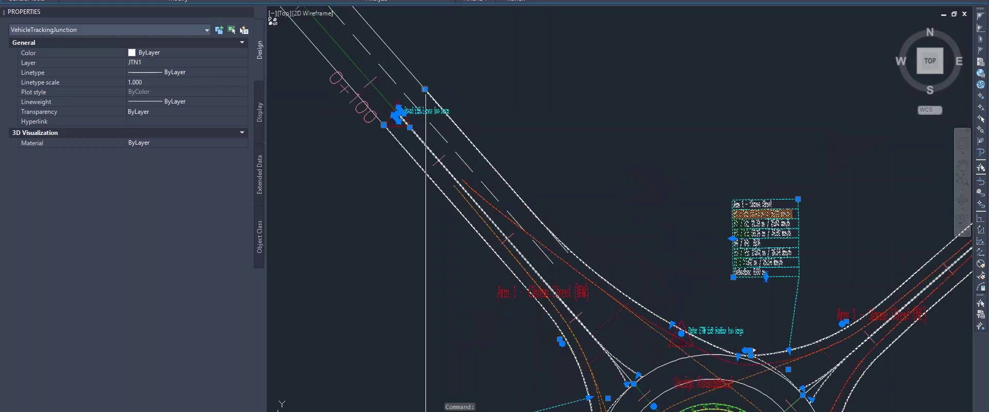
left_click(500, 173)
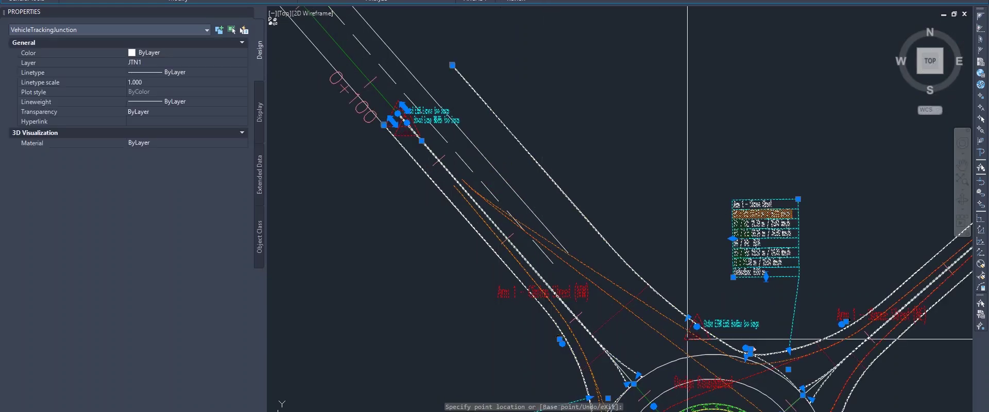
left_click(689, 318)
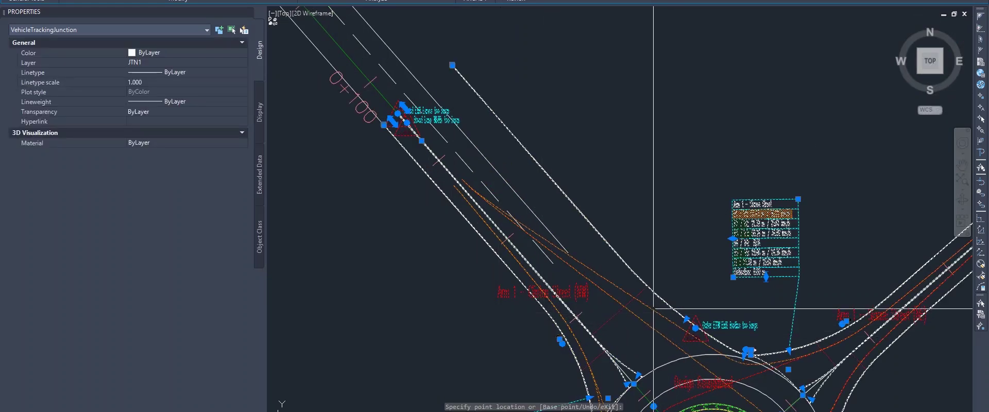
left_click(632, 272)
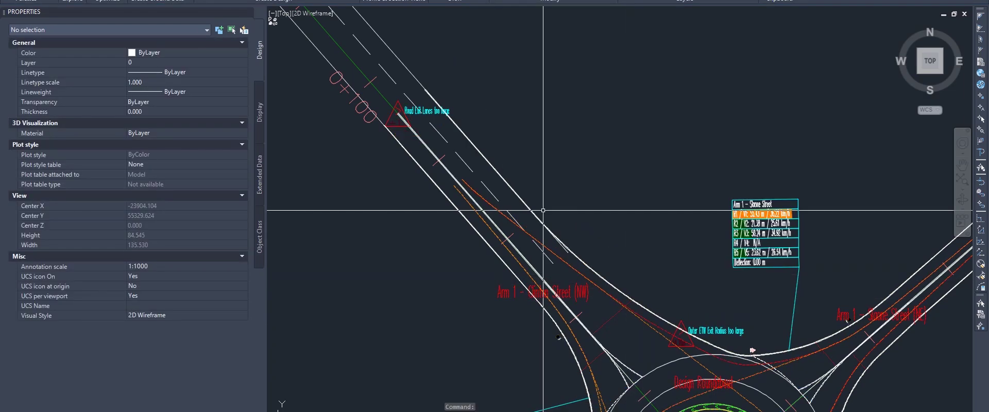
scroll(528, 62, "down", 2)
scroll(536, 219, "up", 2)
key("Escape")
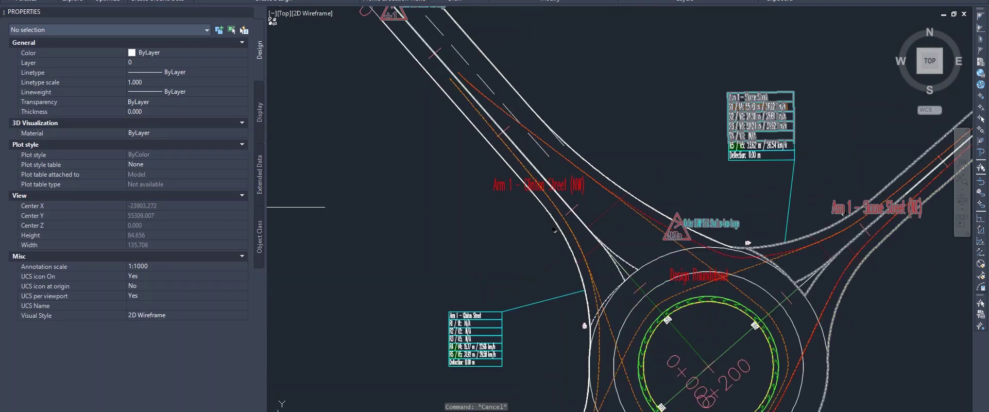
Examine the northwest arm's exit curve, its exit radius warning and the arm's connection to the roundabout.
left_click(545, 207)
scroll(545, 207, "down", 3)
scroll(578, 282, "up", 5)
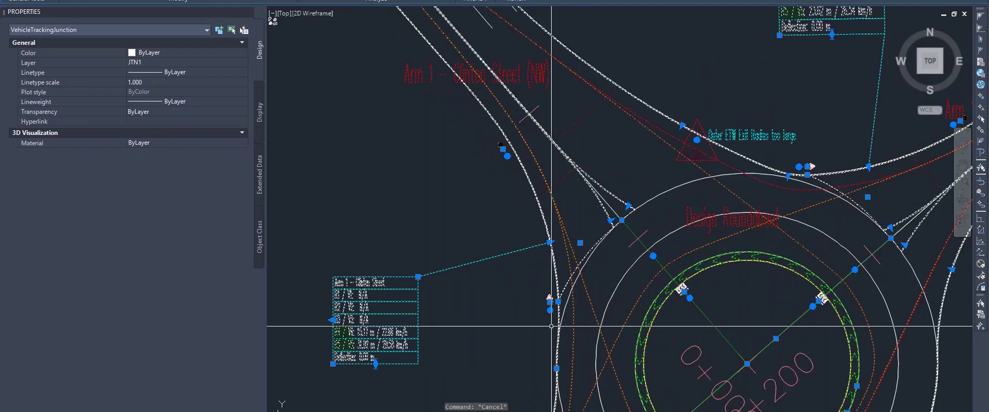
key("alt+Tab")
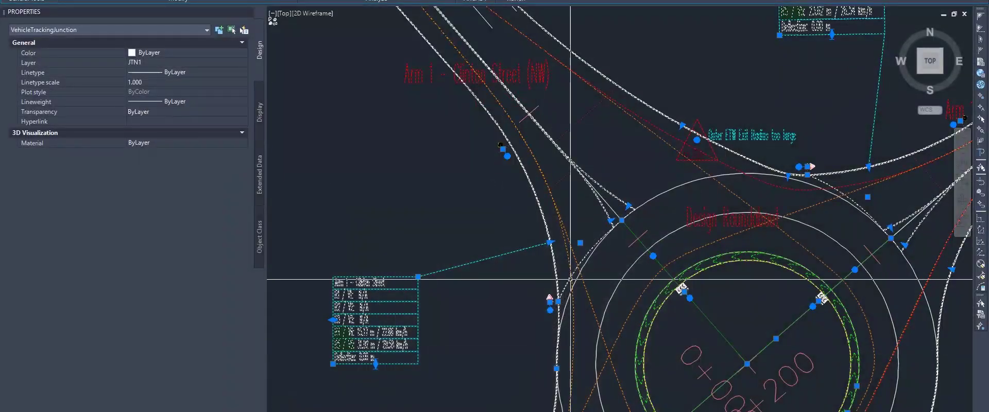
scroll(570, 280, "down", 5)
scroll(569, 264, "up", 8)
key("Escape")
scroll(621, 190, "down", 3)
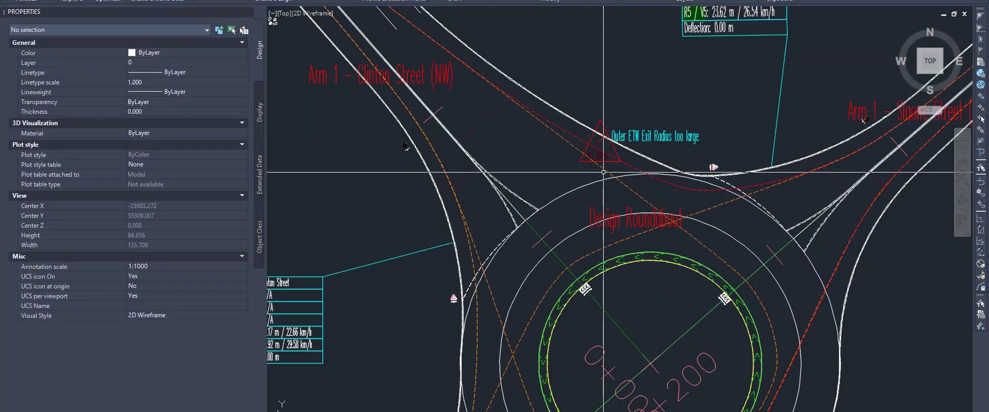
scroll(627, 180, "down", 2)
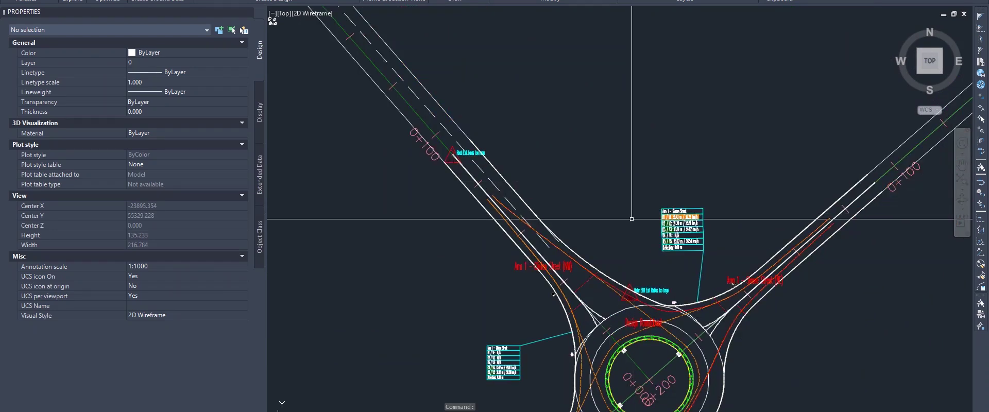
mouse_move(604, 290)
middle_mouse_down()
mouse_move(571, 247)
mouse_move(574, 231)
middle_mouse_up()
scroll(536, 204, "up", 4)
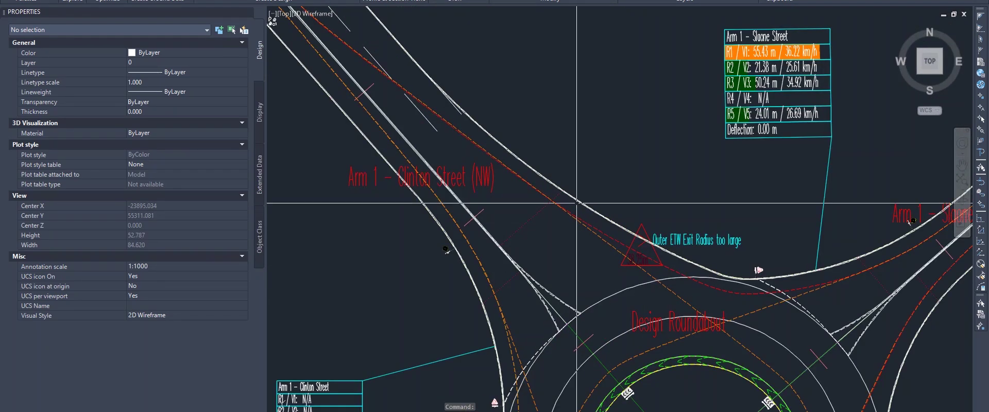
Undo the recent changes to the northwest arm's exit curve.
left_click_drag(590, 196, 576, 216)
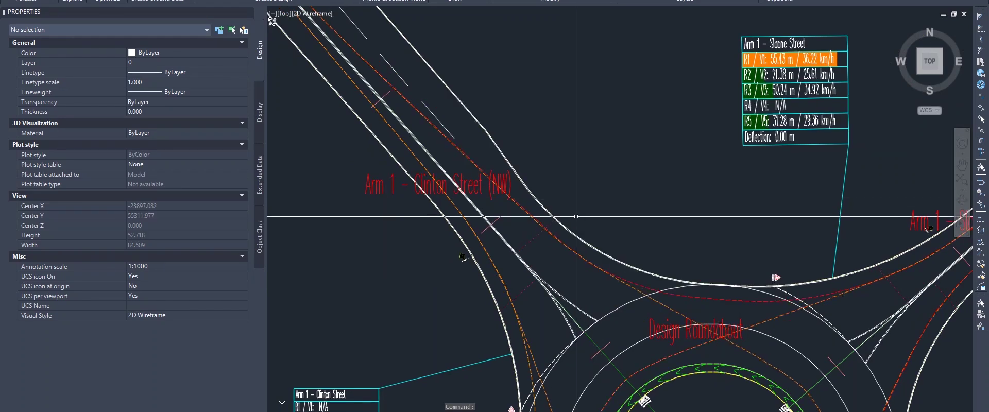
key("ctrl+z")
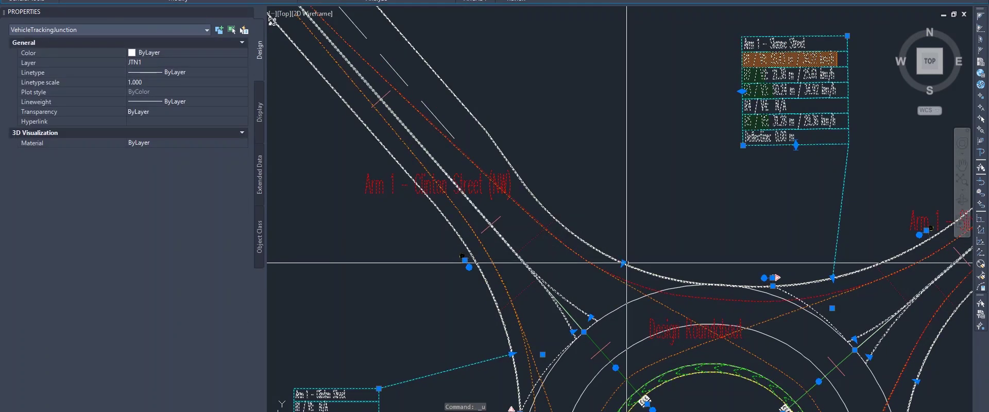
key("ctrl+z")
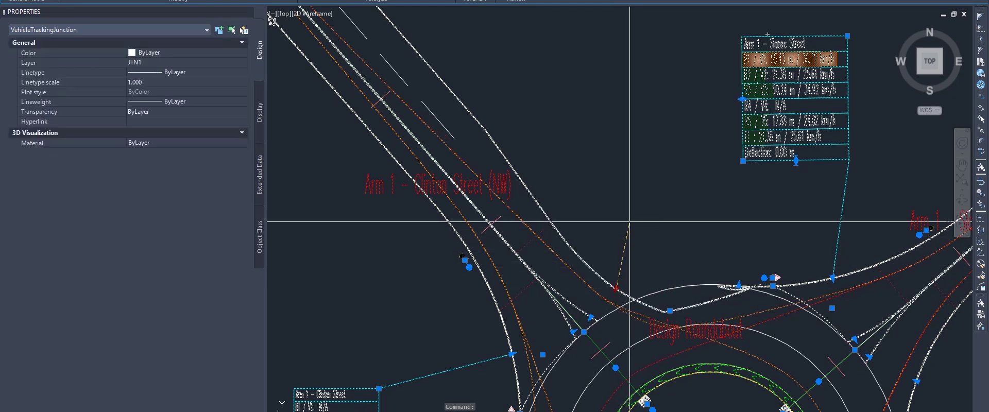
Reshape the northwest arm's exit curve by moving its curve point outward between the Sloane Street and Clinton Street arms.
left_click(630, 222)
scroll(610, 222, "down", 2)
middle_click_drag(632, 220, 585, 227)
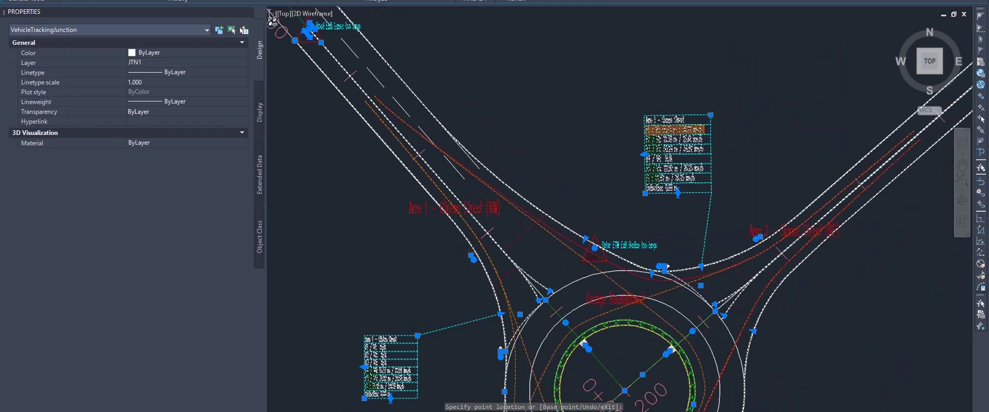
scroll(625, 262, "up", 2)
left_click(618, 260)
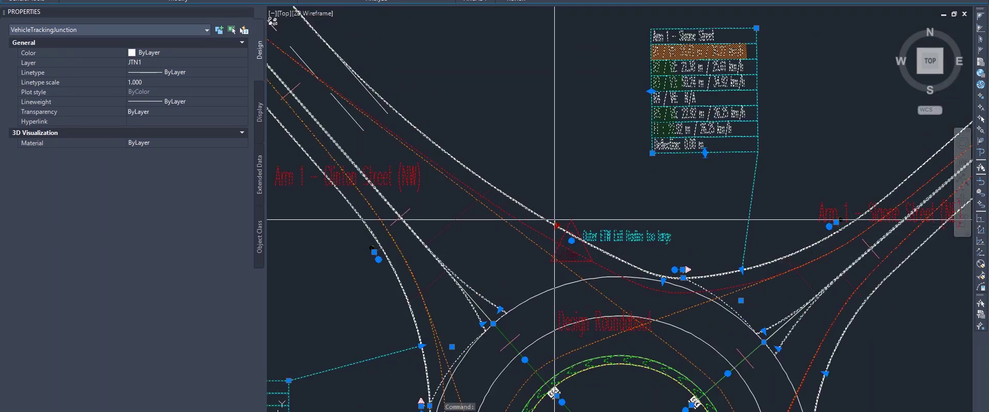
left_click(570, 240)
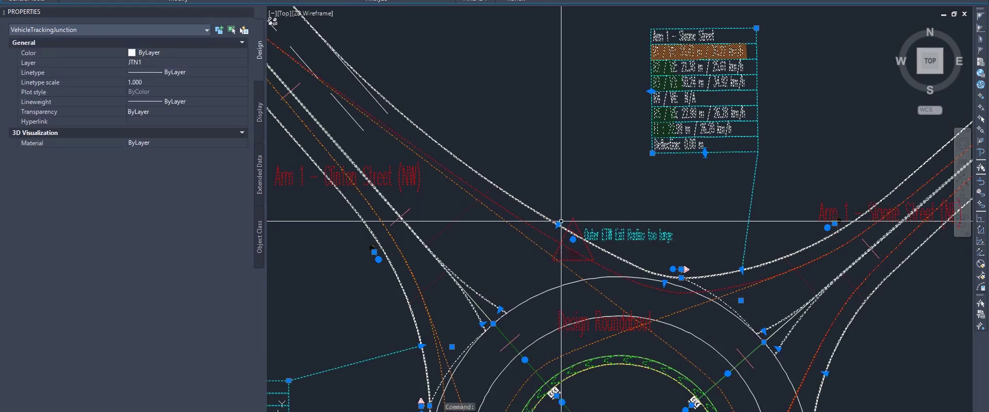
Fine-tune the northwest arm's exit curve by slightly shifting its curve point beside the exit radius warning.
scroll(561, 221, "up", 4)
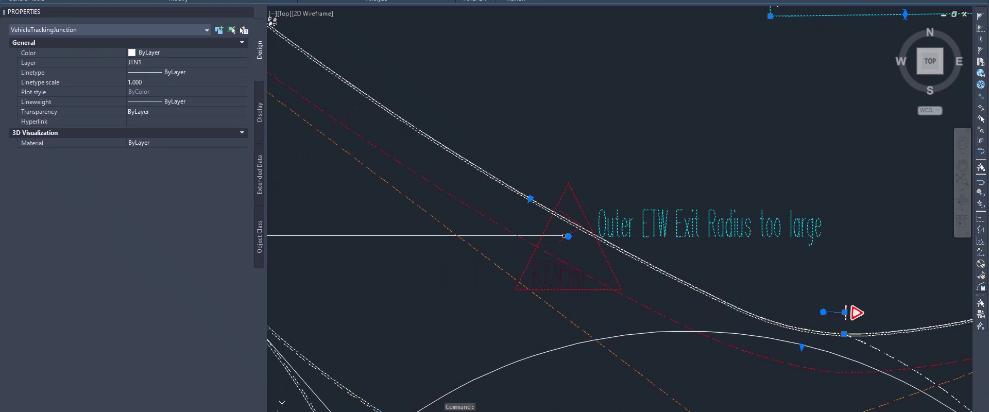
left_click(568, 236)
left_click(546, 242)
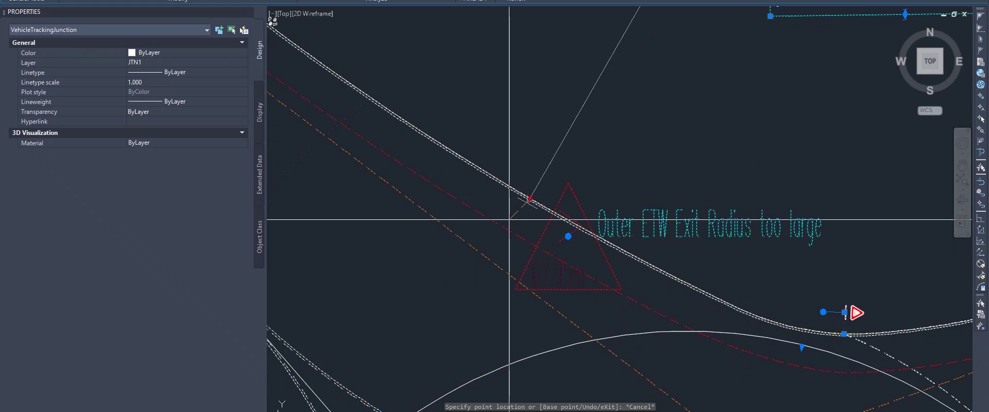
scroll(510, 223, "down", 8)
scroll(510, 224, "down", 2)
scroll(504, 217, "up", 4)
key("Escape")
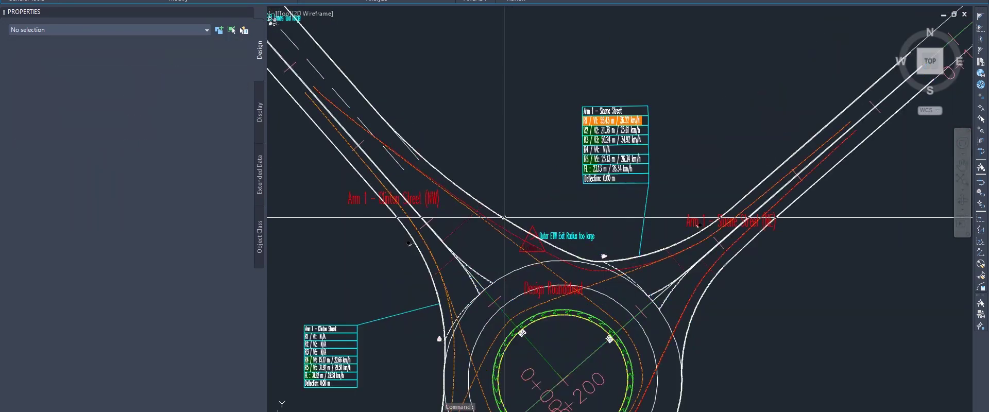
Try to shift the end of the northwest arm's exit curve where it meets the roundabout's outer edge.
left_click(568, 252)
key("Escape")
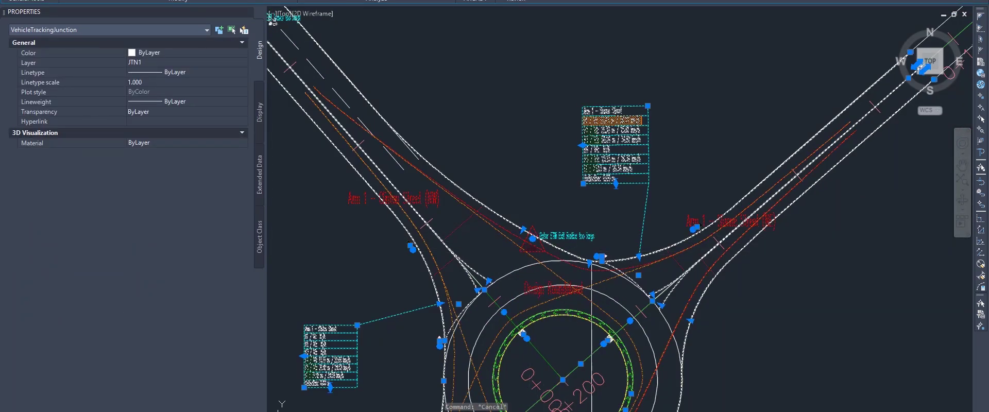
scroll(592, 257, "up", 4)
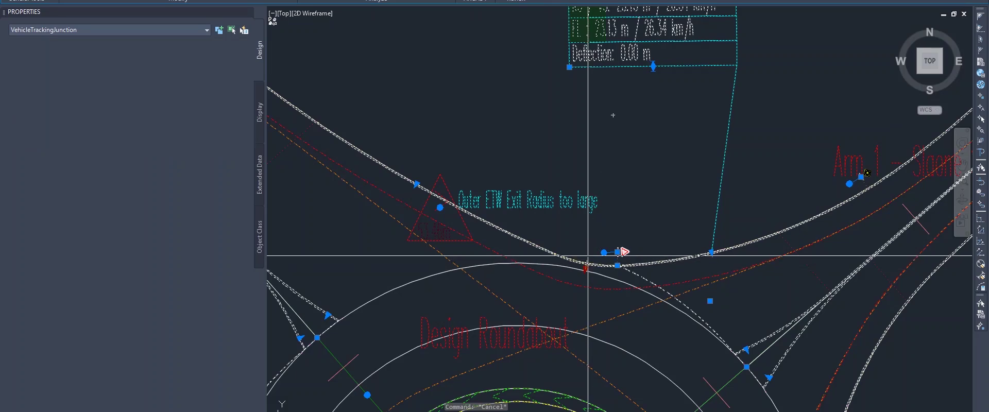
key("Escape")
scroll(588, 256, "down", 2)
left_click(550, 245)
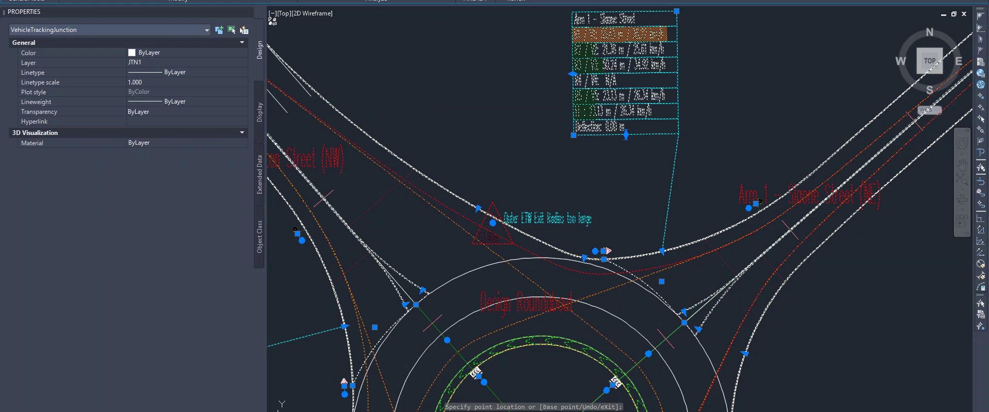
scroll(466, 173, "down", 3)
scroll(420, 212, "up", 2)
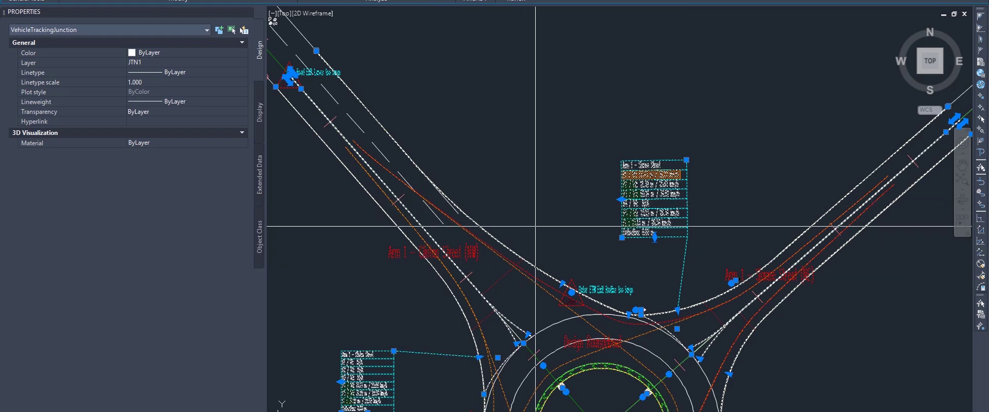
Add a slip lane from the Sloane Street northeast arm to the Clinton Street northwest arm.
middle_click_drag(681, 251, 585, 260)
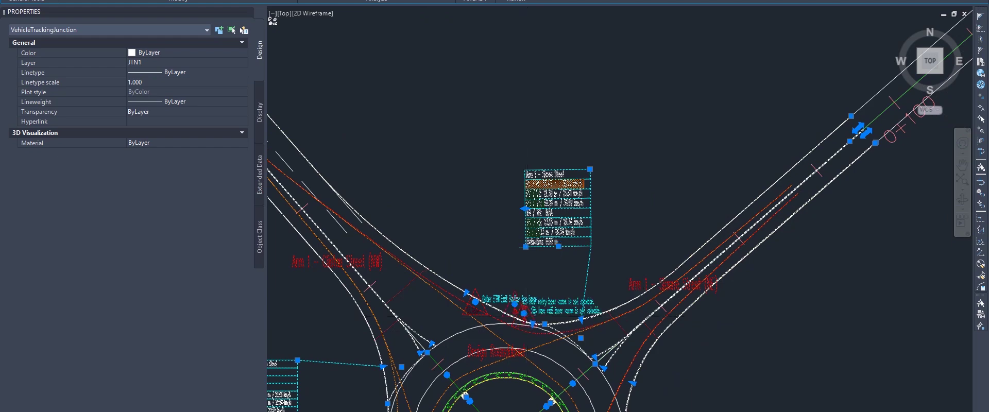
scroll(522, 326, "up", 5)
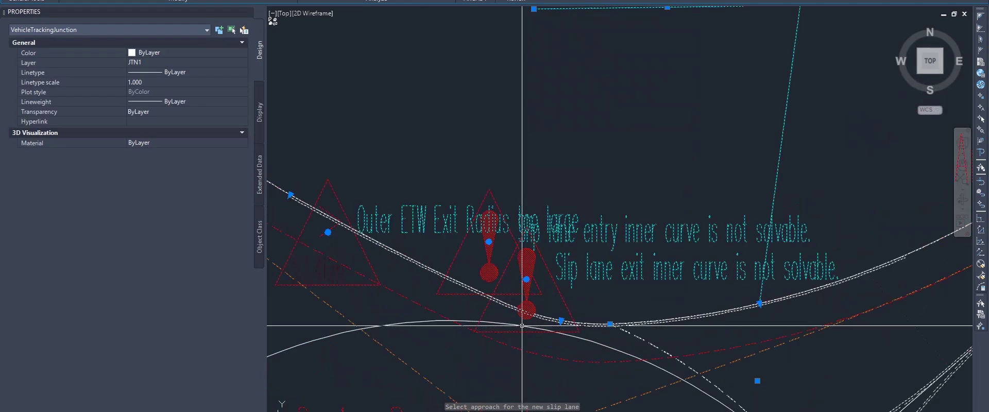
key("Escape")
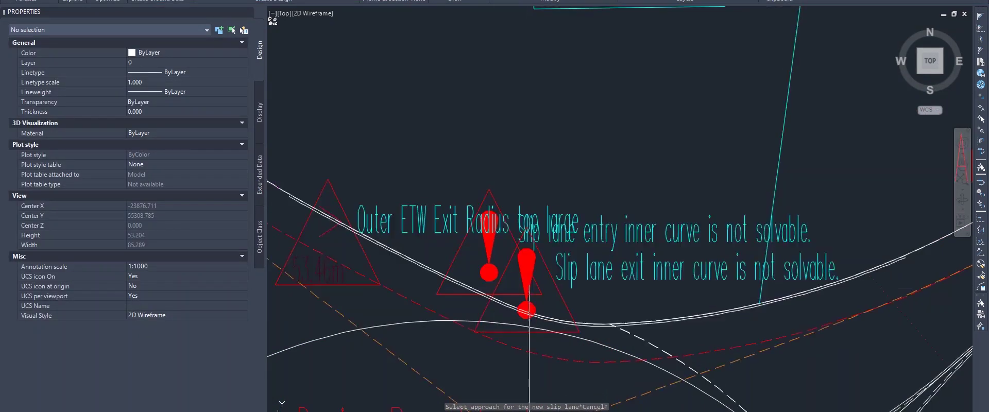
Try to delete the new slip lane between the two northern arms, including the linked sub-entities.
left_click(530, 283)
left_click(526, 279)
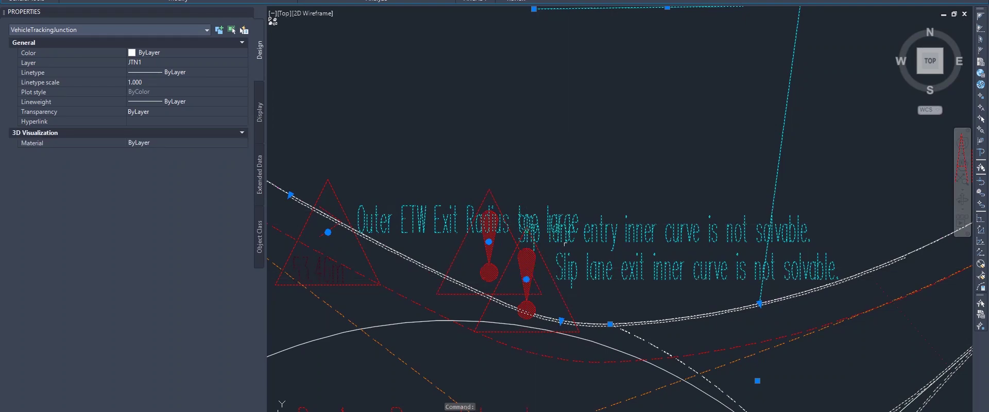
key("Delete")
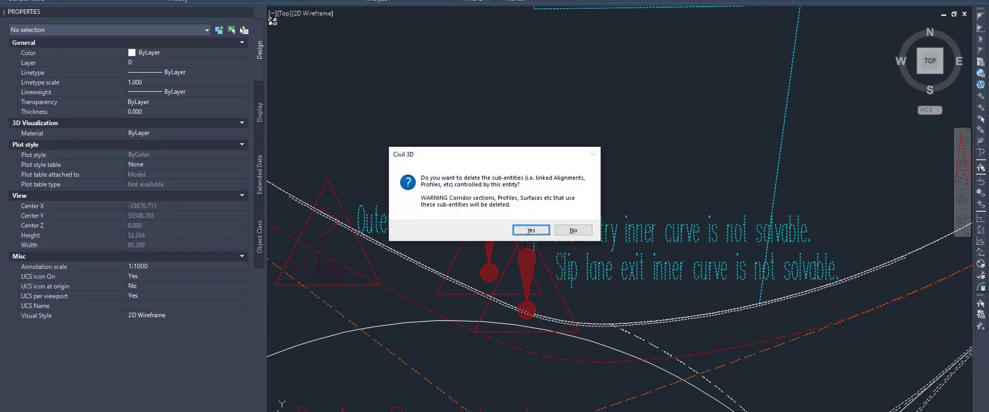
key("Return")
Undo the deletion and the creation of the slip lane between the two northern arms.
key("ctrl+z")
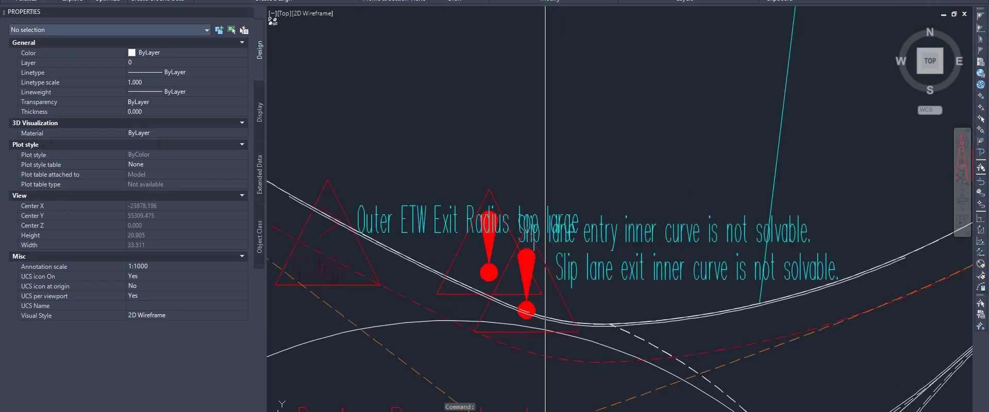
scroll(599, 218, "down", 4)
key("ctrl+z")
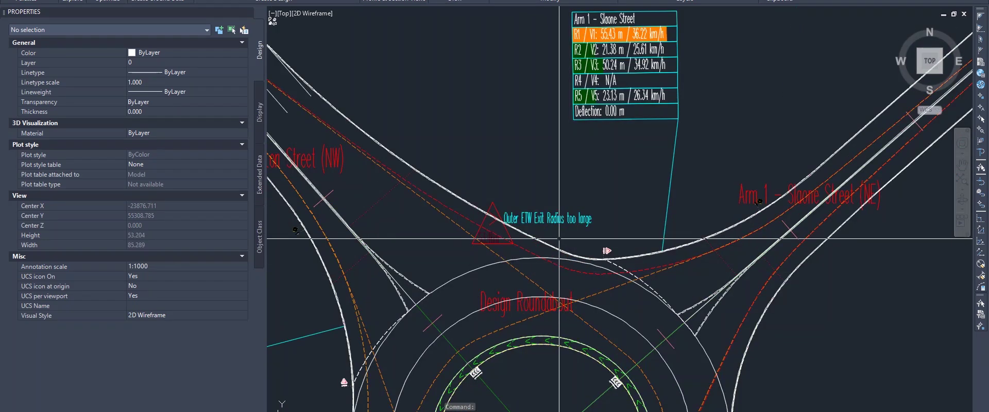
scroll(550, 230, "up", 2)
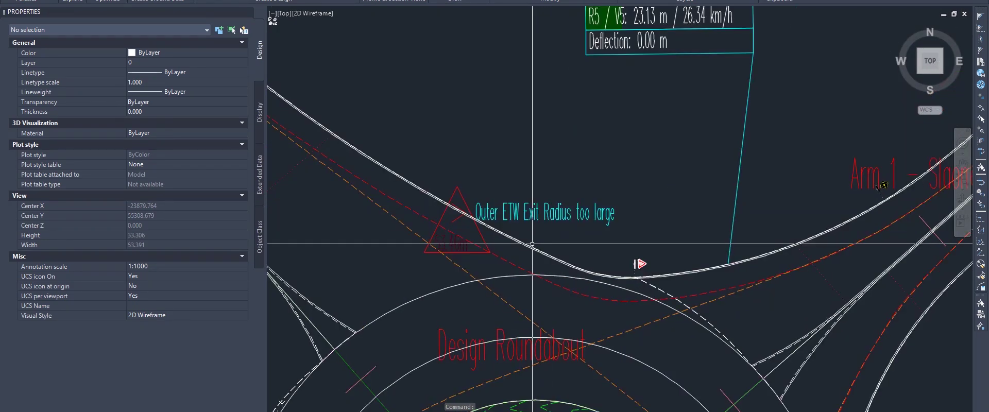
Select the roundabout and shift the inner end of the northwest arm's exit curve slightly outward from the circulating edge.
left_click(537, 250)
scroll(563, 277, "down", 3)
scroll(567, 276, "up", 3)
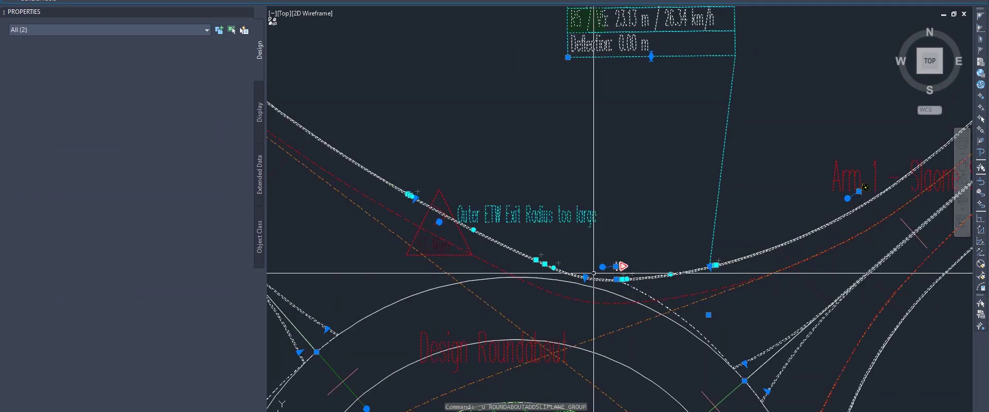
key("Escape")
left_click(595, 337)
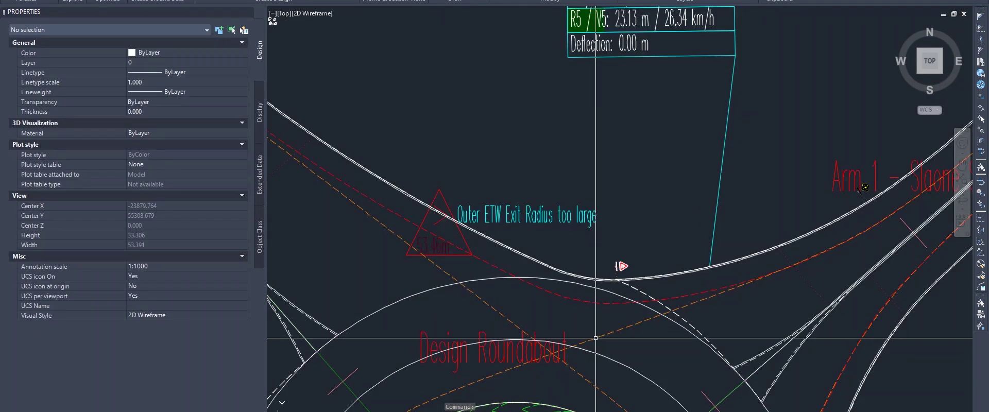
left_click(585, 277)
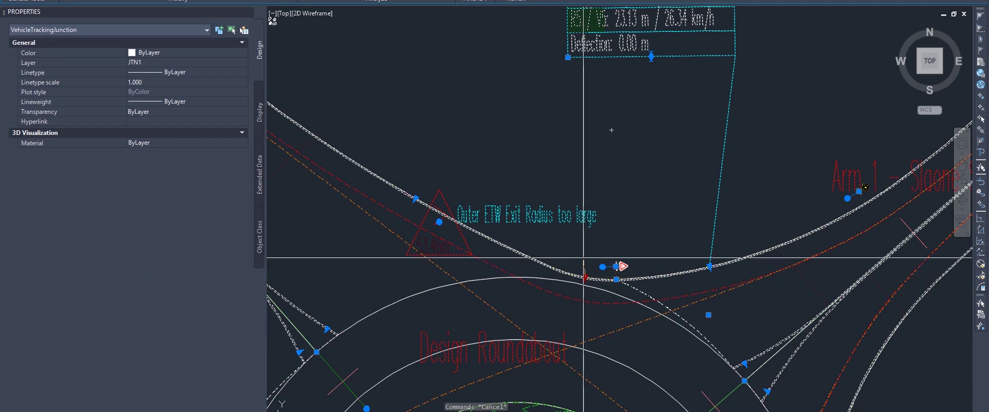
left_click(584, 255)
Pull the northeast arm's entry curve slightly outward, away from the central island.
scroll(599, 263, "down", 2)
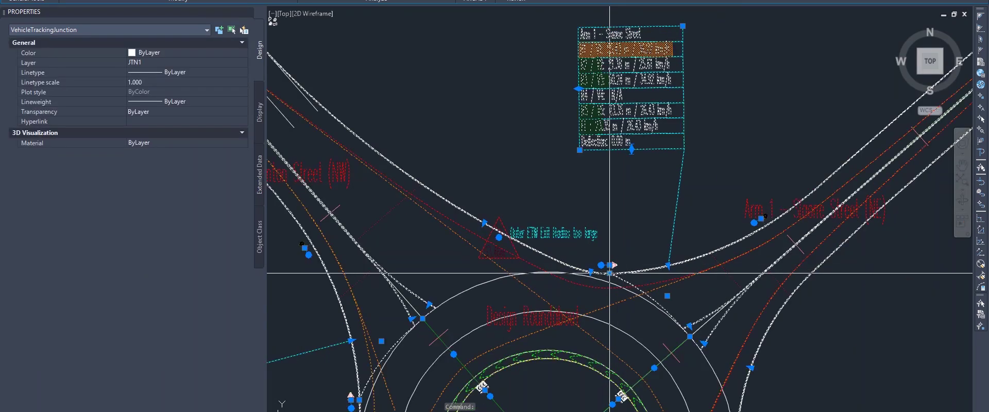
left_click(610, 255)
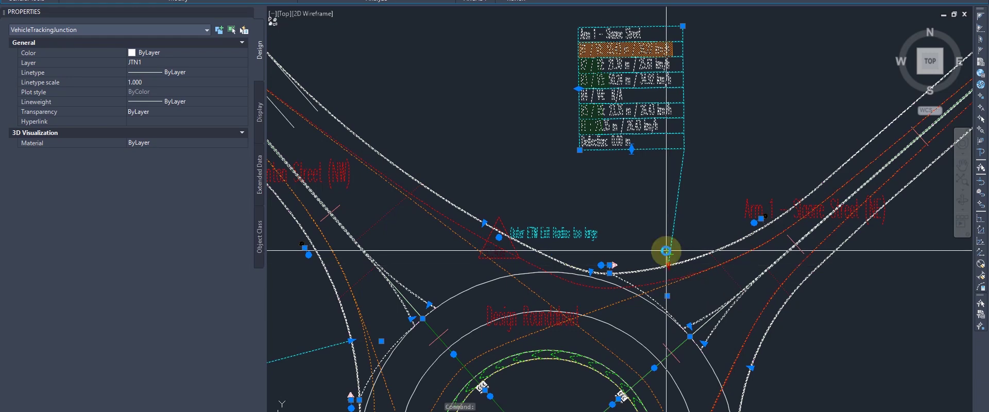
left_click(667, 251)
scroll(647, 239, "down", 2)
key("Escape")
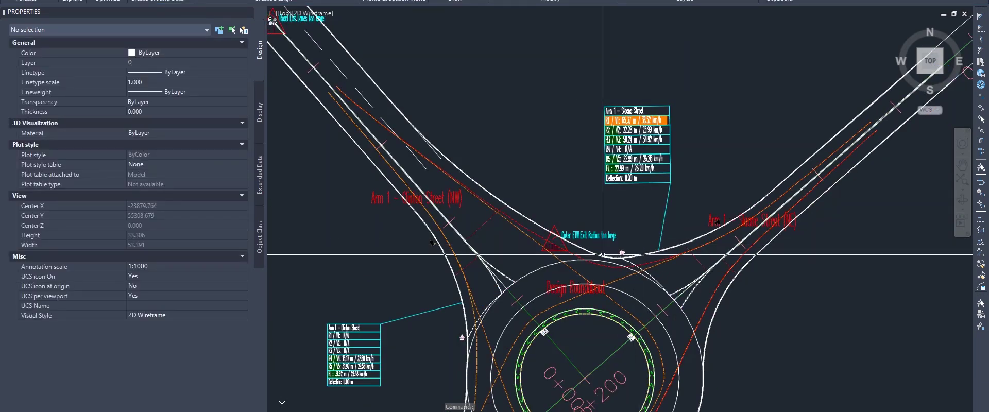
Reselect the roundabout and move the outer point of the northwest arm's exit curve slightly inward near the exit radius warning.
left_click(595, 252)
scroll(536, 238, "up", 5)
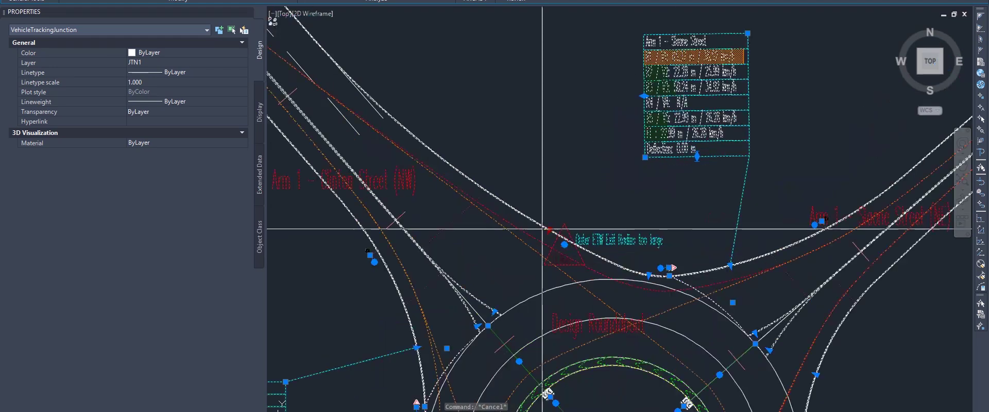
key("Escape")
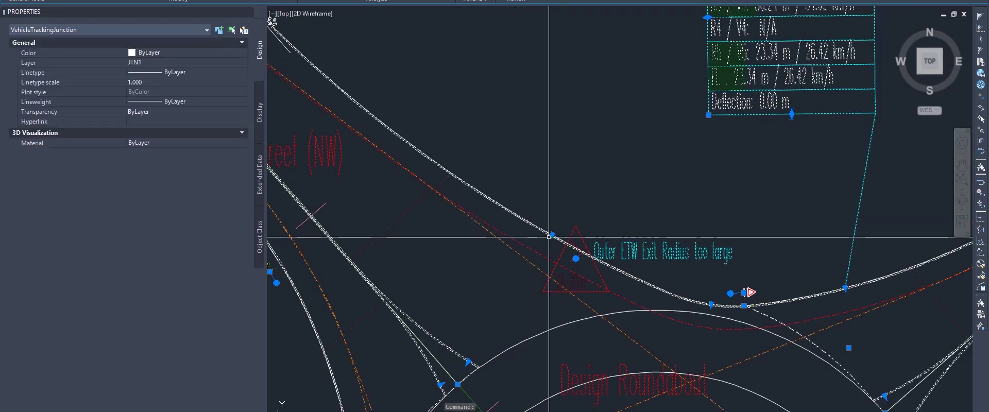
left_click(552, 235)
left_click(537, 243)
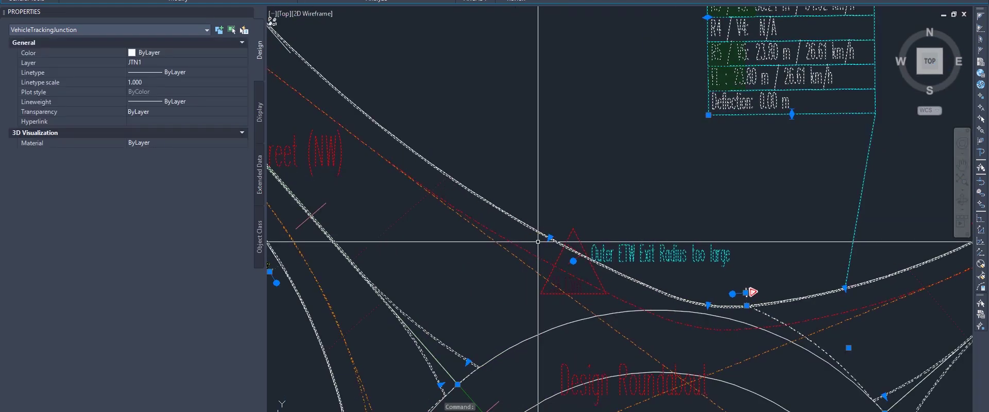
Nudge the Sloane Street northeast arm's entry curve a little further outward and clear the selection.
scroll(527, 242, "down", 4)
scroll(675, 241, "up", 4)
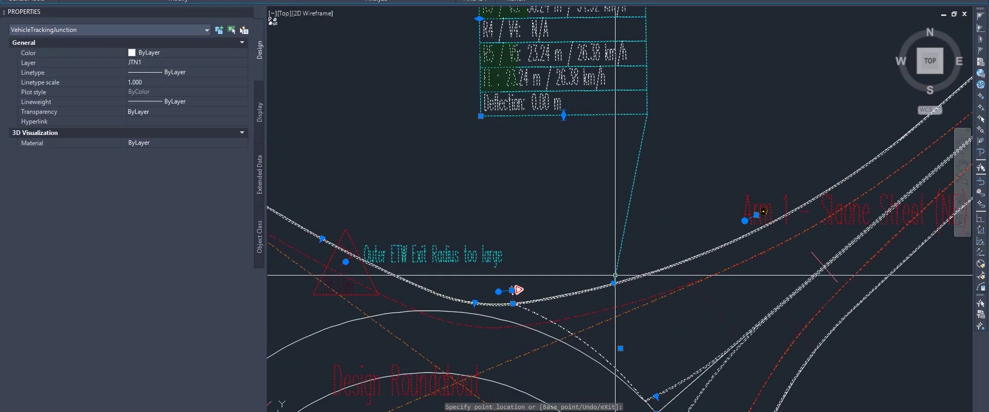
scroll(617, 282, "down", 4)
scroll(602, 273, "down", 4)
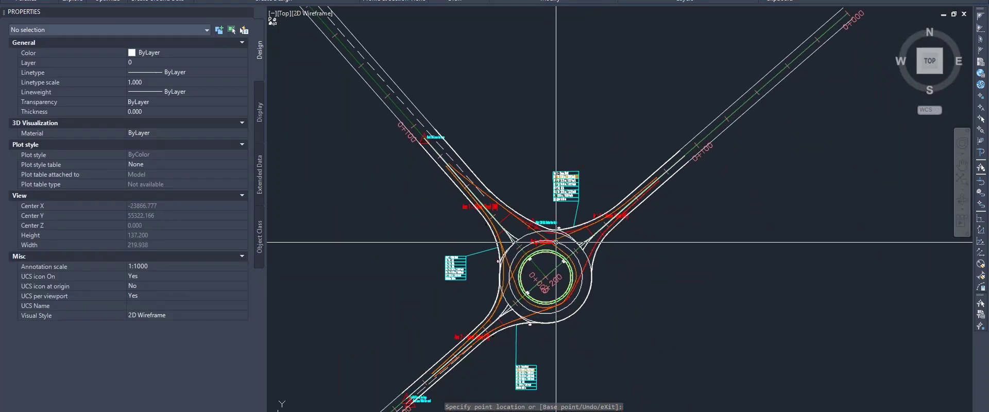
scroll(555, 241, "up", 4)
key("Escape")
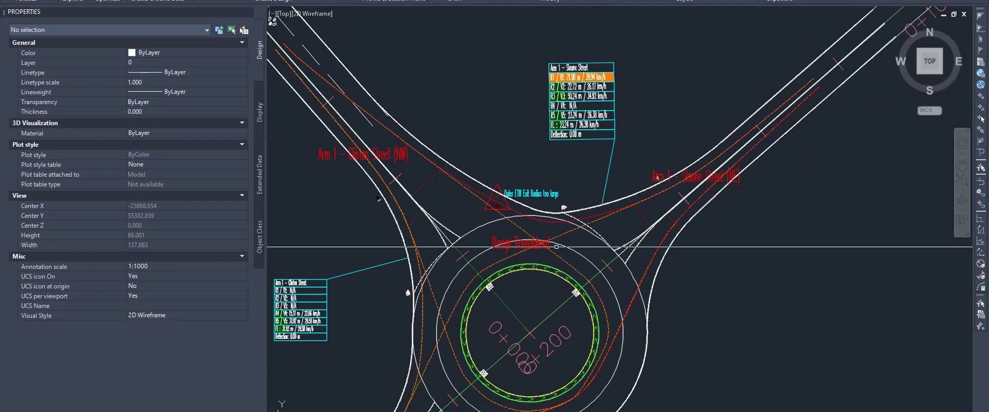
Check the outer exit radius warning on the northwest arm and pull its exit curve inward towards the roundabout.
scroll(524, 208, "up", 3)
left_click(520, 202)
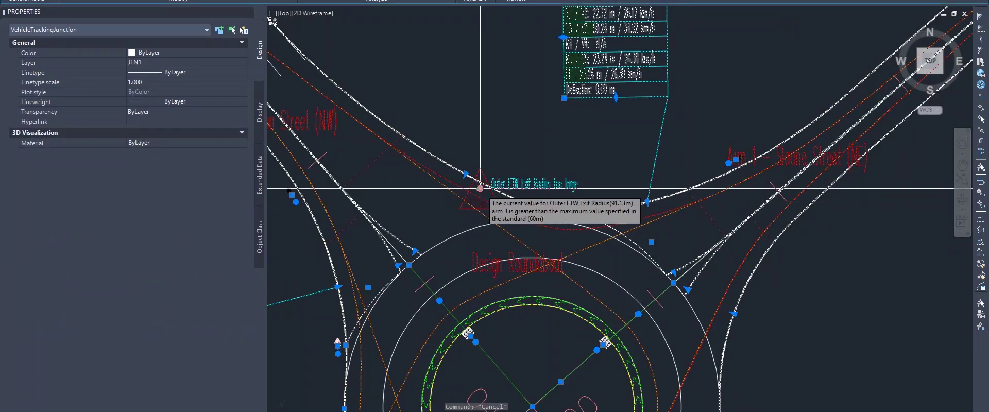
key("Escape")
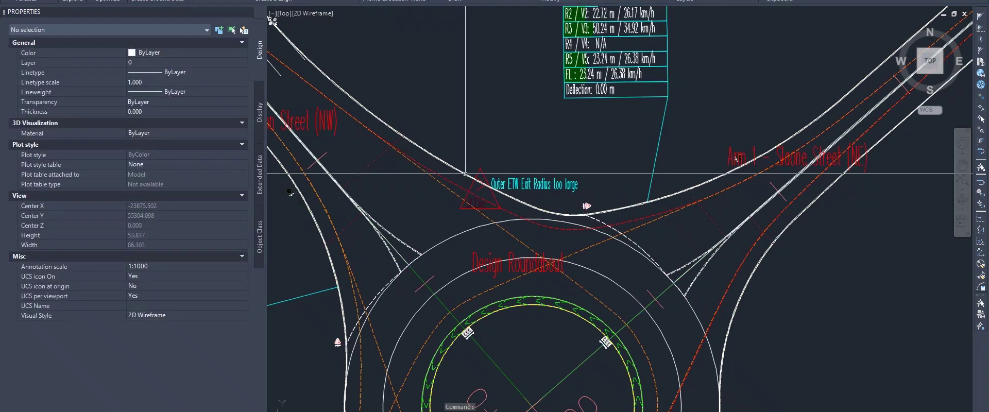
left_click(466, 173)
left_click(466, 175)
left_click(457, 192)
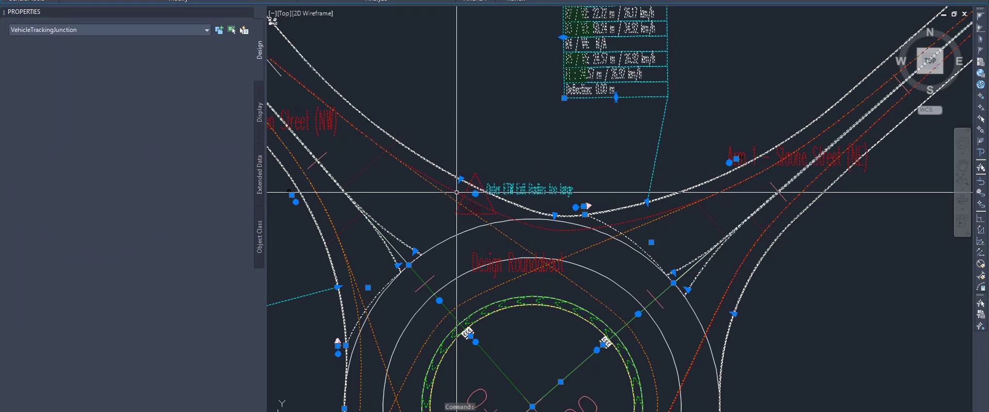
Try to pull the northwest arm's exit curve further inward, and undo the last grip edit.
left_click(461, 179)
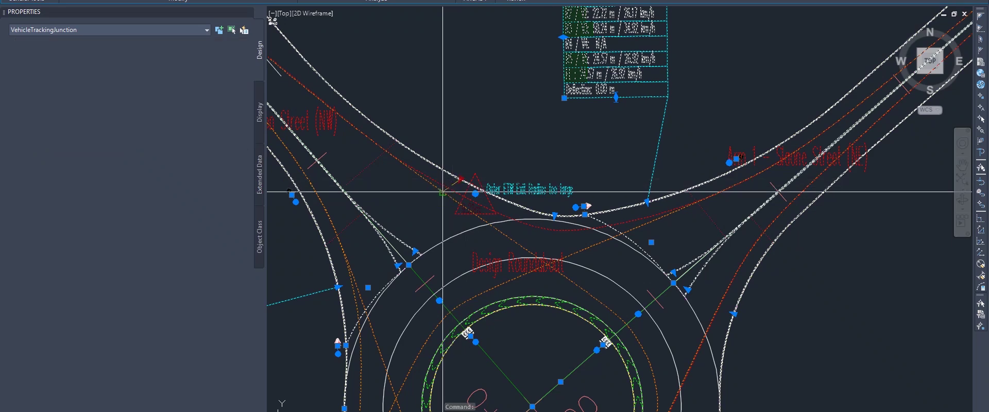
left_click(532, 221)
key("Escape")
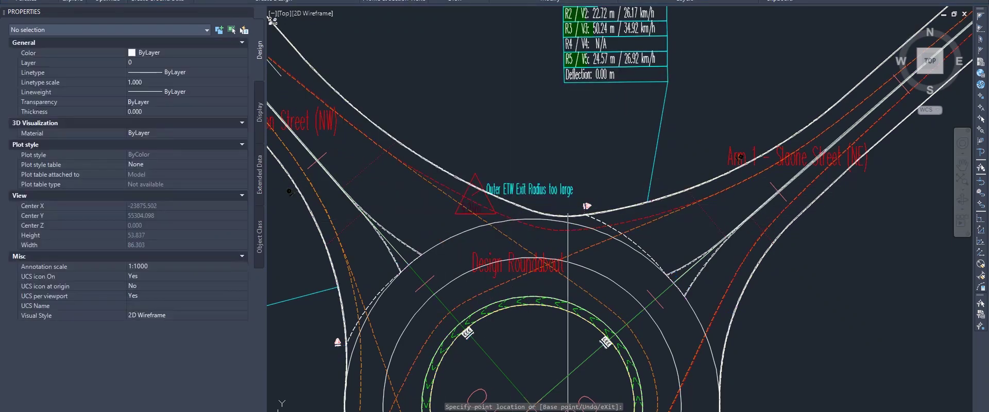
key("ctrl+z")
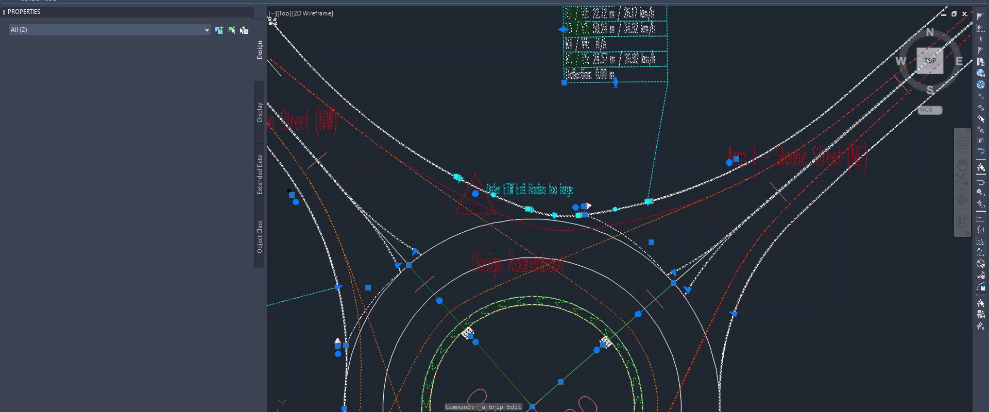
Move the outer point of the northeast arm's entry curve inward, closer to the roundabout's outer edge.
left_click(652, 203)
left_click(653, 218)
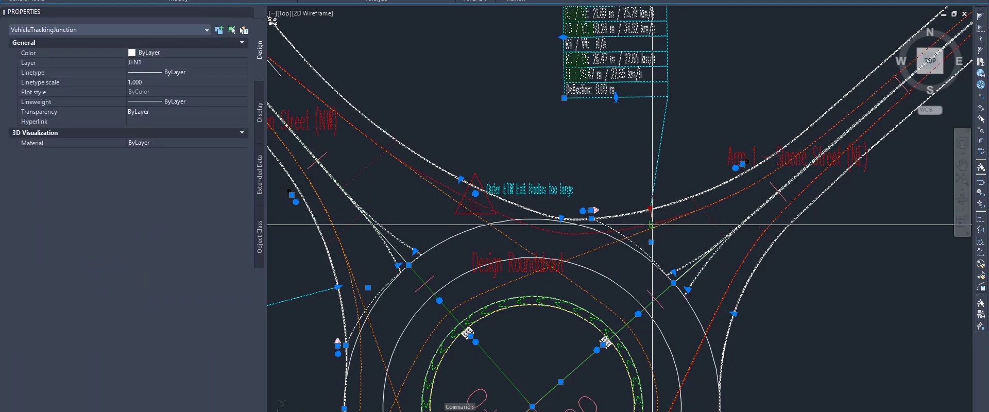
left_click(652, 225)
scroll(633, 222, "down", 4)
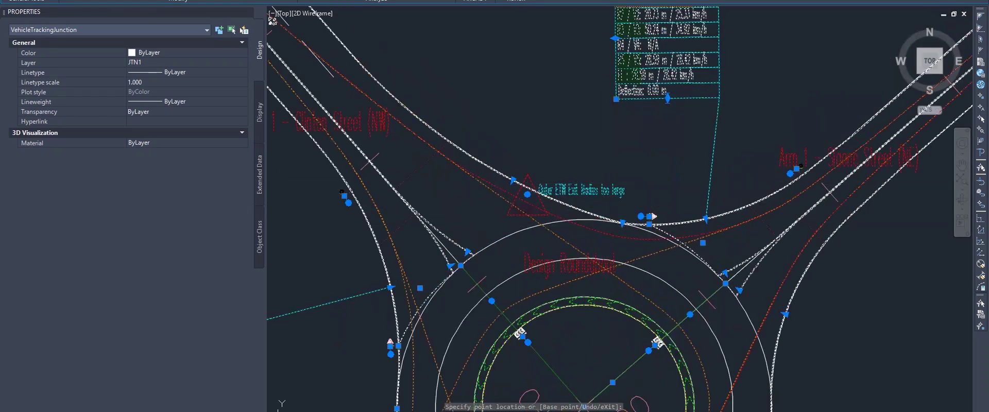
Shift the northwest arm's exit curve back outward and try to drag the curve's inner end at the roundabout's edge.
middle_click_drag(514, 181, 552, 222)
left_click(553, 221)
left_click(541, 206)
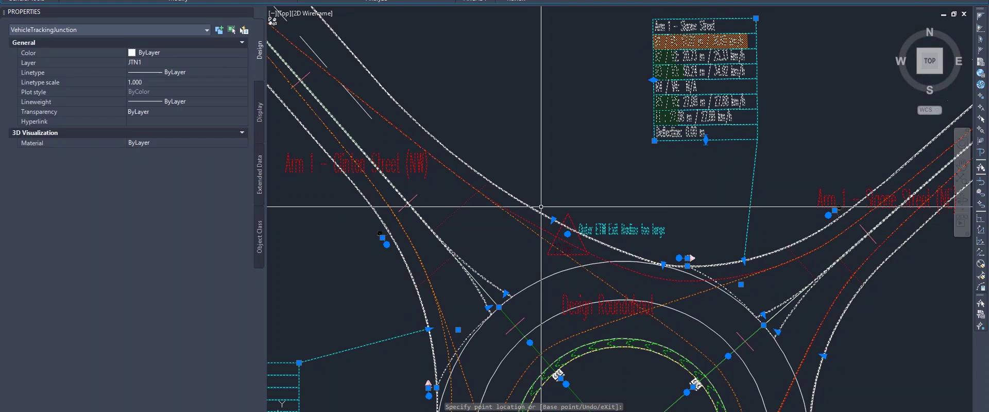
scroll(544, 211, "down", 3)
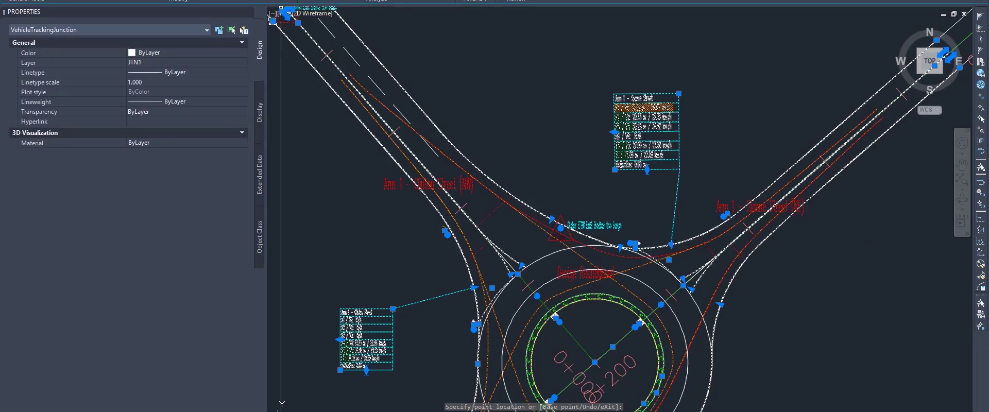
scroll(606, 233, "up", 4)
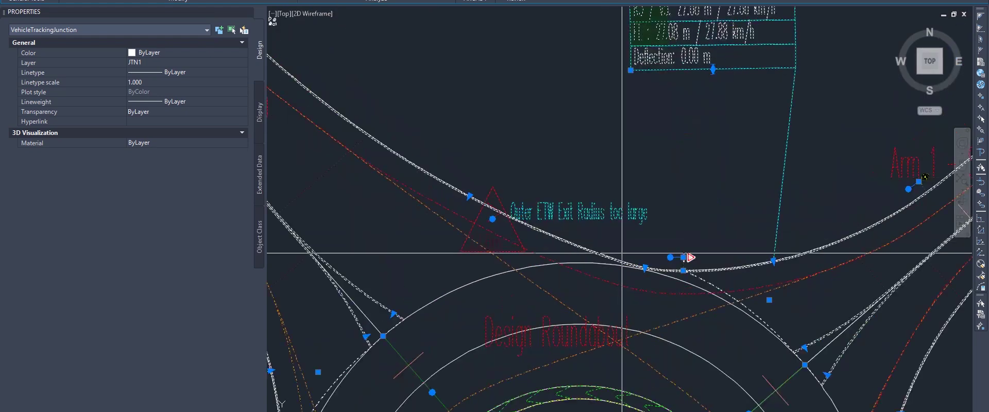
left_click(632, 265)
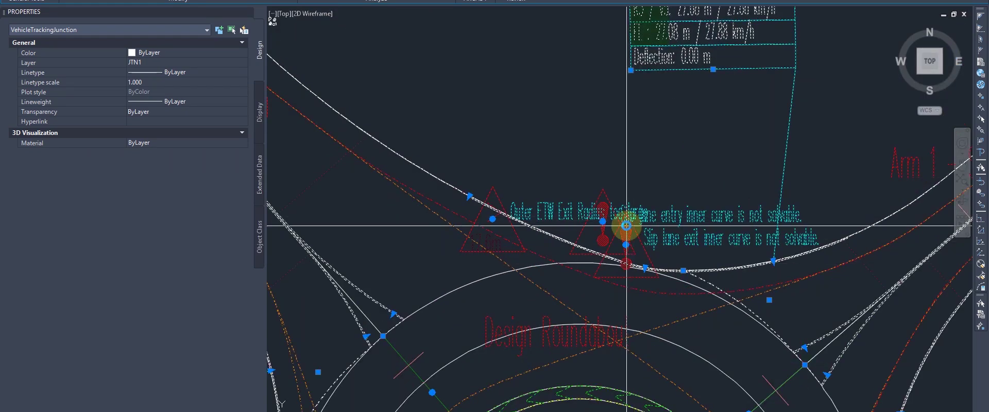
key("Escape")
Examine the reshaped roundabout, including the Arm 1 - Sloane Street path radius table and the western side between the arms.
scroll(628, 229, "down", 4)
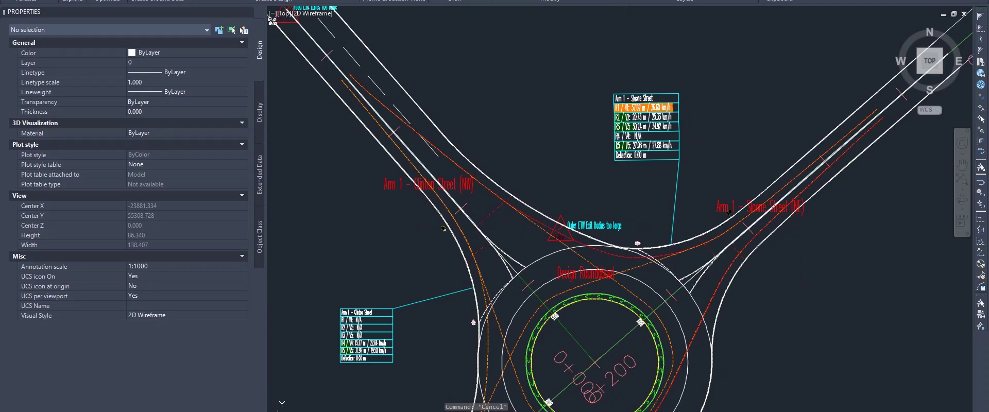
scroll(592, 235, "down", 6)
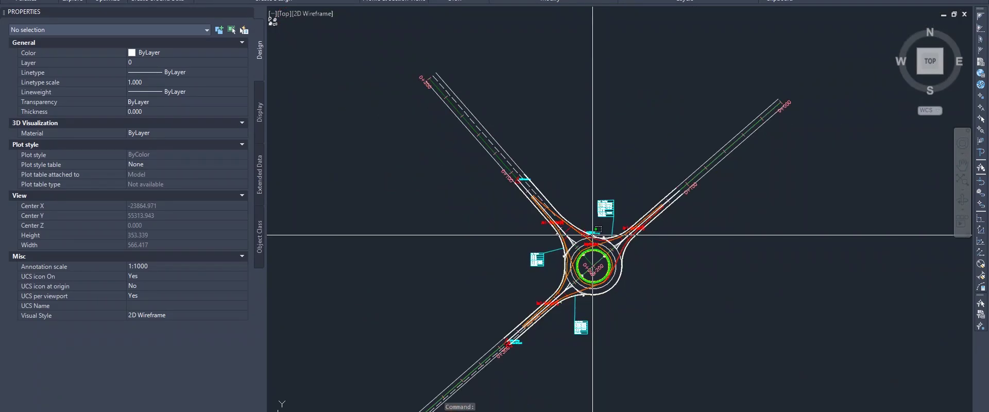
scroll(592, 235, "up", 4)
left_click(566, 225)
key("Escape")
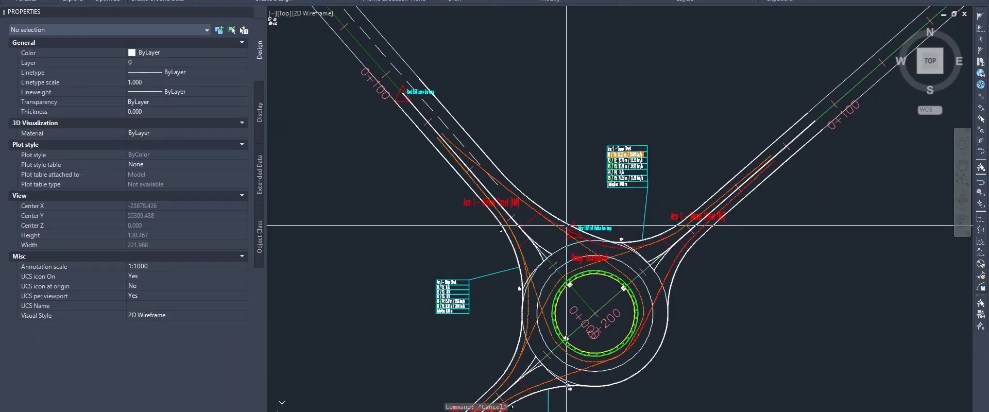
scroll(641, 183, "up", 4)
mouse_move(641, 182)
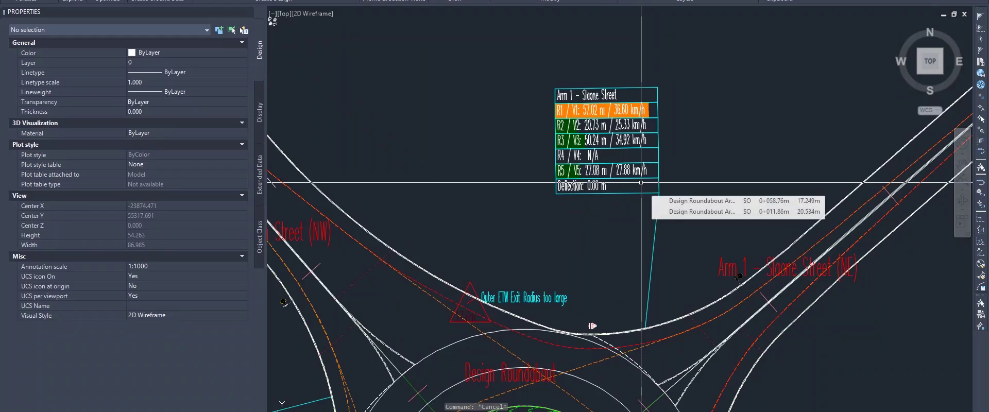
scroll(641, 183, "down", 8)
scroll(543, 255, "up", 8)
scroll(543, 256, "down", 2)
middle_click_drag(541, 259, 586, 181)
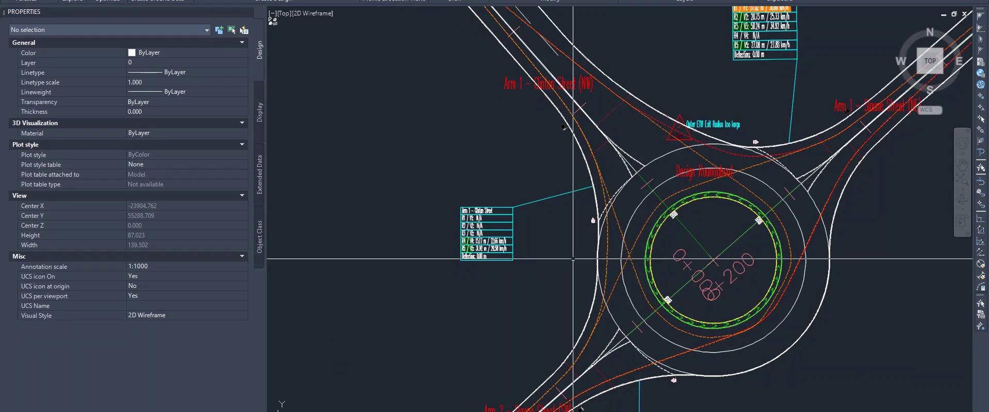
middle_click_drag(574, 259, 609, 211)
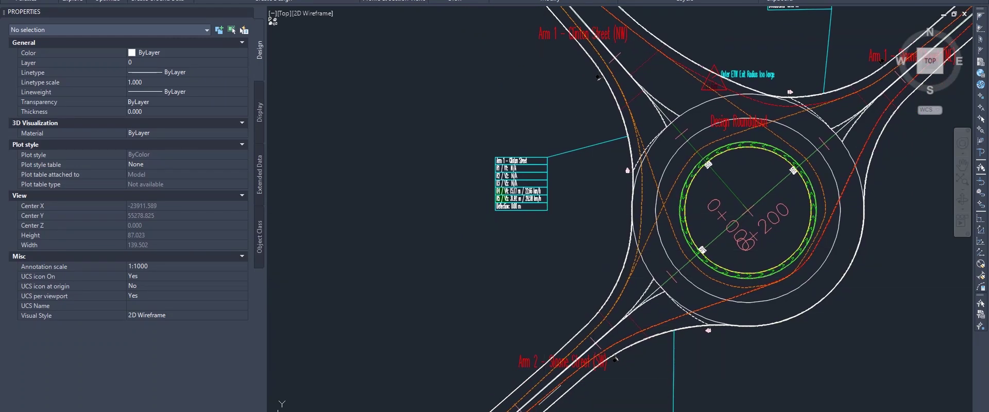
left_click(546, 411)
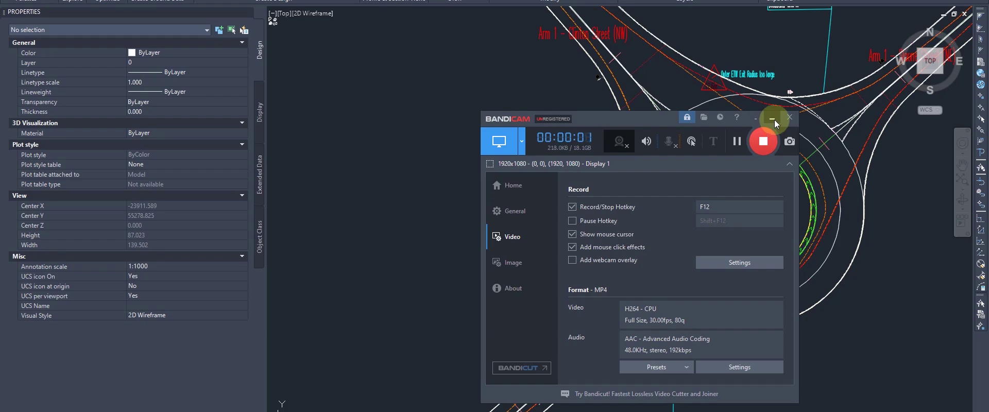
left_click(774, 120)
Review the northern exit and entry curves, the arm approaches, and the southwest Sloane Street arm with its path radius table.
mouse_move(747, 111)
middle_mouse_down()
mouse_move(574, 149)
mouse_move(573, 168)
middle_mouse_up()
scroll(573, 168, "down", 2)
scroll(574, 134, "up", 2)
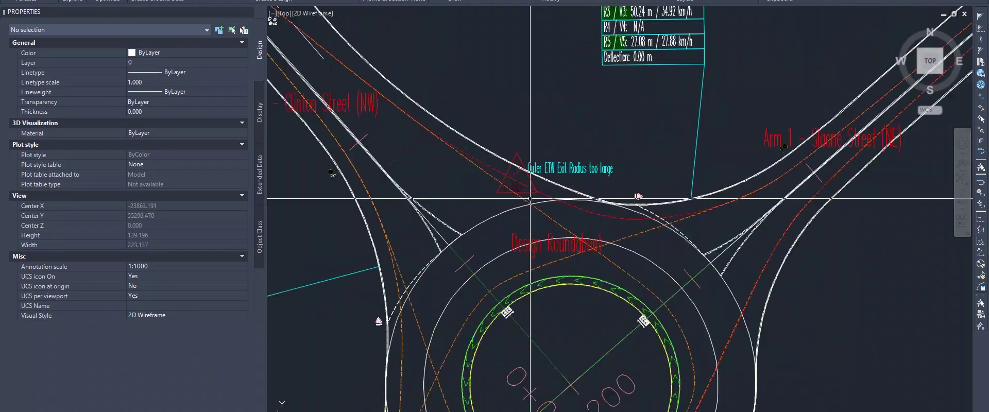
key("Escape")
left_click(490, 178)
scroll(490, 176, "down", 2)
middle_click_drag(460, 162, 497, 258)
key("Escape")
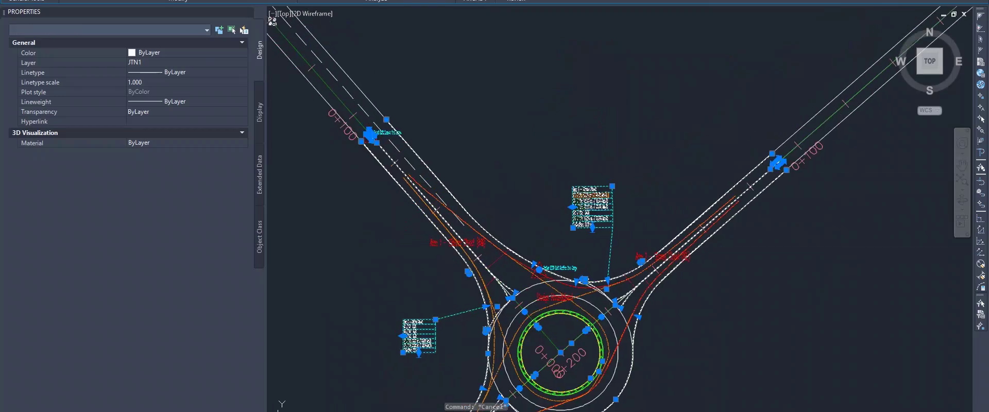
middle_click_drag(363, 133, 431, 179)
scroll(432, 180, "up", 4)
scroll(431, 180, "down", 6)
scroll(565, 298, "up", 4)
middle_click_drag(566, 298, 510, 236)
scroll(509, 236, "down", 2)
middle_click_drag(493, 318, 506, 223)
scroll(500, 225, "up", 2)
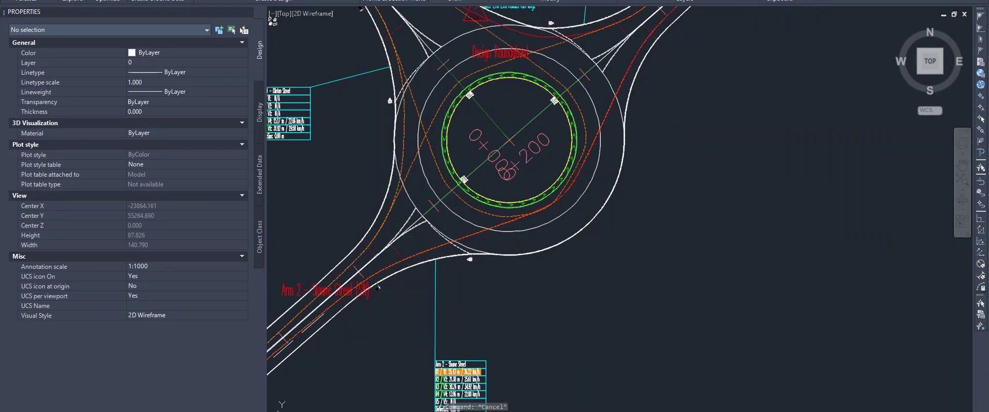
scroll(464, 247, "up", 6)
scroll(491, 196, "down", 4)
scroll(491, 196, "down", 2)
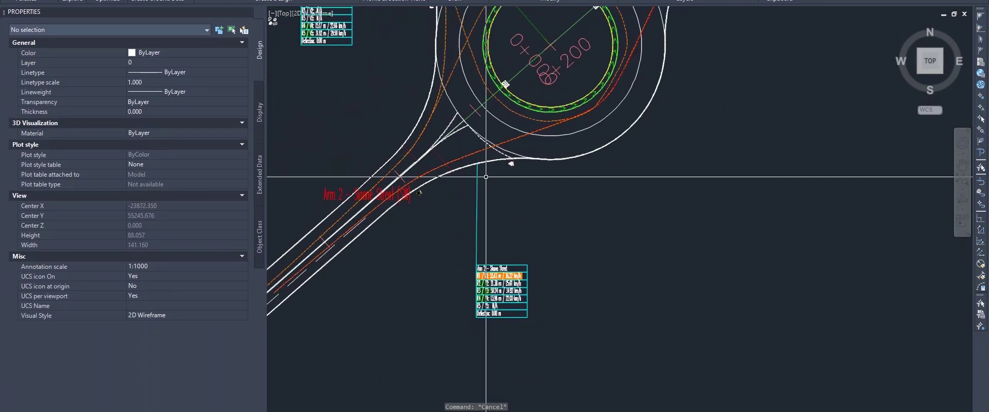
Try to add a crosswalk to the selected roundabout.
scroll(512, 168, "up", 4)
scroll(518, 114, "down", 4)
scroll(534, 108, "up", 3)
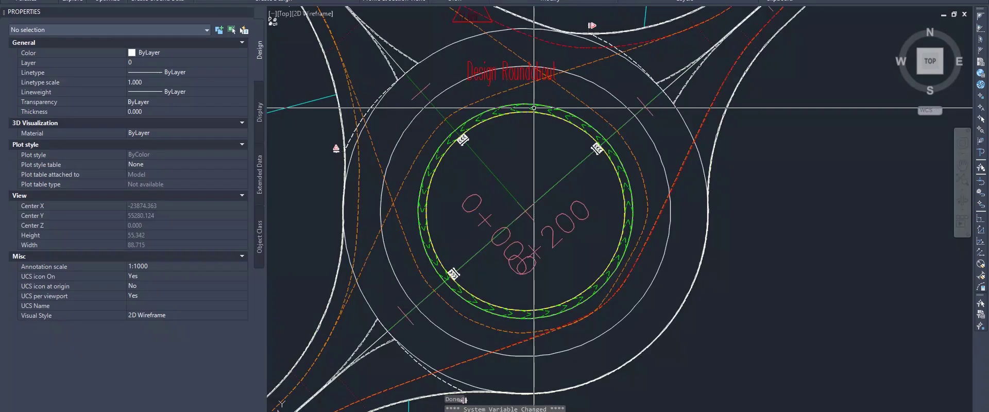
scroll(525, 131, "down", 3)
left_click(520, 119)
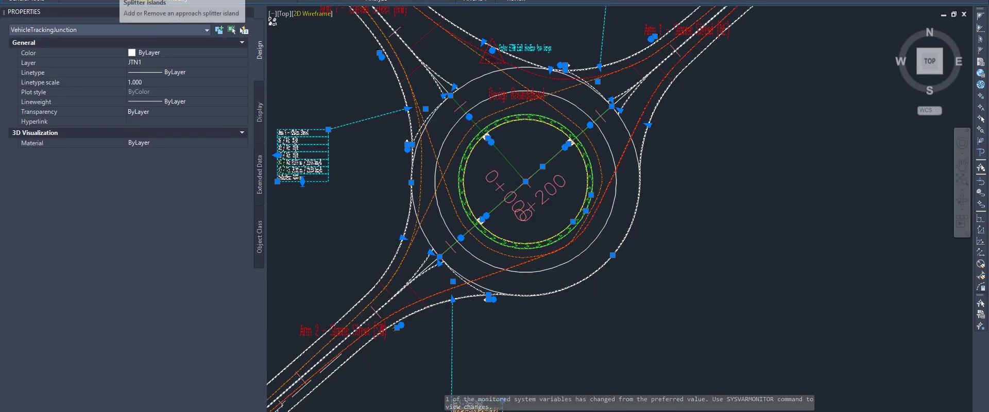
left_click(209, 0)
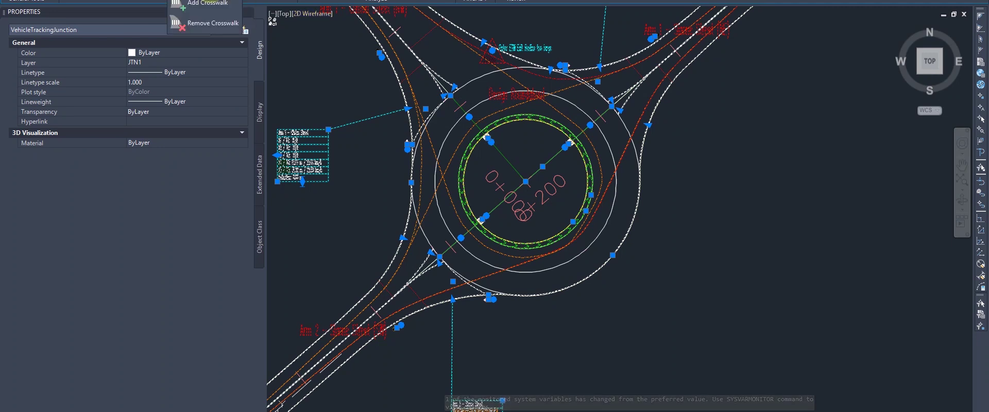
left_click(210, 0)
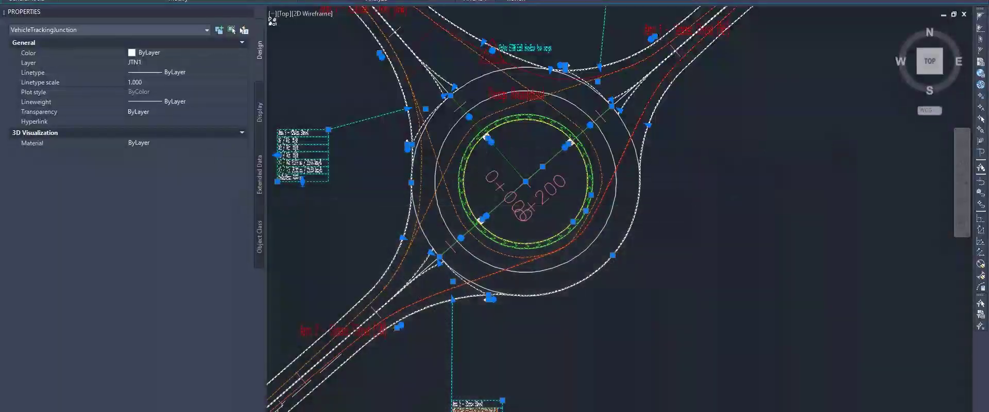
scroll(454, 237, "up", 5)
scroll(454, 237, "down", 3)
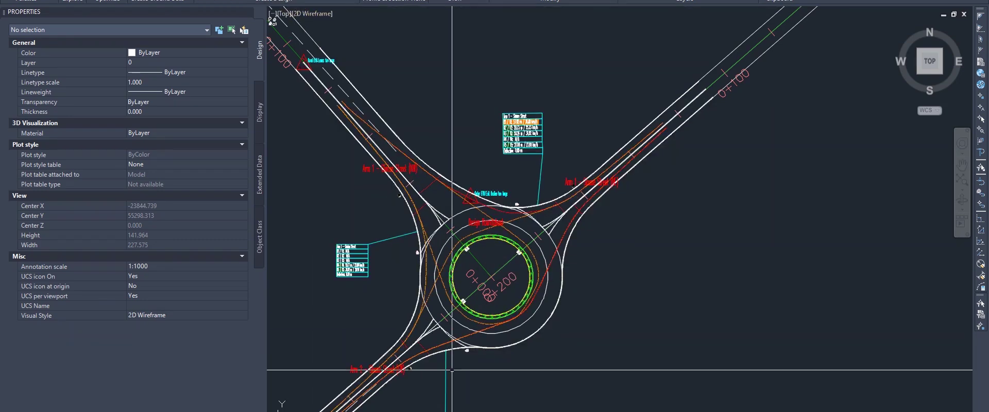
left_click(454, 411)
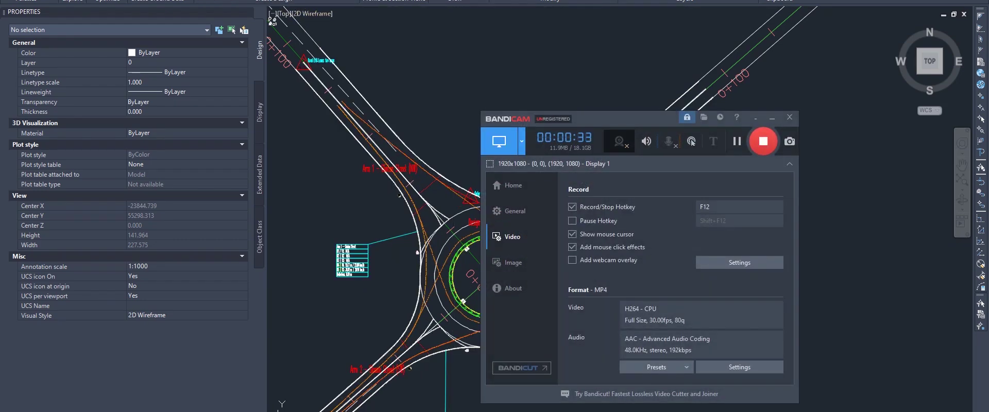
left_click(455, 411)
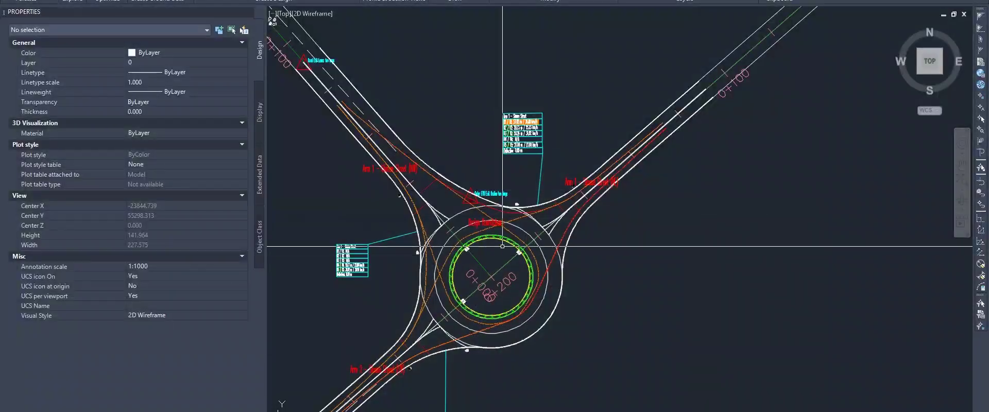
Examine the whole roundabout, the northern exit radius warning and the Arm 1 - Slaone Street (NE) approach.
scroll(515, 257, "up", 3)
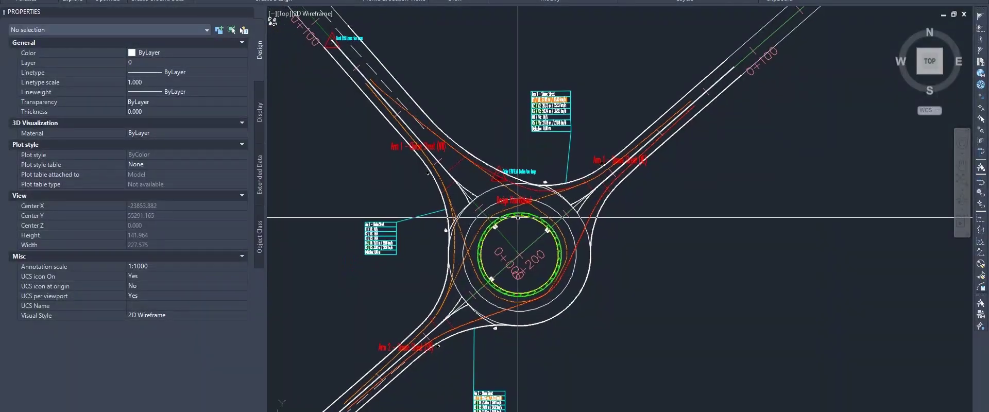
scroll(502, 217, "down", 3)
scroll(492, 212, "up", 3)
middle_click_drag(451, 200, 517, 281)
mouse_move(420, 121)
middle_mouse_down()
mouse_move(535, 185)
mouse_move(486, 158)
middle_mouse_up()
scroll(595, 265, "up", 2)
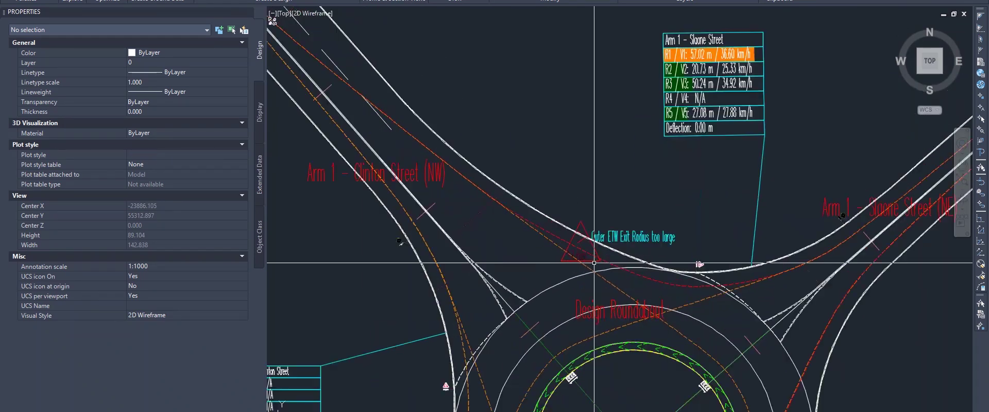
scroll(592, 227, "down", 5)
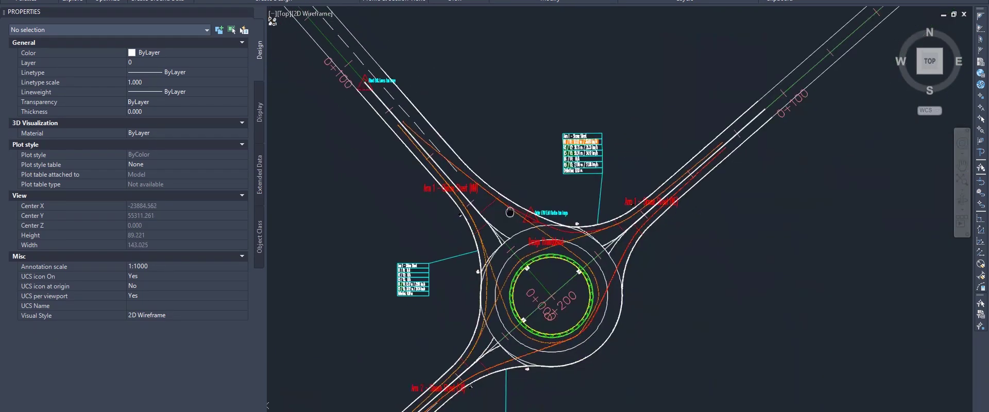
scroll(600, 203, "up", 3)
scroll(604, 191, "up", 3)
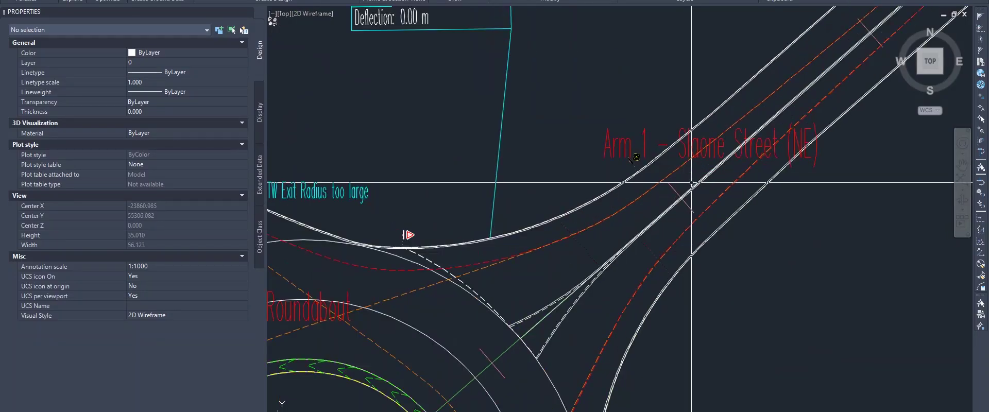
left_click(607, 183)
scroll(607, 183, "down", 4)
scroll(524, 239, "up", 4)
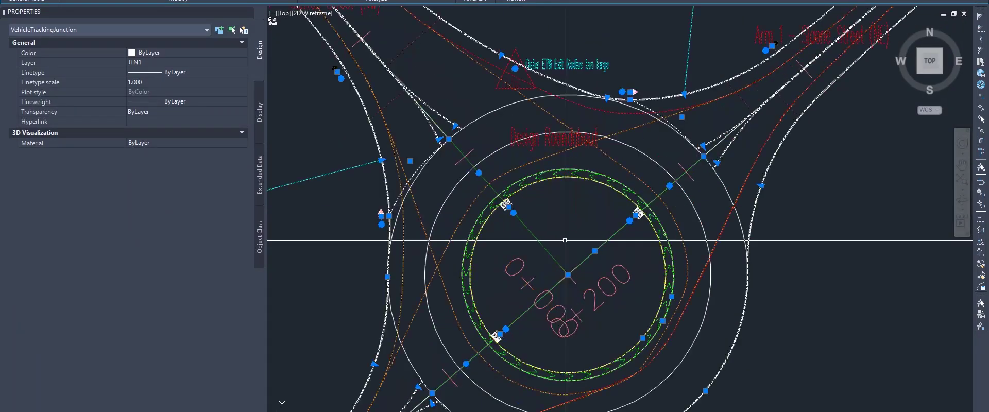
key("Escape")
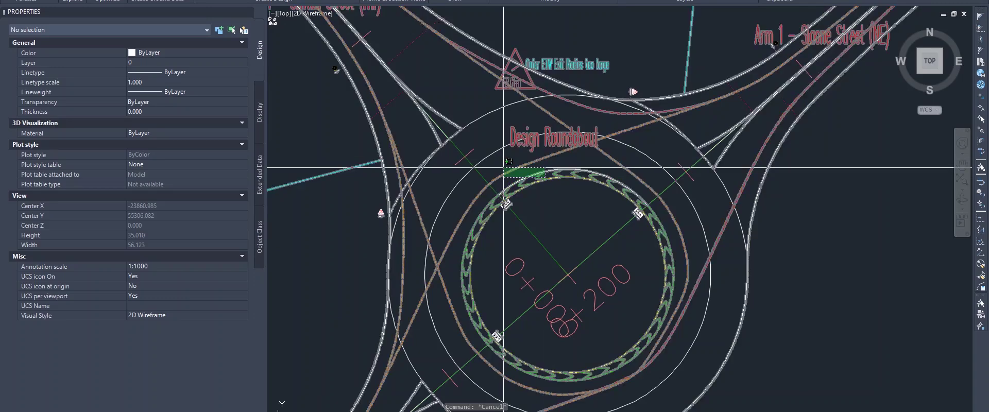
Open the roundabout's properties, widen the dialog and enable rumble strips for Arm 2 - Slaone Street (SW).
left_click(536, 178)
double_click(451, 155)
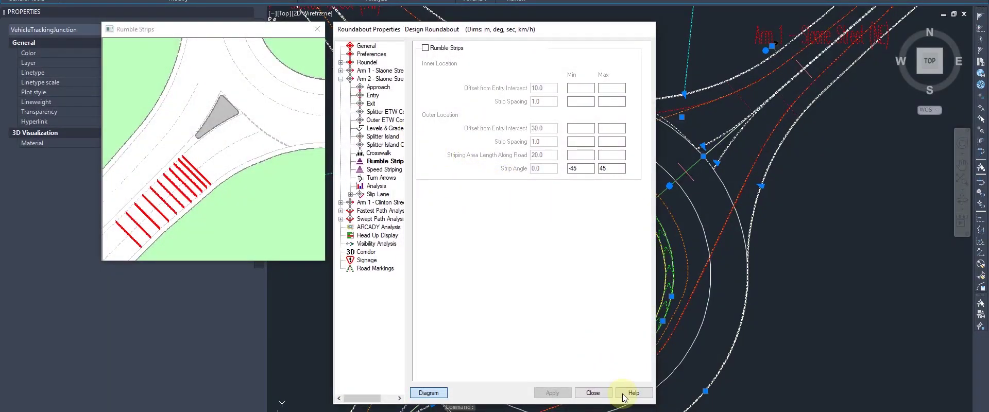
left_click_drag(668, 407, 879, 406)
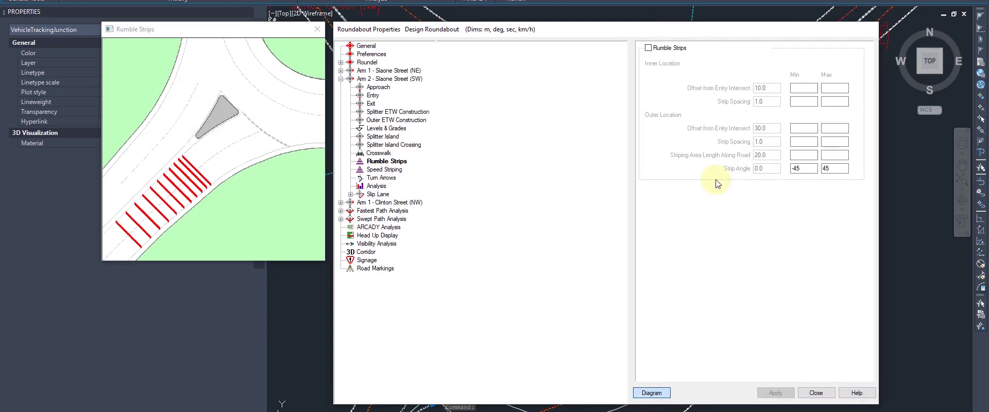
left_click(648, 47)
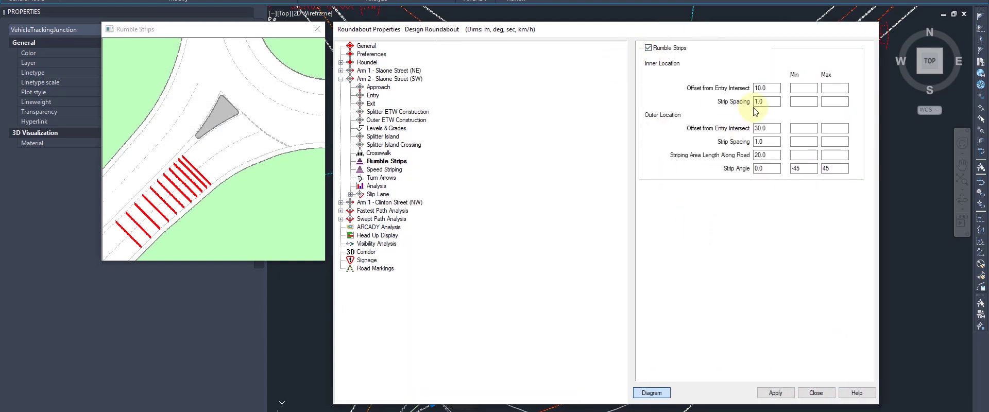
left_click(773, 99)
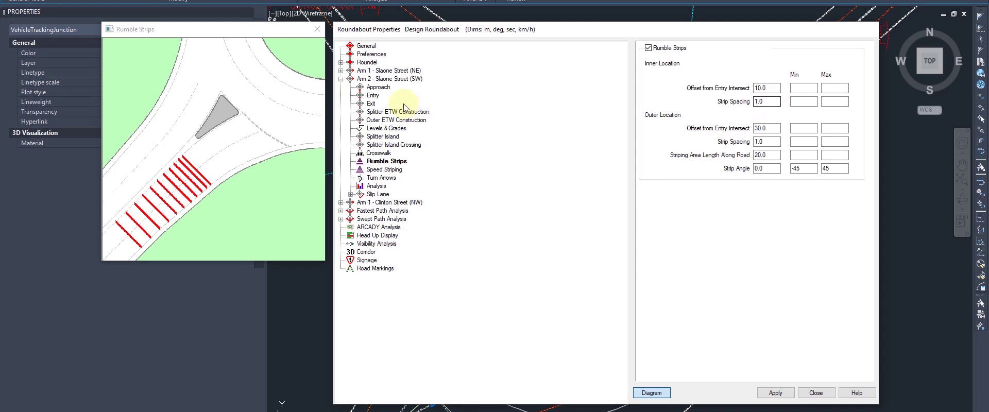
View the southwest arm's speed striping settings and enable its crosswalk, keeping the entry crossing type at None.
left_click(370, 170)
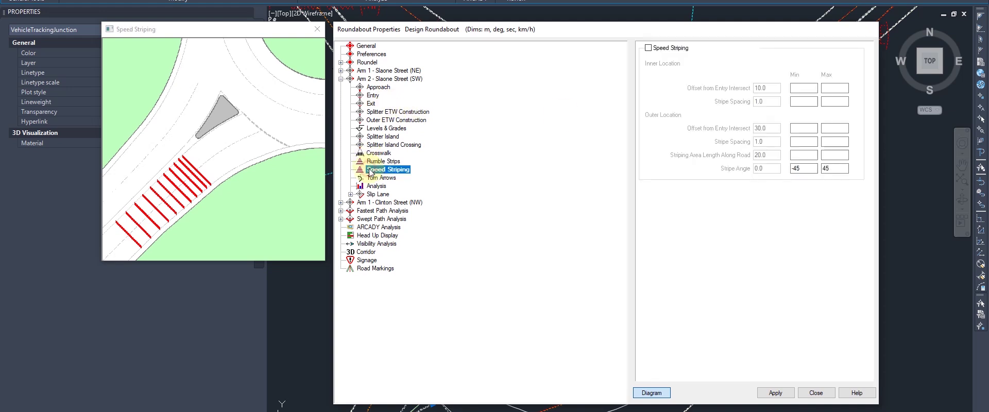
left_click(376, 154)
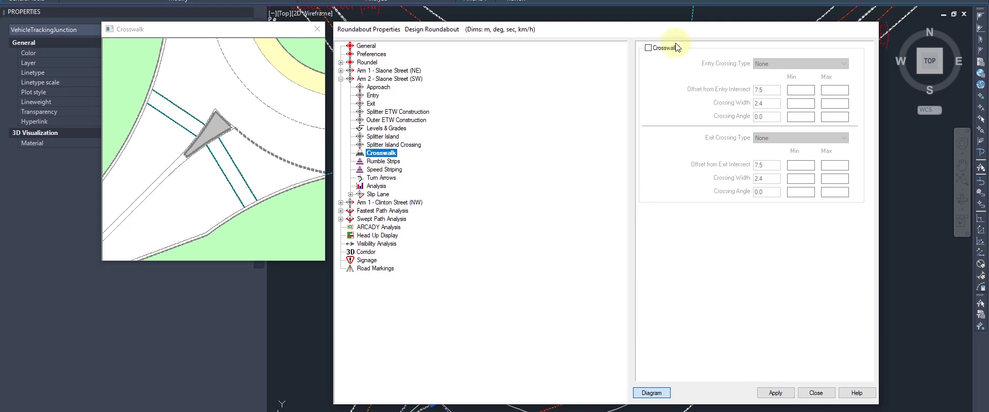
left_click(654, 49)
left_click(796, 64)
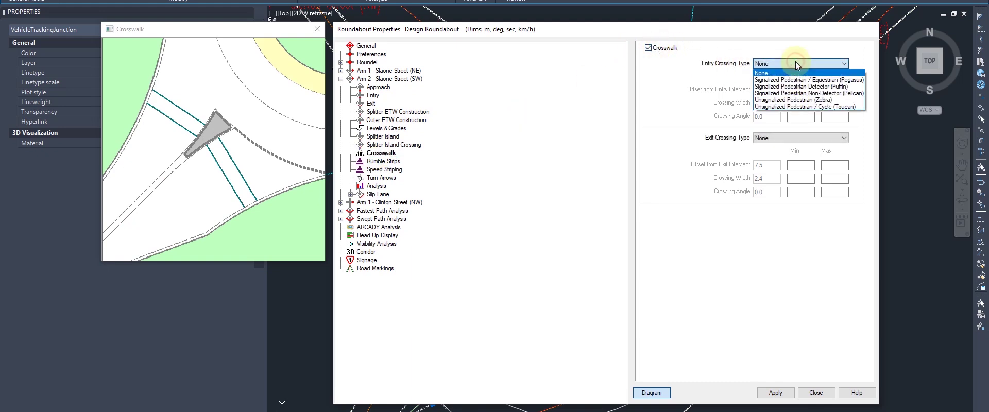
left_click(797, 64)
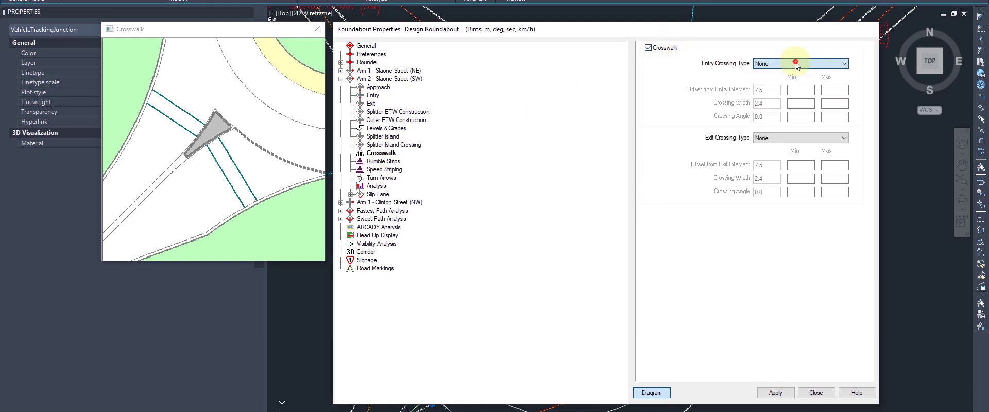
Enable the splitter island for Arm 2 - Slaone Street (SW), apply the changes and close the roundabout properties.
left_click(379, 137)
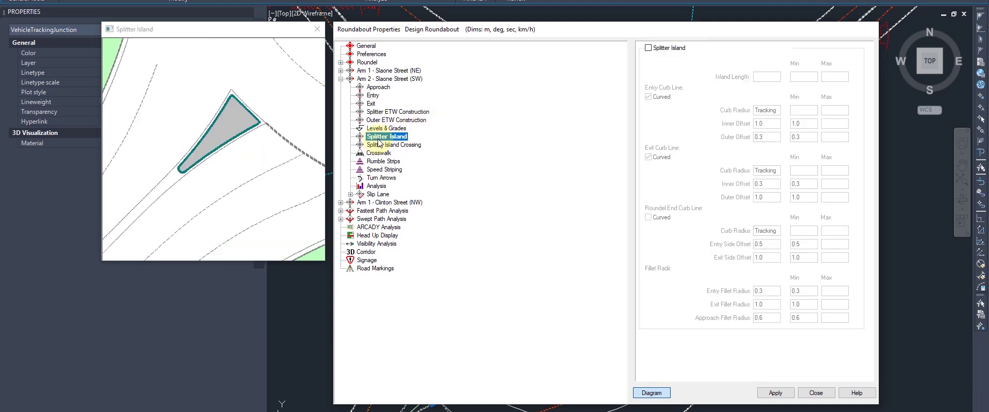
left_click(381, 145)
left_click(381, 136)
left_click(649, 47)
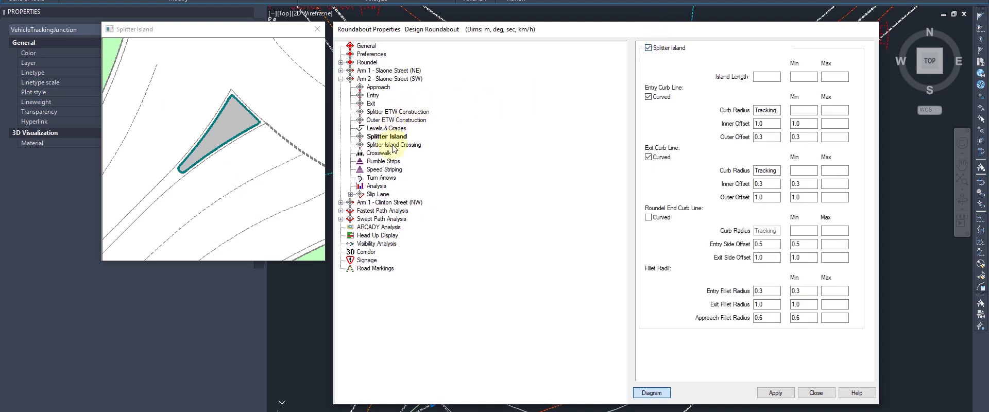
left_click(776, 394)
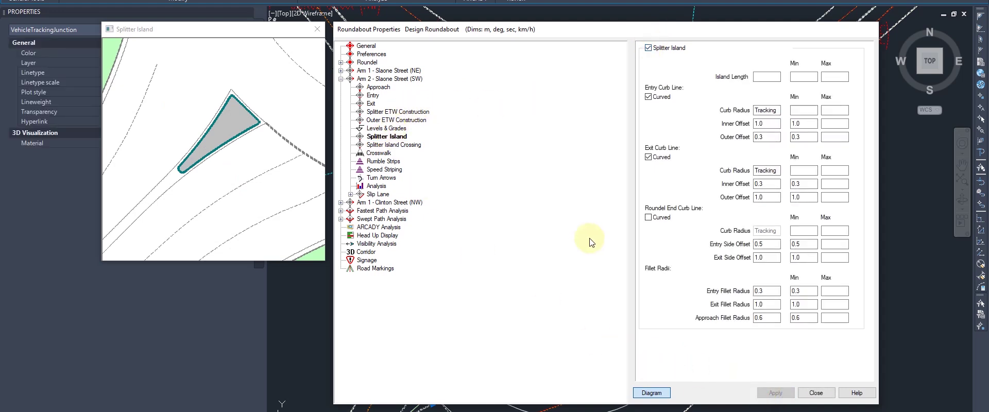
left_click(816, 393)
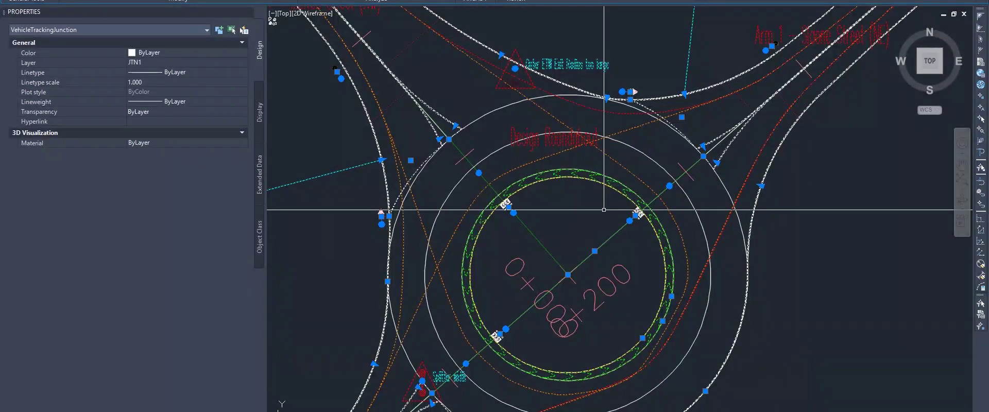
Inspect the updated roundabout, its arms and the path radius tables after applying the southwest arm's settings.
key("Escape")
scroll(529, 245, "down", 4)
middle_click_drag(529, 245, 544, 155)
scroll(540, 88, "up", 4)
double_click(542, 89)
scroll(540, 87, "down", 2)
mouse_move(541, 88)
middle_mouse_down()
mouse_move(545, 245)
mouse_move(592, 301)
middle_mouse_up()
key("Escape")
scroll(511, 175, "up", 6)
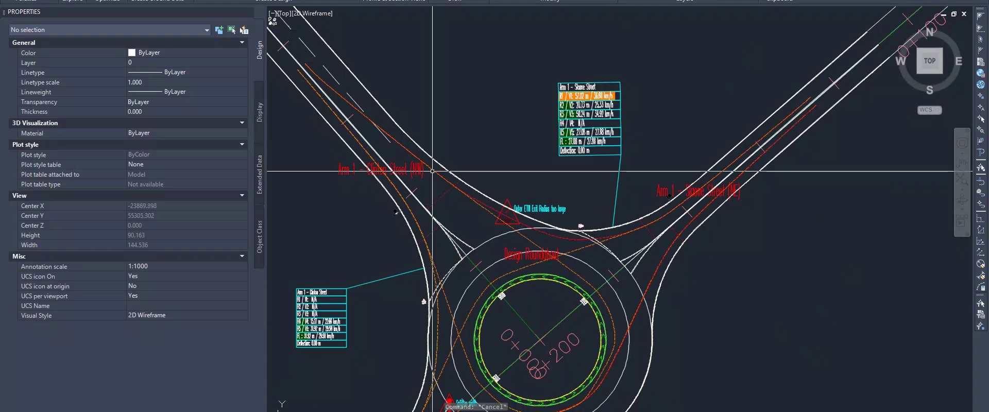
Reopen the roundabout's properties and review the rumble strips, turn arrows, analysis and slip lane settings of the southwest arm.
left_click(453, 208)
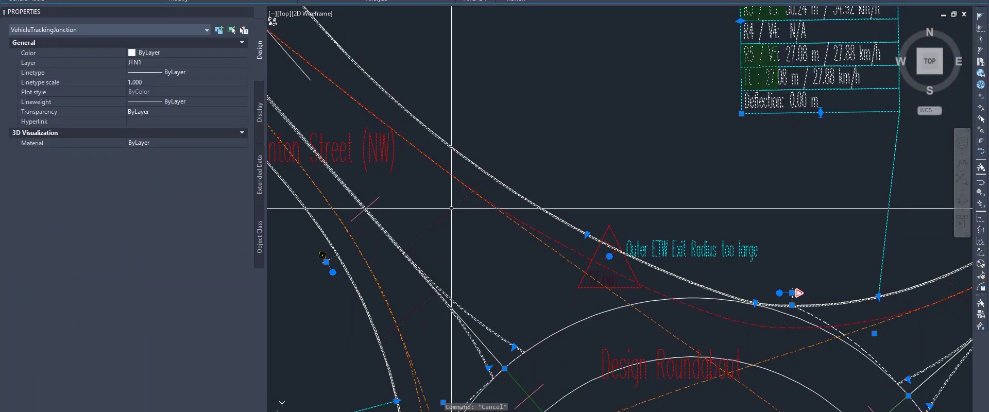
scroll(451, 208, "down", 4)
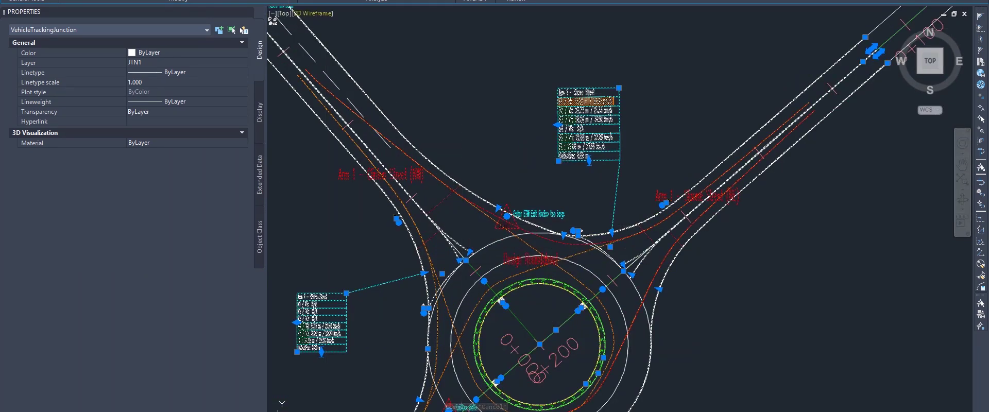
double_click(360, 126)
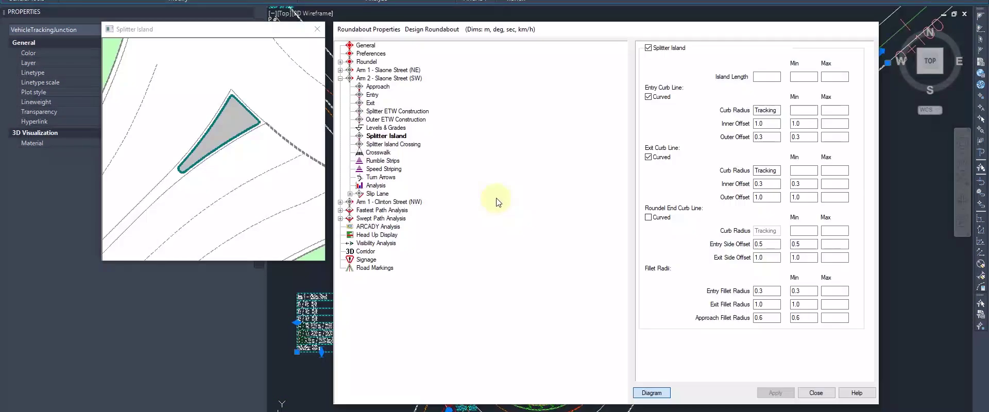
left_click(373, 162)
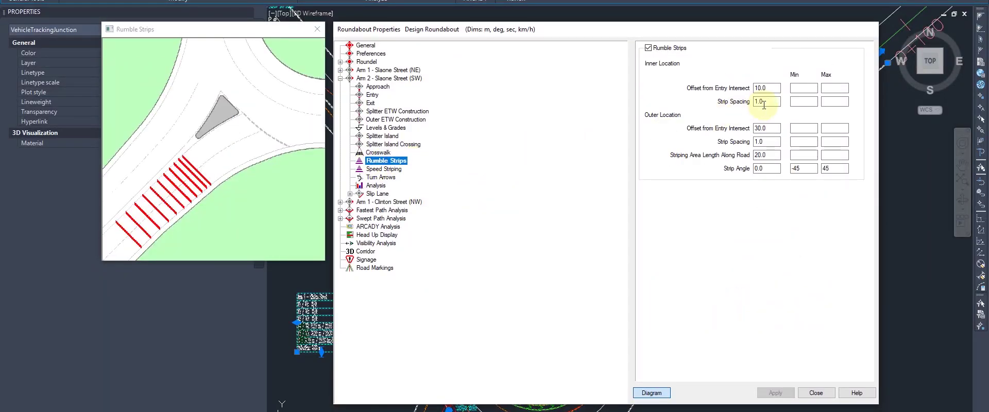
left_click(381, 178)
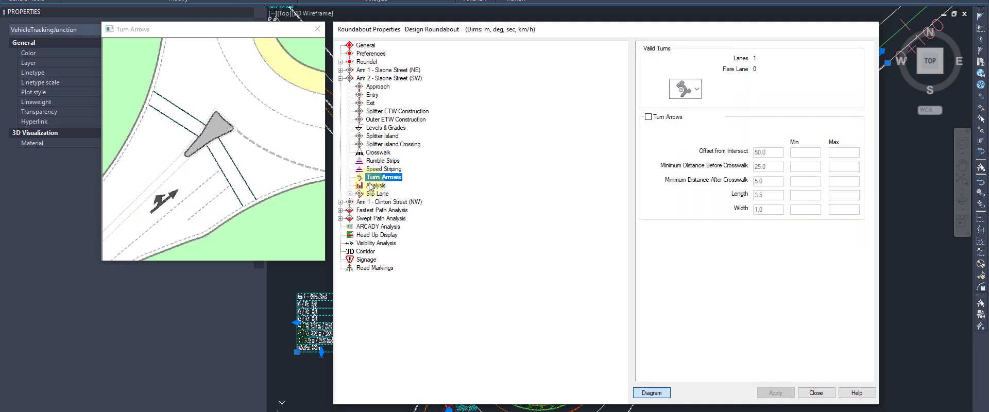
left_click(371, 186)
left_click(378, 195)
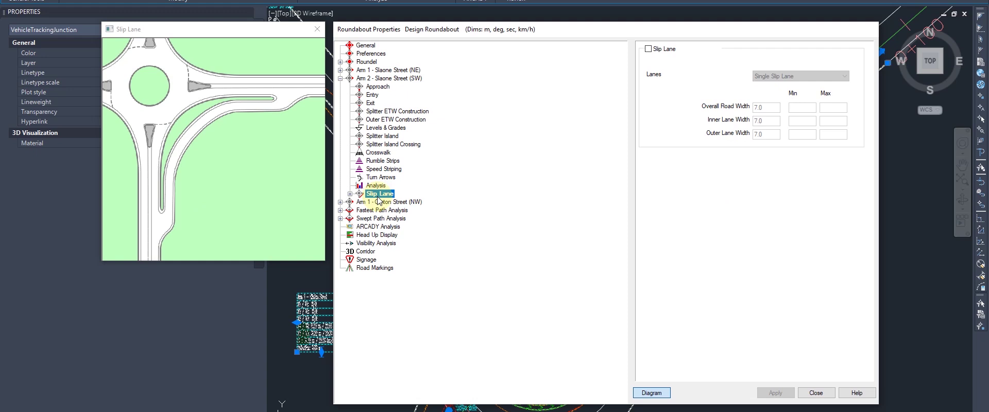
Review the design vehicles and offset criteria under Swept Path Analysis and open the definition form for a new design vehicle.
left_click(373, 219)
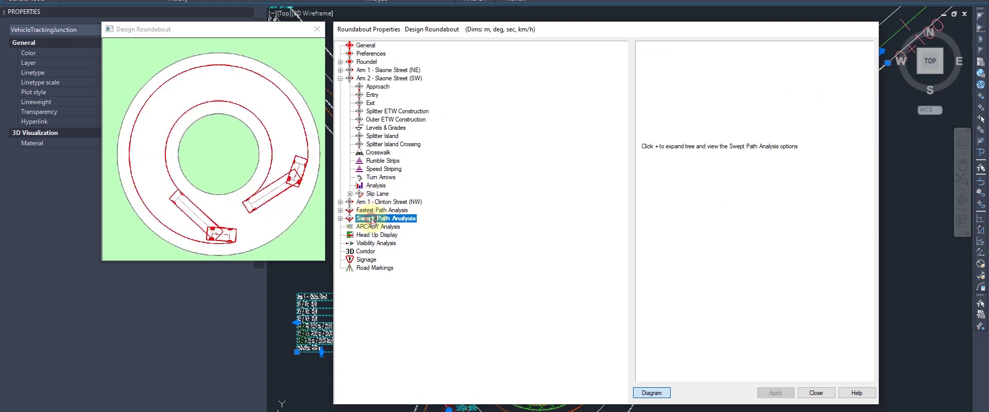
left_click(340, 219)
left_click(381, 228)
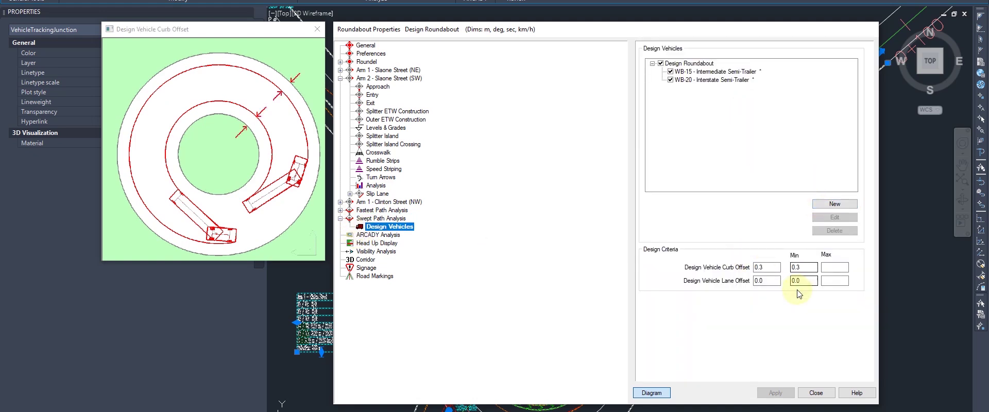
left_click(830, 204)
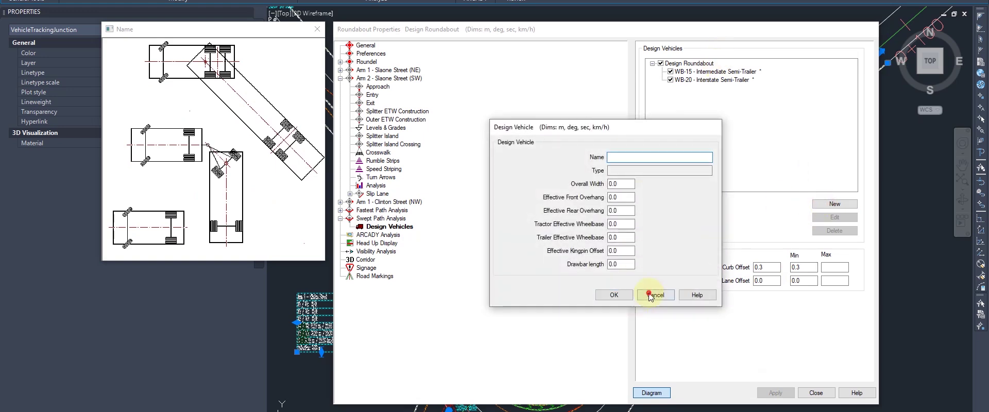
Discard the new design vehicle form and view the definition of the WB-15 - Intermediate Semi-Trailer vehicle.
left_click(653, 295)
left_click(716, 72)
double_click(716, 71)
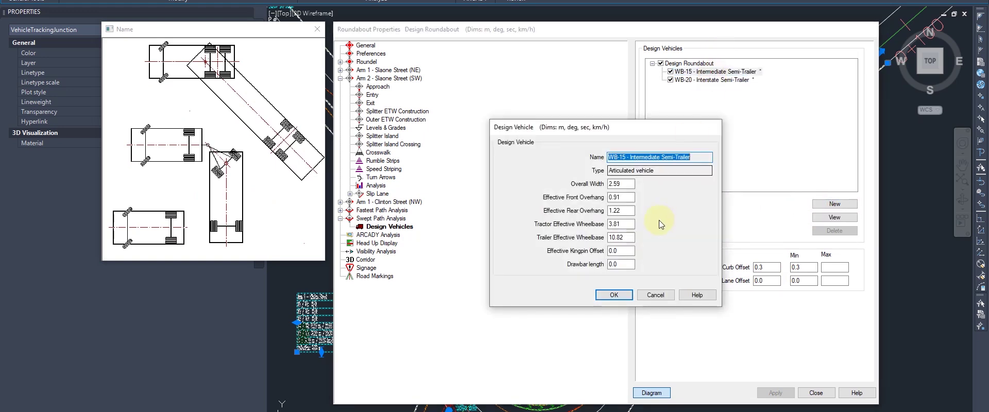
left_click(614, 294)
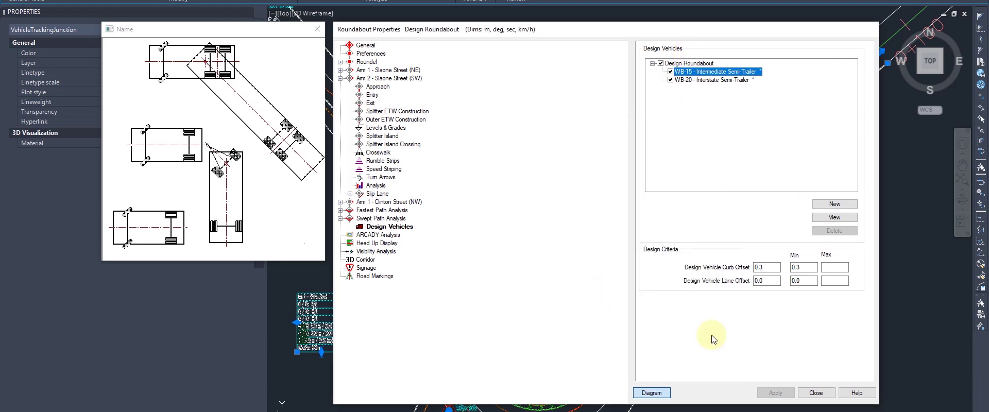
Enable speed striping for Arm 2 - Slaone Street (SW).
left_click(378, 202)
left_click(379, 195)
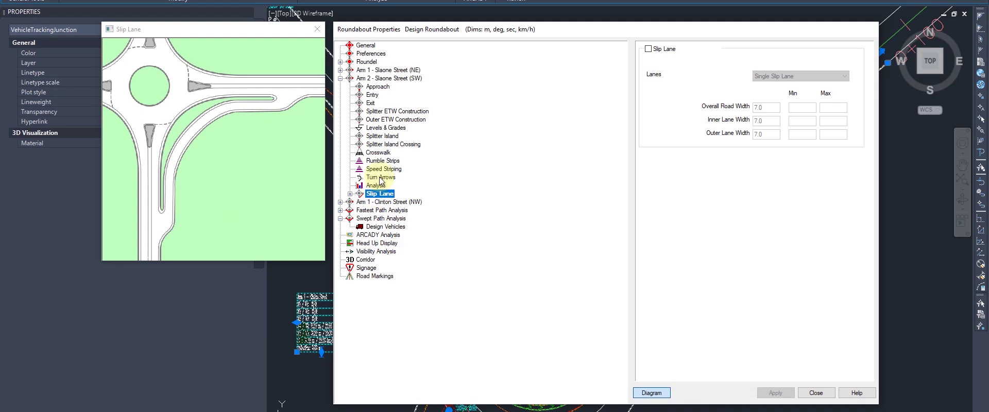
left_click(380, 177)
left_click(382, 170)
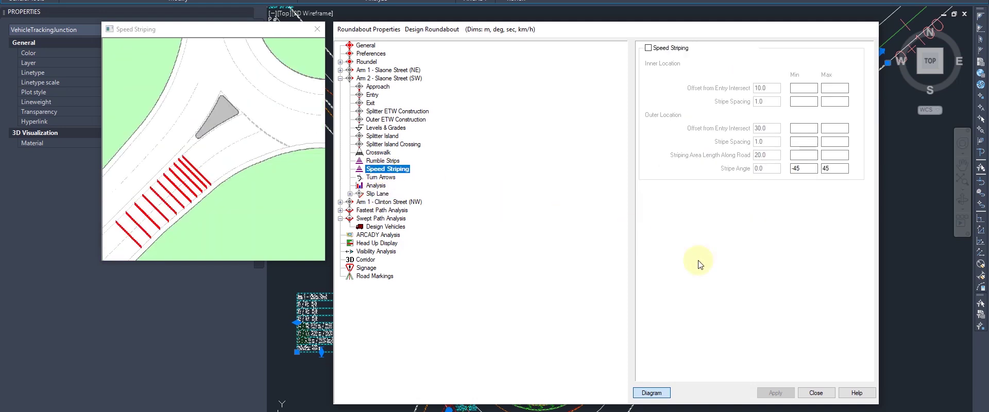
left_click(649, 48)
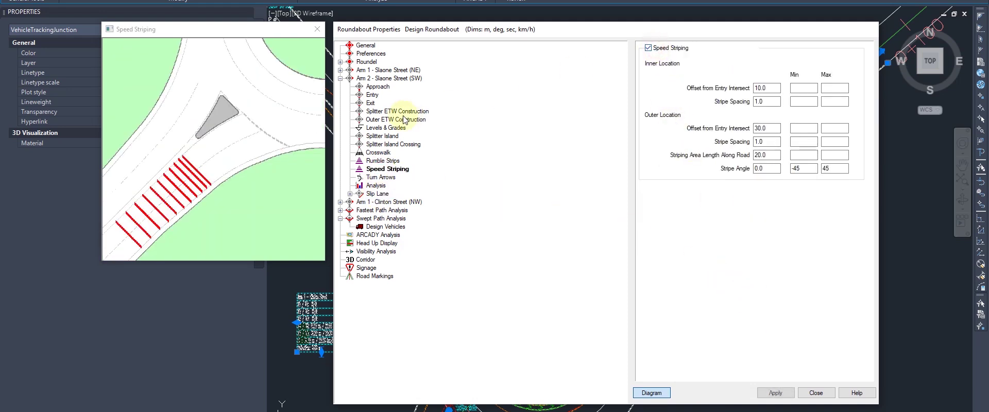
Disable the exit of Arm 2 - Slaone Street (SW) and apply the changes to the roundabout.
left_click(374, 95)
left_click(372, 103)
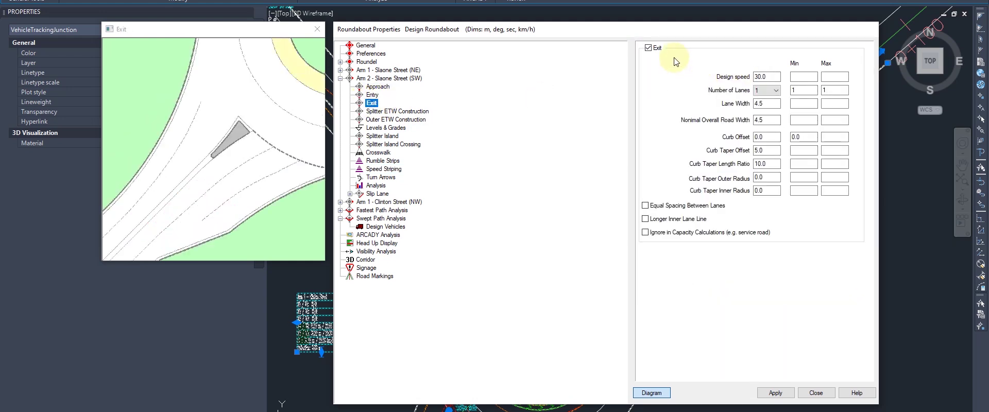
left_click(649, 48)
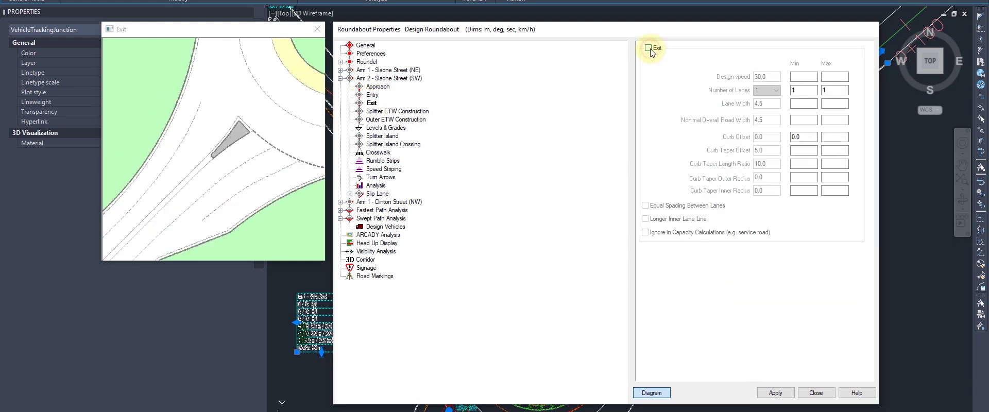
left_click(374, 95)
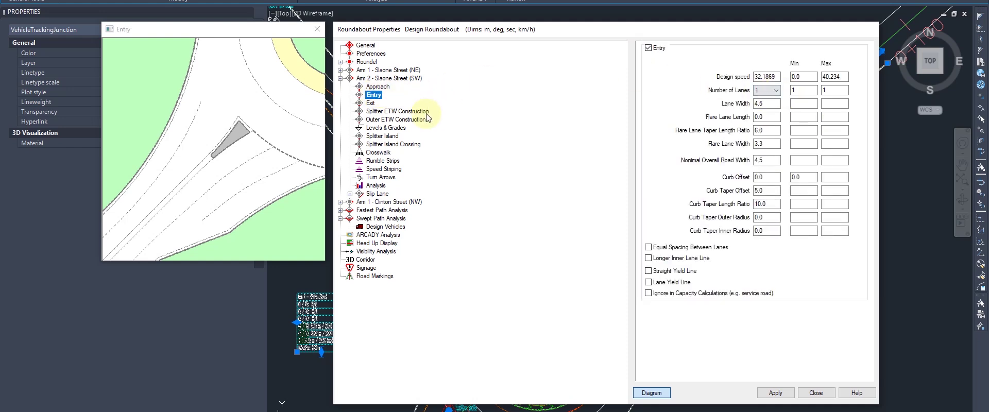
left_click(766, 395)
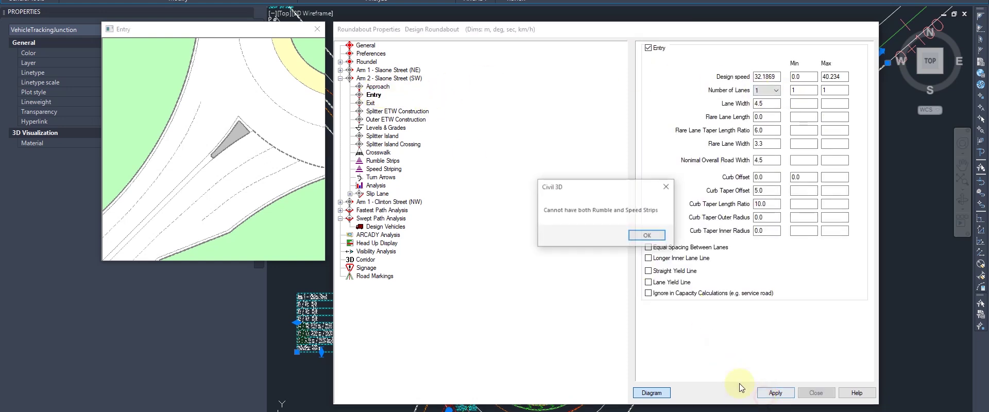
left_click(659, 234)
Turn off speed striping for the southwest arm and check its rumble strips settings.
left_click(382, 169)
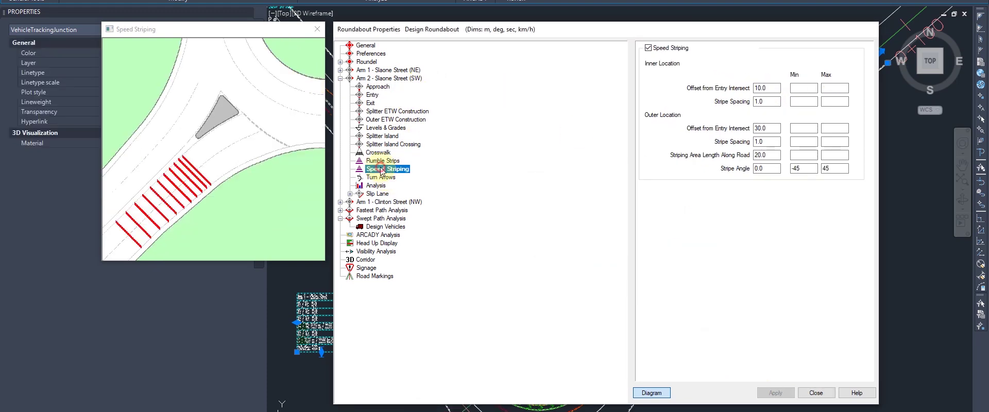
left_click(648, 49)
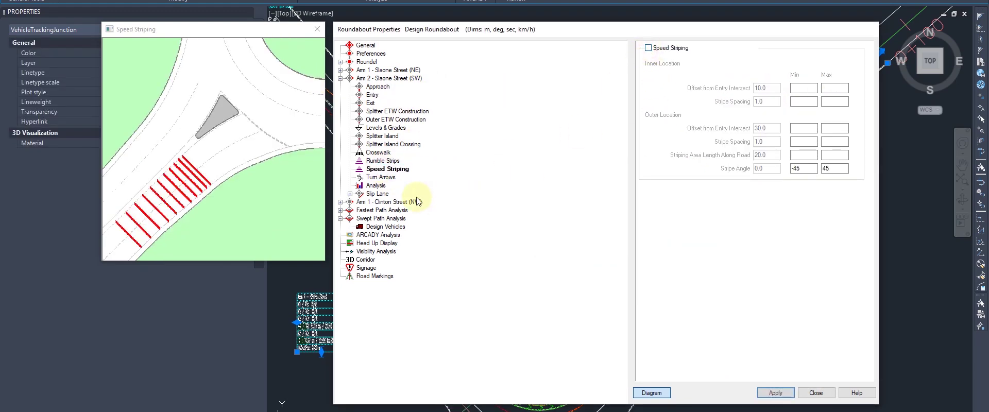
left_click(396, 162)
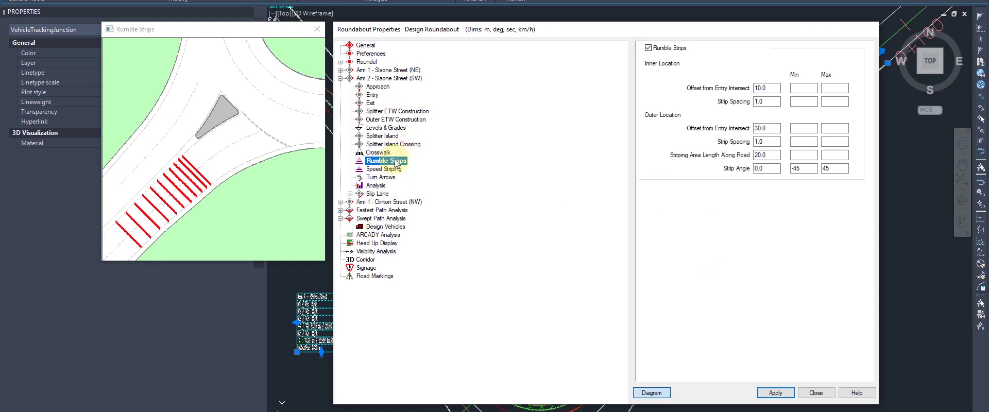
Review the southwest arm's approach and entry settings and the roundabout's ARCADY link options.
left_click(372, 95)
left_click(374, 88)
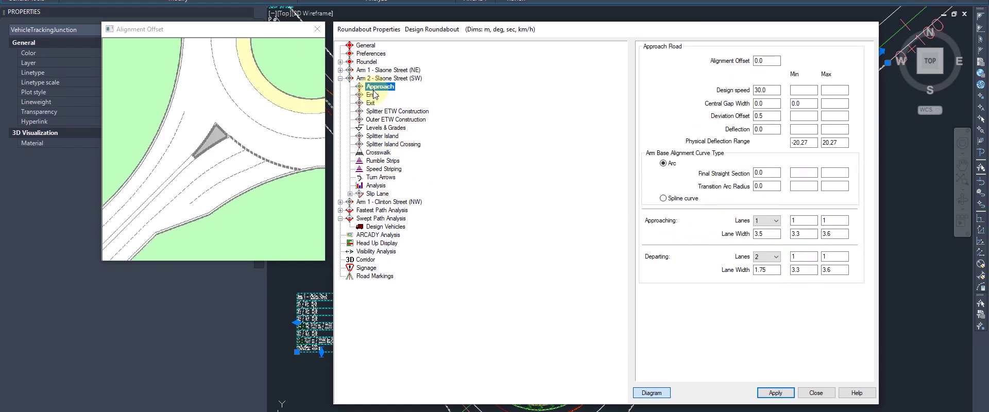
left_click(372, 95)
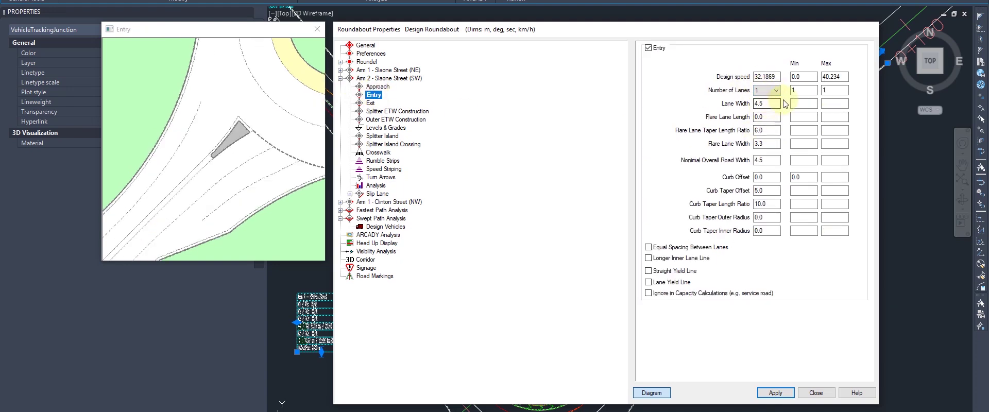
left_click(363, 243)
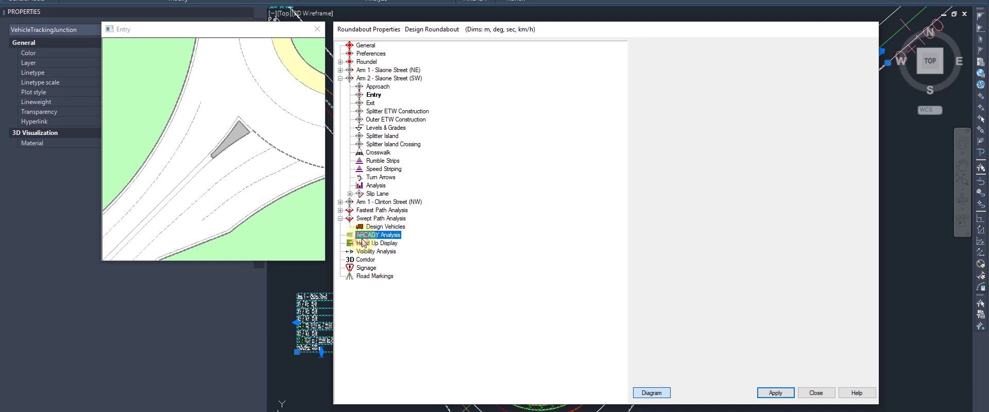
key("Up")
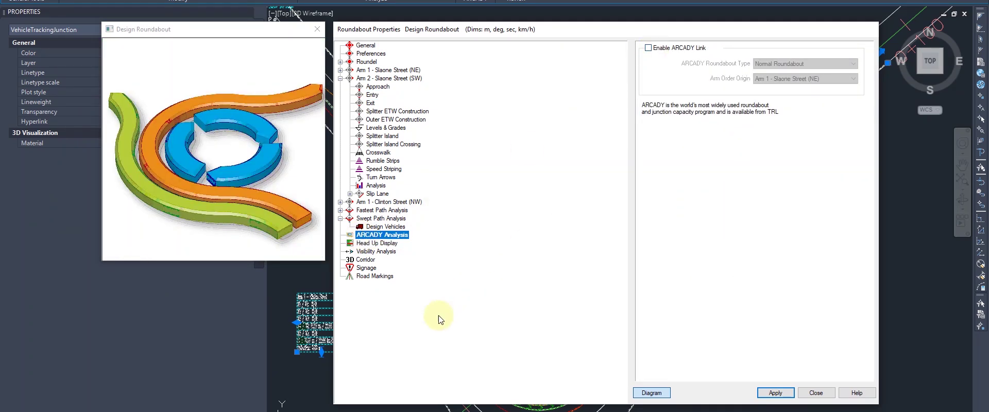
Check the sightlines under Visibility Analysis, hide the diagram and close the roundabout properties.
left_click(390, 252)
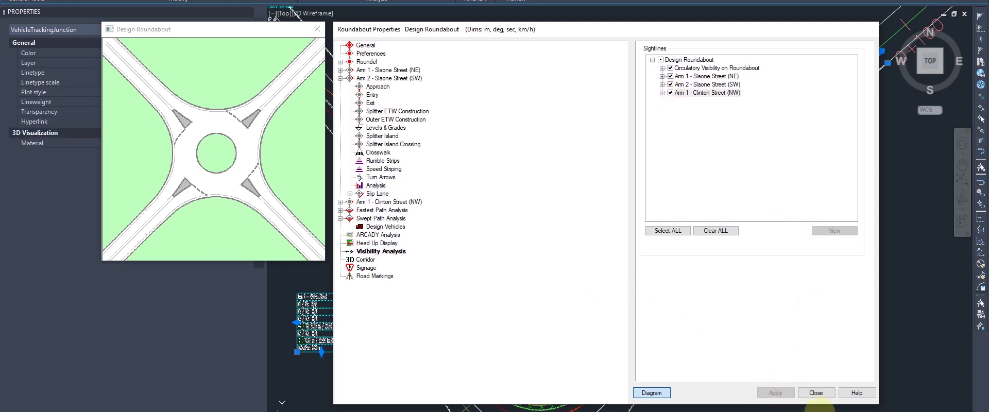
left_click(652, 394)
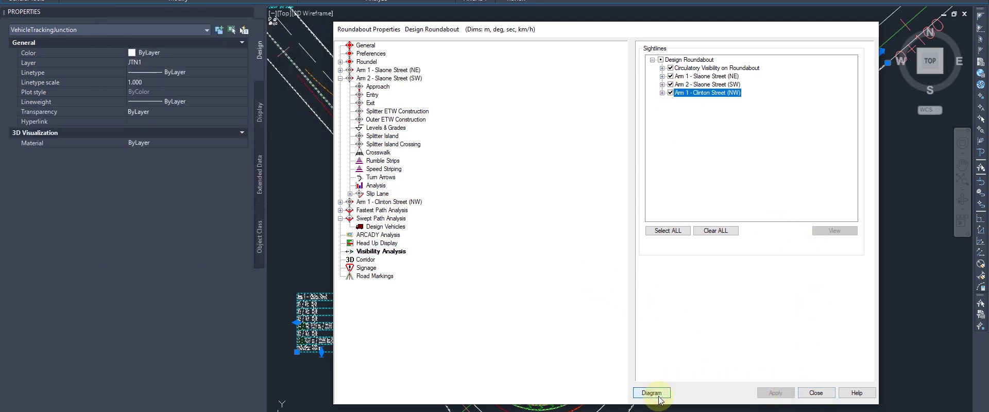
left_click(816, 393)
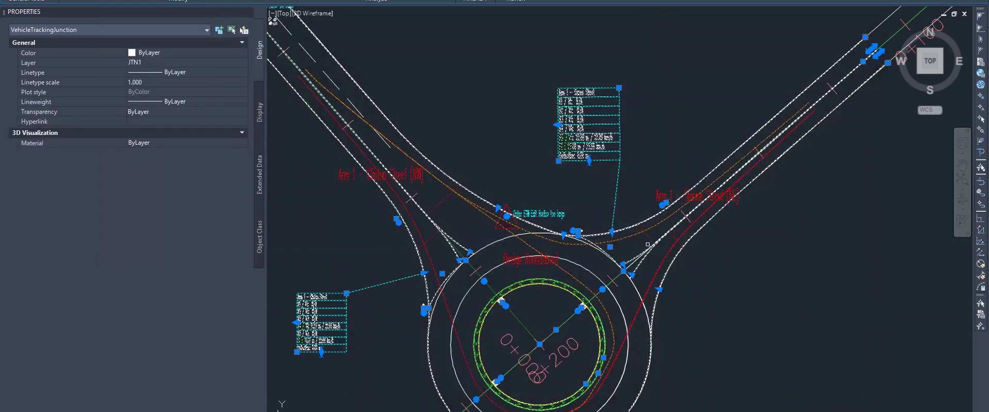
Try to resync the roundabout with ARCADY, decline enabling its ARCADY link and clear the selection.
scroll(650, 242, "down", 3)
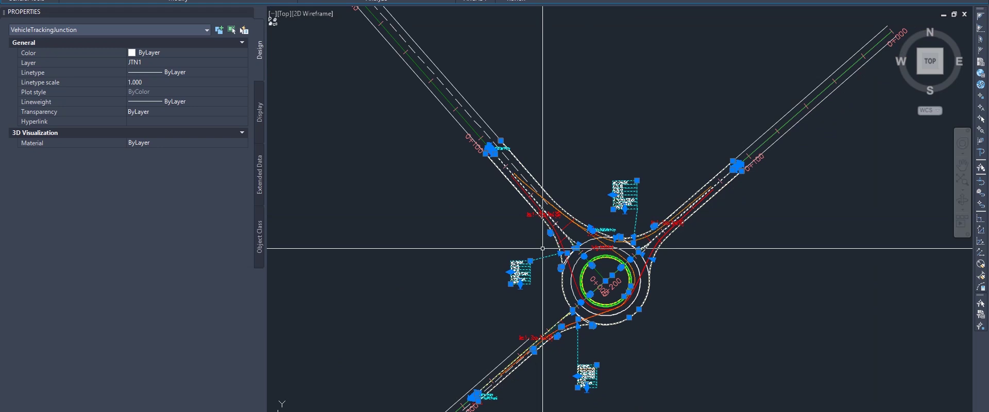
left_click(475, 1)
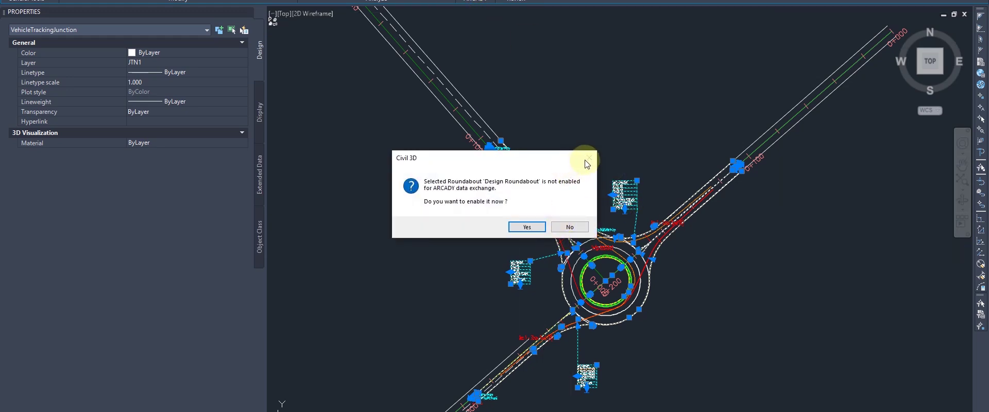
left_click(569, 227)
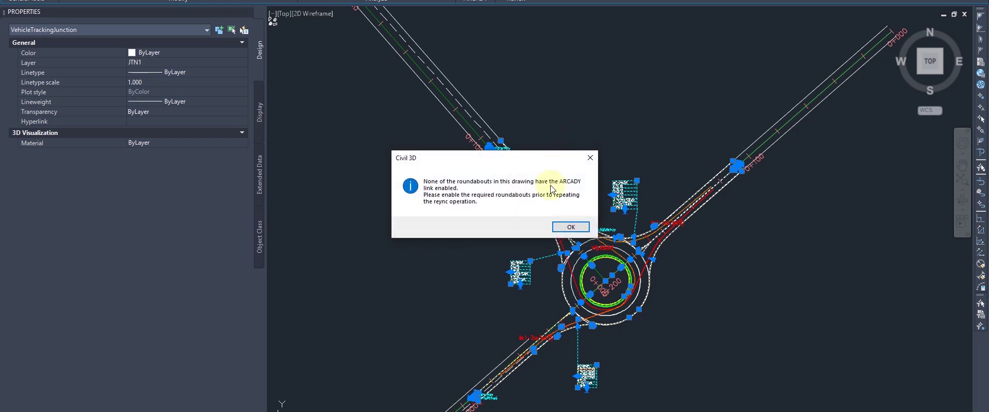
left_click(571, 226)
scroll(536, 140, "up", 5)
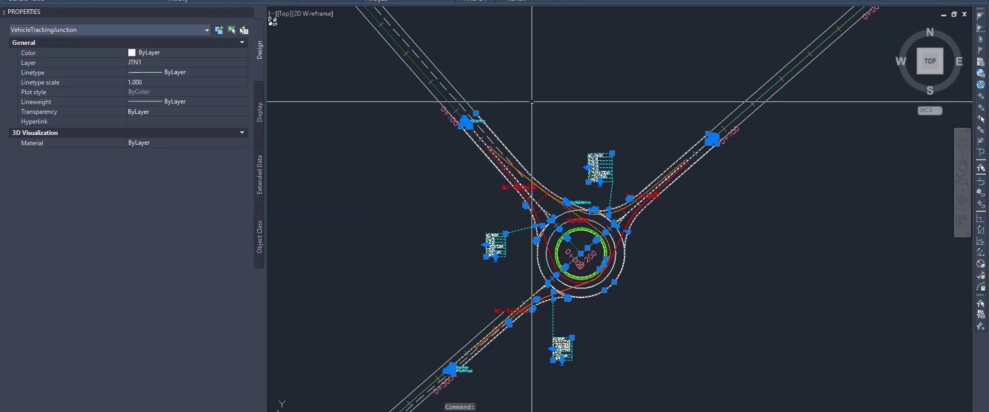
key("Escape")
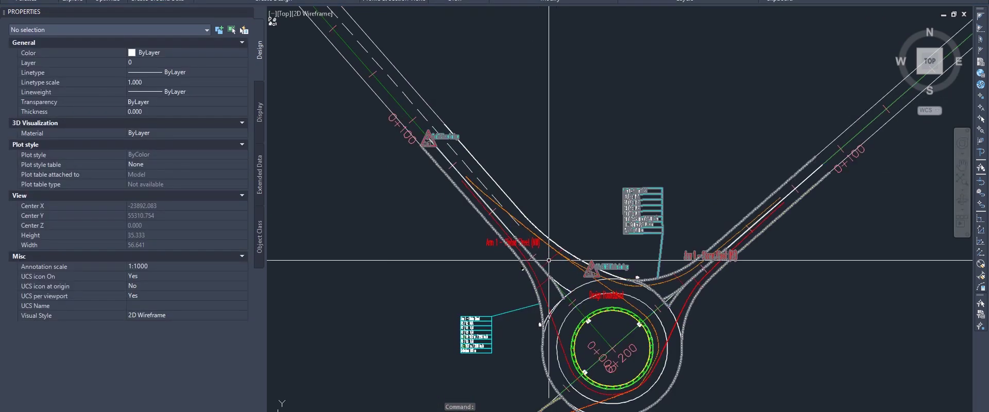
Add crosswalks across the roundabout's northwest Clinton Street arm and northeast Slaone Street arm.
left_click(544, 238)
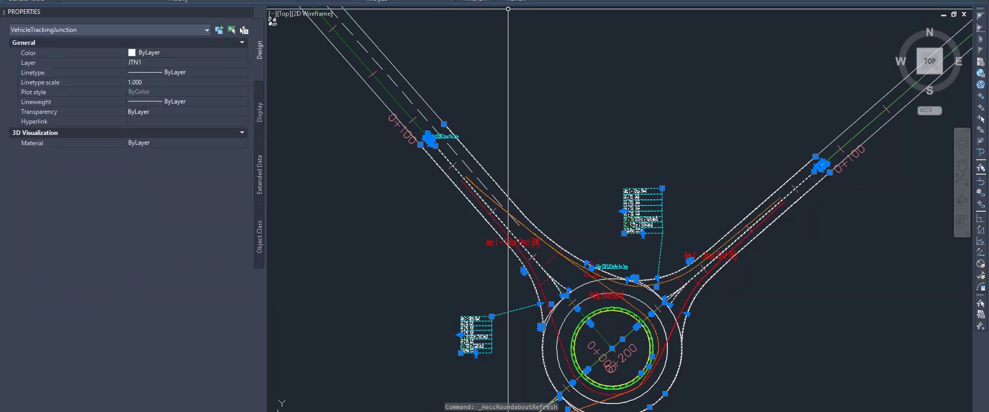
left_click(180, 0)
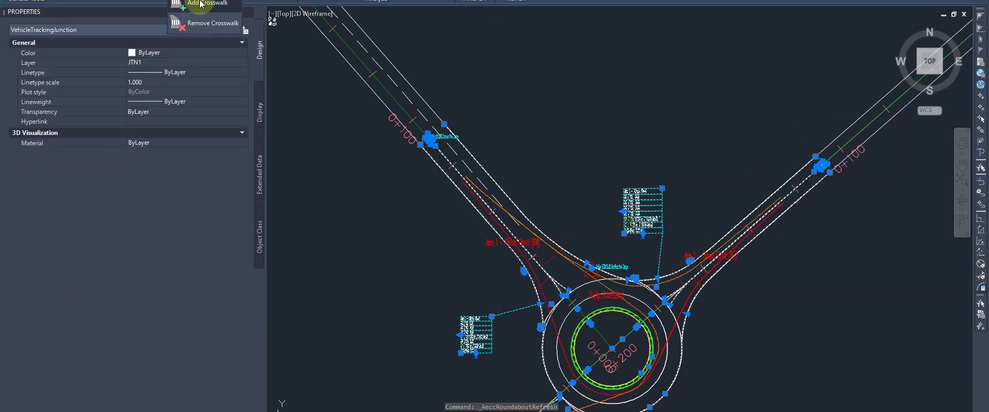
scroll(524, 232, "up", 6)
scroll(593, 305, "down", 7)
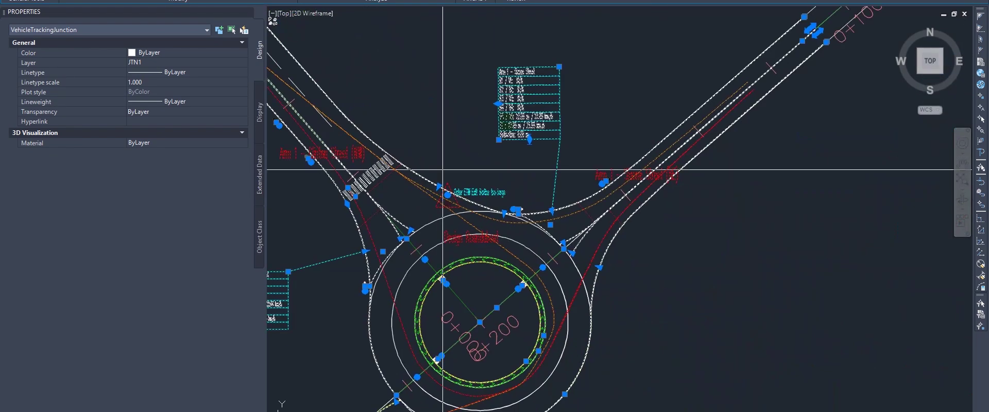
scroll(641, 157, "up", 2)
left_click(609, 223)
Try to place a crosswalk across Arm 2 - Slaone Street (SW) and leave the crosswalk command.
scroll(608, 203, "down", 2)
middle_click_drag(441, 395, 549, 157)
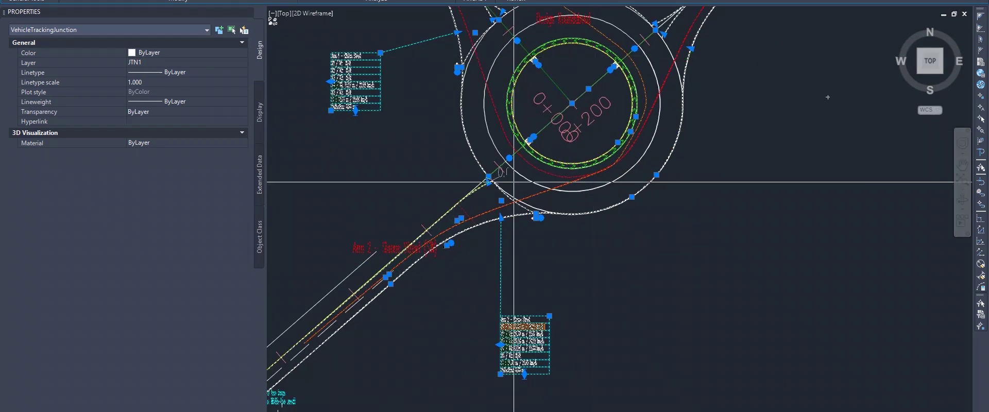
left_click(455, 206)
middle_click_drag(443, 183, 581, 179)
scroll(583, 188, "up", 2)
key("Escape")
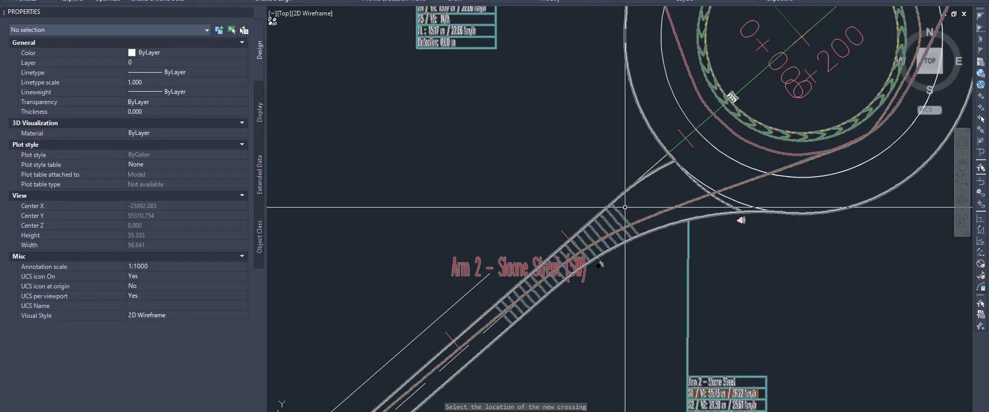
key("Escape")
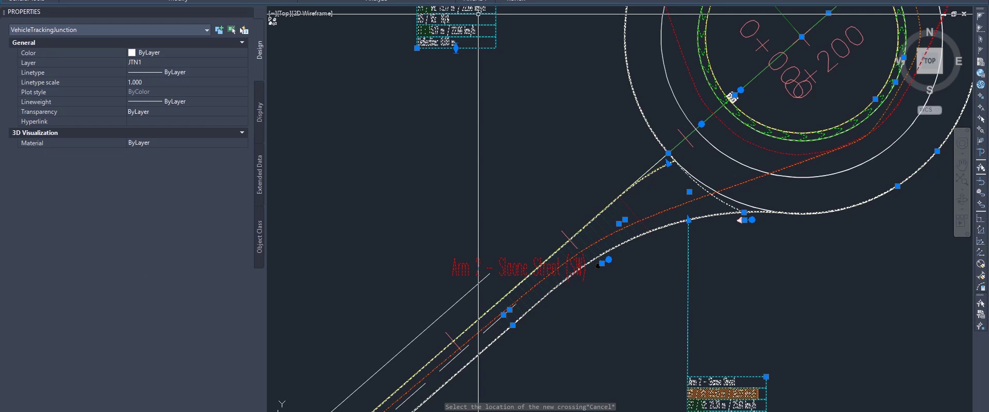
Try to remove speed striping from the selected roundabout and end the command.
left_click(238, 1)
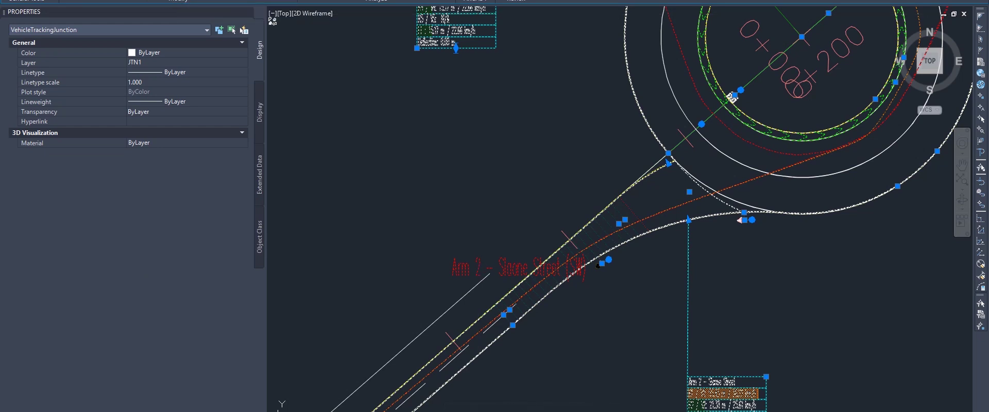
left_click(279, 2)
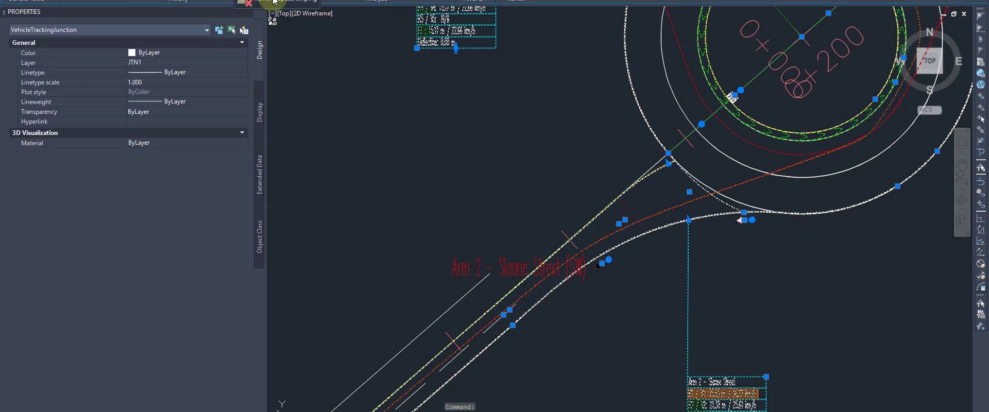
scroll(605, 232, "down", 4)
middle_click_drag(598, 172, 574, 232)
scroll(576, 229, "up", 2)
left_click(576, 228)
scroll(576, 228, "down", 2)
key("Escape")
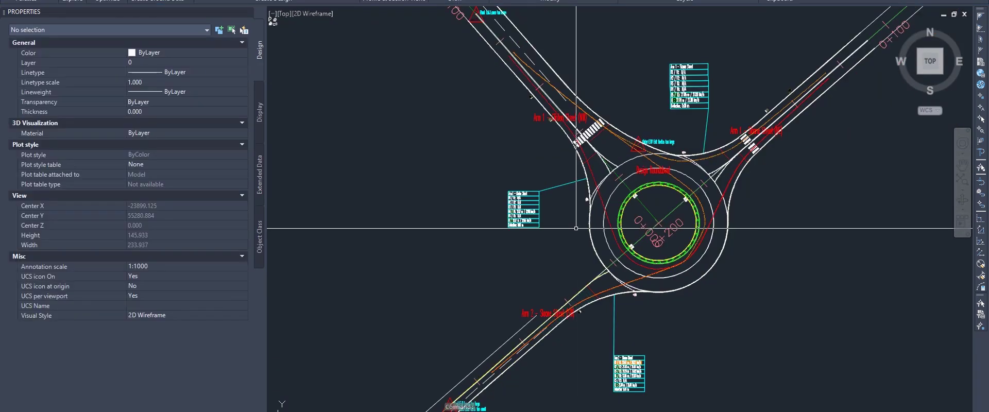
middle_click_drag(566, 314, 590, 253)
scroll(588, 204, "up", 3)
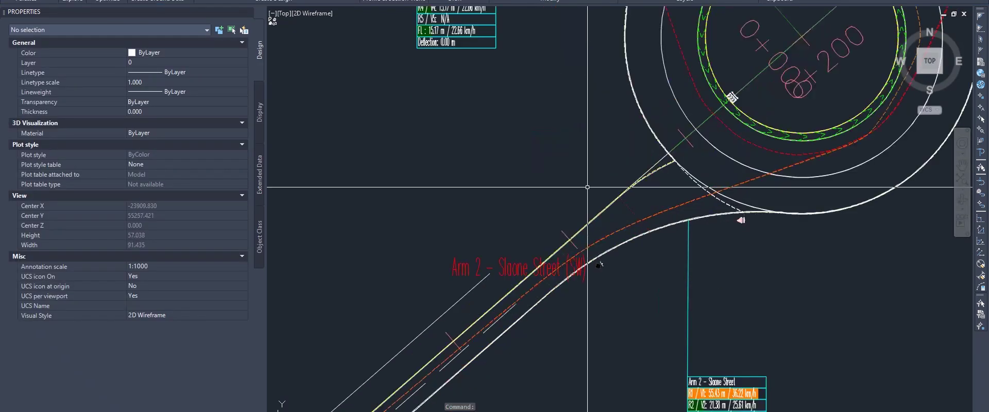
scroll(588, 186, "down", 2)
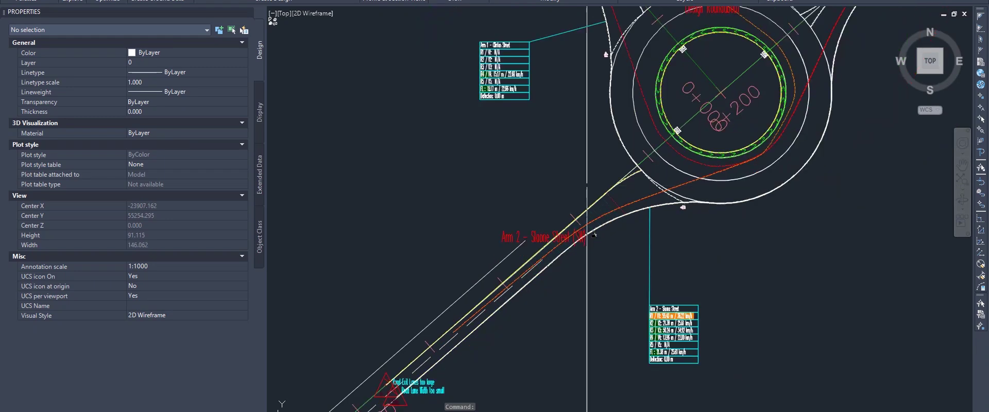
Examine the roundabout's arms, fastest-path lines and the roundabout warning sign beside the Slaone Street (SW) arm.
mouse_move(503, 163)
middle_mouse_down()
mouse_move(354, 171)
mouse_move(549, 281)
mouse_move(544, 298)
middle_mouse_up()
scroll(492, 169, "down", 4)
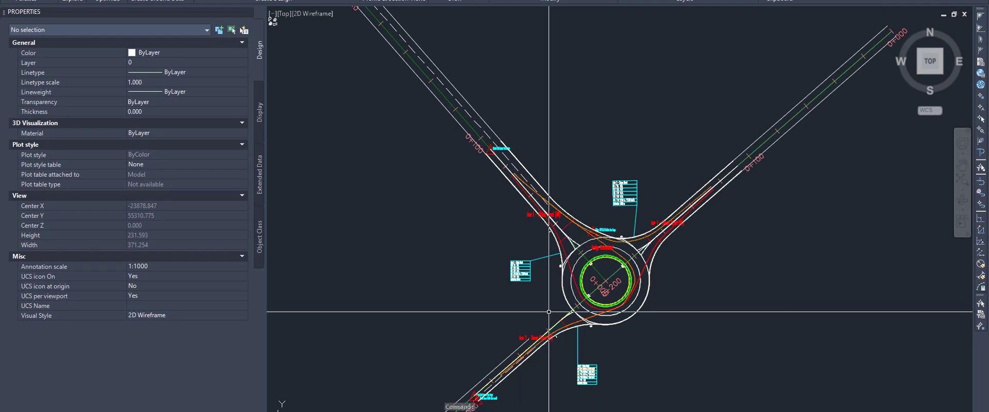
scroll(721, 232, "up", 4)
scroll(598, 129, "down", 4)
scroll(495, 290, "up", 4)
scroll(516, 216, "down", 4)
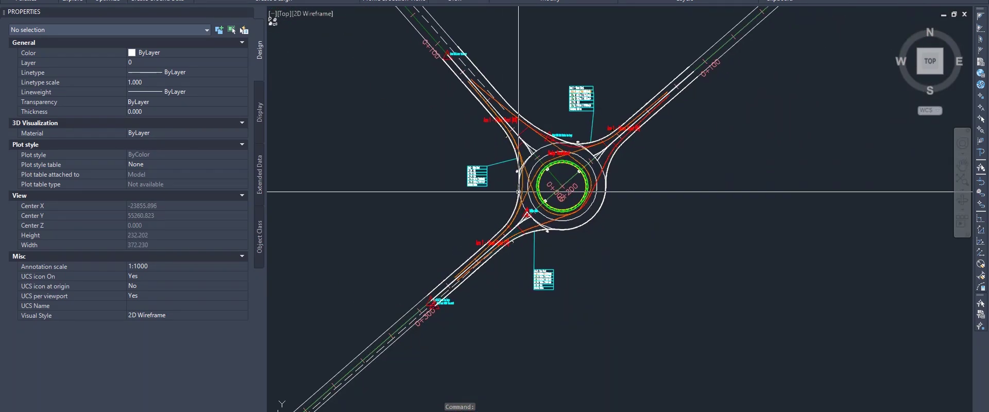
scroll(521, 191, "up", 4)
middle_click_drag(501, 90, 527, 287)
scroll(527, 288, "up", 1)
scroll(507, 279, "down", 5)
scroll(486, 267, "up", 6)
scroll(486, 267, "down", 4)
scroll(459, 281, "up", 2)
scroll(457, 291, "up", 2)
scroll(444, 334, "up", 10)
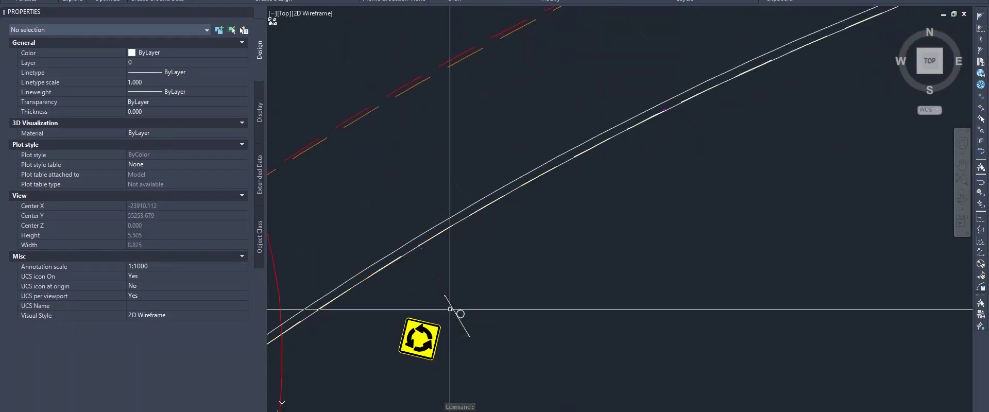
scroll(449, 278, "down", 15)
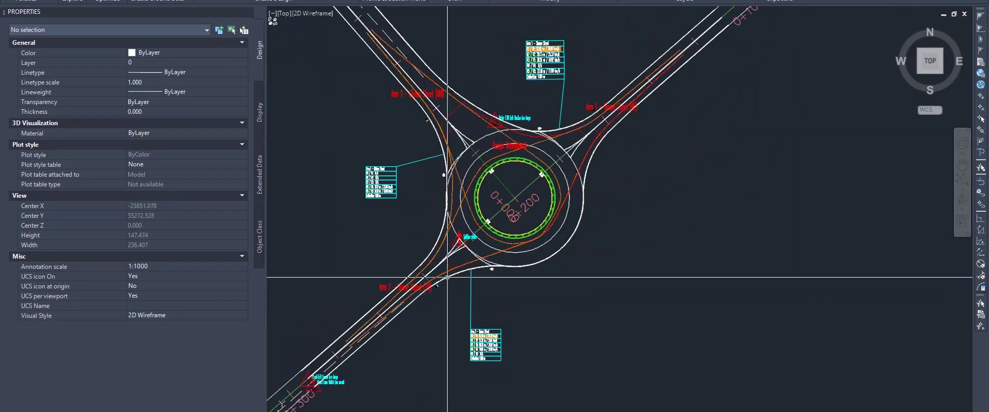
scroll(447, 268, "up", 1)
key("Escape")
Open the roundabout's properties and review the exit, rumble strip and speed striping settings of Arm 1 - Slaone Street (NE).
left_click(447, 265)
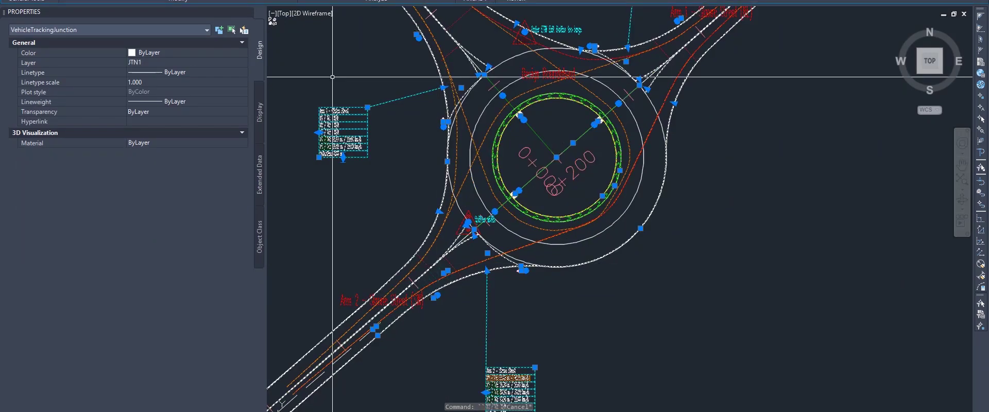
double_click(420, 180)
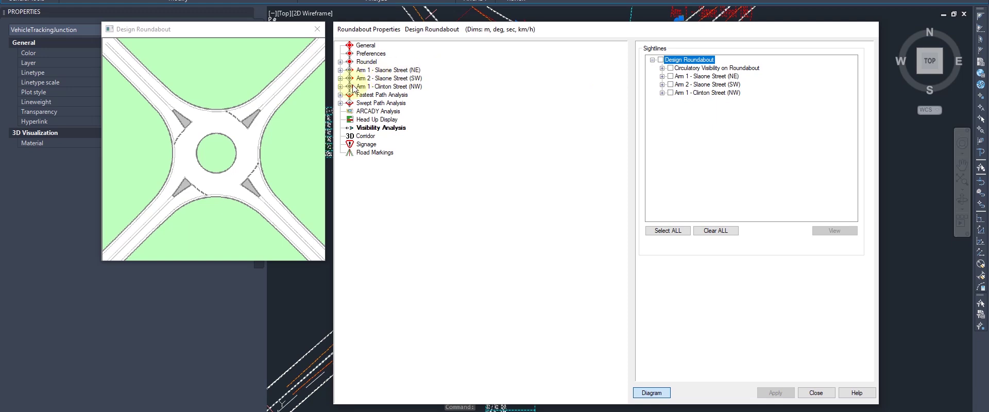
left_click(341, 62)
left_click(340, 61)
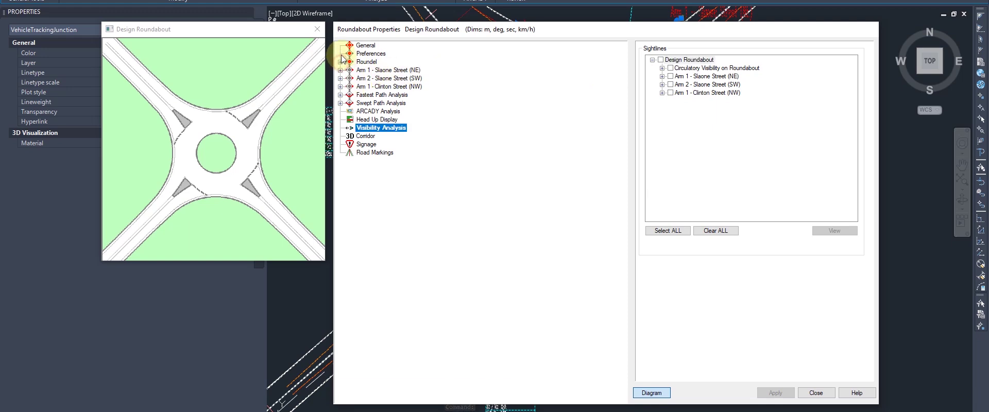
left_click(341, 70)
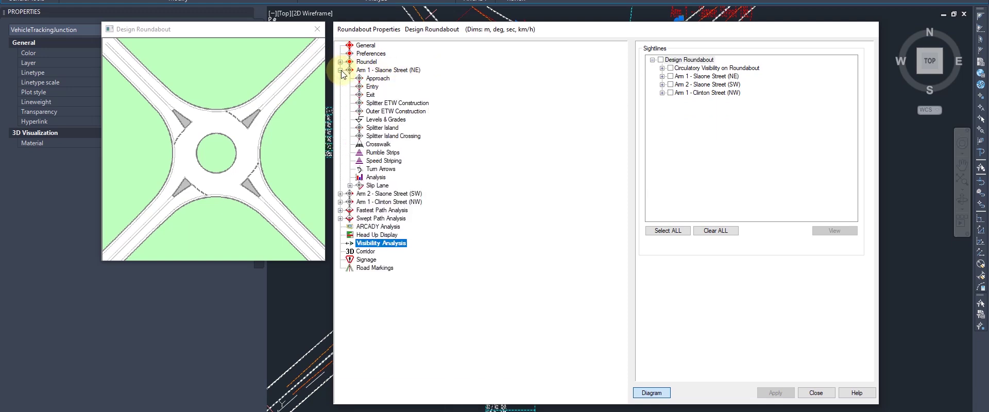
left_click(369, 95)
left_click(381, 153)
left_click(384, 162)
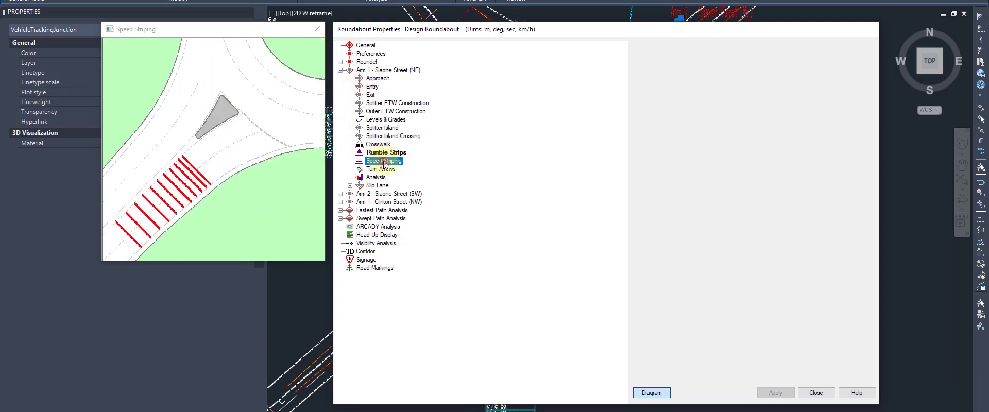
left_click(340, 70)
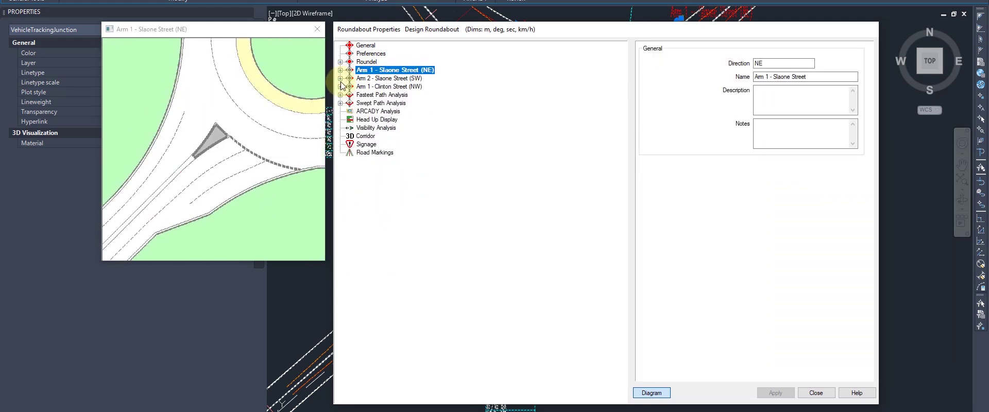
Review the crosswalk, splitter island and splitter island crossing settings of Arm 2 - Slaone Street (SW).
left_click(340, 78)
left_click(378, 146)
left_click(379, 153)
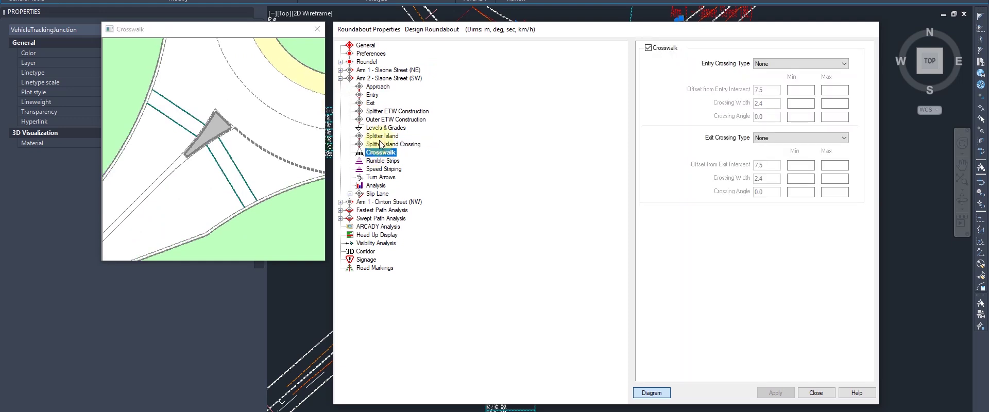
left_click(383, 136)
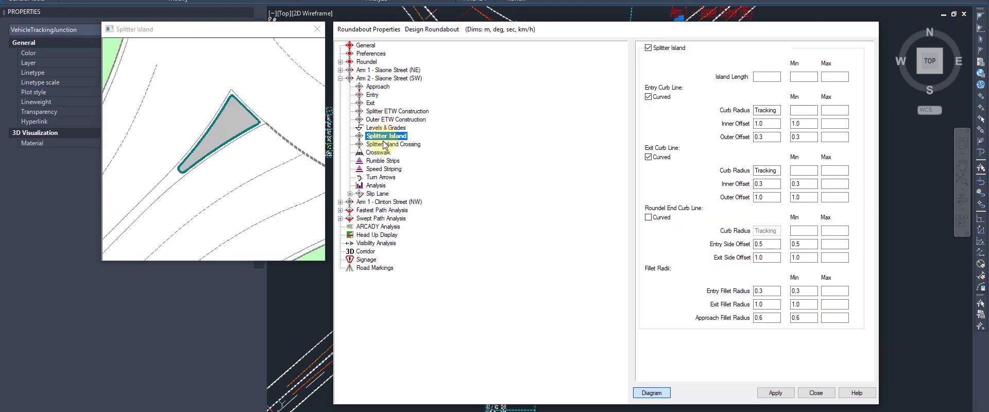
left_click(383, 145)
left_click(384, 153)
Check the speed striping of Arm 2 - Slaone Street (SW) and turn off its rumble strips.
left_click(386, 169)
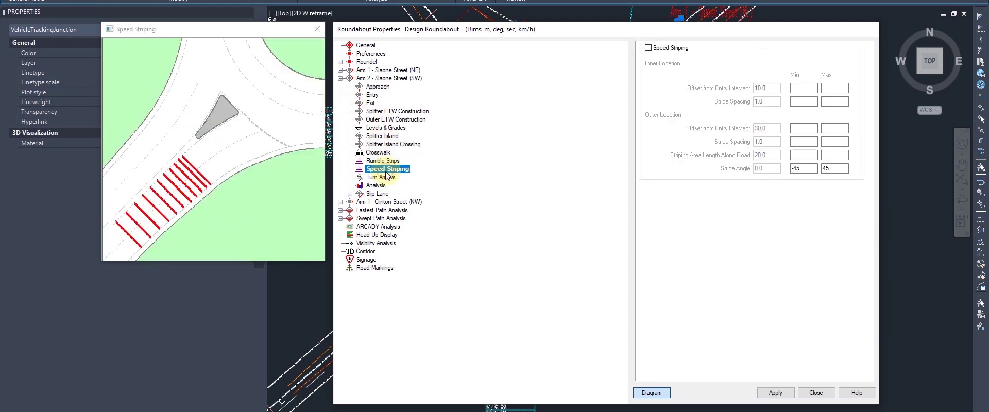
left_click(383, 160)
left_click(648, 48)
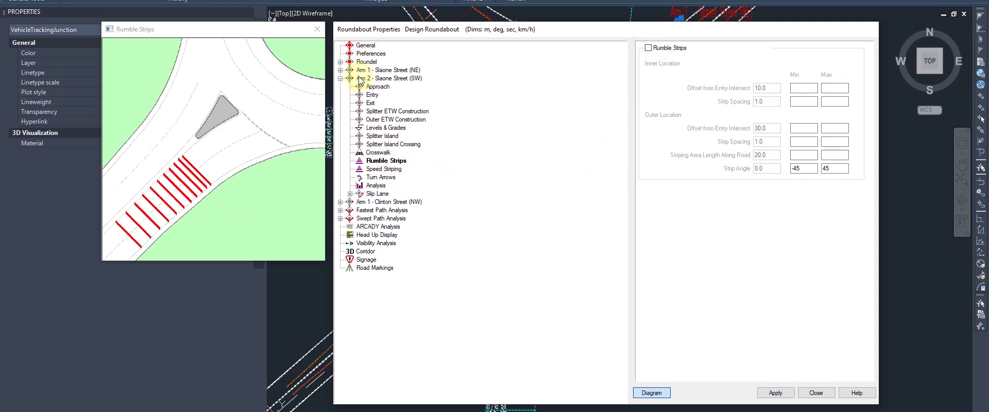
Check the crosswalk settings of Arm 1 - Slaone Street (NE), apply the property changes, close the properties and clear the selection.
left_click(340, 78)
left_click(340, 70)
left_click(375, 153)
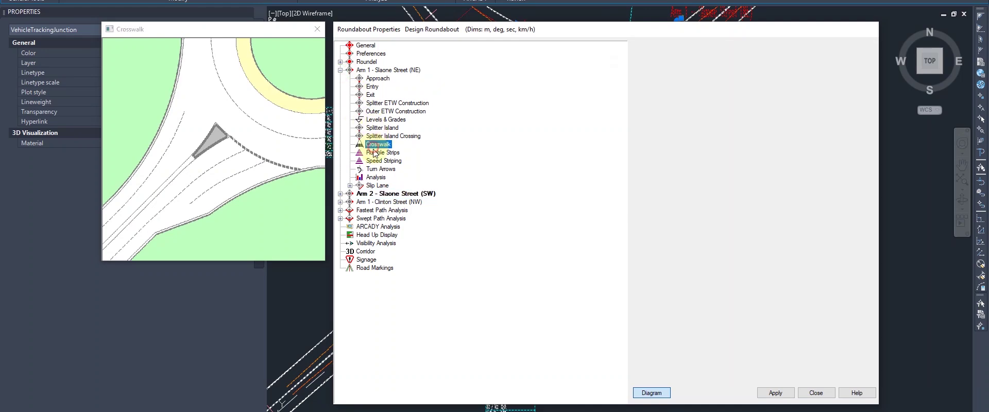
left_click(777, 397)
mouse_move(622, 31)
left_mouse_down()
mouse_move(318, 397)
mouse_move(447, 54)
left_mouse_up()
left_click(642, 411)
middle_click_drag(512, 172, 531, 185)
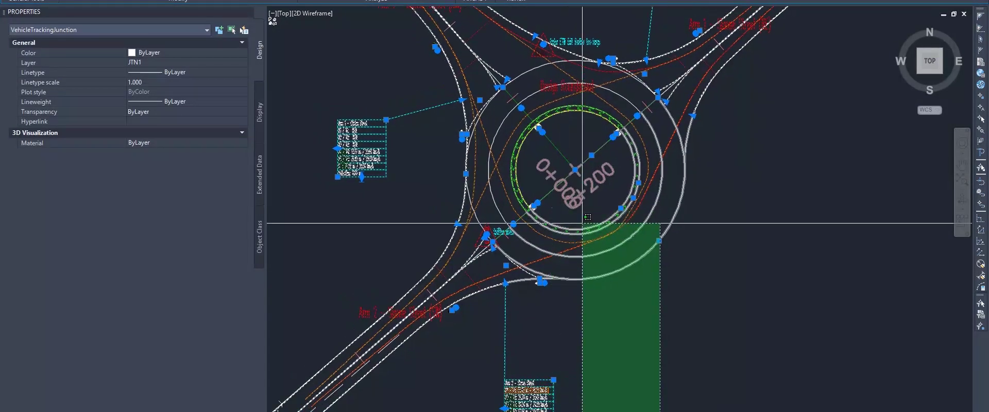
left_click(708, 289)
key("Escape")
middle_click_drag(567, 152, 552, 189)
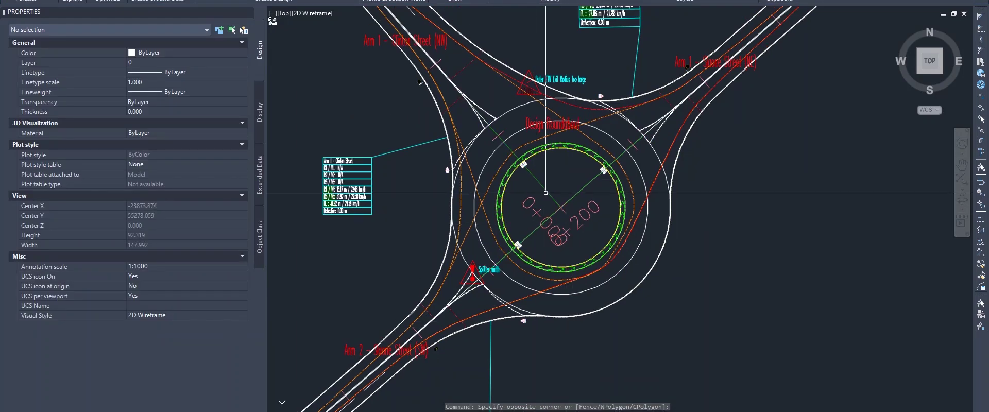
left_click(619, 276)
key("Escape")
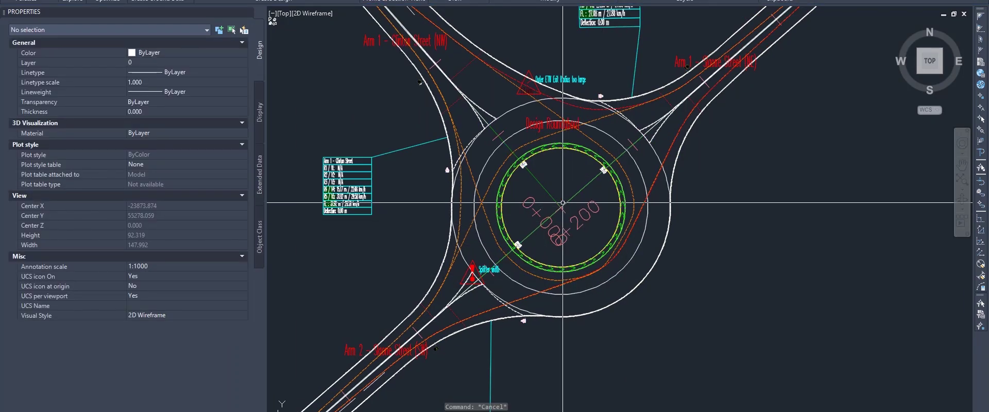
Add crosswalks to the roundabout across Arm 1 - Clinton Street (NW) and Arm 1 - Slaone Street (NE).
left_click(593, 261)
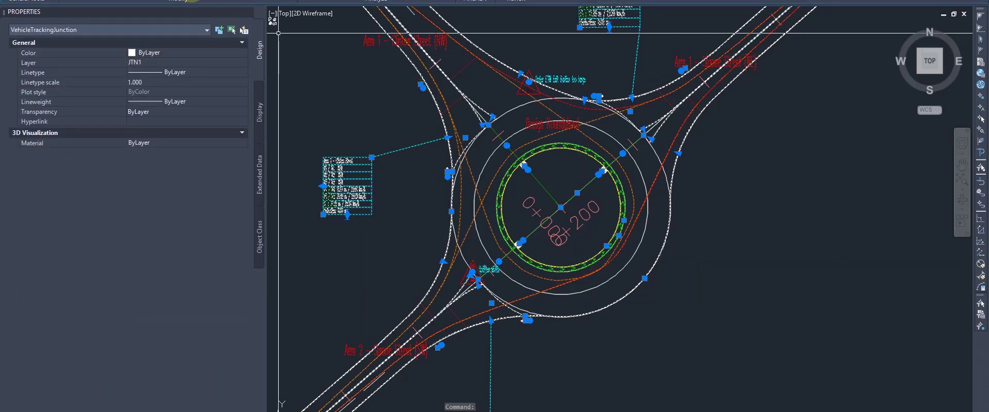
left_click(199, 1)
left_click(205, 9)
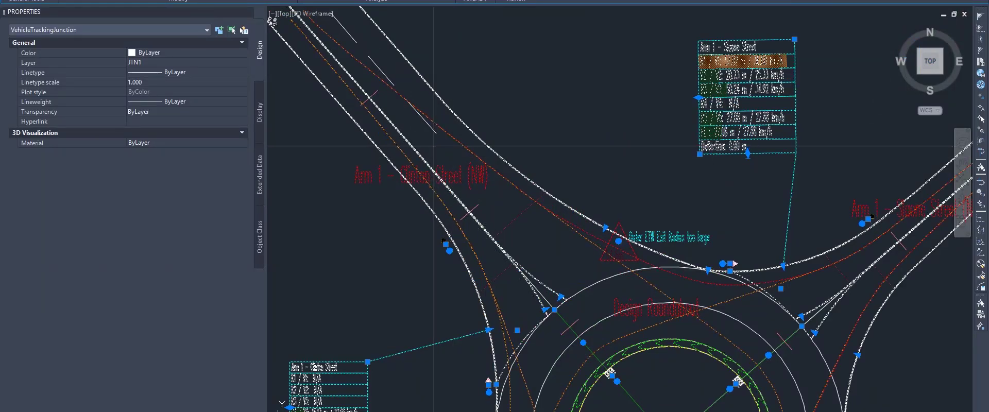
left_click(450, 175)
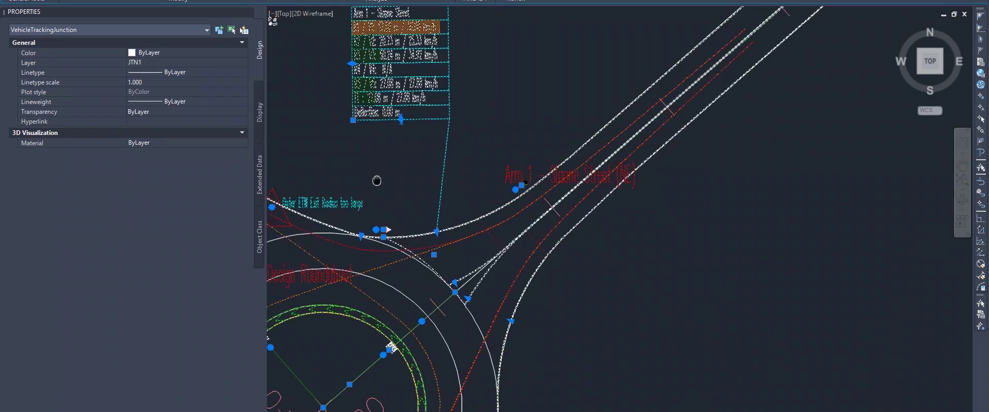
scroll(569, 180, "down", 3)
left_click(588, 179)
Add a crosswalk across Arm 2 - Slaone Street (SW), end the crosswalk command and clear the selection.
scroll(592, 160, "down", 2)
middle_click_drag(471, 262, 550, 201)
scroll(550, 201, "up", 3)
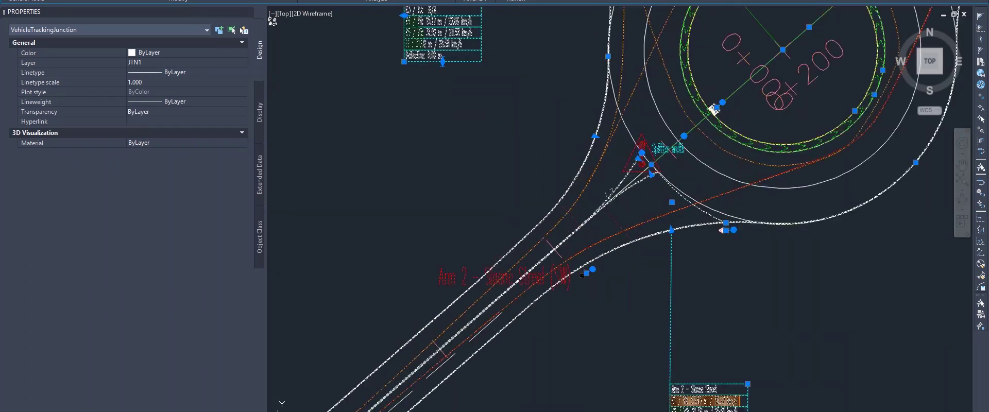
left_click(501, 295)
scroll(533, 239, "down", 3)
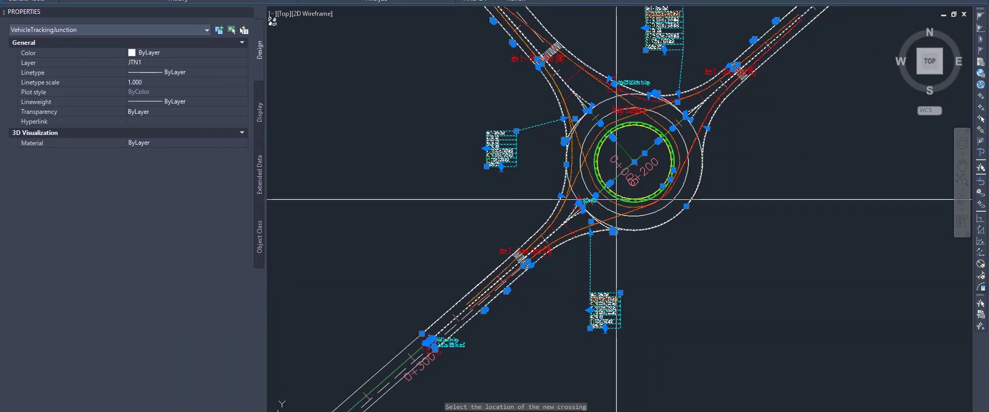
scroll(593, 147, "up", 3)
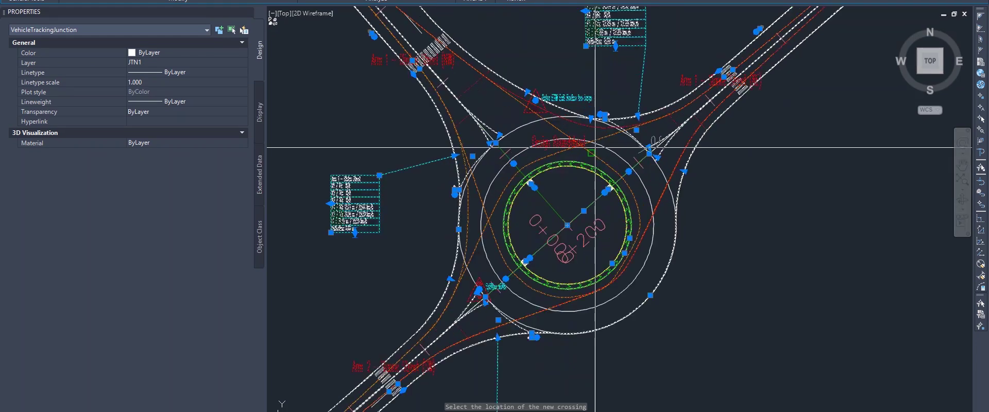
middle_click_drag(594, 86, 580, 181)
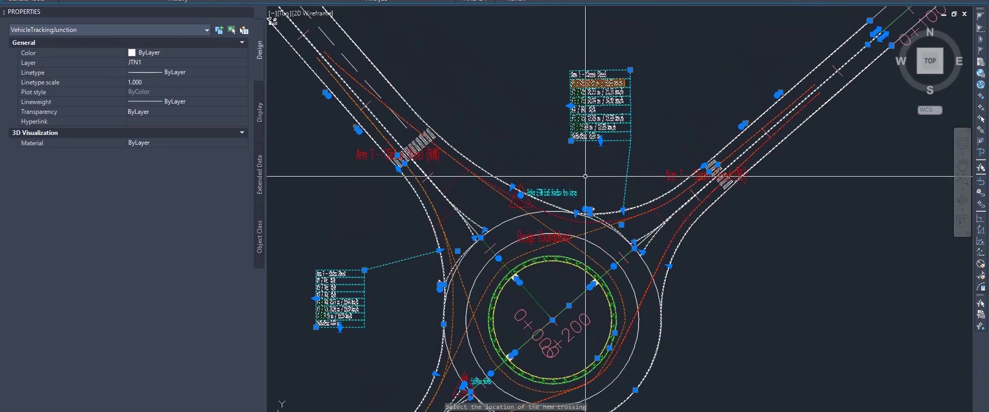
key("Escape")
key("Escape")
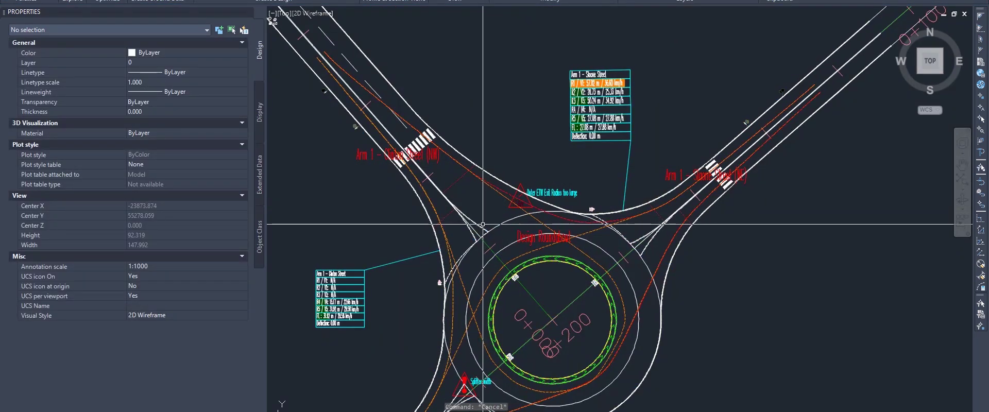
Open the roundabout's properties and narrow the properties dialog to uncover more of the drawing.
left_click(591, 210)
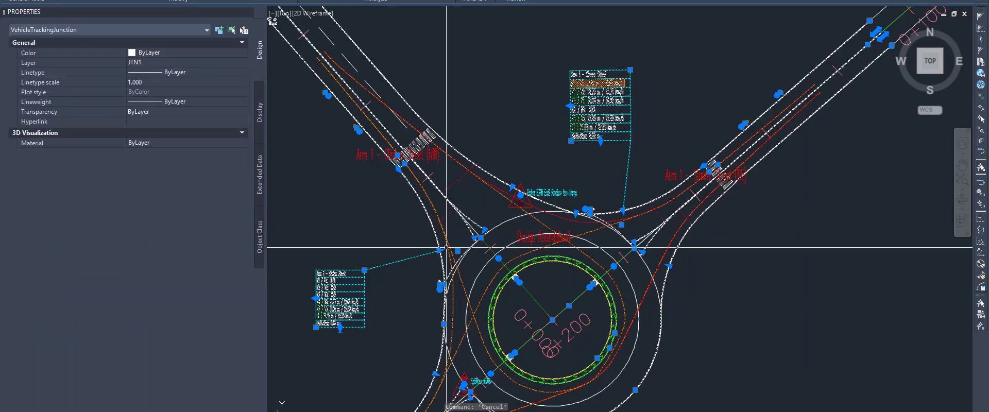
double_click(379, 143)
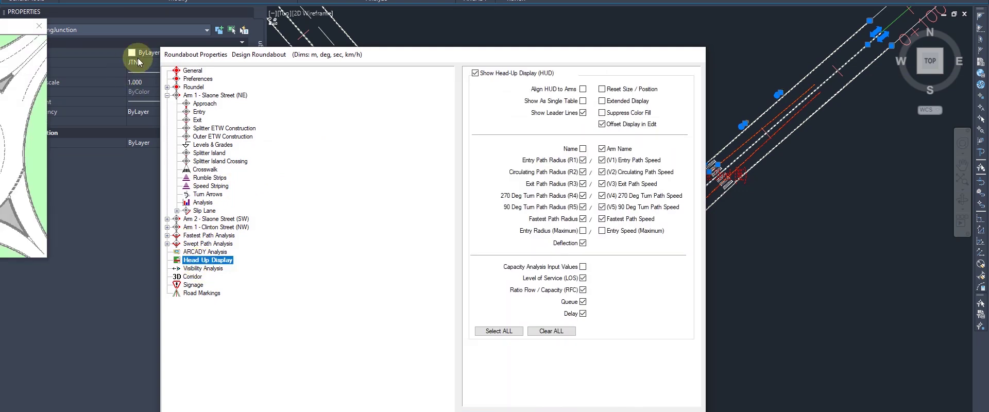
left_click_drag(159, 47, 499, 171)
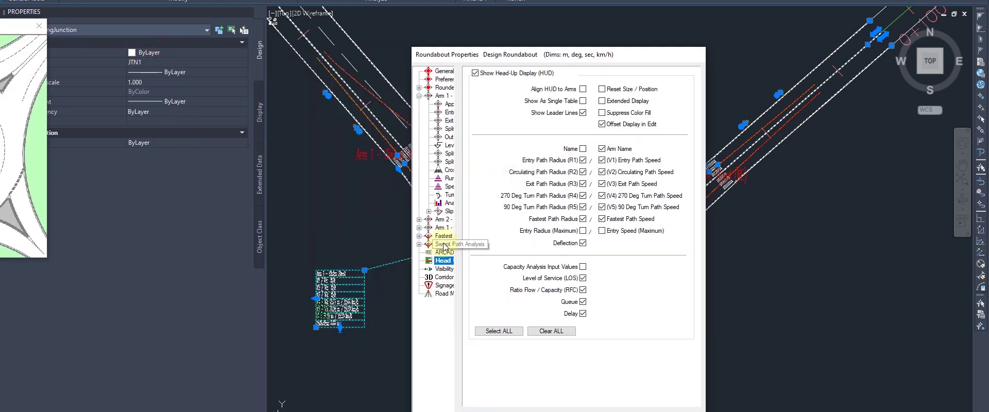